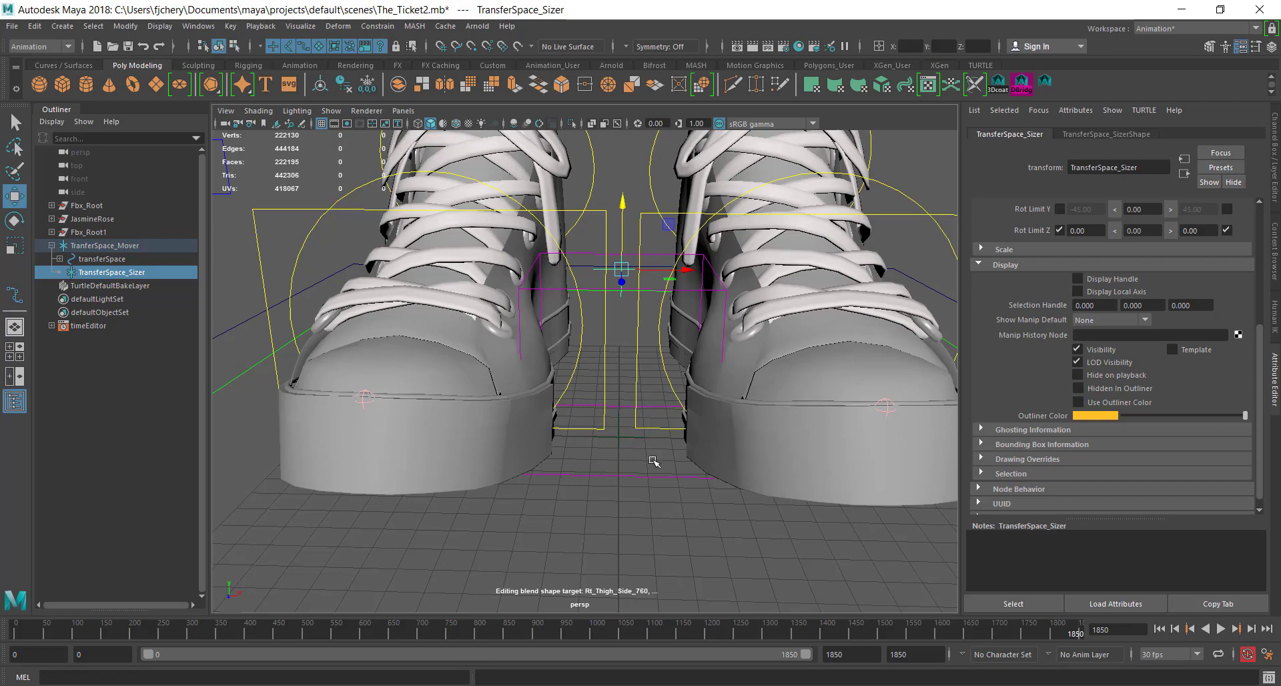
# Lock the translate and rotate channels of the transferSpace curve.
pyautogui.keyDown('alt'); pyautogui.moveTo(653, 458); pyautogui.dragTo(653, 369); pyautogui.keyUp('alt')
pyautogui.click(620, 401)
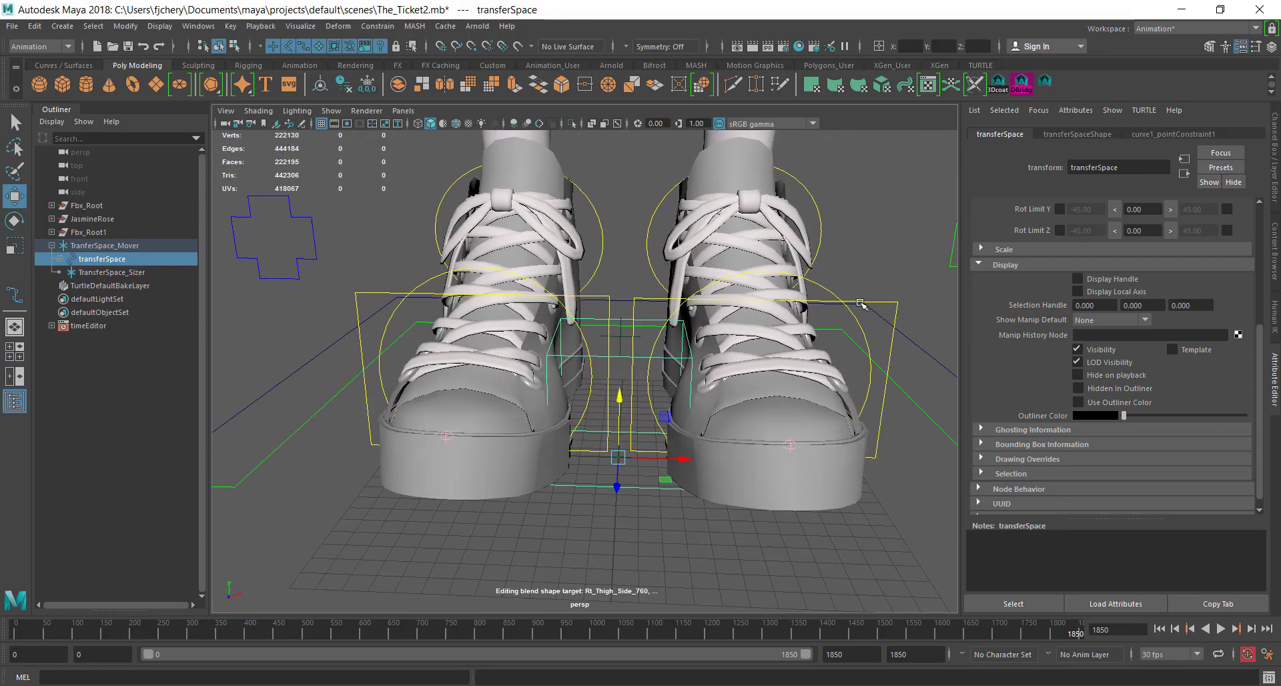
pyautogui.click(1234, 182)
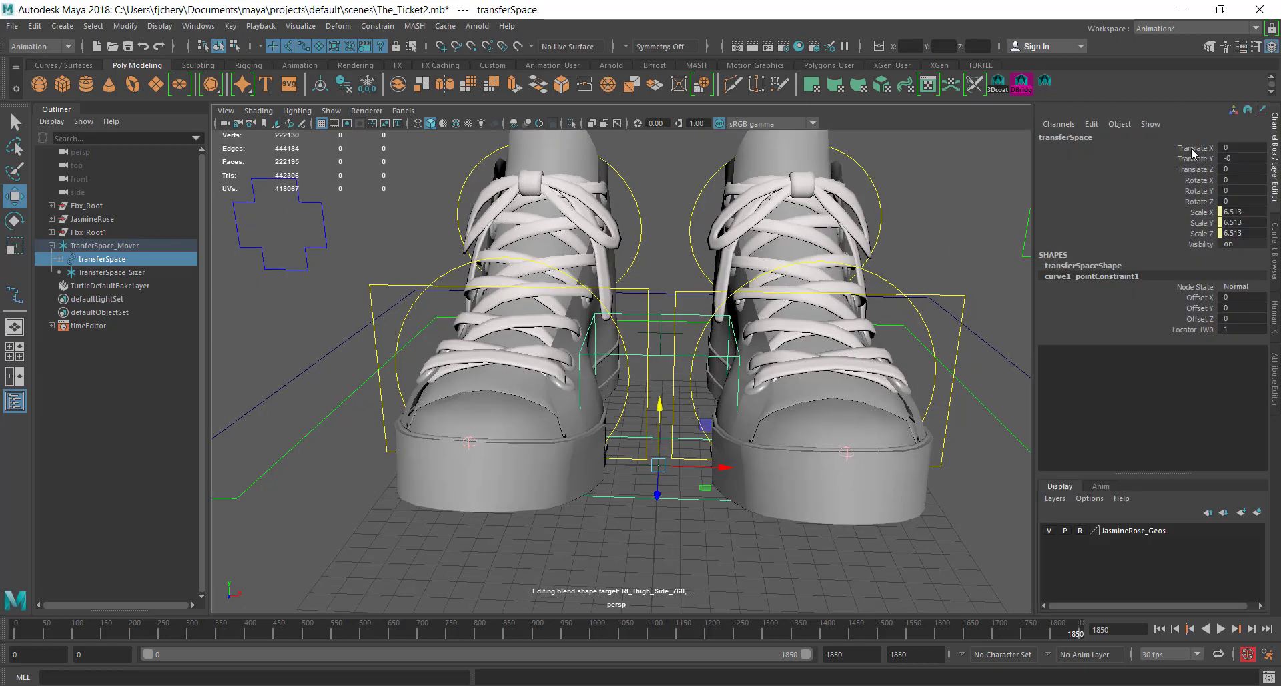
pyautogui.moveTo(1194, 148); pyautogui.dragTo(1182, 199)
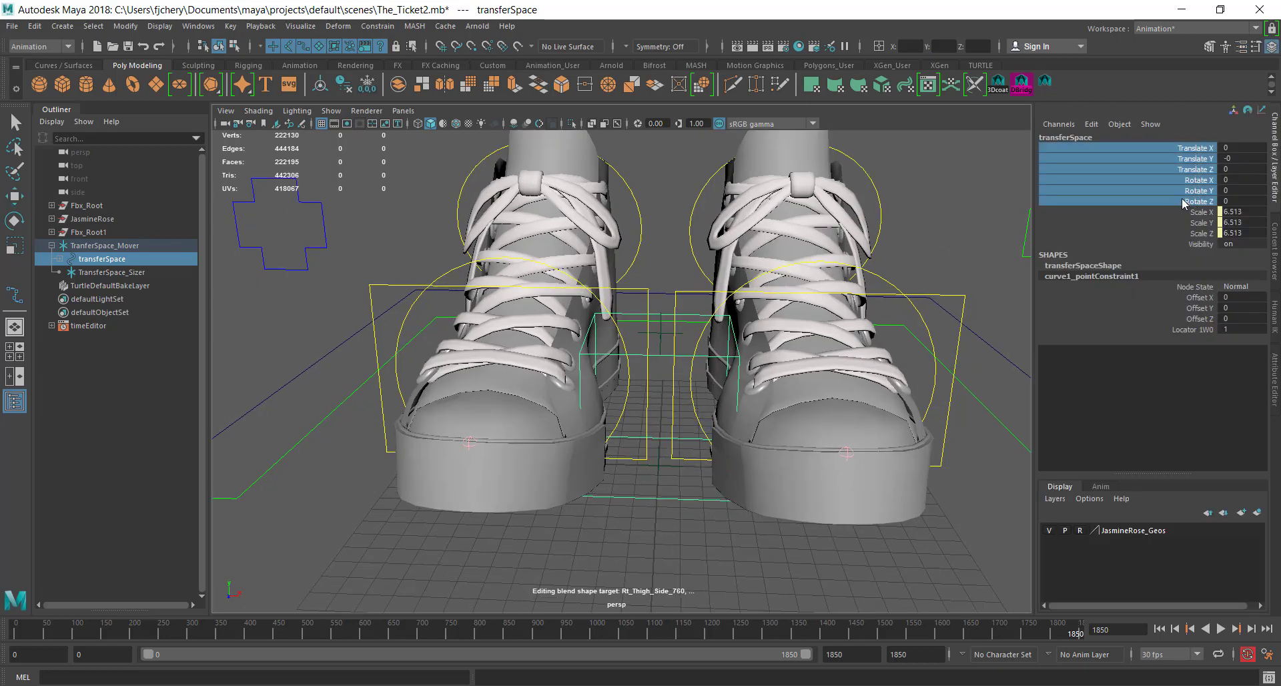
pyautogui.rightClick(1179, 171)
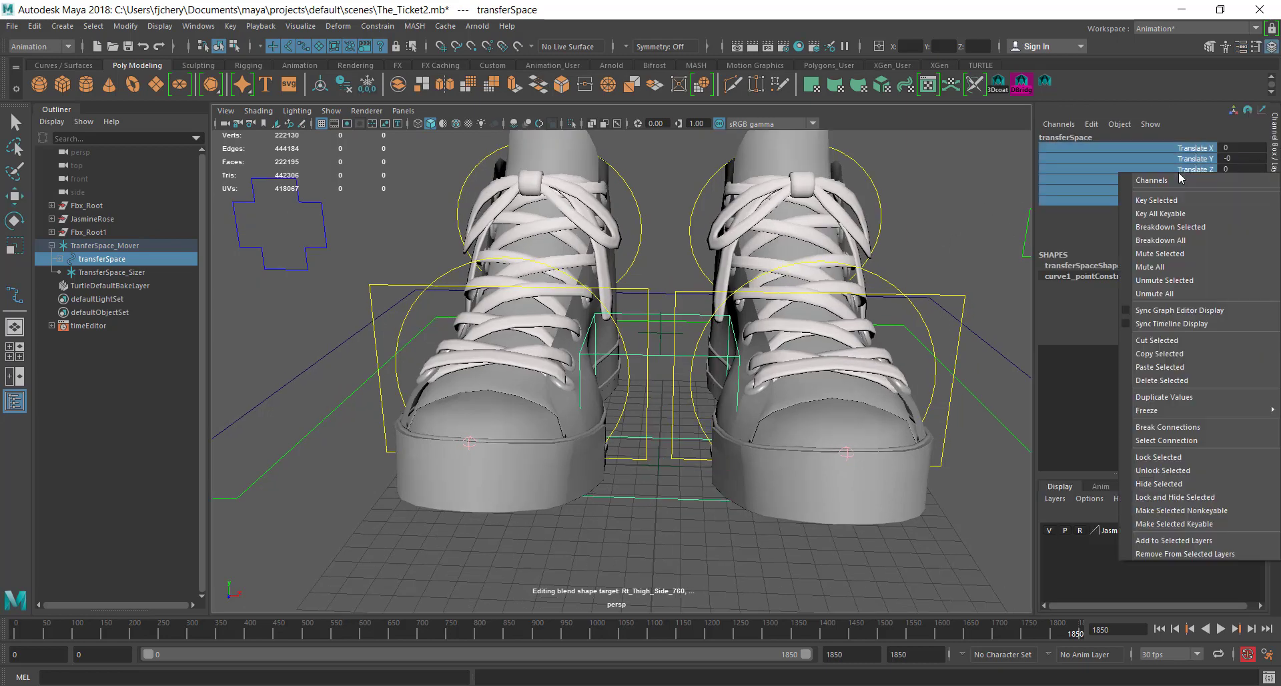
pyautogui.click(1160, 457)
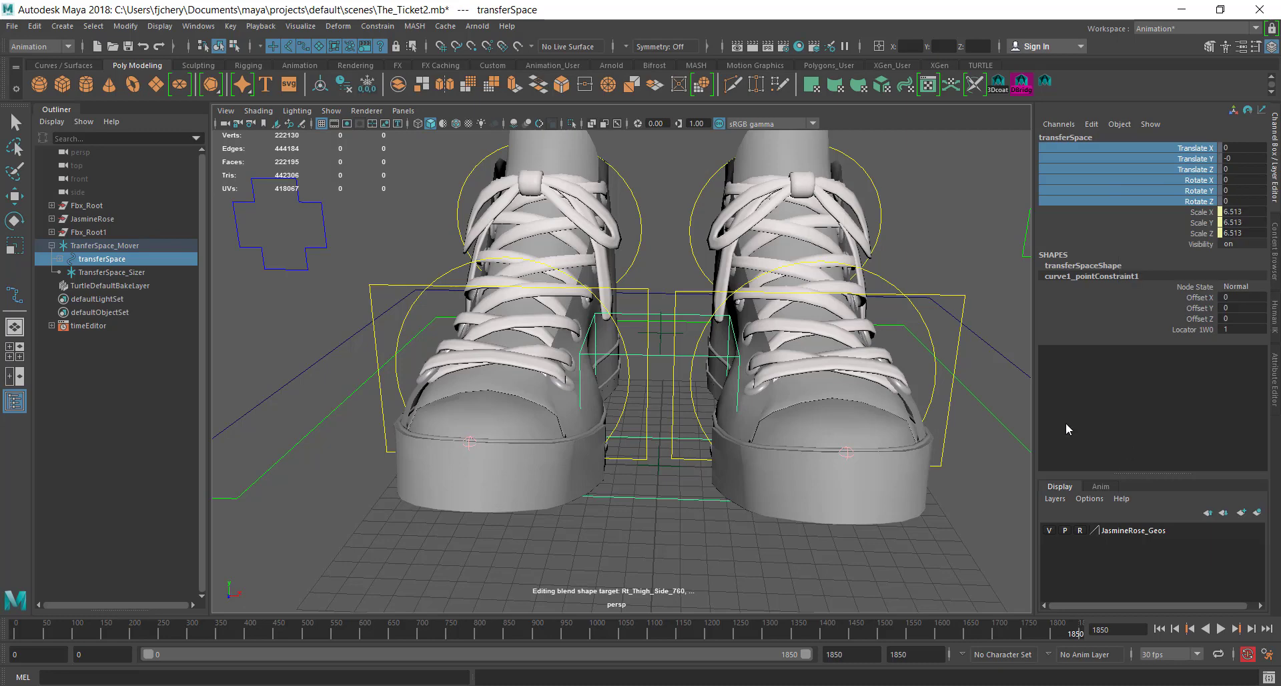
pyautogui.click(667, 337)
pyautogui.keyDown('alt'); pyautogui.moveTo(657, 369); pyautogui.dragTo(643, 515); pyautogui.keyUp('alt')
pyautogui.click(649, 497)
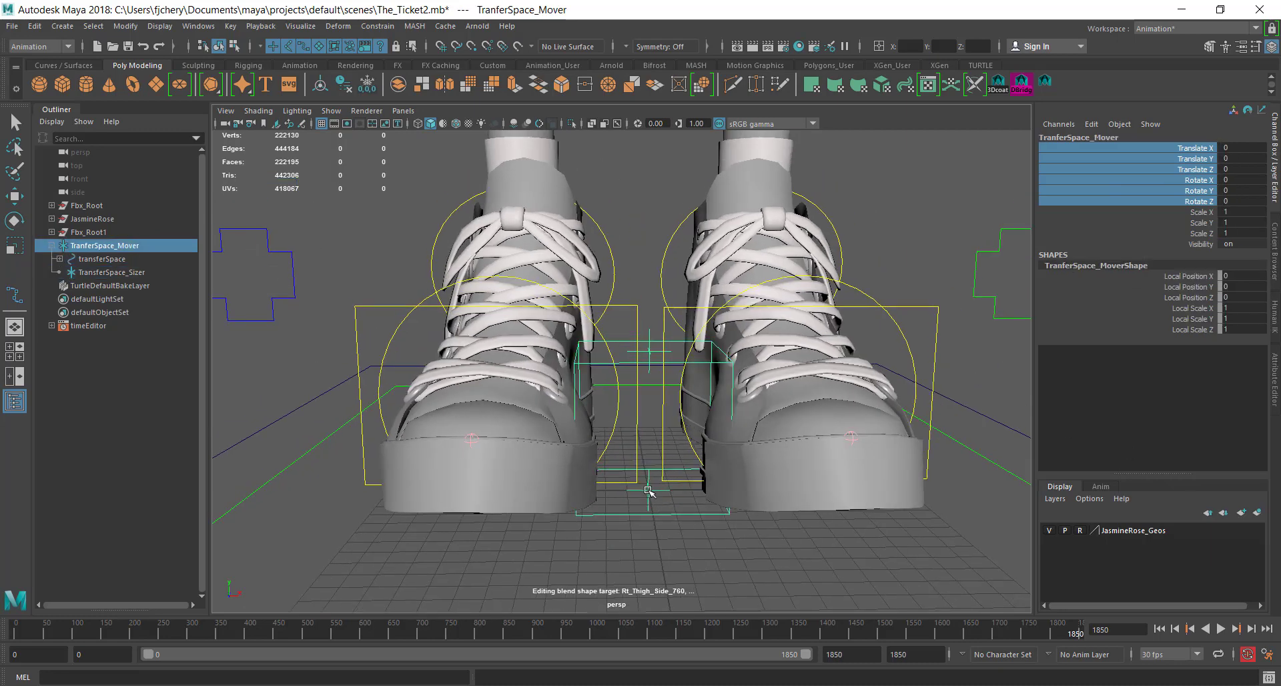
pyautogui.click(646, 565)
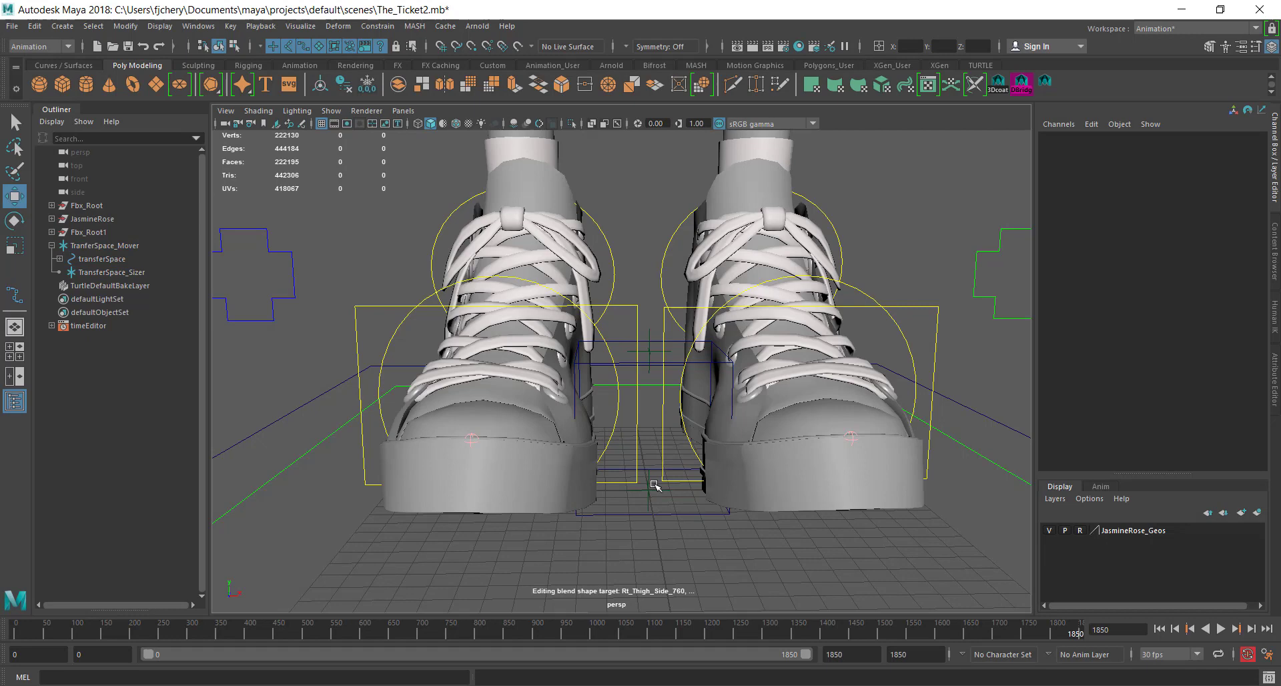
# Review the transform, limit and display attributes of TransferSpace_Sizer, including its translate, rotate and scale limits.
pyautogui.click(648, 341)
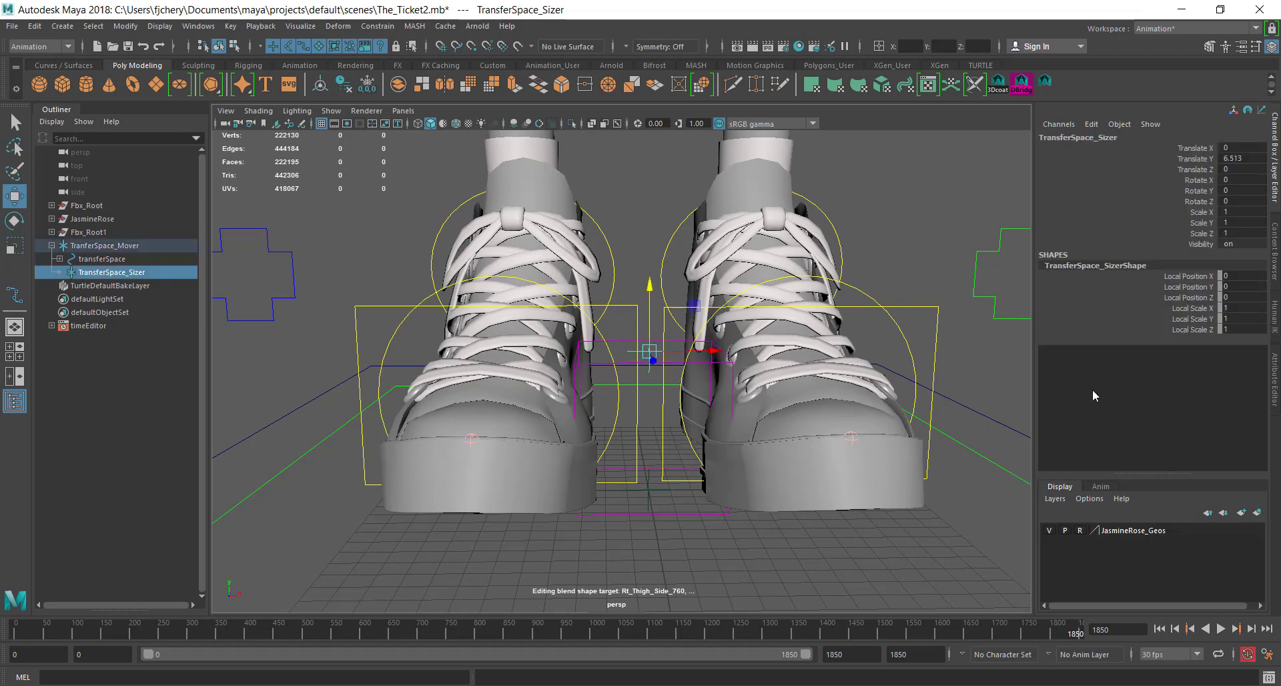
pyautogui.hotkey('ctrl', 'a')
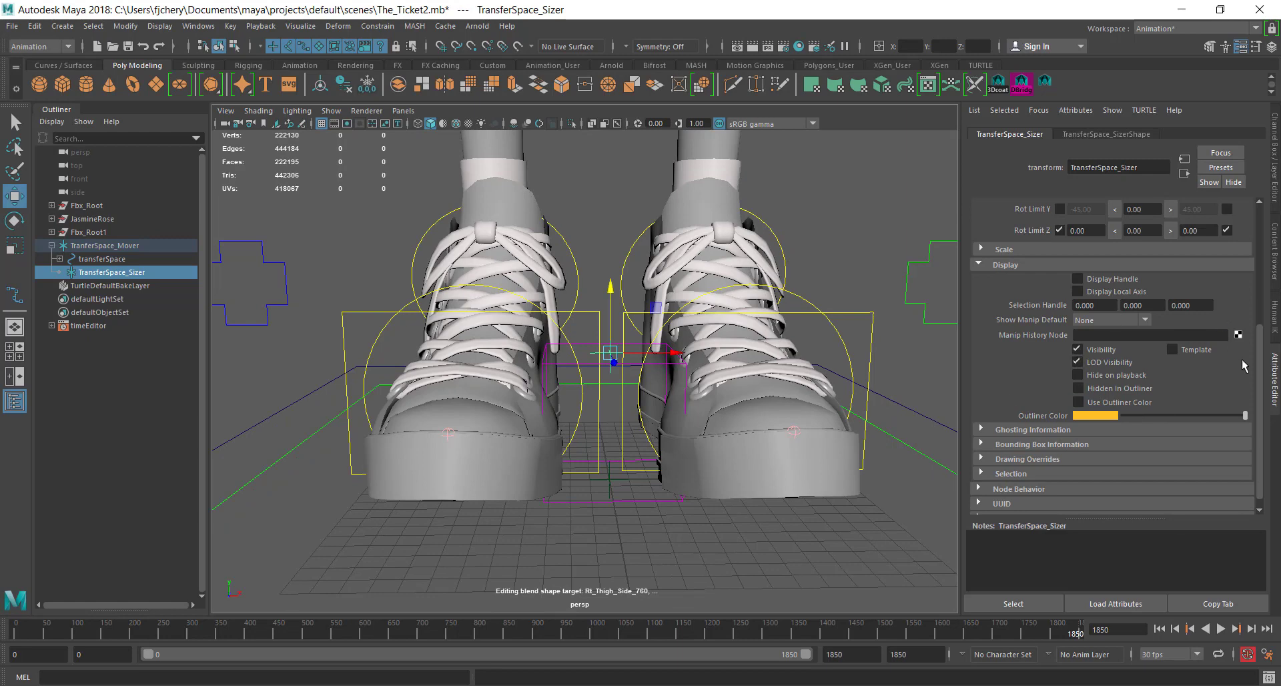
pyautogui.moveTo(1259, 369); pyautogui.dragTo(1261, 238)
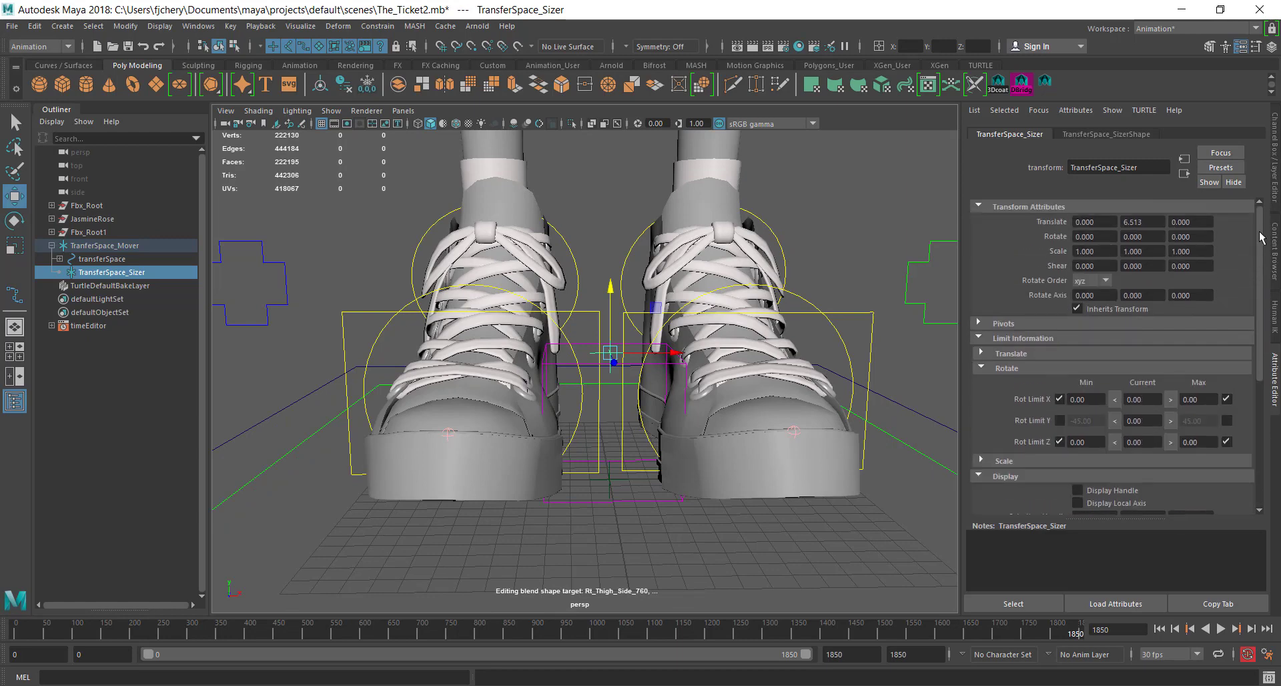
pyautogui.click(978, 206)
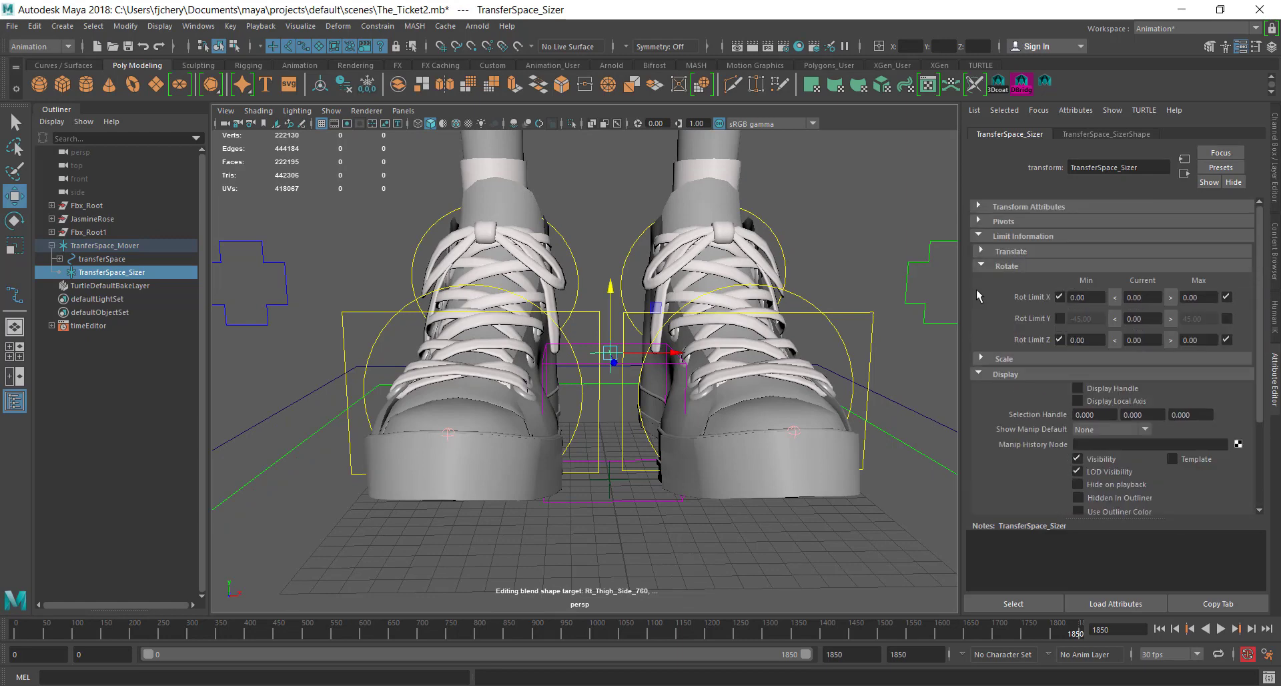
pyautogui.click(981, 358)
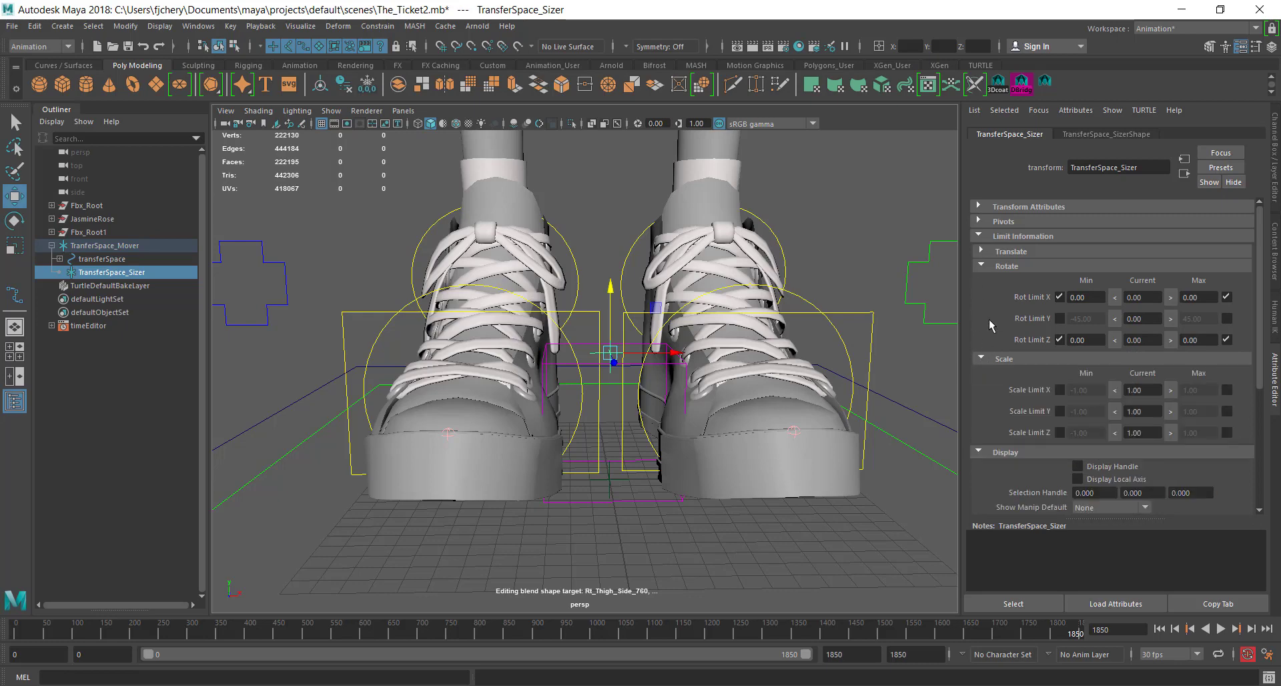
pyautogui.click(980, 251)
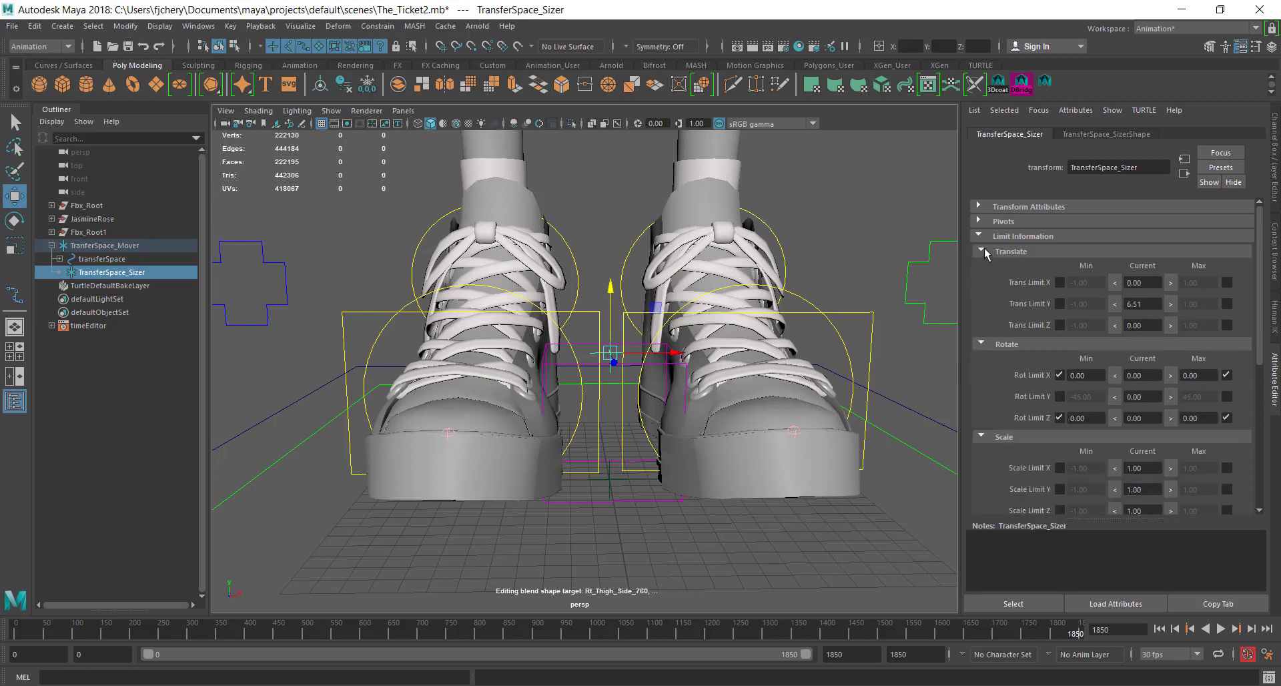
pyautogui.click(983, 251)
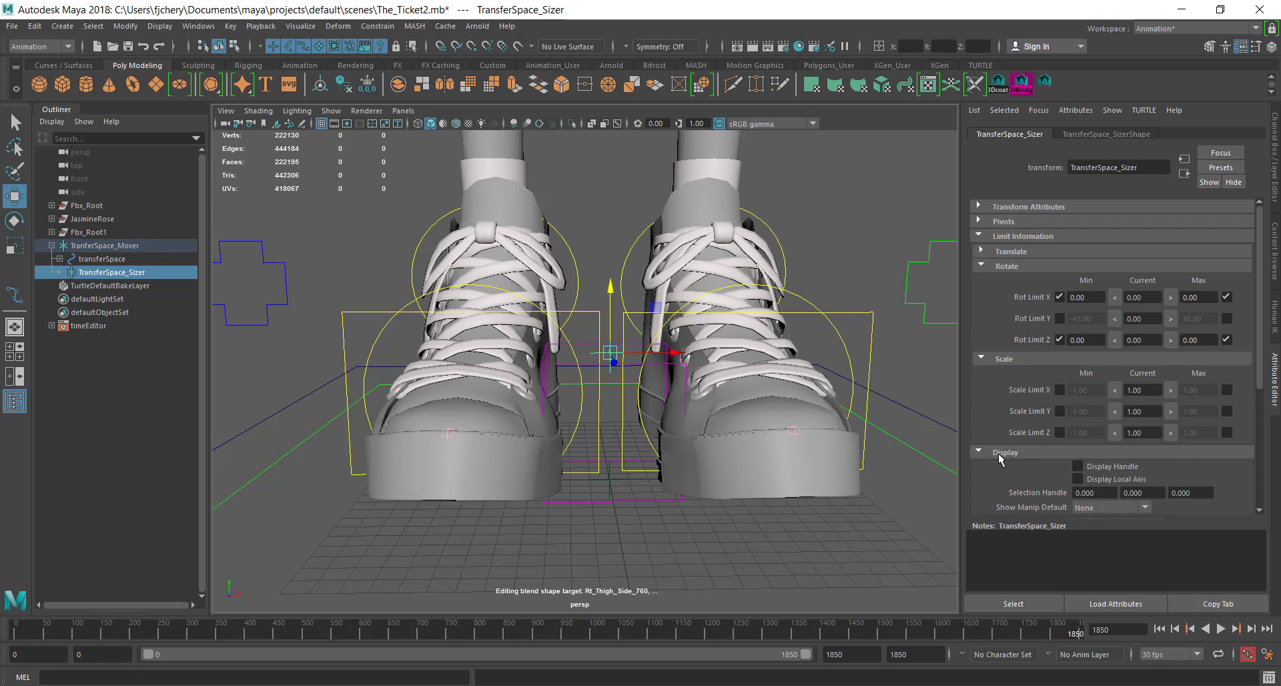
pyautogui.click(981, 359)
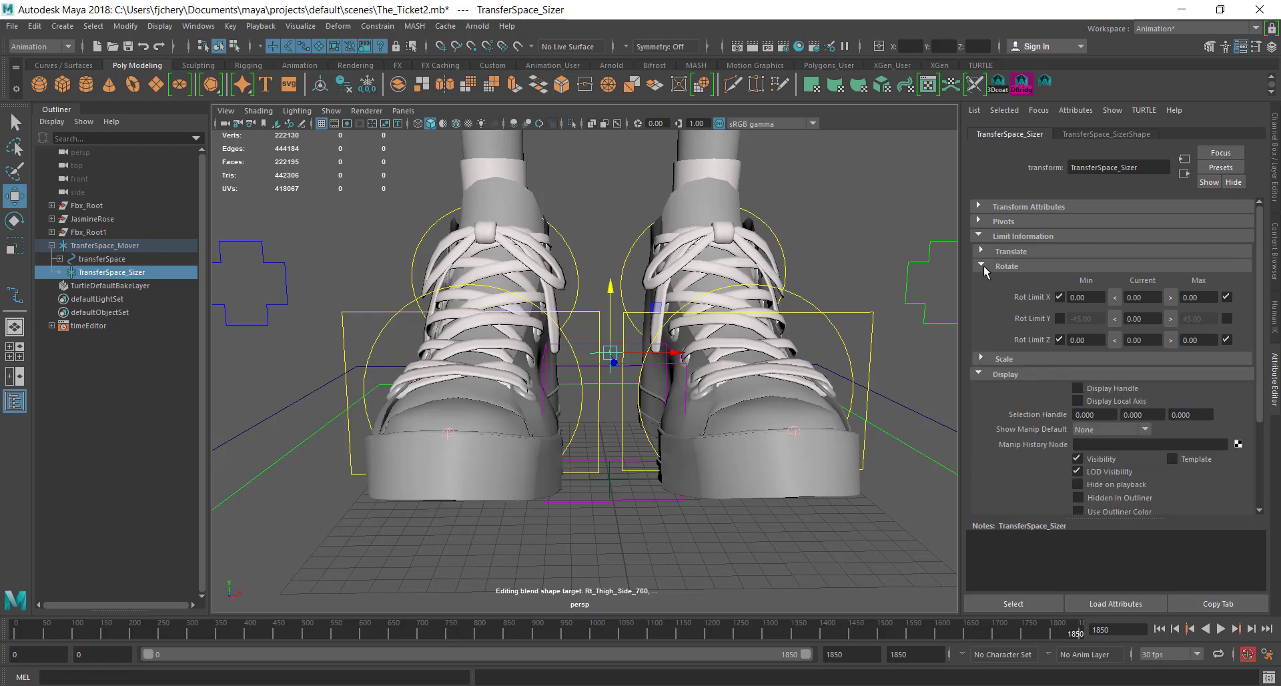
pyautogui.click(979, 235)
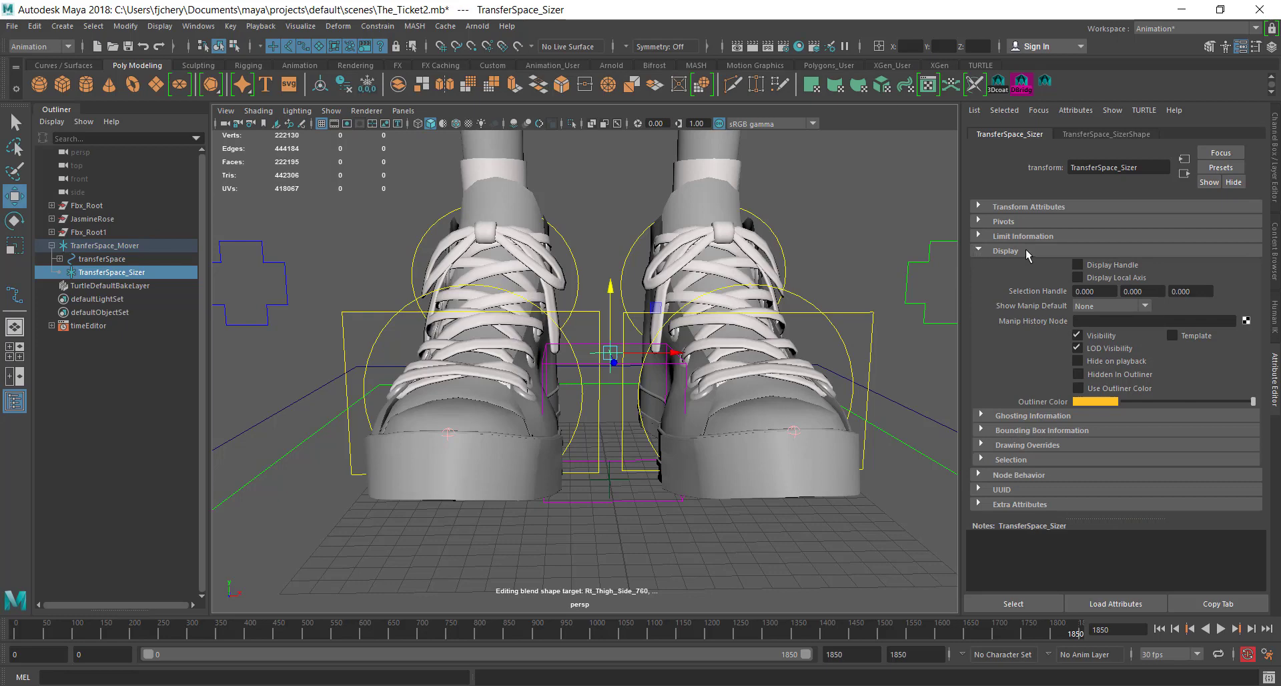
pyautogui.click(978, 250)
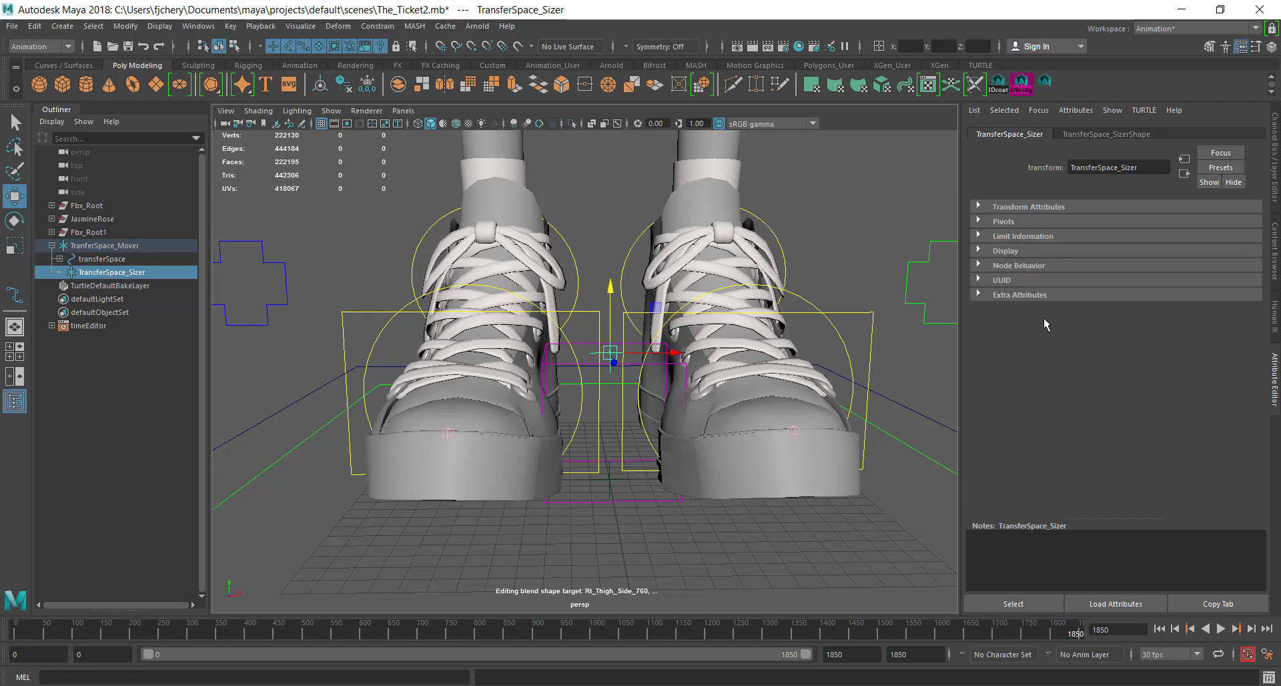
pyautogui.click(978, 206)
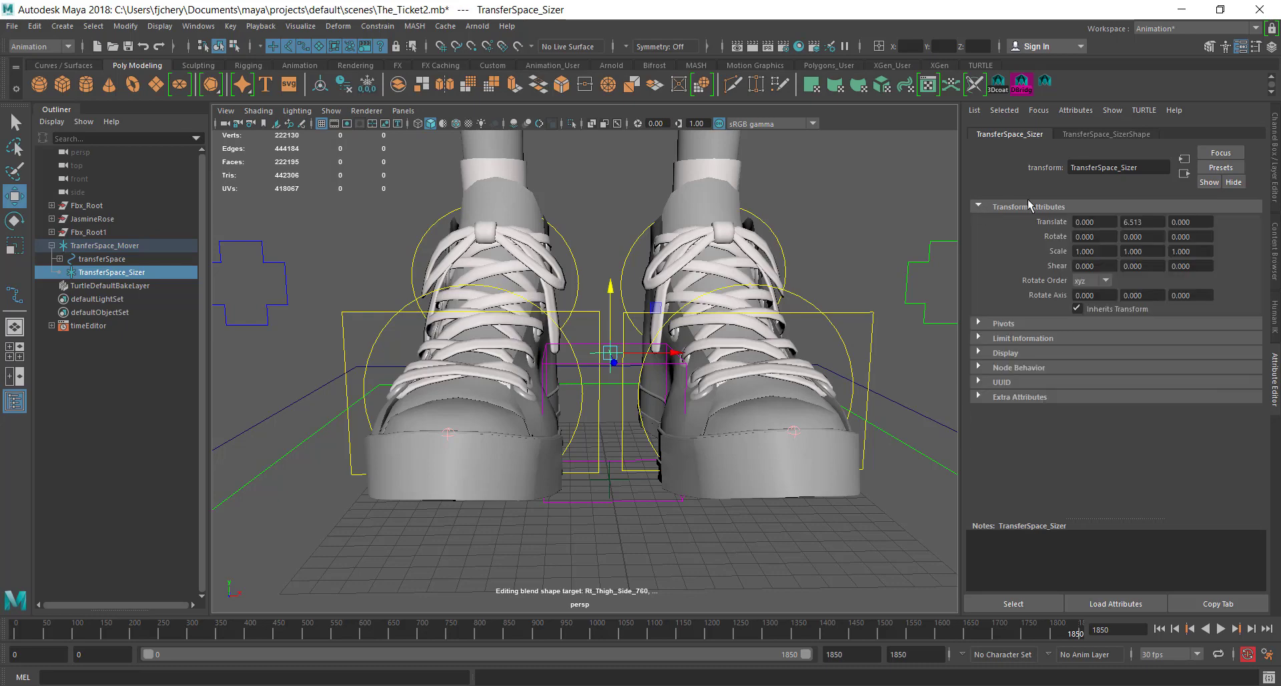
# Enable a custom Outliner color for TransferSpace_Sizer and set it to red.
pyautogui.click(979, 353)
pyautogui.scroll(-2, 1155, 371)
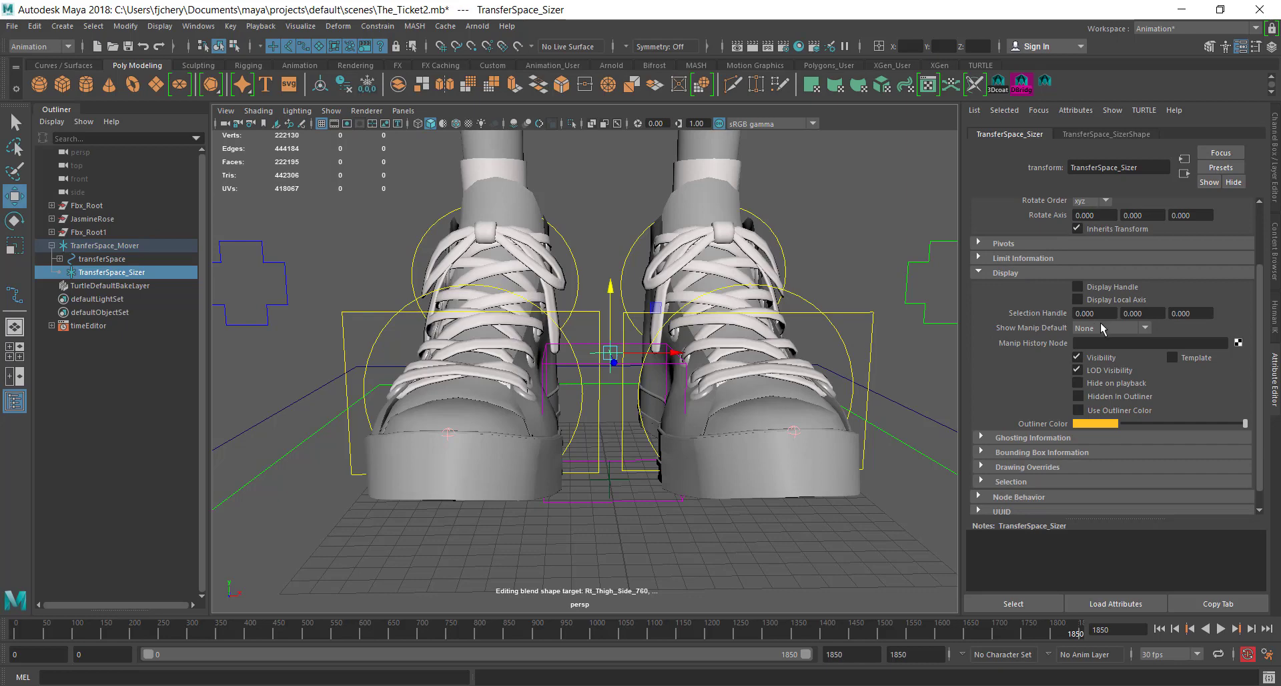
pyautogui.click(1102, 424)
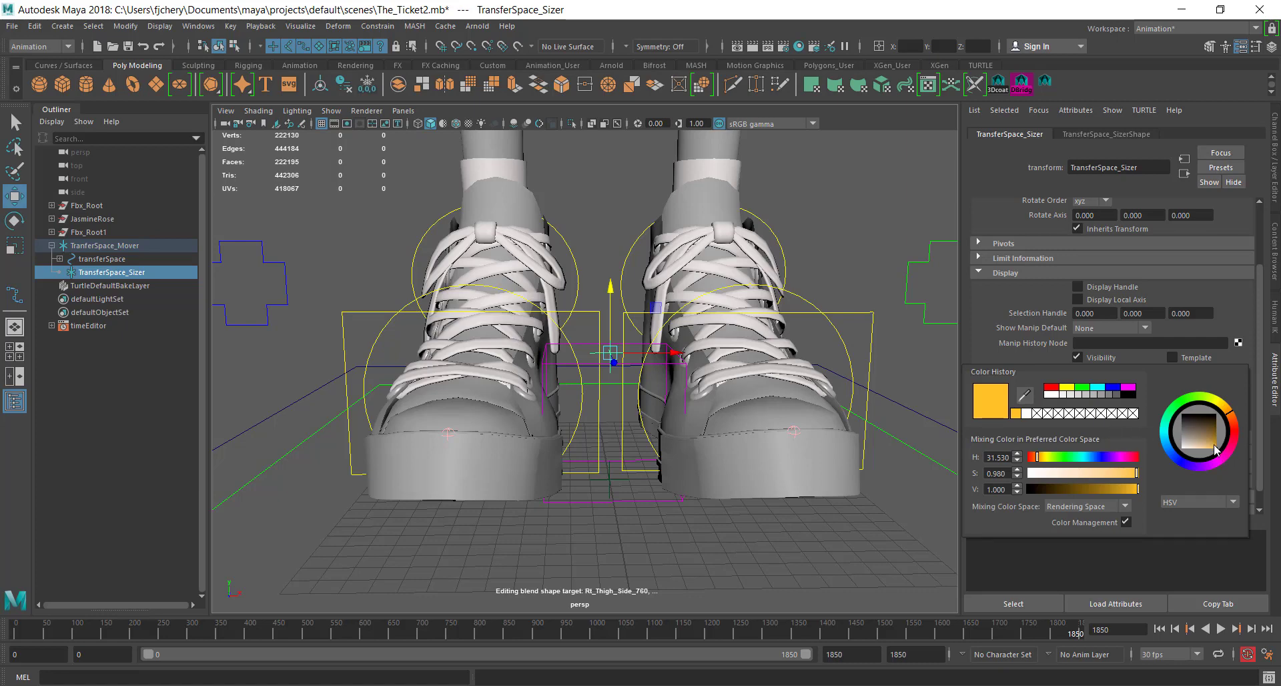
pyautogui.moveTo(1235, 440); pyautogui.dragTo(1235, 432)
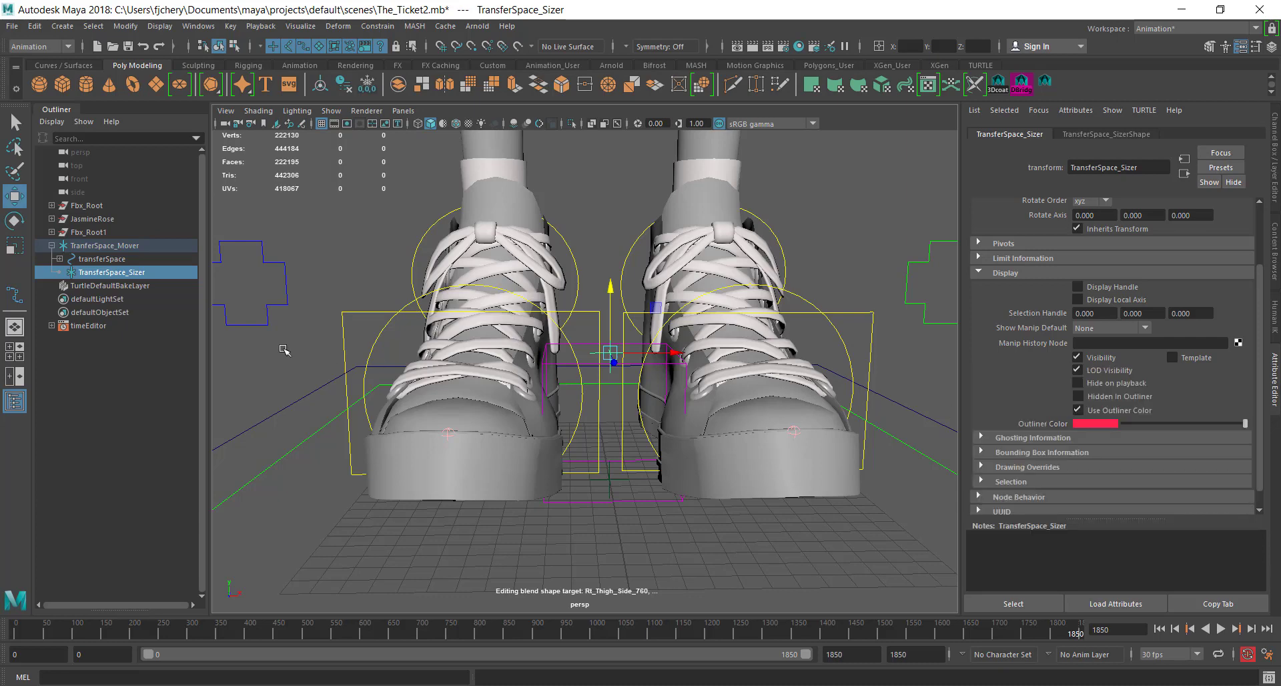
pyautogui.click(158, 338)
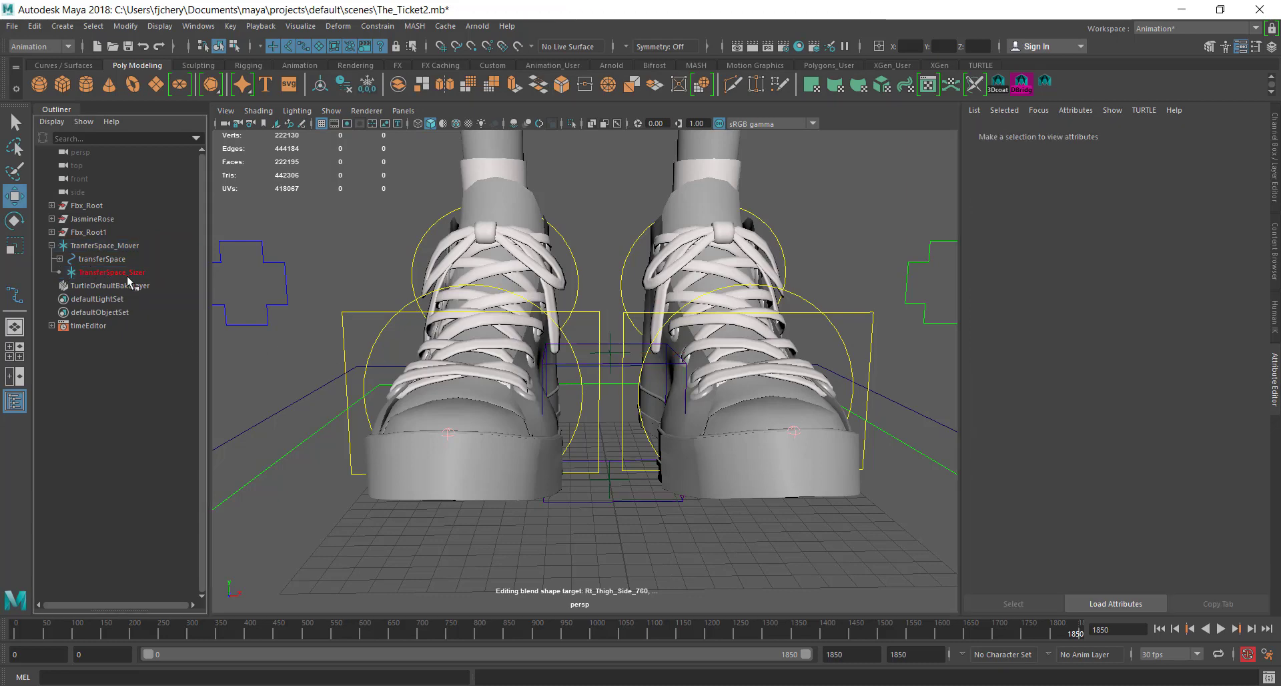
# Enable a custom Outliner color for the parent TranferSpace_Mover and set it to orange.
pyautogui.click(609, 351)
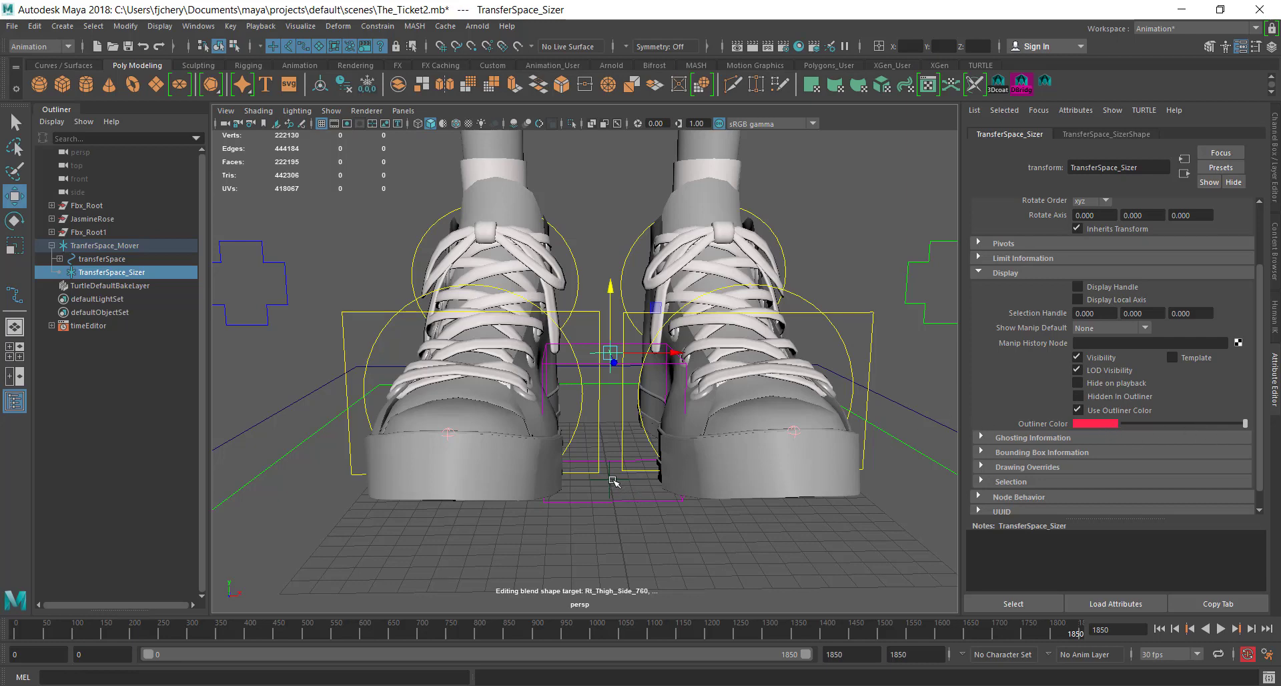
pyautogui.press('Up')
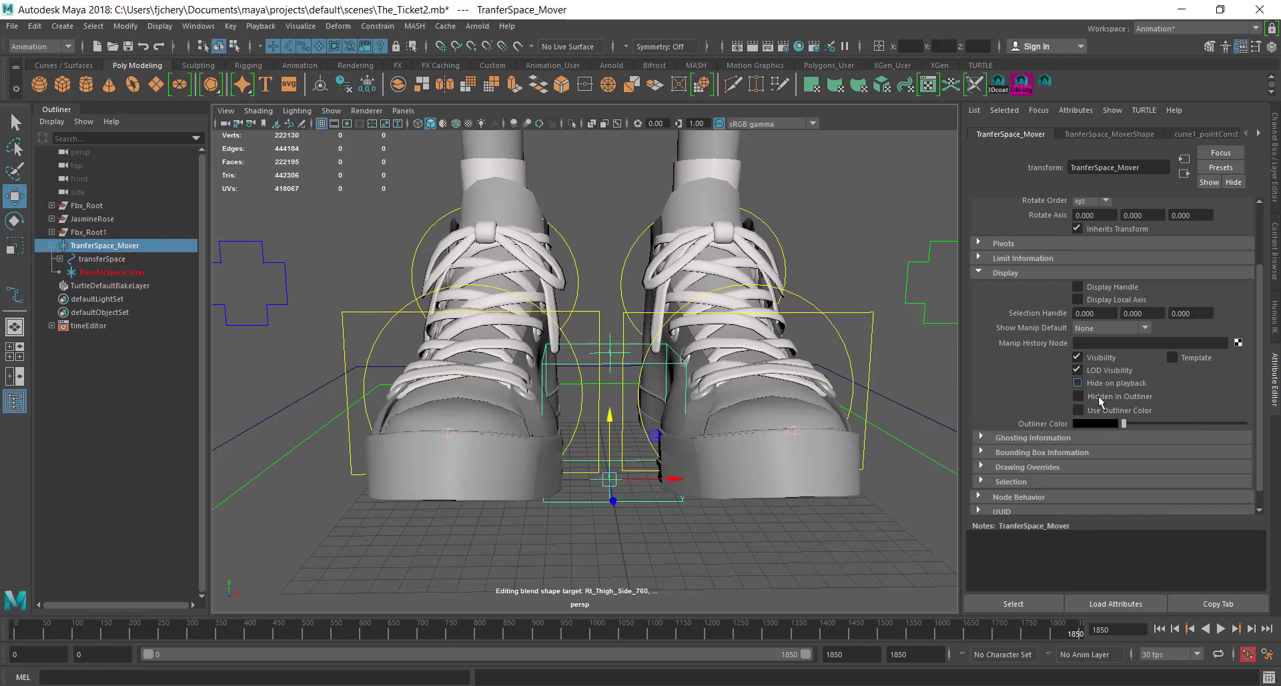
pyautogui.moveTo(1123, 423); pyautogui.dragTo(1267, 433)
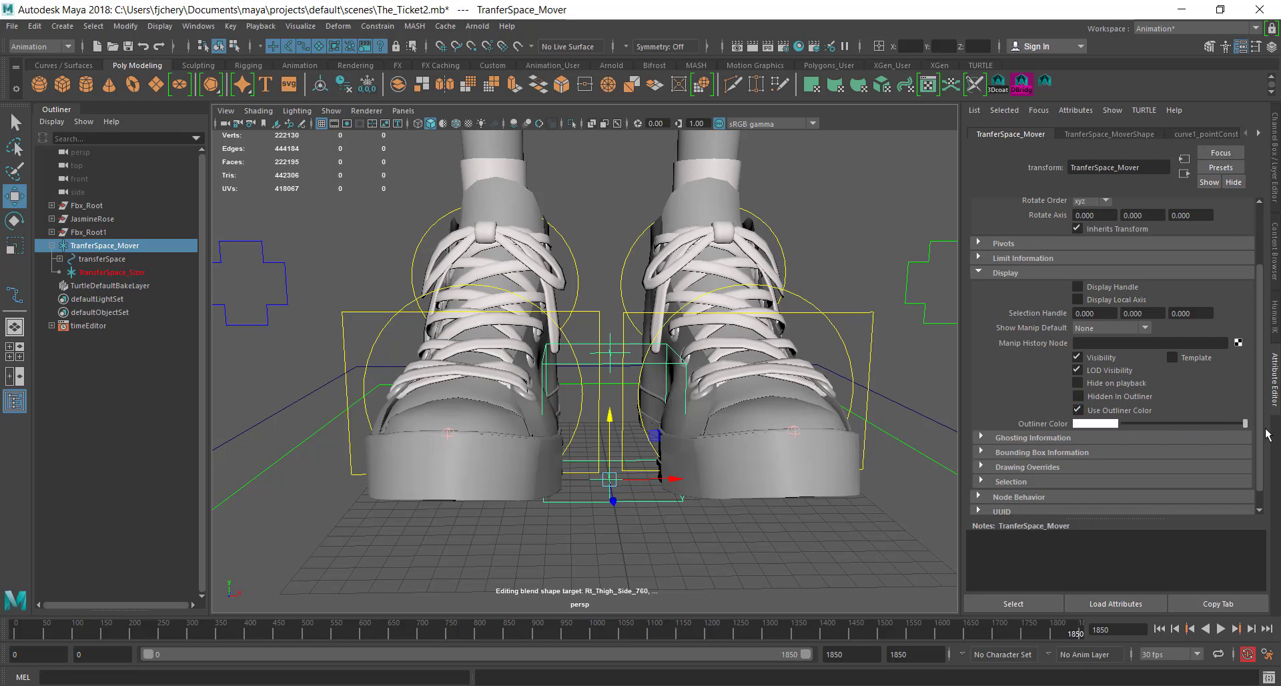
pyautogui.click(1109, 425)
pyautogui.moveTo(1245, 436)
pyautogui.mouseDown()
pyautogui.moveTo(1236, 415)
pyautogui.moveTo(1237, 439)
pyautogui.moveTo(1245, 432)
pyautogui.mouseUp()
pyautogui.click(1223, 455)
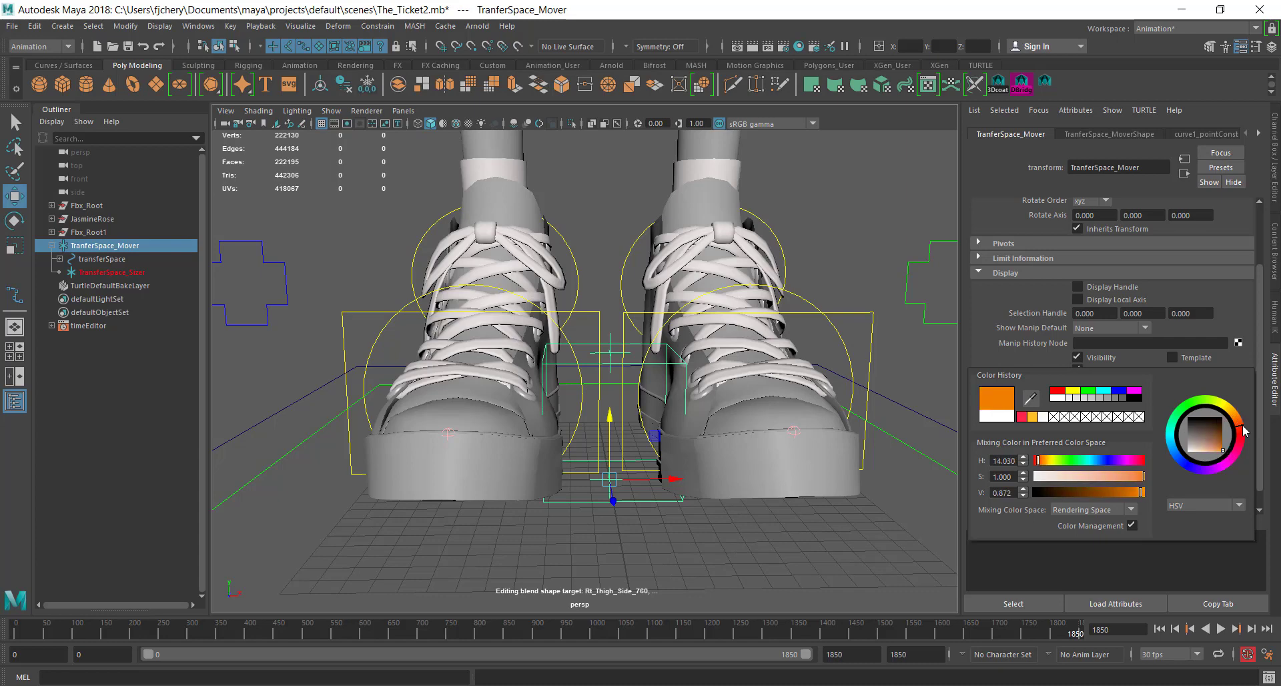
pyautogui.click(728, 553)
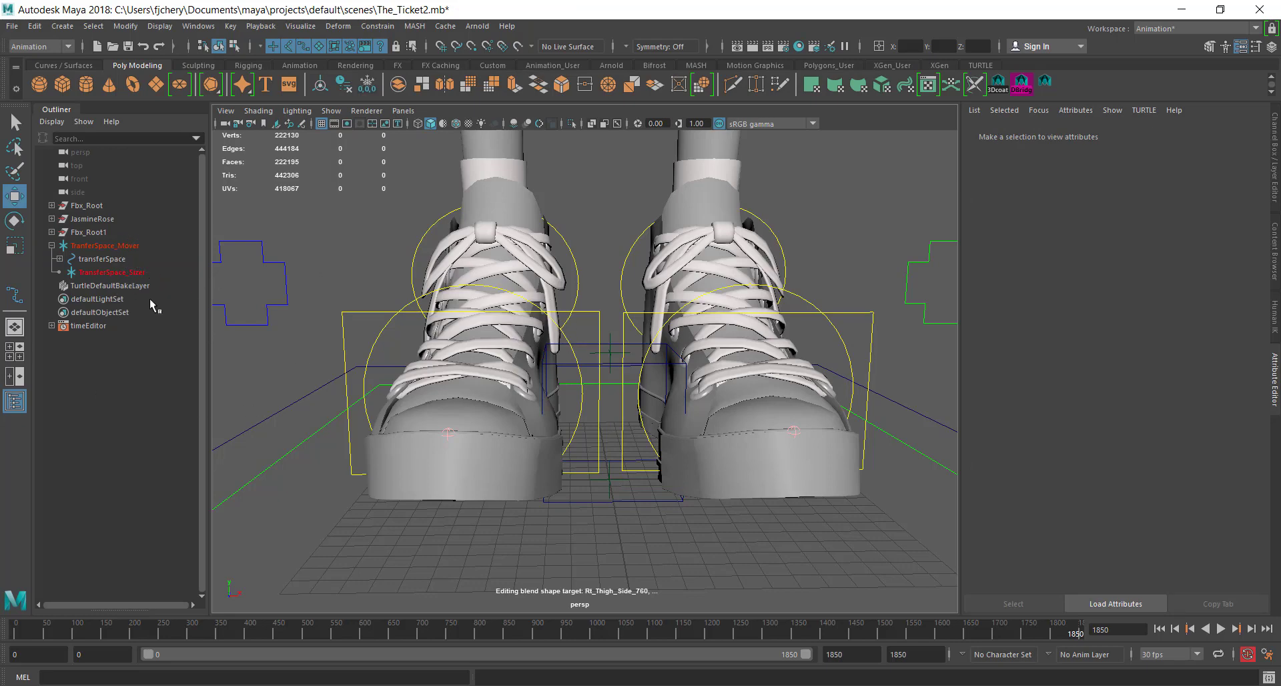
# Enable drawing overrides on TranferSpace_Mover and set its index color to yellow.
pyautogui.click(118, 247)
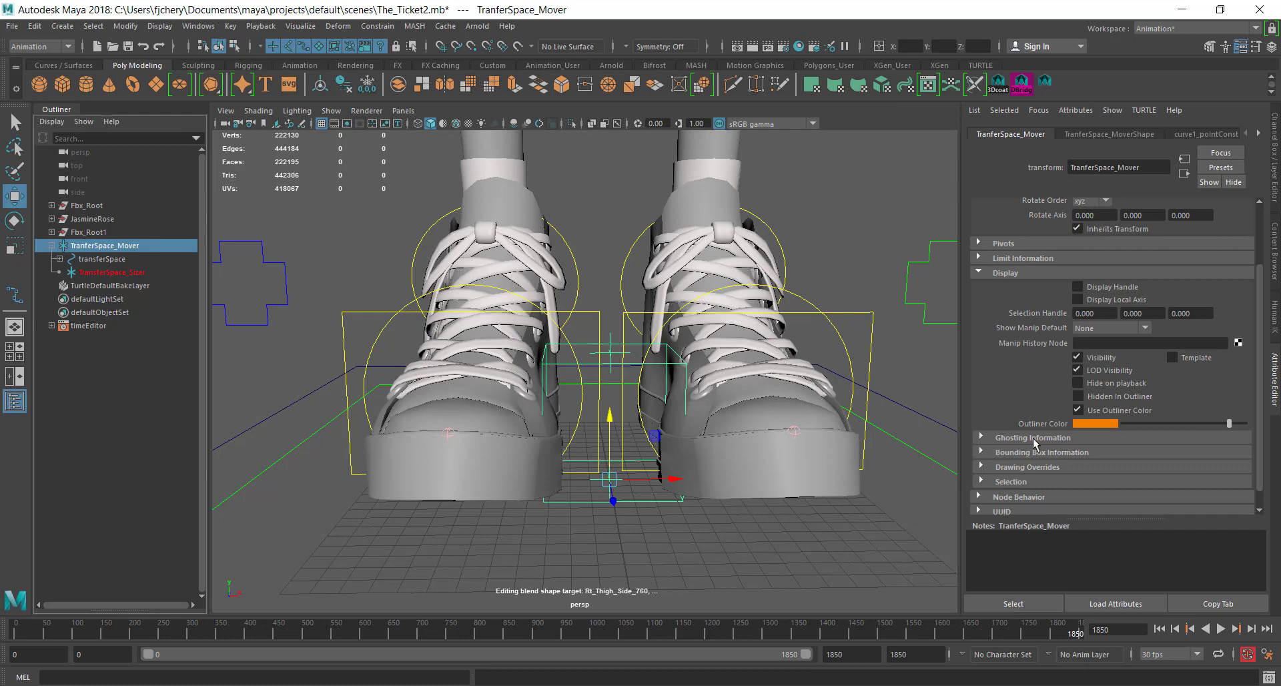
pyautogui.click(981, 467)
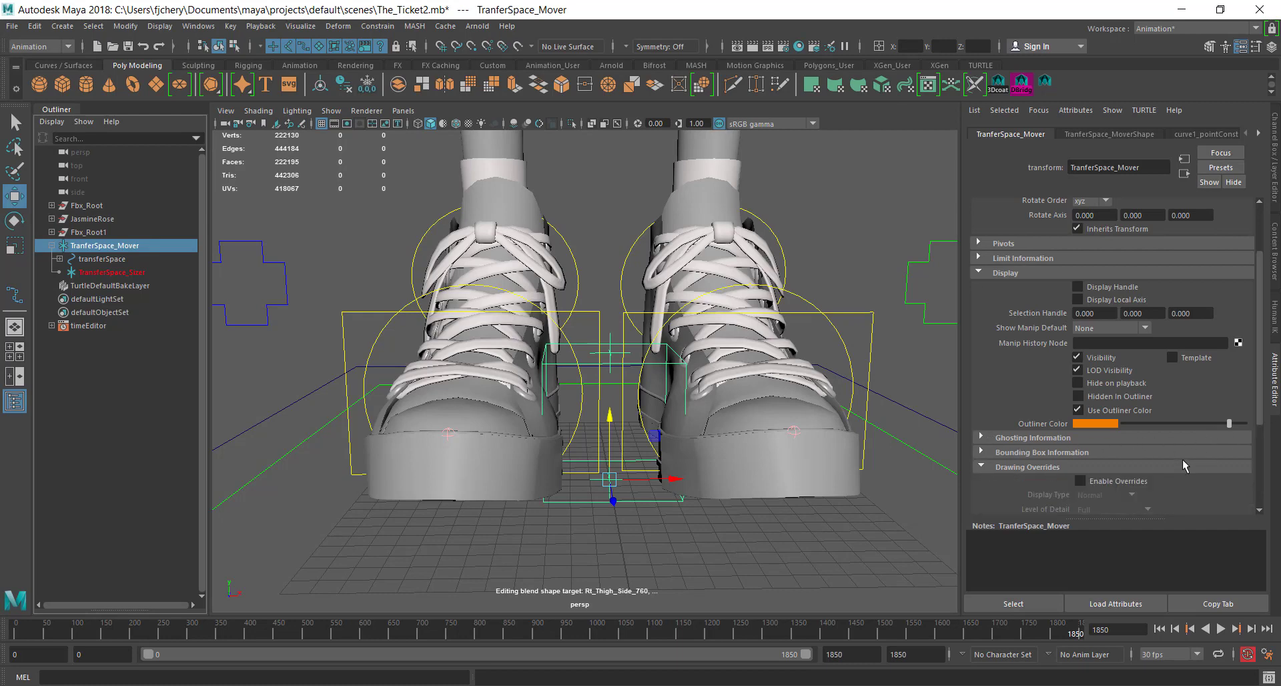
pyautogui.click(1080, 481)
pyautogui.moveTo(1258, 386); pyautogui.dragTo(1259, 469)
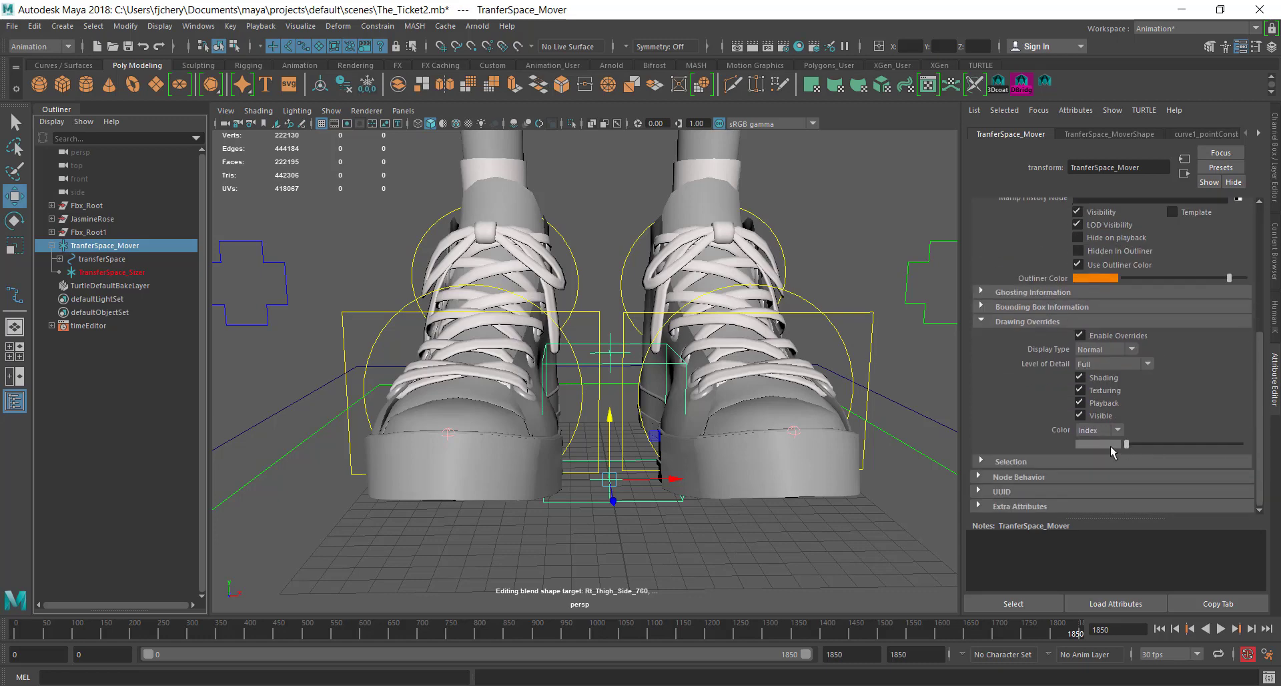
pyautogui.moveTo(1125, 443)
pyautogui.mouseDown()
pyautogui.moveTo(1239, 443)
pyautogui.moveTo(1189, 444)
pyautogui.mouseUp()
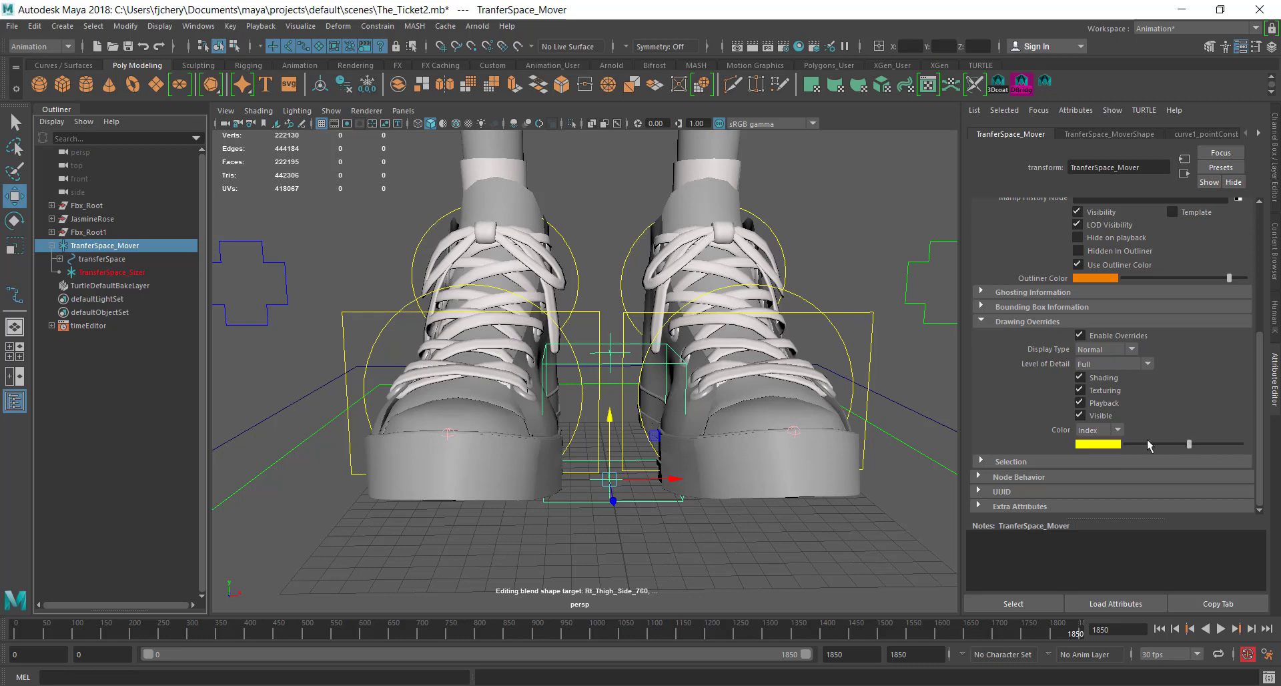
# Switch TranferSpace_Mover's drawing override color to RGB and set it to a fully saturated yellow-orange.
pyautogui.click(1112, 433)
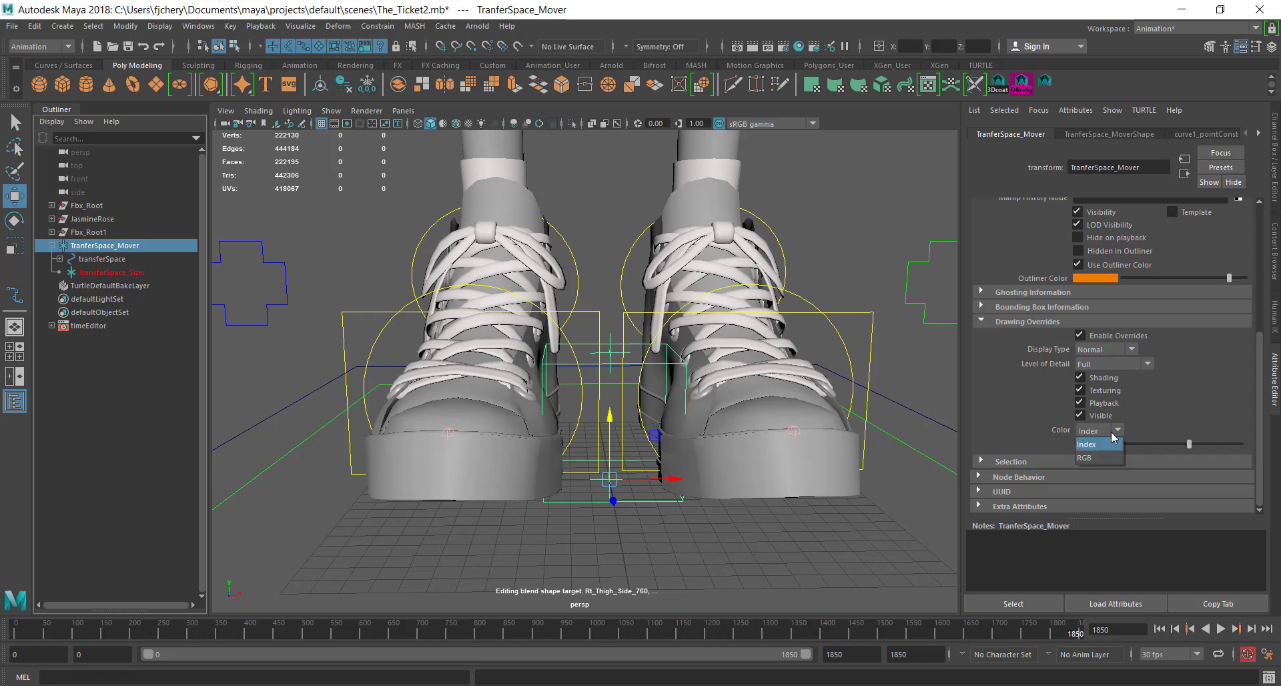
pyautogui.click(1111, 433)
pyautogui.click(1111, 434)
pyautogui.click(1096, 456)
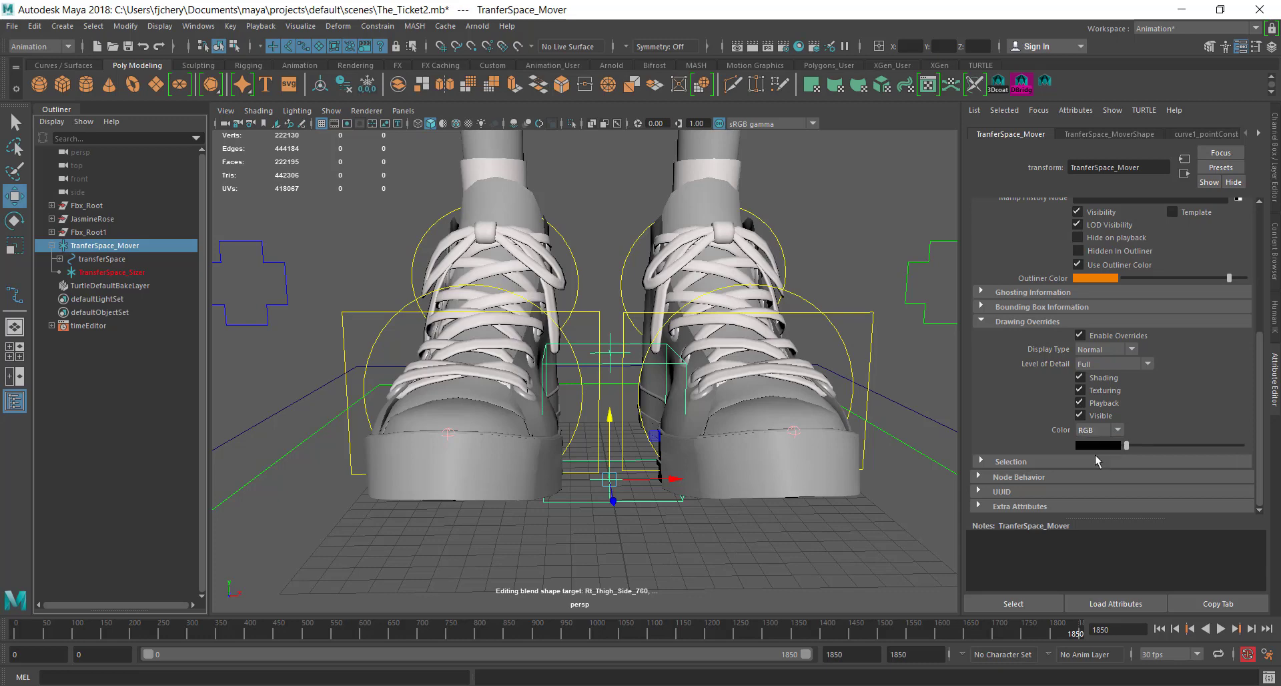
pyautogui.click(1103, 446)
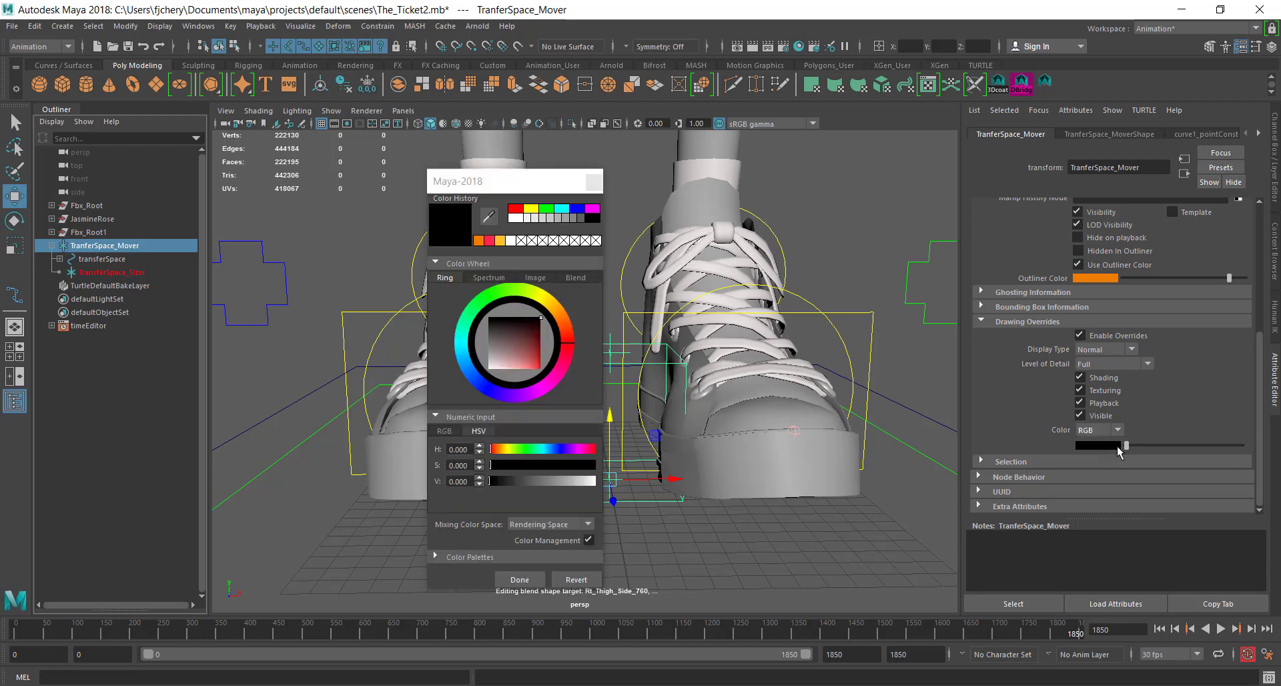
pyautogui.click(505, 190)
pyautogui.moveTo(505, 190); pyautogui.dragTo(665, 184)
pyautogui.click(722, 313)
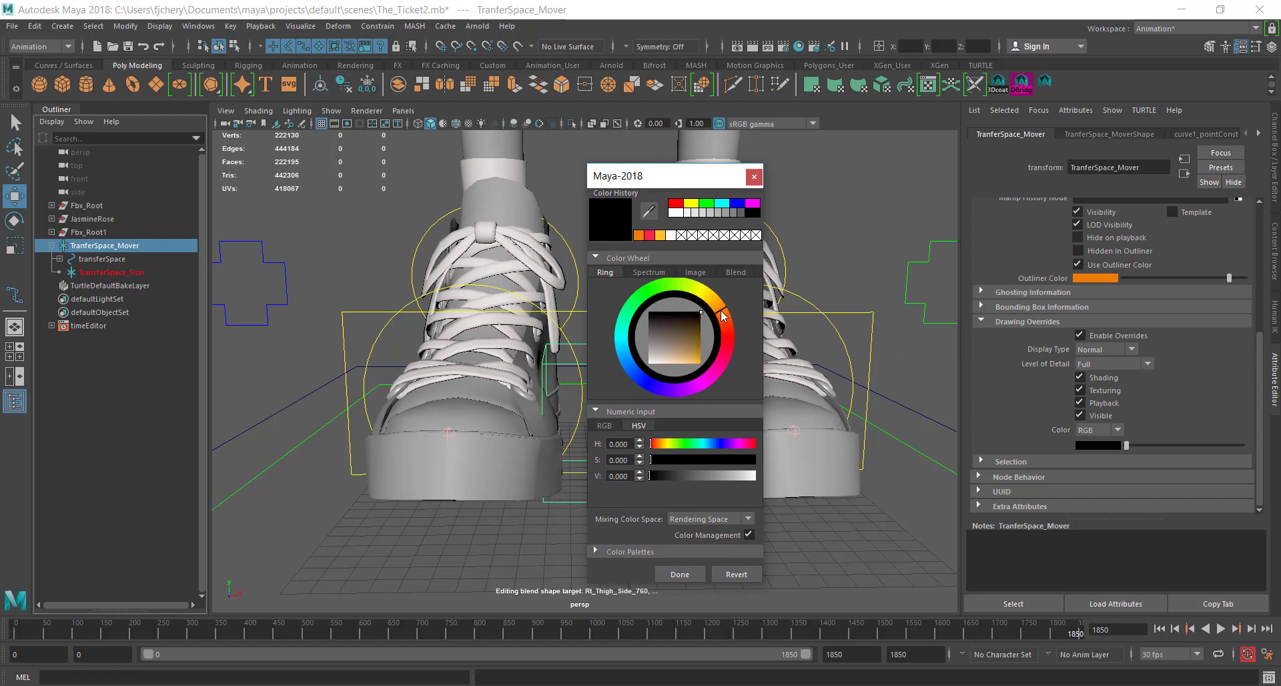
pyautogui.click(697, 366)
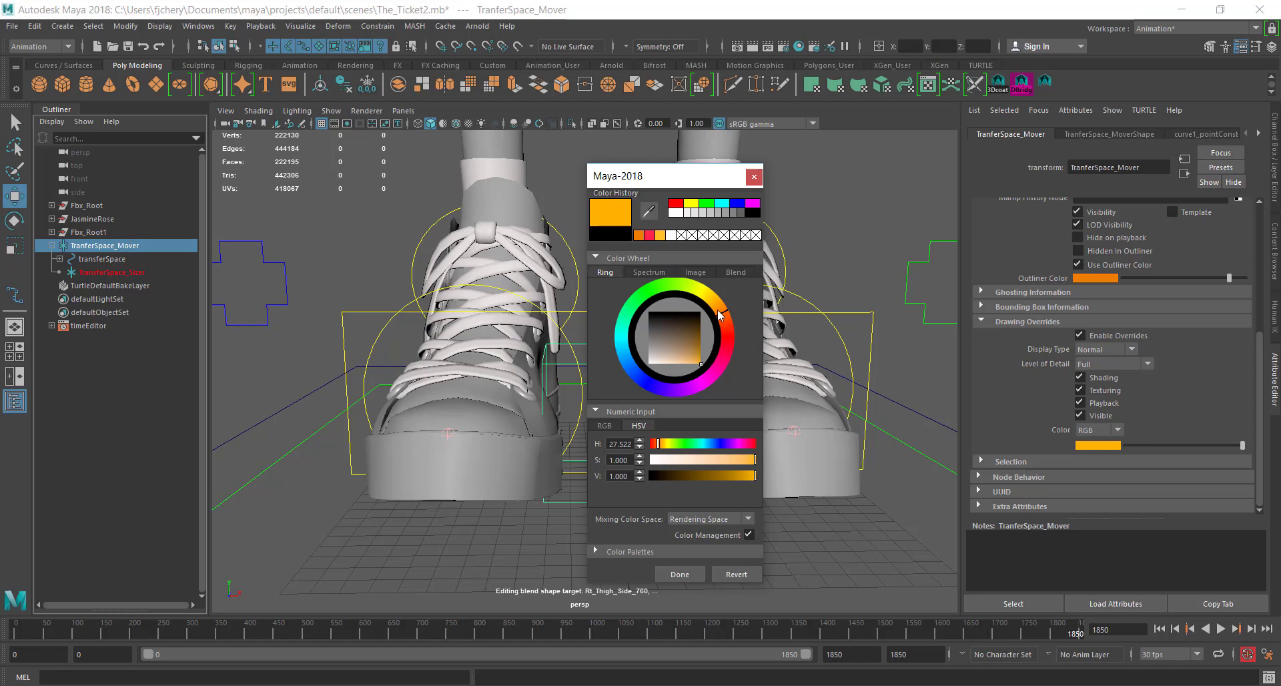
pyautogui.click(680, 574)
pyautogui.click(605, 512)
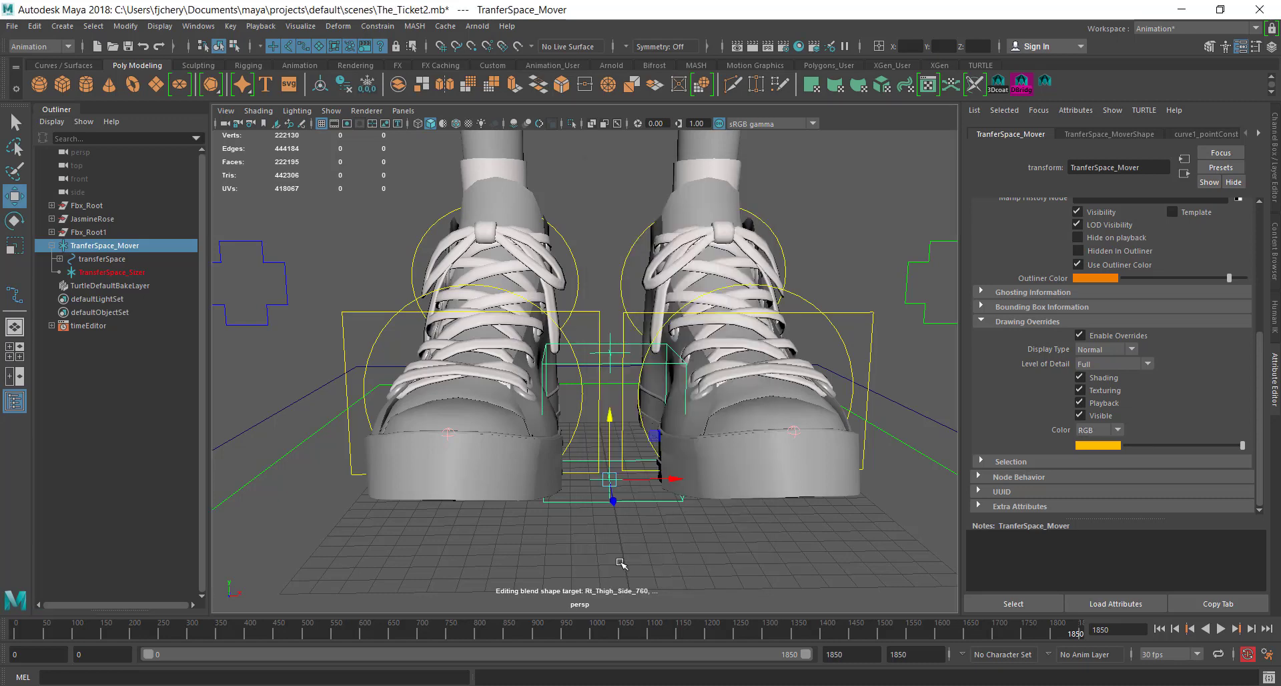
# Enable drawing overrides on TransferSpace_Sizer and set its index color to red.
pyautogui.click(611, 352)
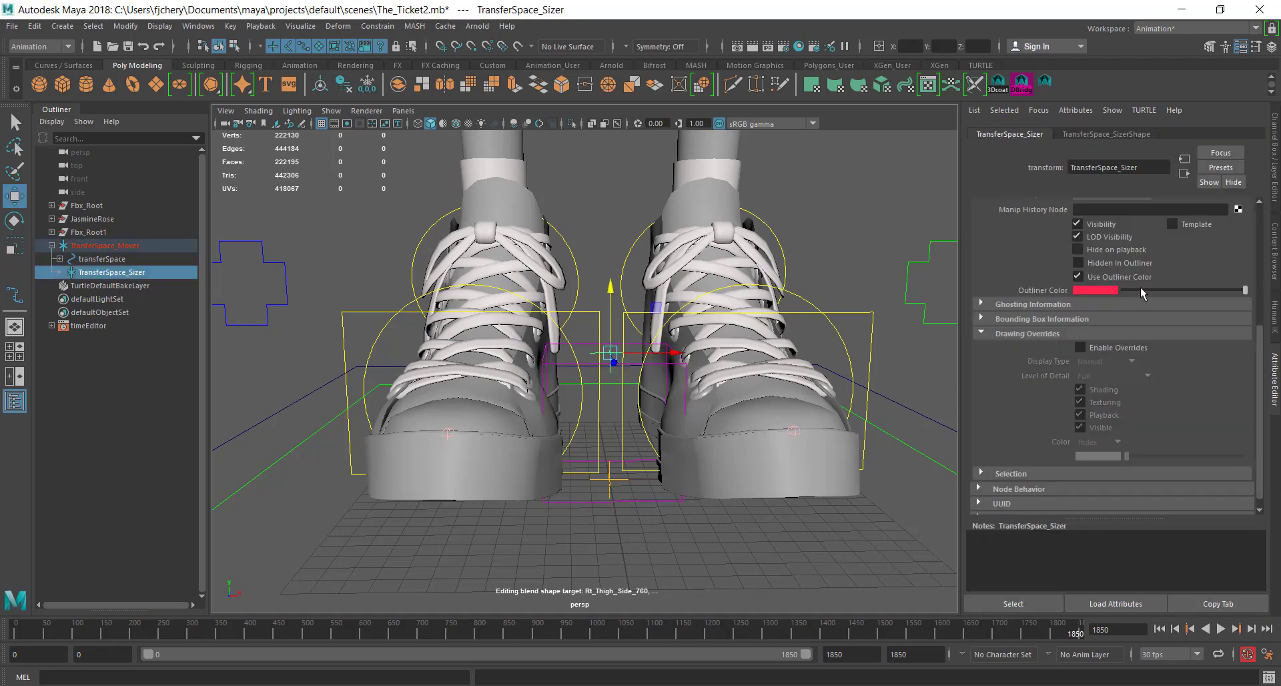
pyautogui.click(1080, 348)
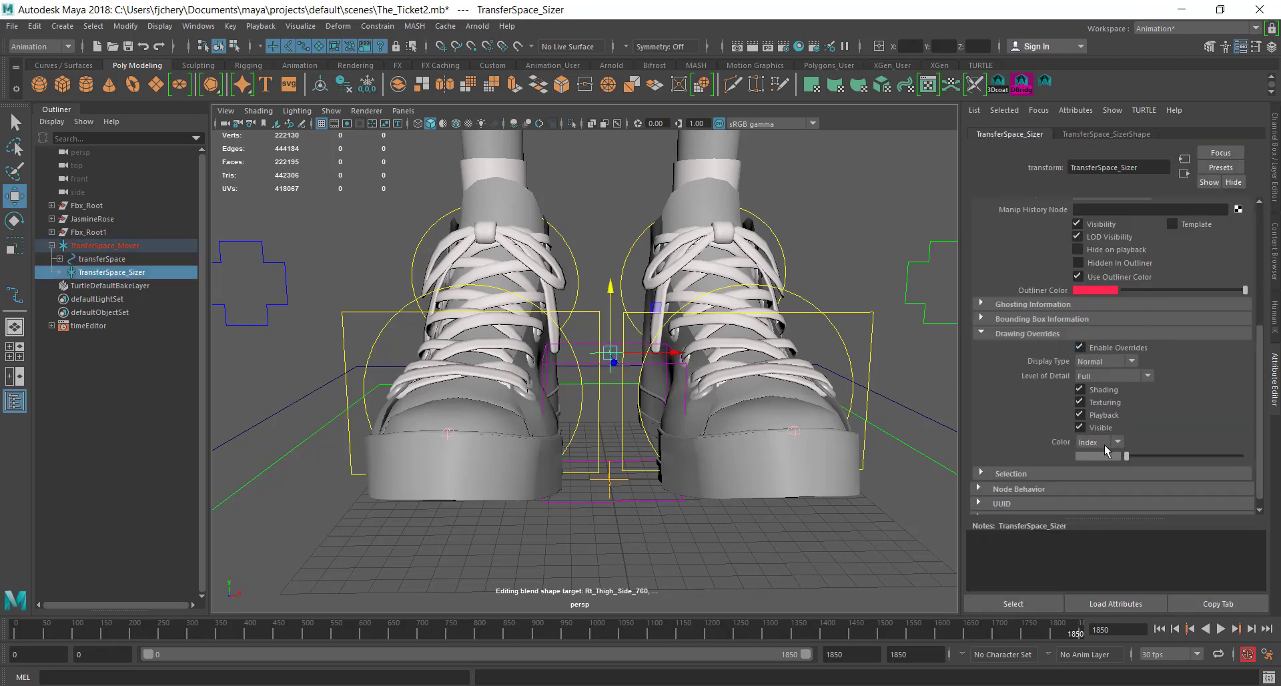
pyautogui.moveTo(1124, 455); pyautogui.dragTo(1172, 461)
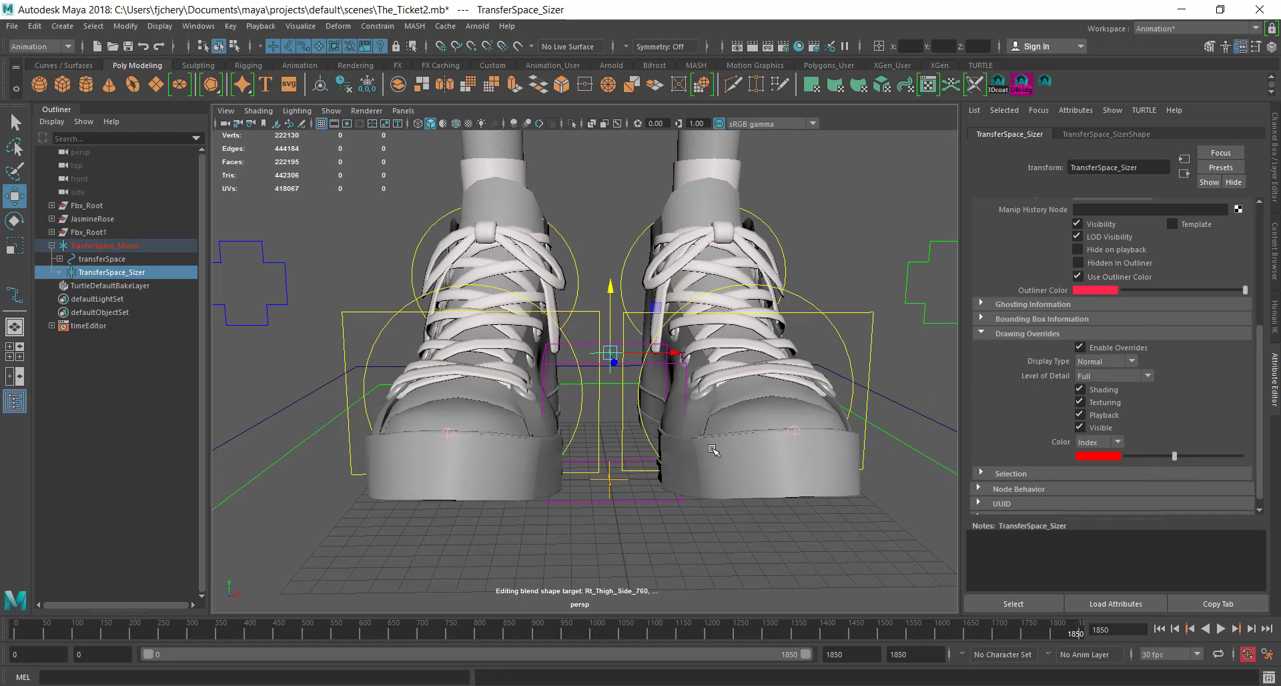
pyautogui.click(634, 556)
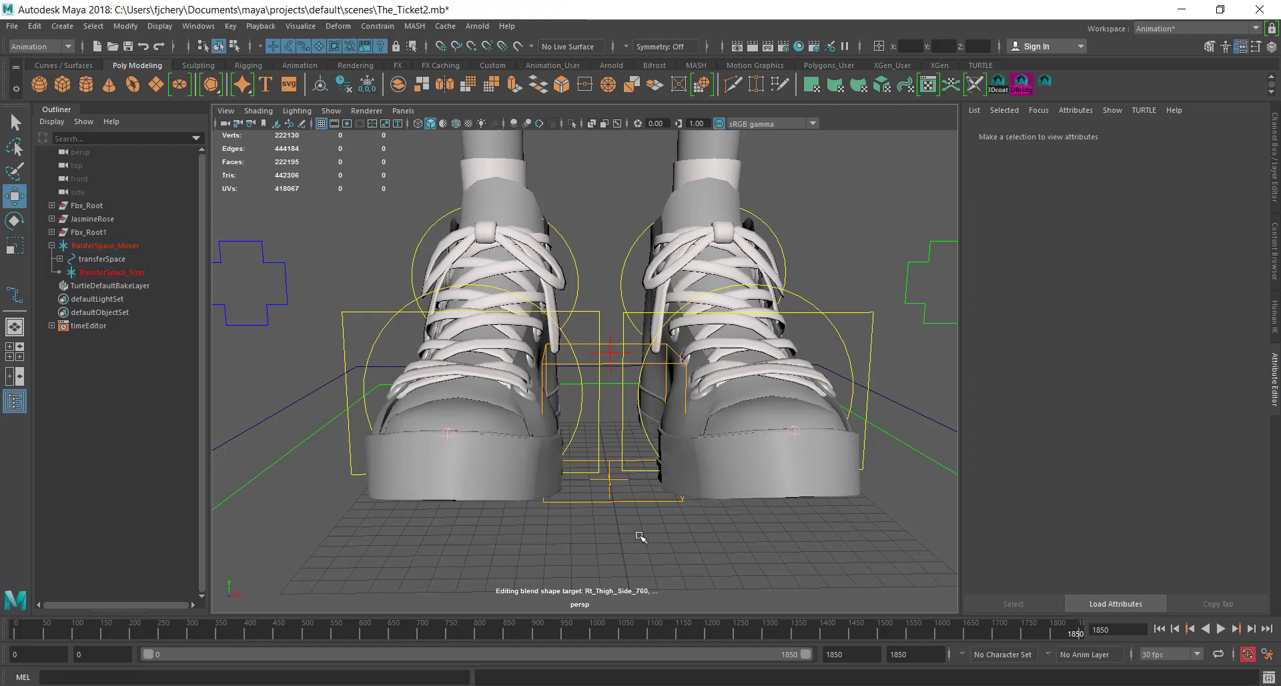
pyautogui.click(617, 483)
pyautogui.click(604, 269)
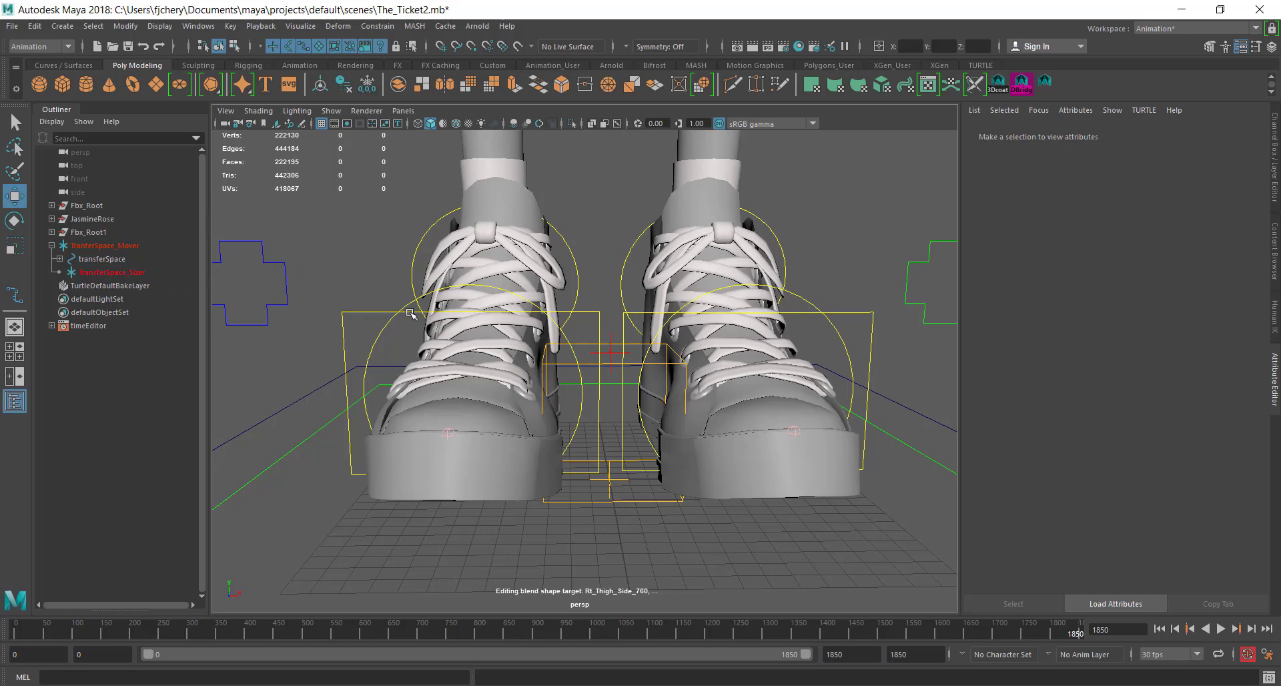
pyautogui.keyDown('alt'); pyautogui.moveTo(553, 487); pyautogui.dragTo(667, 416); pyautogui.keyUp('alt')
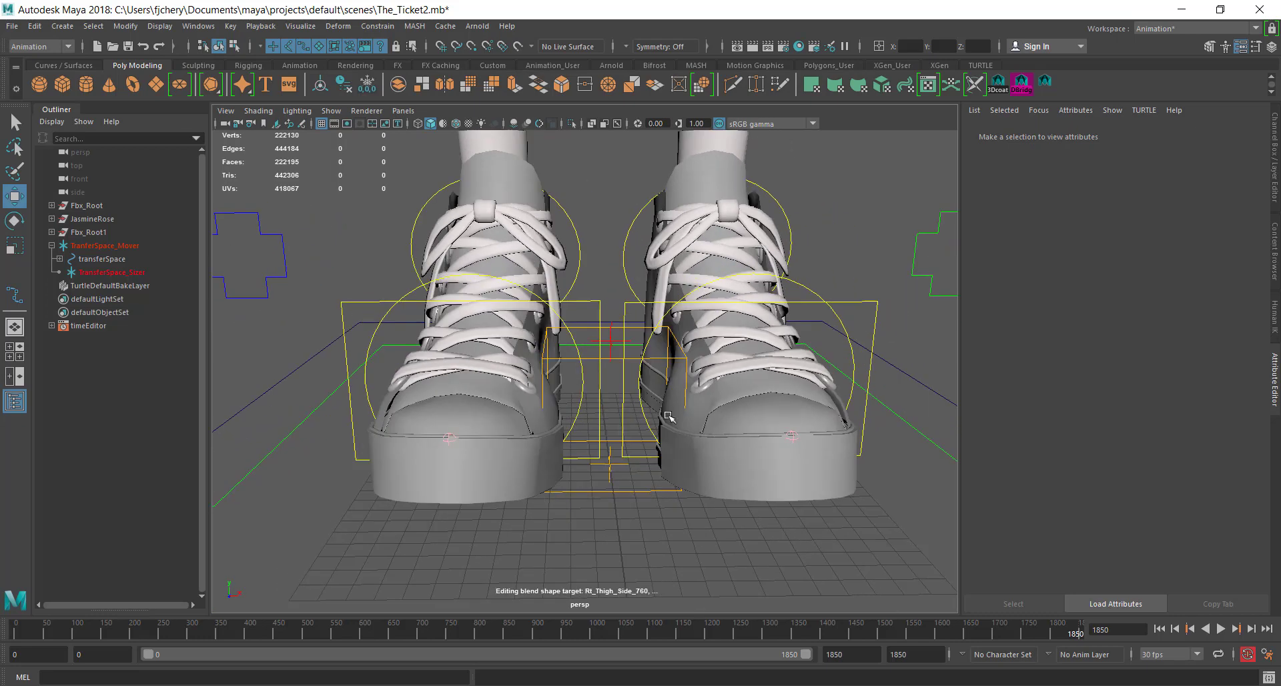
pyautogui.keyDown('alt'); pyautogui.moveTo(667, 416); pyautogui.dragTo(632, 355, button='right'); pyautogui.keyUp('alt')
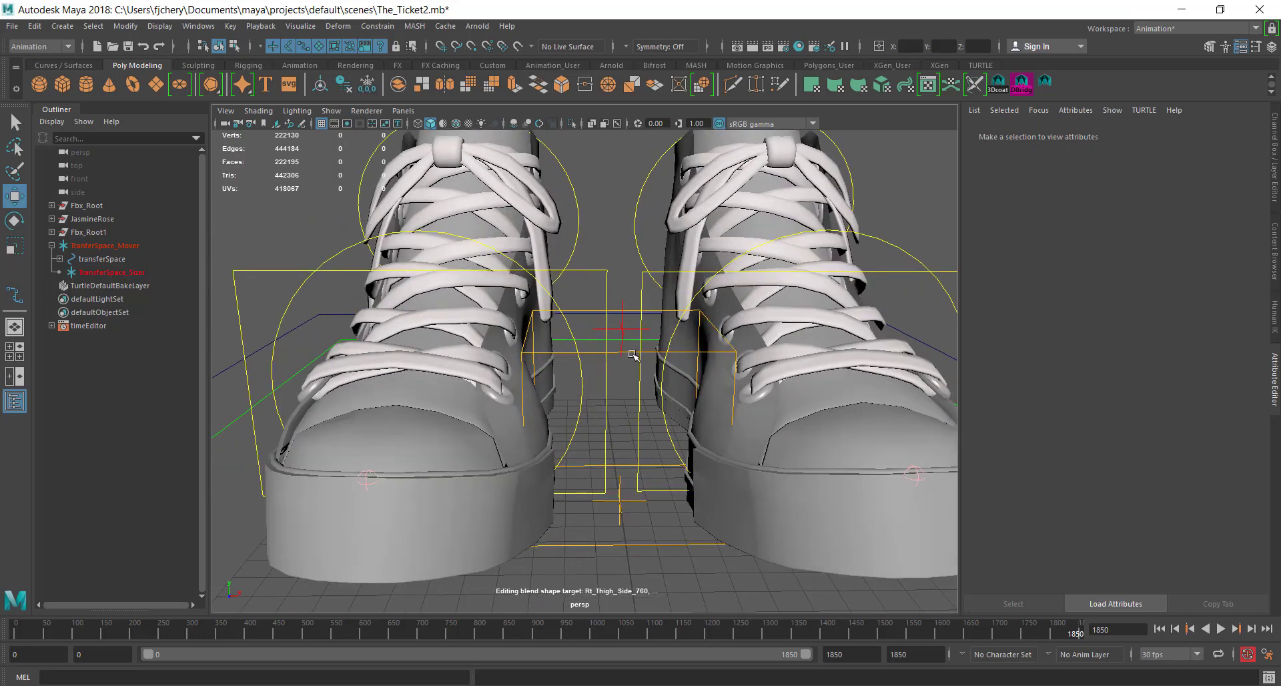
pyautogui.click(632, 355)
pyautogui.click(648, 373)
pyautogui.press('f')
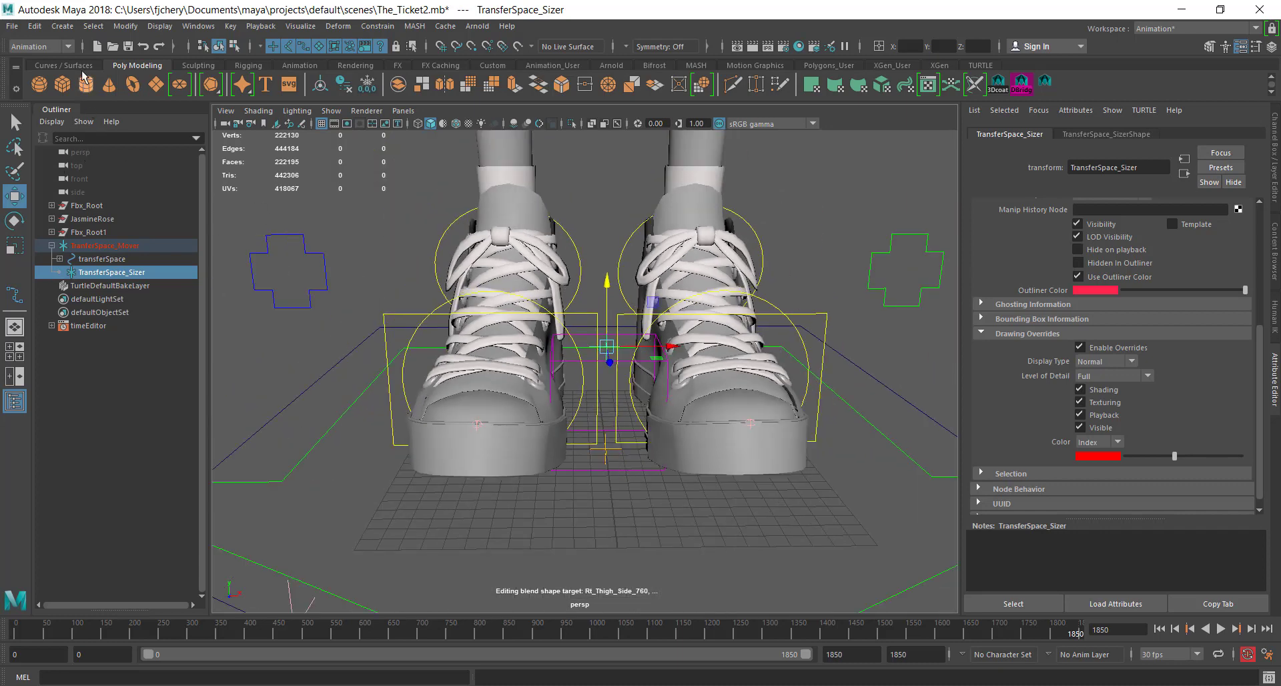
# Create a new locator at the origin between the character's feet.
pyautogui.click(62, 26)
pyautogui.moveTo(116, 297)
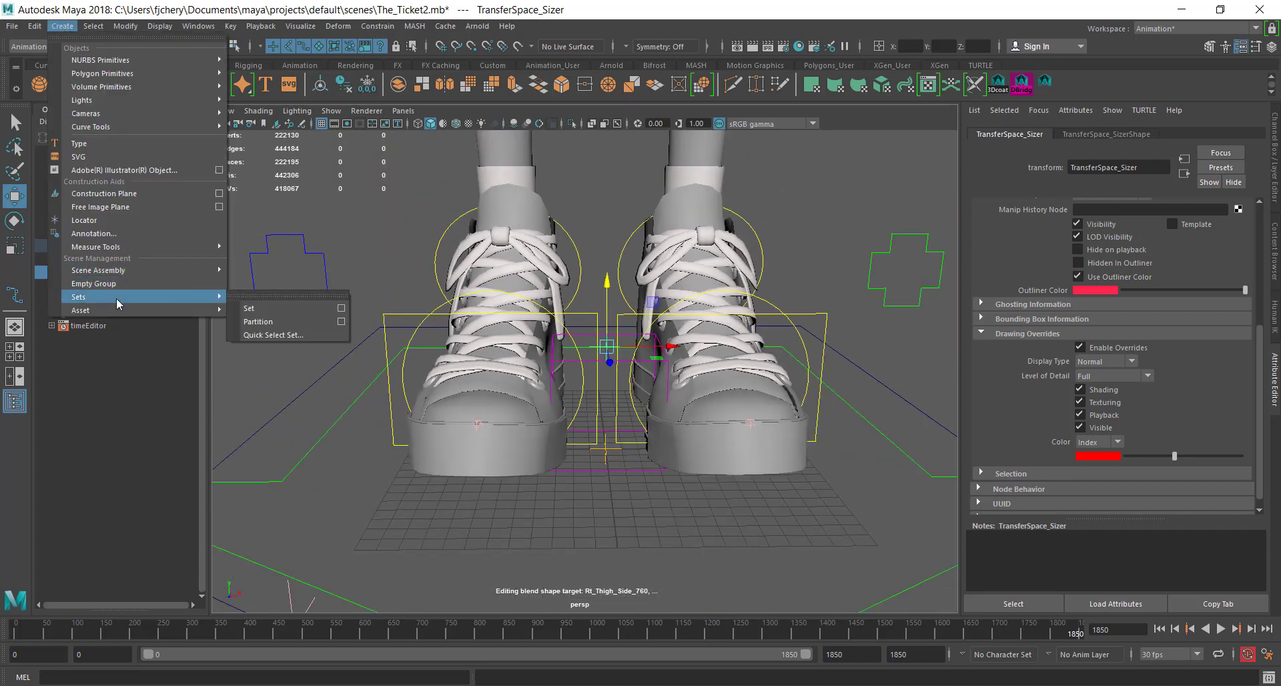
pyautogui.click(106, 222)
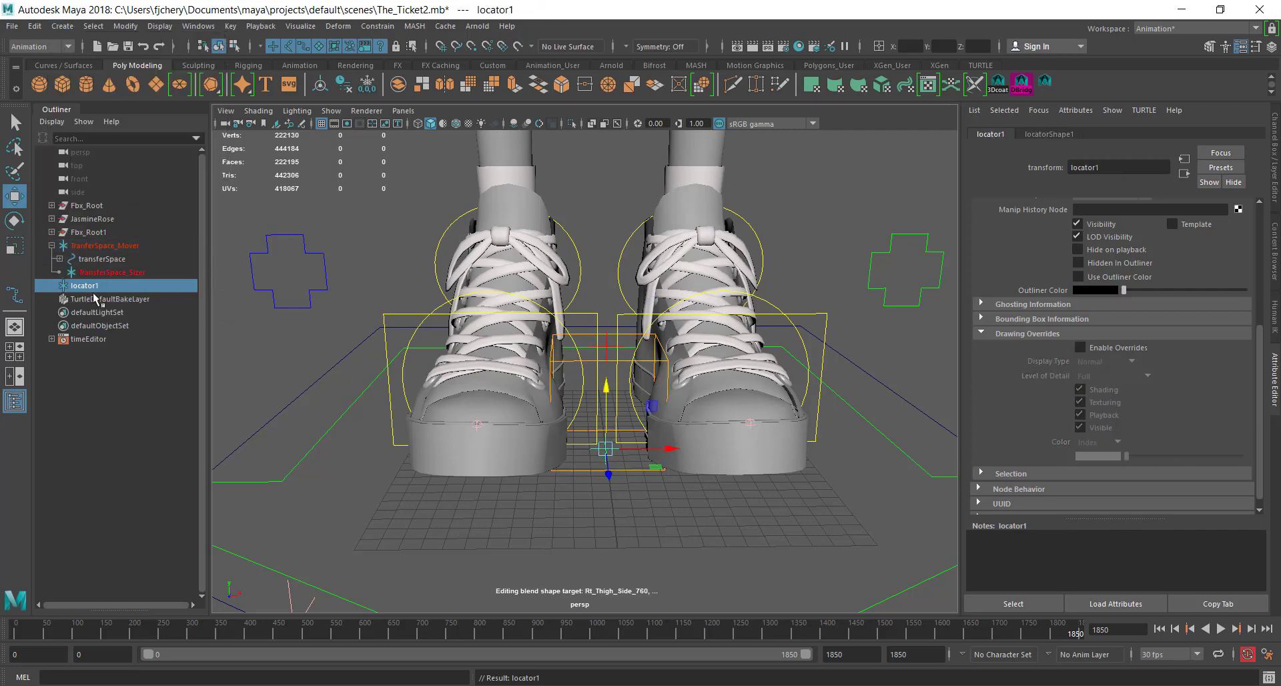
# Try parenting locator1 under the transferSpace curve and raising it slightly along Y inside the box.
pyautogui.moveTo(95, 297); pyautogui.dragTo(106, 262, button='middle')
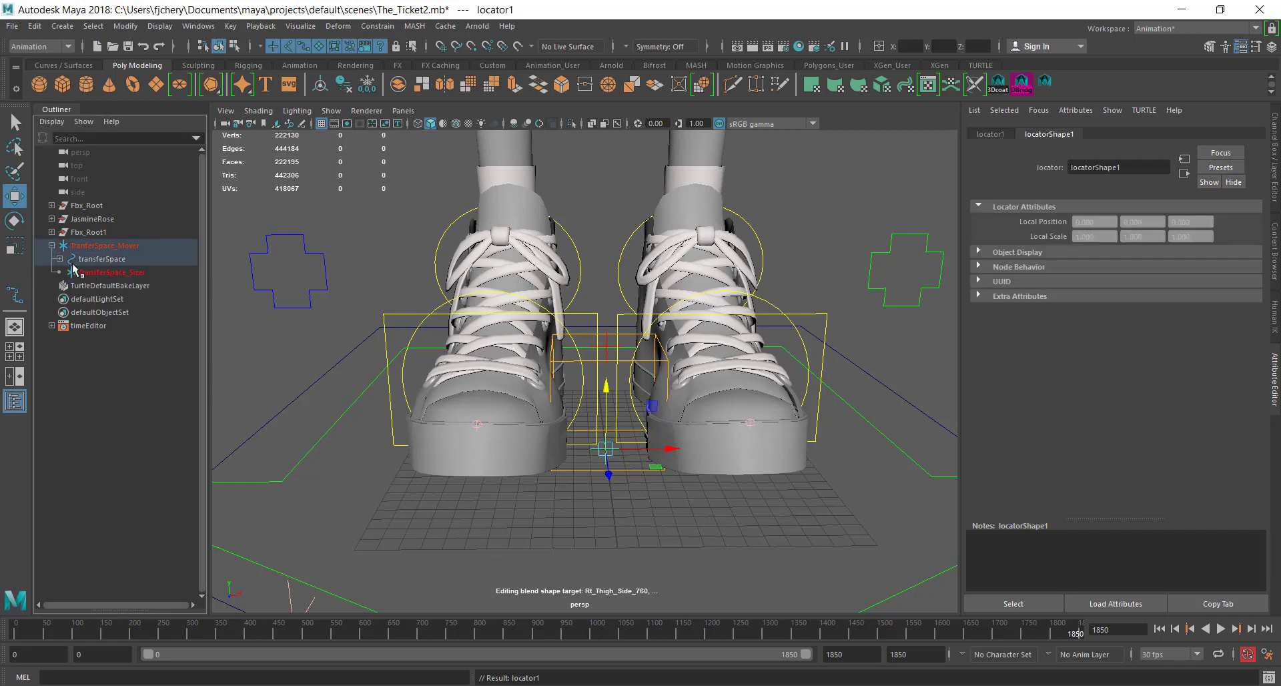
pyautogui.click(59, 259)
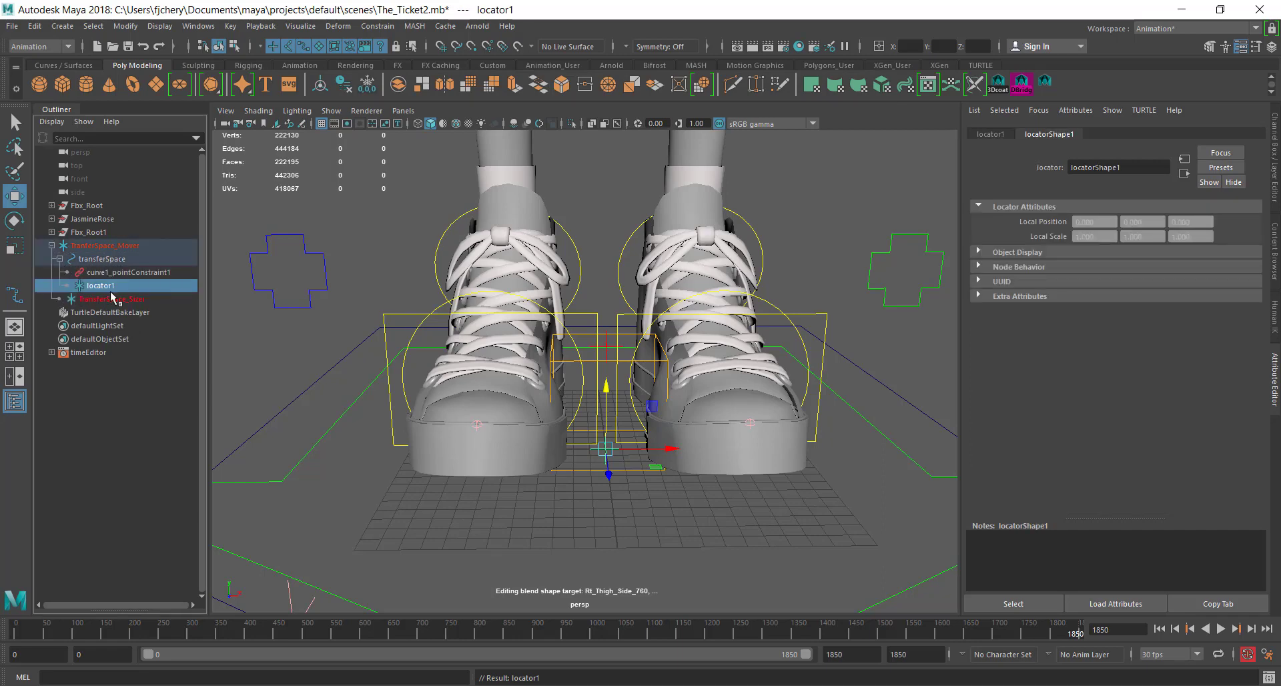
pyautogui.scroll(-2, 528, 397)
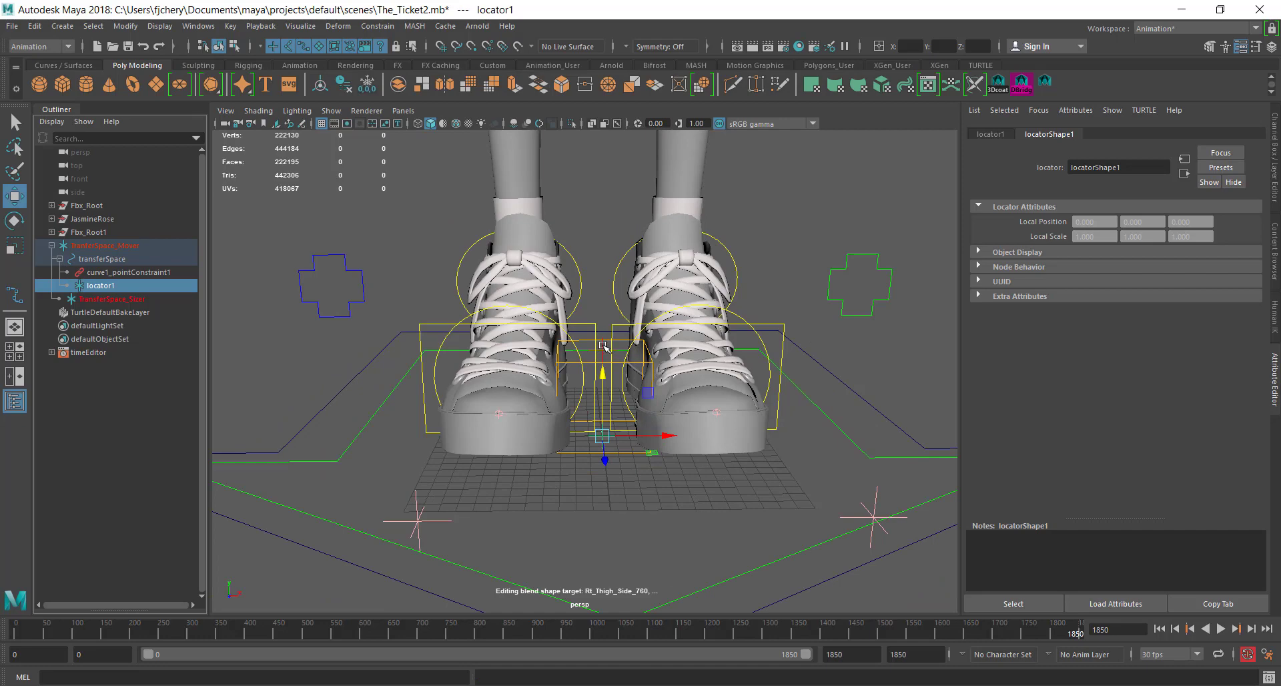
pyautogui.click(607, 348)
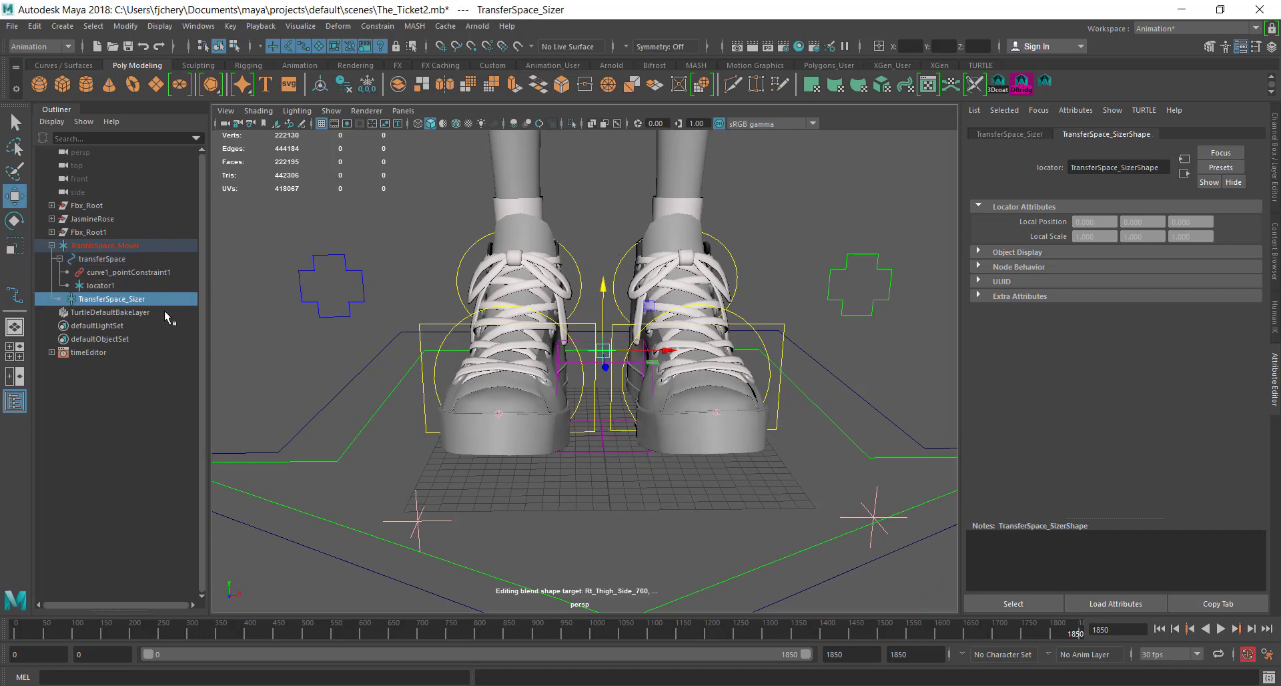
pyautogui.click(100, 286)
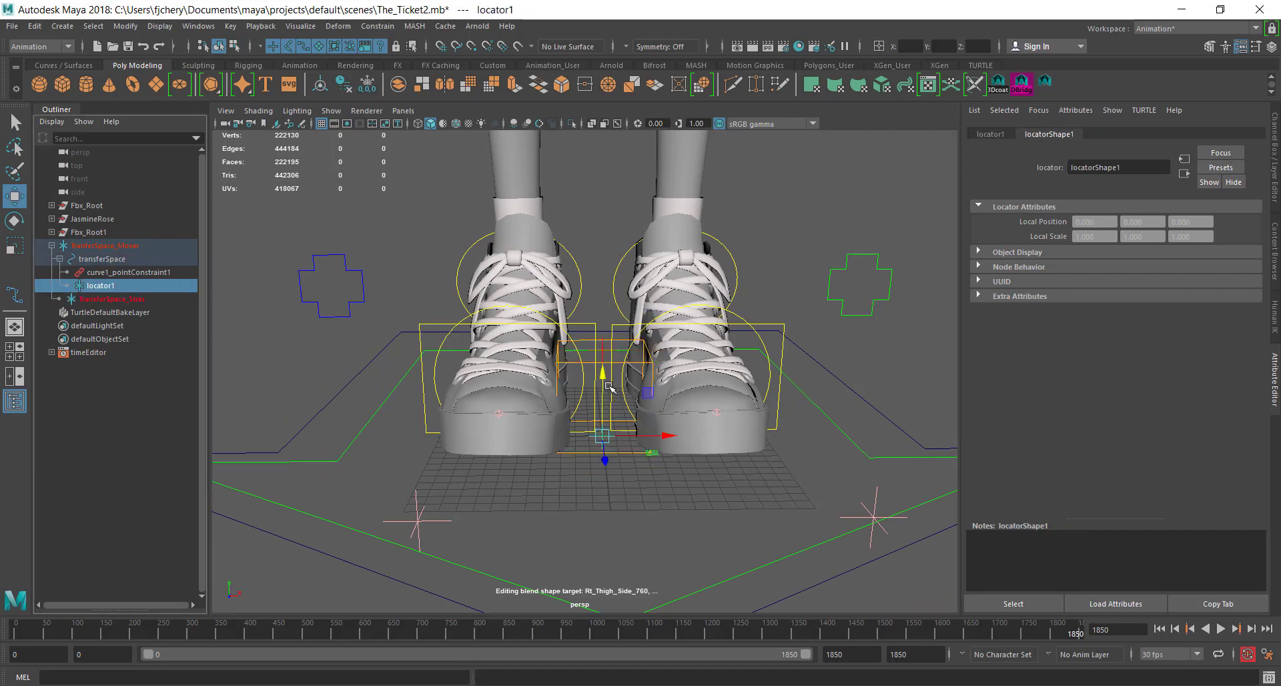
pyautogui.moveTo(603, 377); pyautogui.dragTo(603, 354)
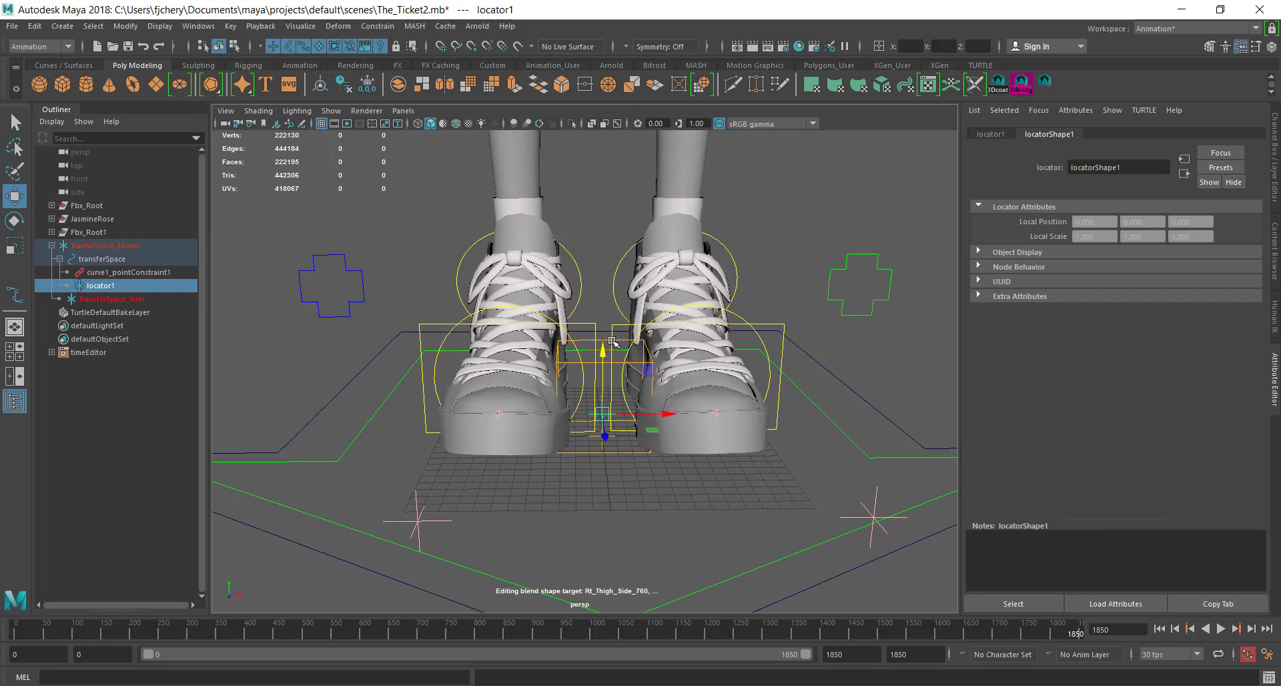
# Try enlarging the transfer space box by raising TransferSpace_Sizer along Y to about the character's hip height.
pyautogui.scroll(3, 607, 341)
pyautogui.click(610, 335)
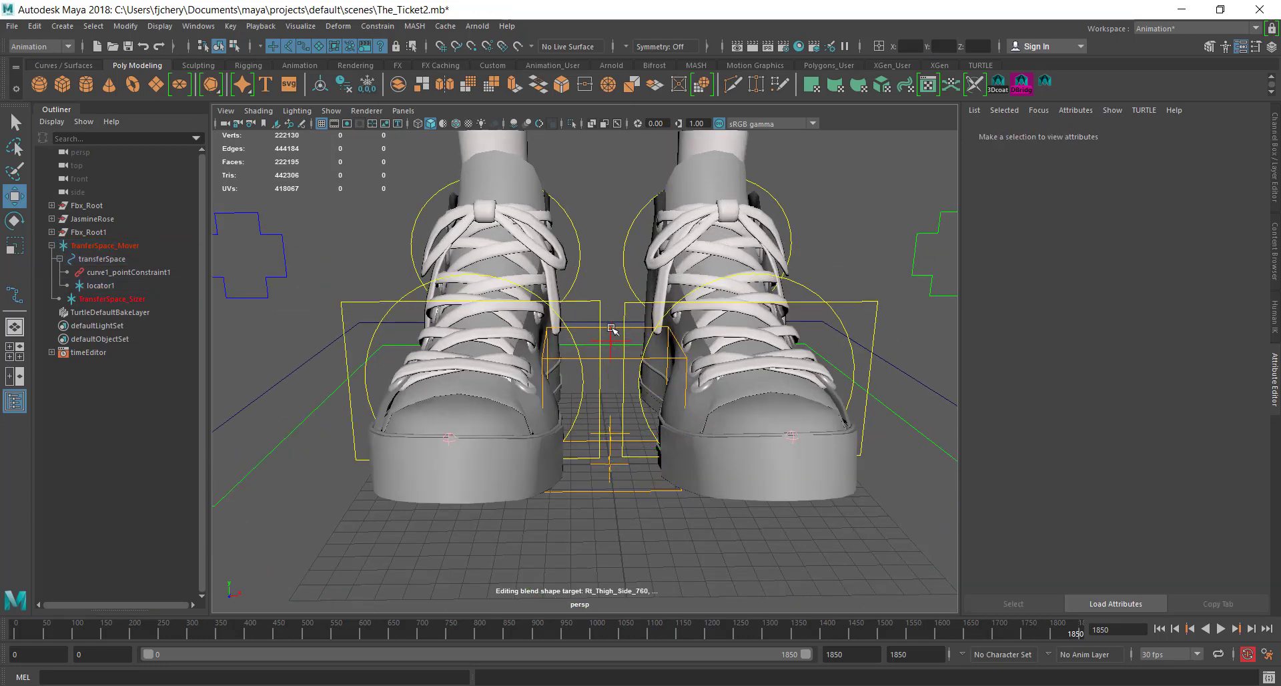
pyautogui.click(611, 329)
pyautogui.press('f')
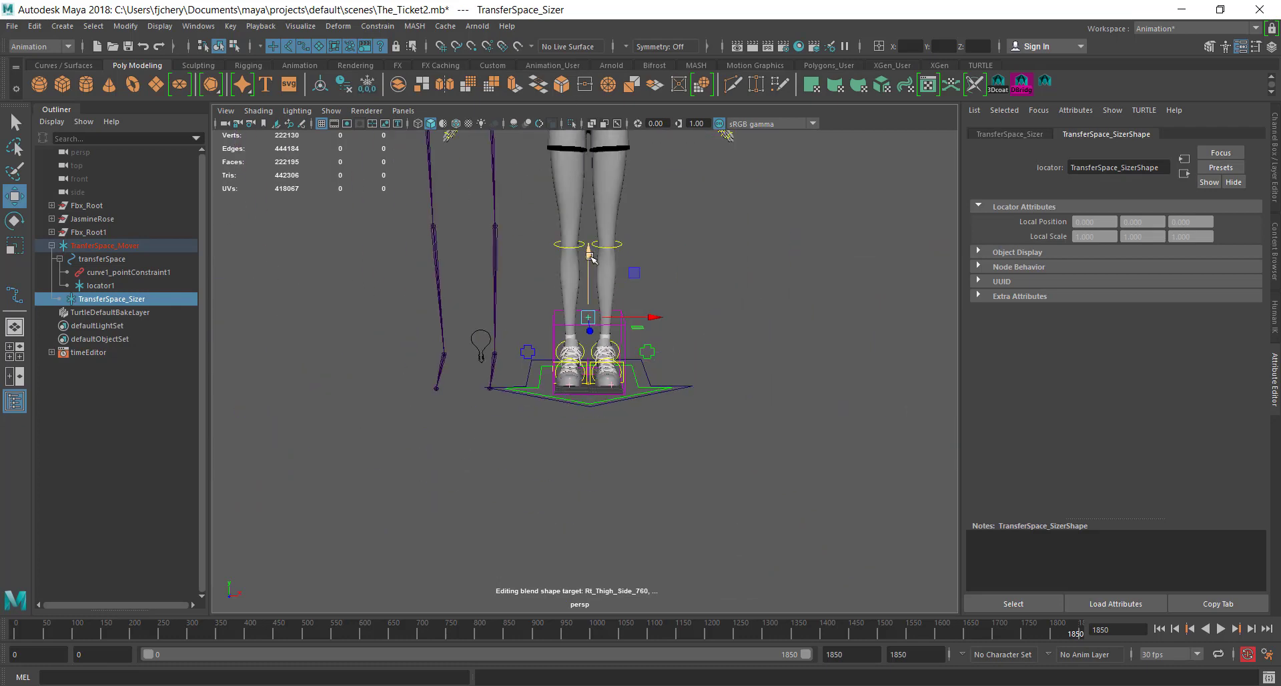
pyautogui.moveTo(562, 126); pyautogui.dragTo(541, 2)
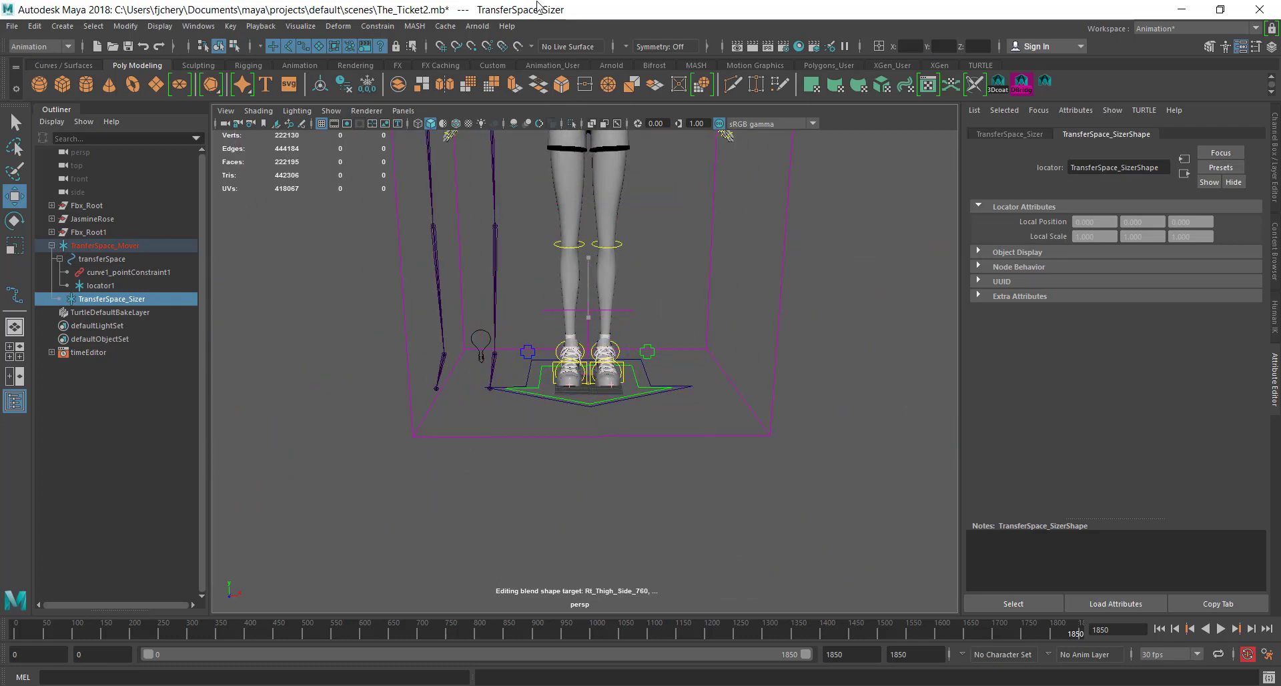
pyautogui.scroll(-5, 617, 287)
pyautogui.keyDown('alt'); pyautogui.moveTo(615, 307); pyautogui.dragTo(618, 368, button='middle'); pyautogui.keyUp('alt')
pyautogui.scroll(6, 617, 340)
pyautogui.keyDown('alt'); pyautogui.moveTo(607, 248); pyautogui.dragTo(603, 259, button='middle'); pyautogui.keyUp('alt')
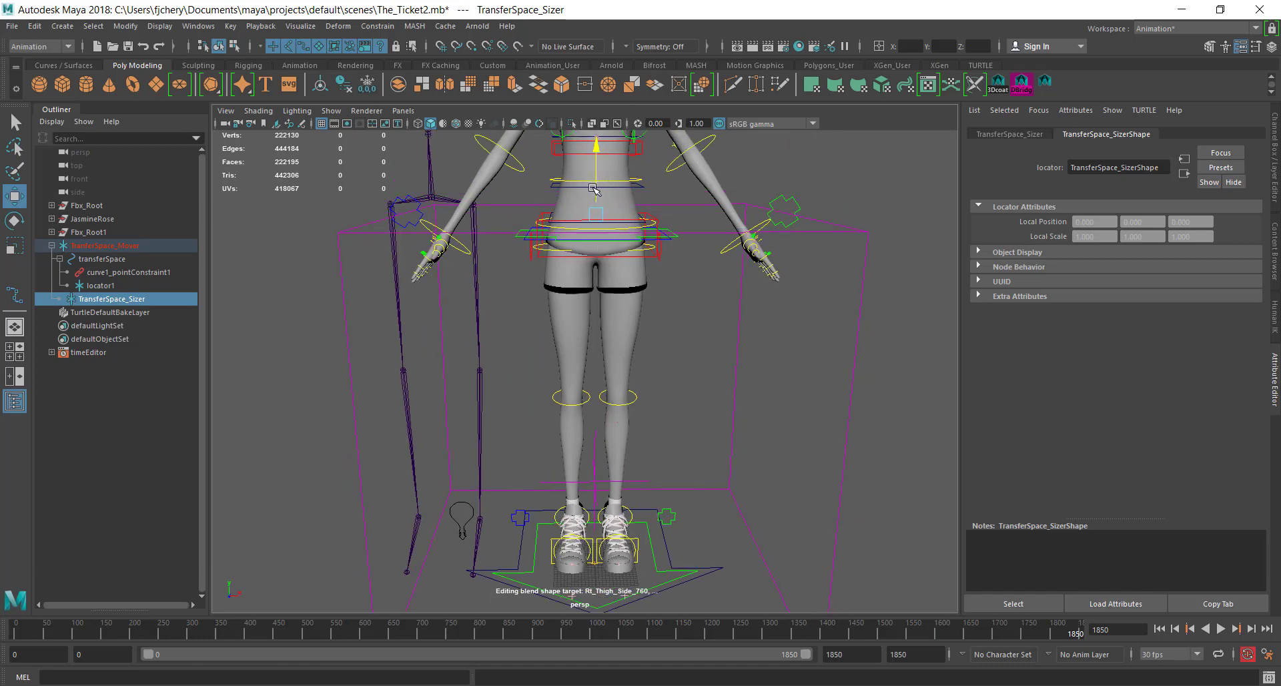
pyautogui.moveTo(593, 189); pyautogui.dragTo(598, 228)
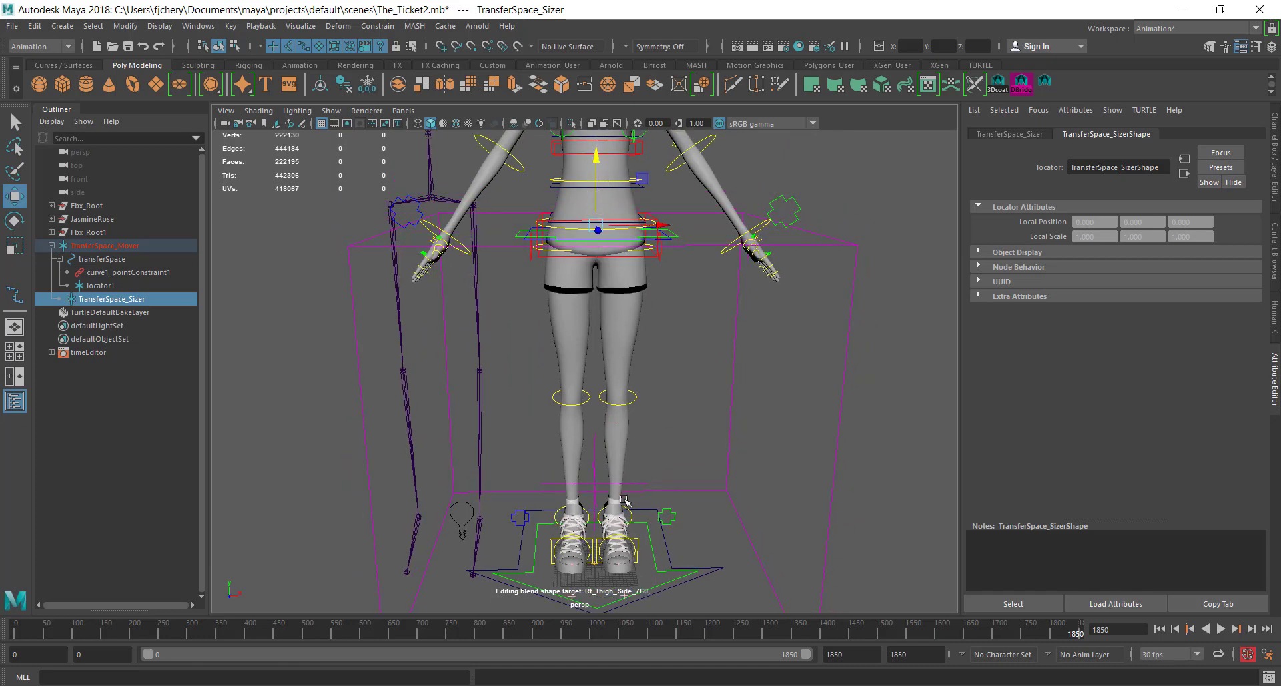
# Select locator1 and examine its position and size inside the enlarged transfer space box from different angles.
pyautogui.keyDown('alt'); pyautogui.moveTo(653, 542); pyautogui.dragTo(362, 421); pyautogui.keyUp('alt')
pyautogui.keyDown('alt'); pyautogui.moveTo(362, 420); pyautogui.dragTo(551, 399, button='right'); pyautogui.keyUp('alt')
pyautogui.keyDown('alt'); pyautogui.moveTo(425, 427); pyautogui.dragTo(512, 457); pyautogui.keyUp('alt')
pyautogui.click(534, 234)
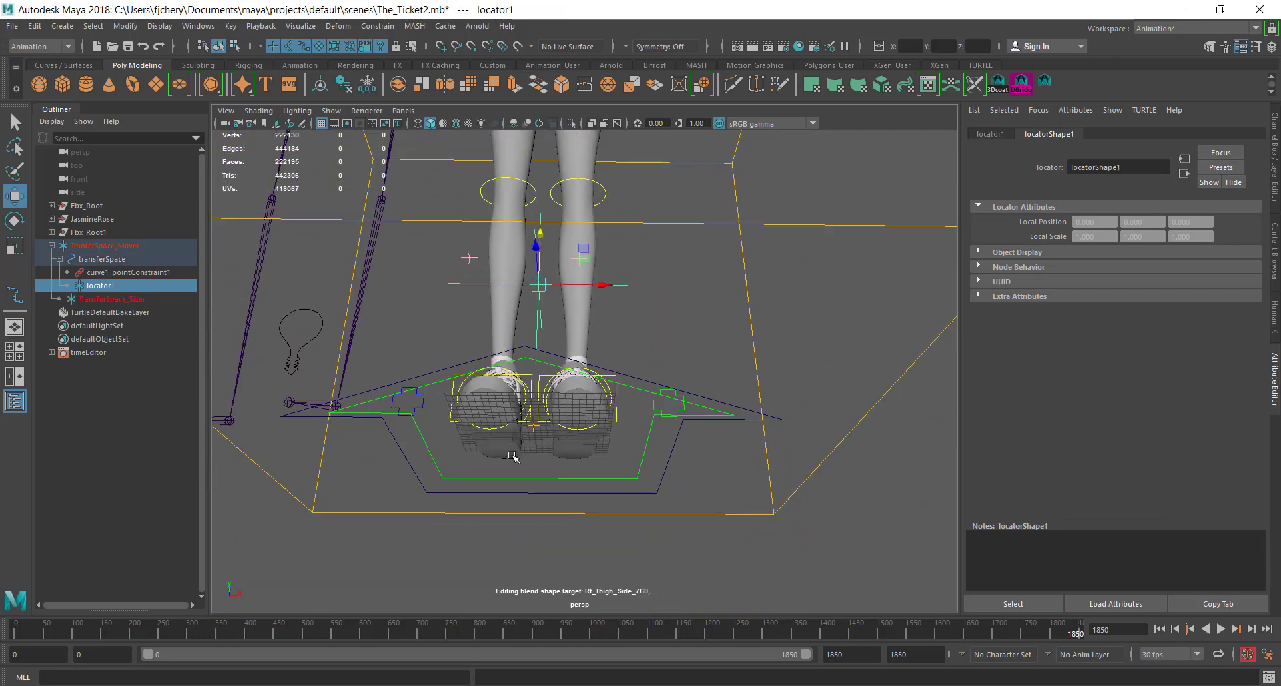
pyautogui.keyDown('alt'); pyautogui.moveTo(562, 325); pyautogui.dragTo(557, 382); pyautogui.keyUp('alt')
# Undo the moves of TransferSpace_Sizer and locator1, and the parenting of locator1 under transferSpace.
pyautogui.hotkey('ctrl', 'z')
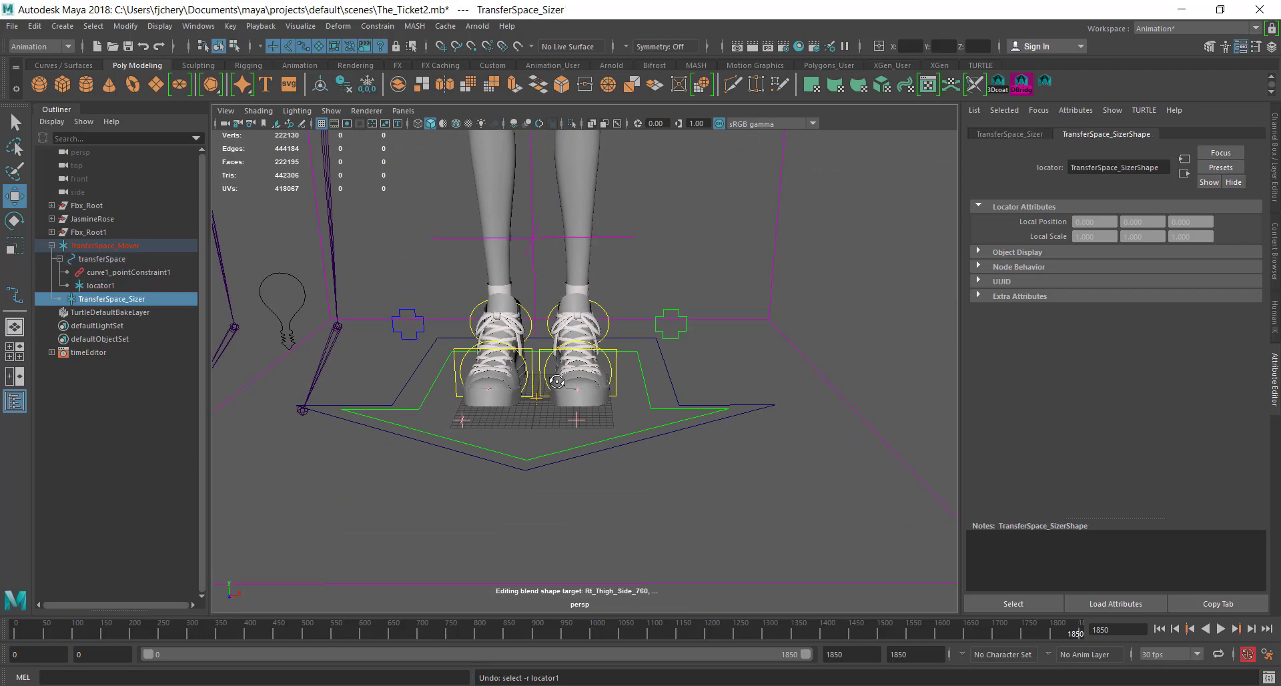
pyautogui.scroll(5, 538, 437)
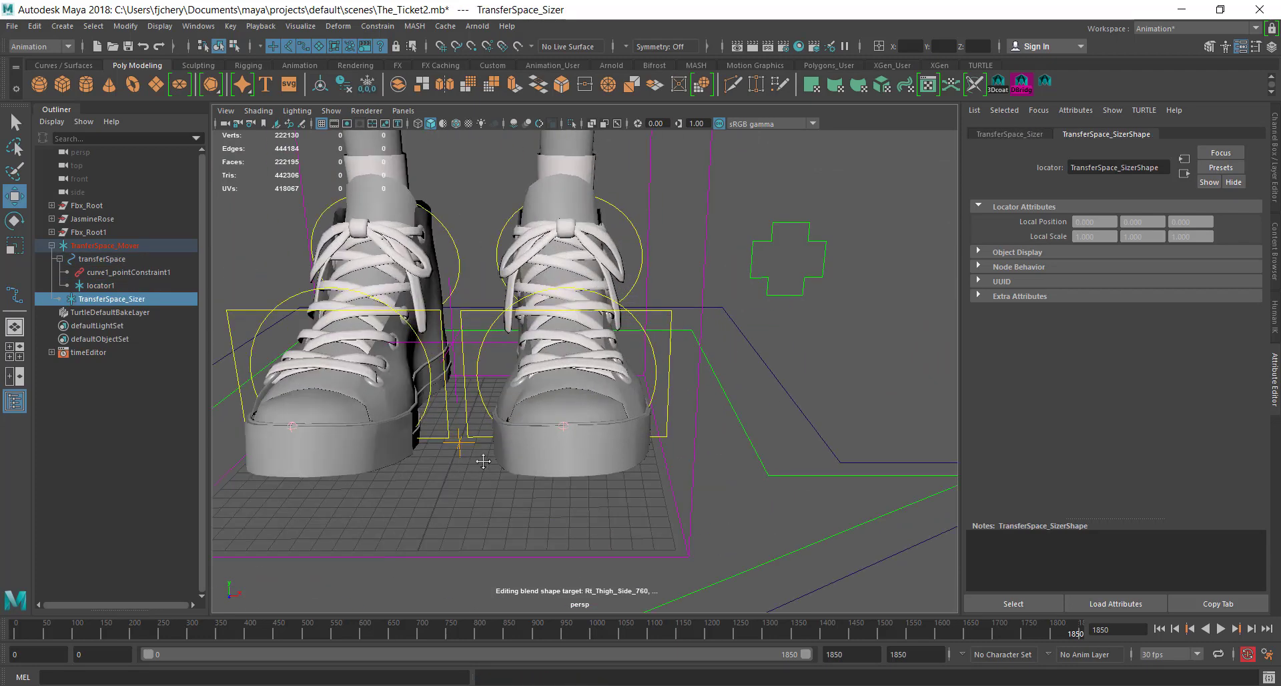
pyautogui.keyDown('alt'); pyautogui.moveTo(483, 460); pyautogui.dragTo(609, 421); pyautogui.keyUp('alt')
pyautogui.scroll(2, 610, 421)
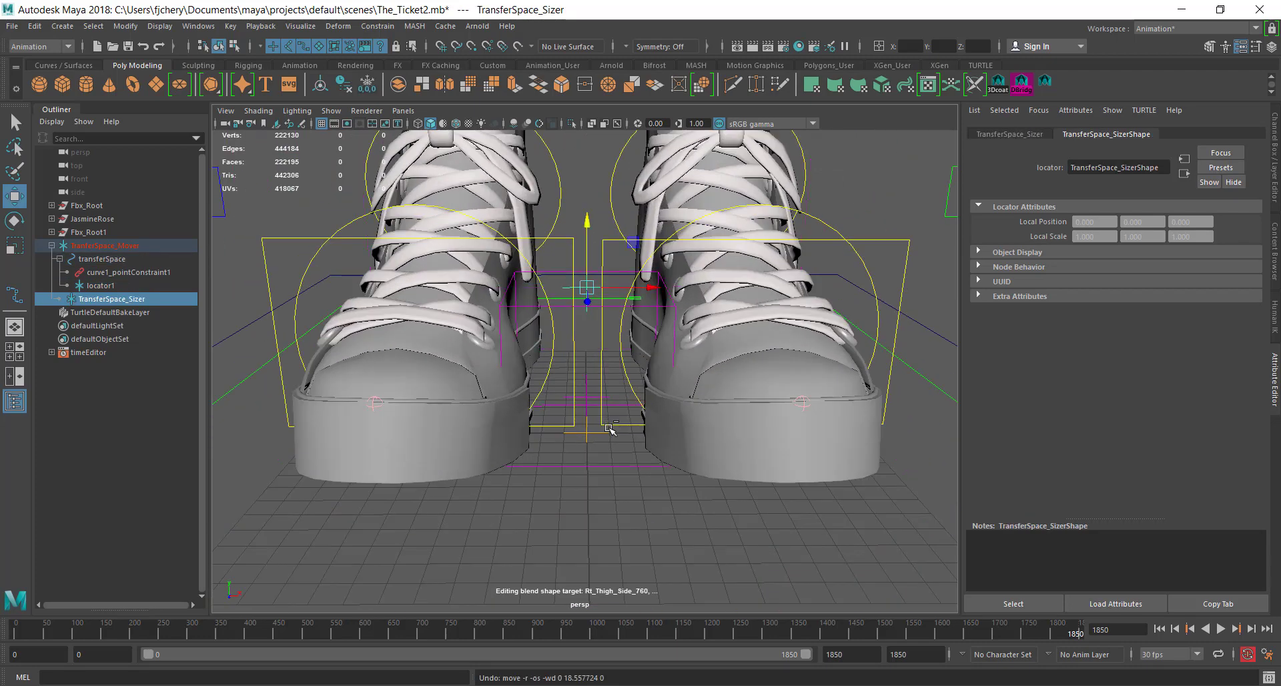
pyautogui.click(608, 430)
pyautogui.hotkey('ctrl', 'z')
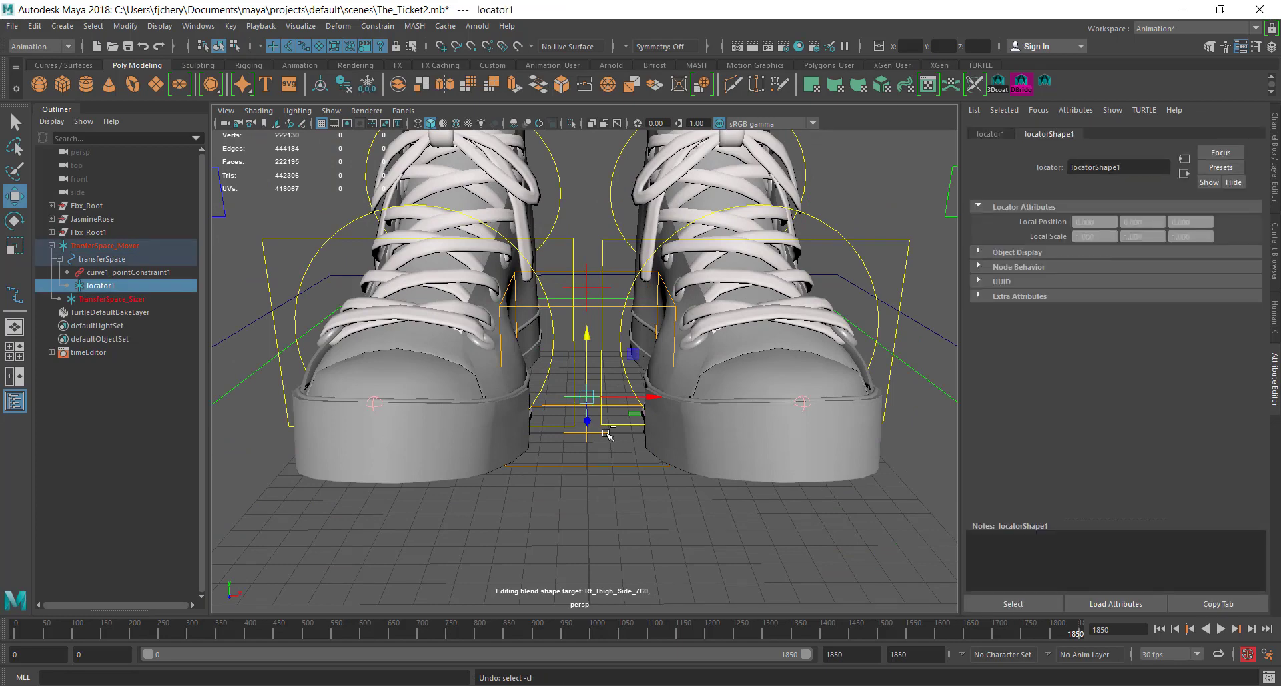
pyautogui.hotkey('ctrl', 'z')
pyautogui.hotkey('ctrl', 'z')
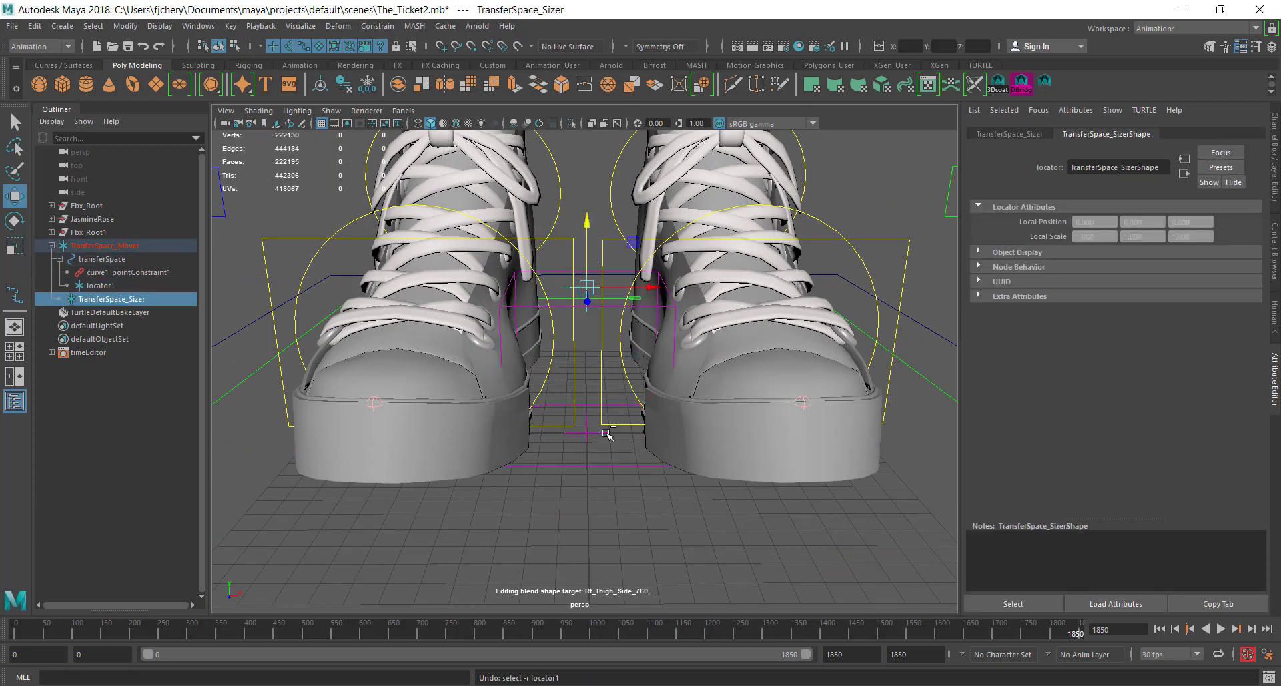
pyautogui.hotkey('ctrl', 'z')
pyautogui.hotkey('ctrl', 'z')
pyautogui.hotkey('ctrl', 'z')
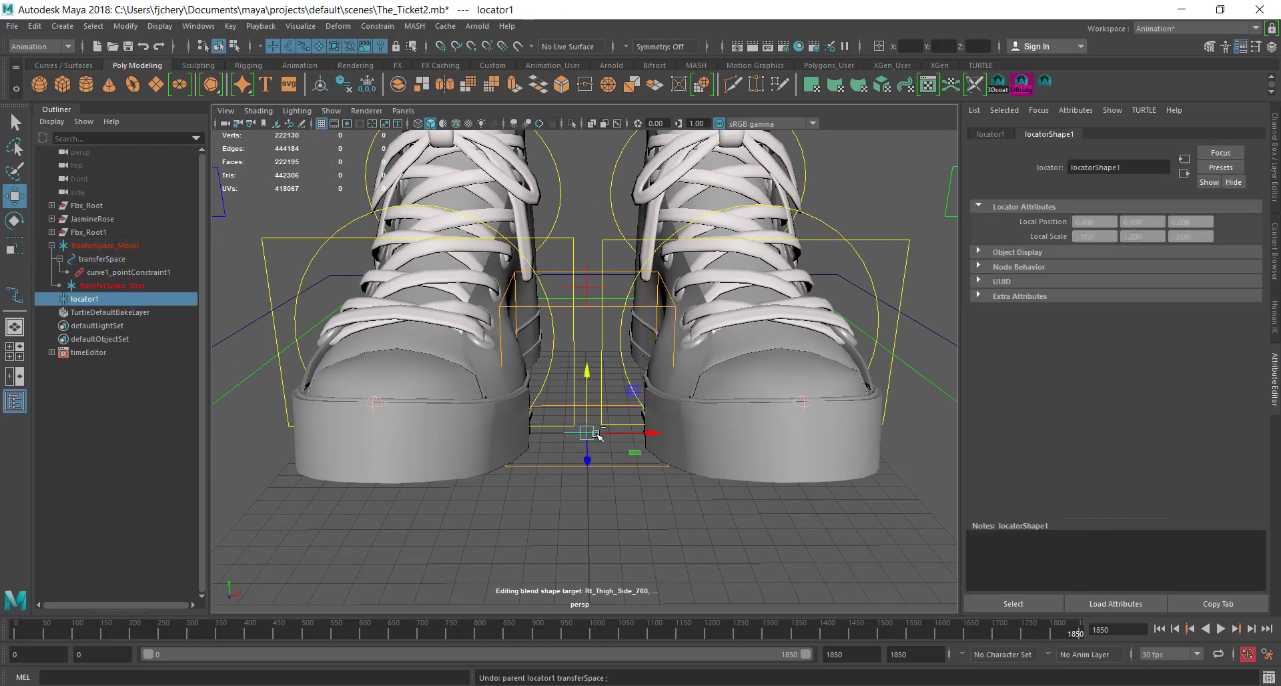
# Set the Translate Y of TransferSpace_Sizer to 1 to shrink the transfer space box.
pyautogui.hotkey('ctrl', 'a')
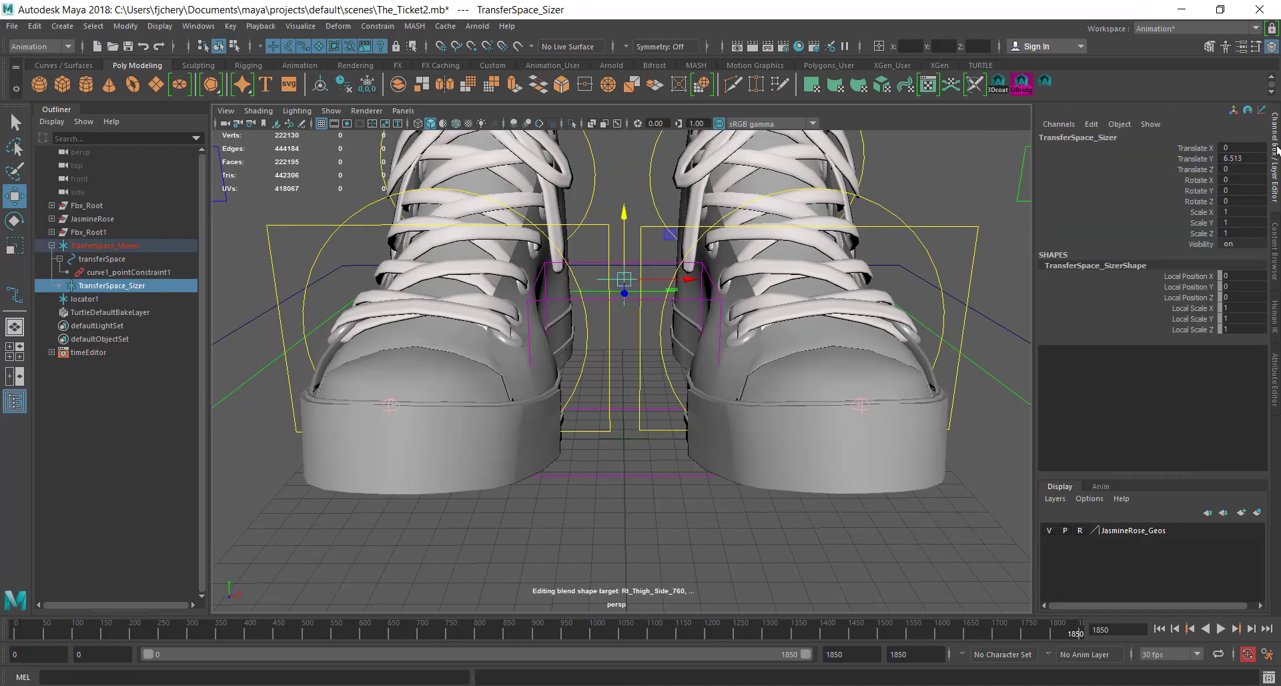
pyautogui.click(1242, 159)
pyautogui.write('1')
pyautogui.press('Return')
pyautogui.press('f')
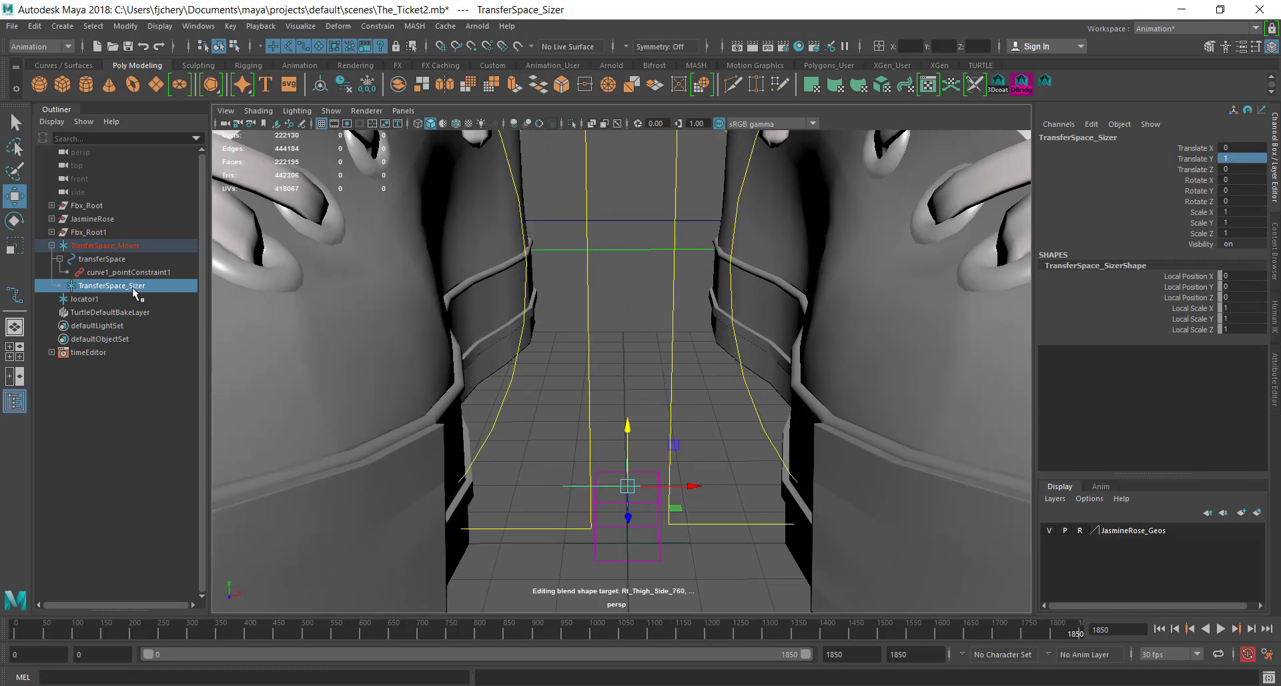
# Parent locator1 under the transferSpace curve and raise it to about 0.43 along Y, inside the box.
pyautogui.click(98, 300)
pyautogui.moveTo(97, 294); pyautogui.dragTo(120, 267)
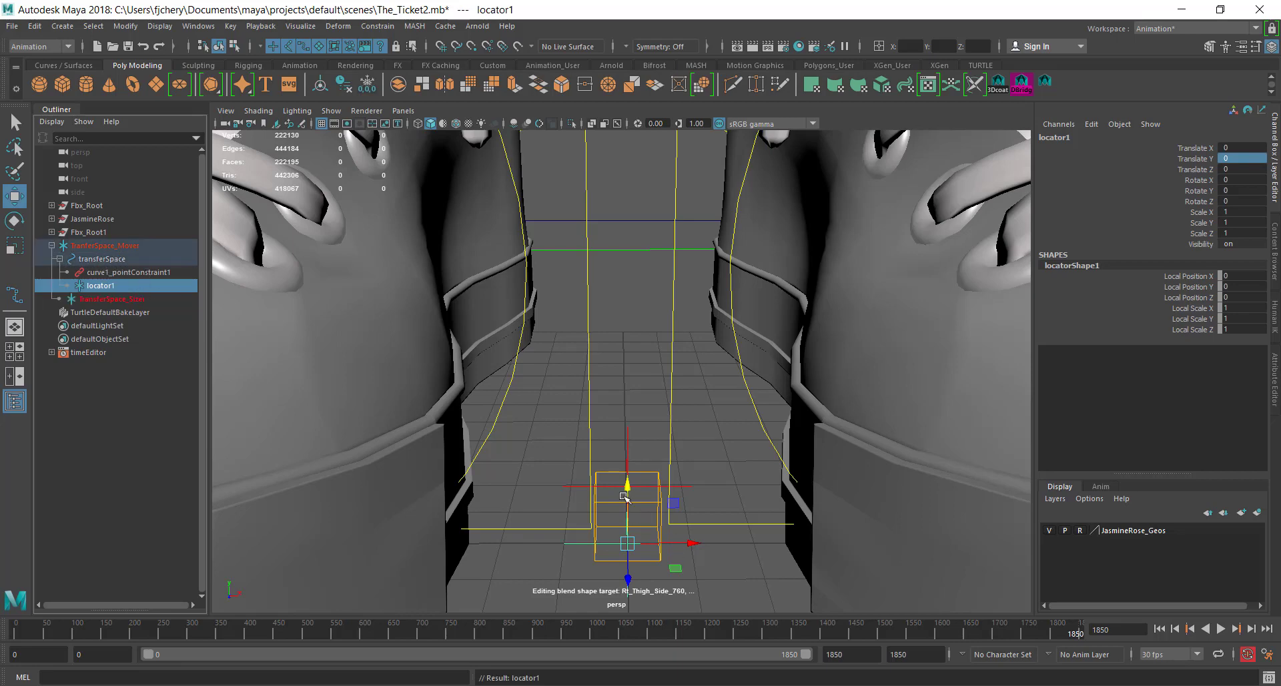
pyautogui.moveTo(628, 489); pyautogui.dragTo(644, 375)
pyautogui.keyDown('alt'); pyautogui.scroll(3, 644, 375); pyautogui.keyUp('alt')
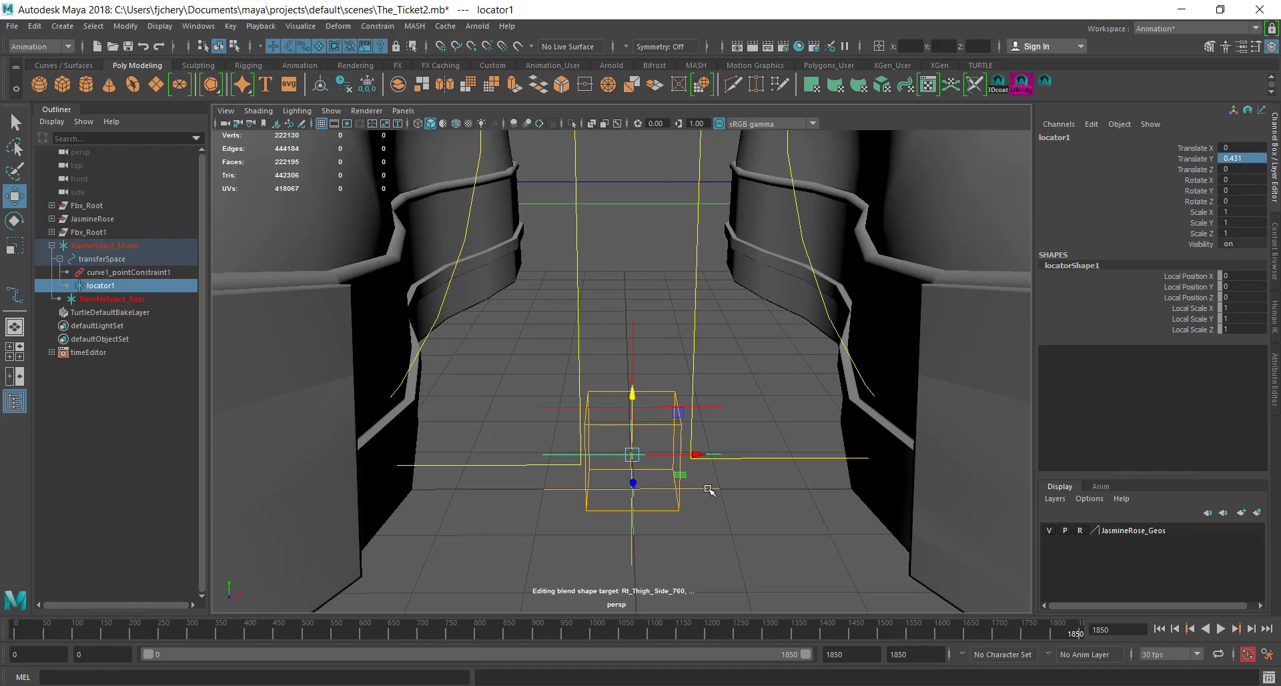
# Scale-constrain locator1 to TranferSpace_Mover.
pyautogui.click(591, 465)
pyautogui.click(560, 455)
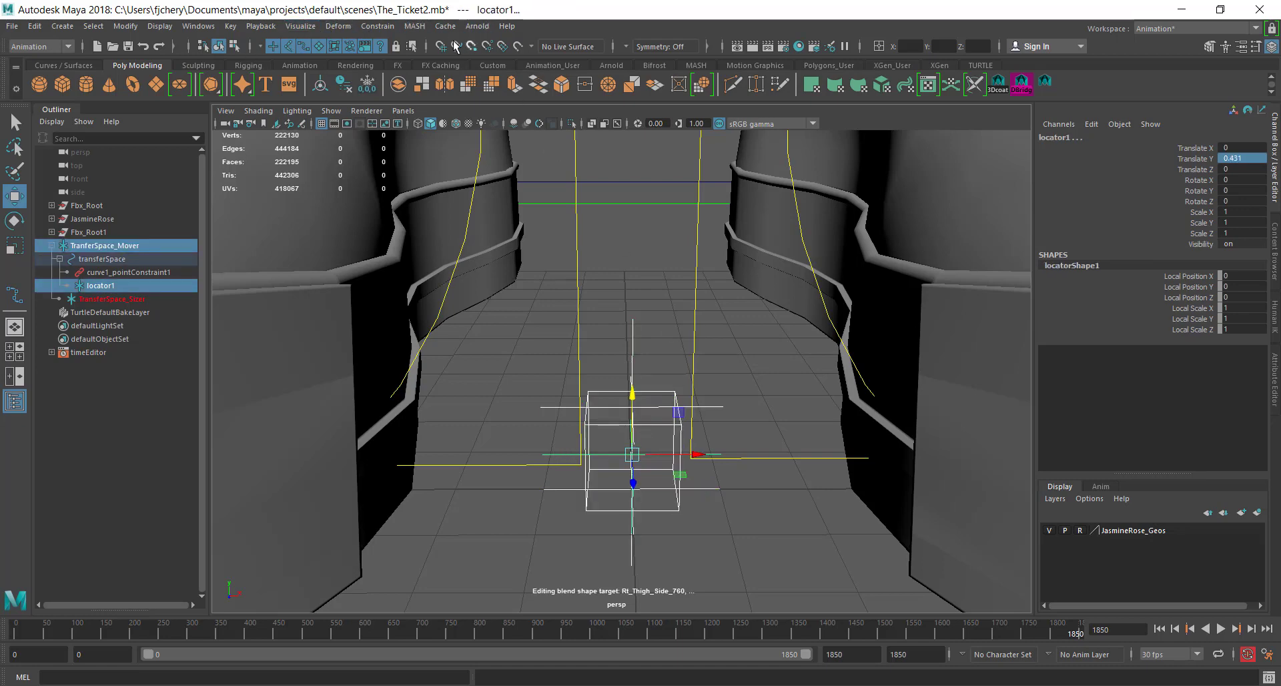
pyautogui.click(379, 28)
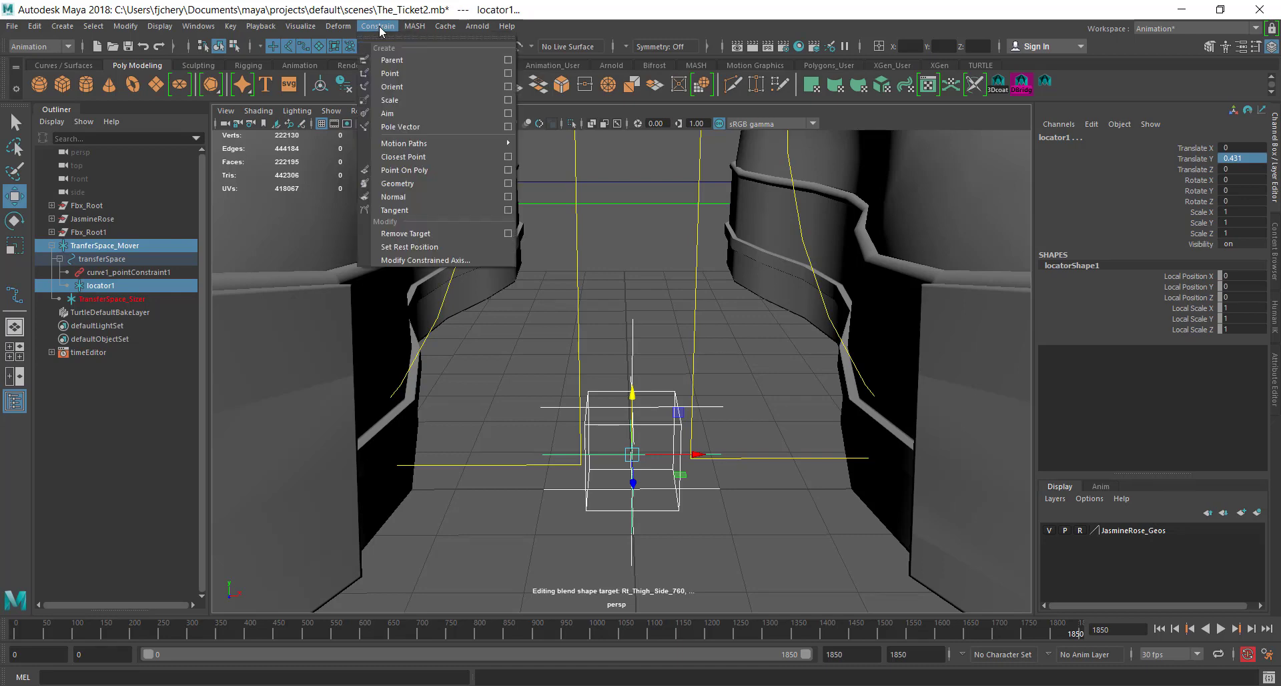
pyautogui.click(425, 103)
pyautogui.scroll(-2, 647, 411)
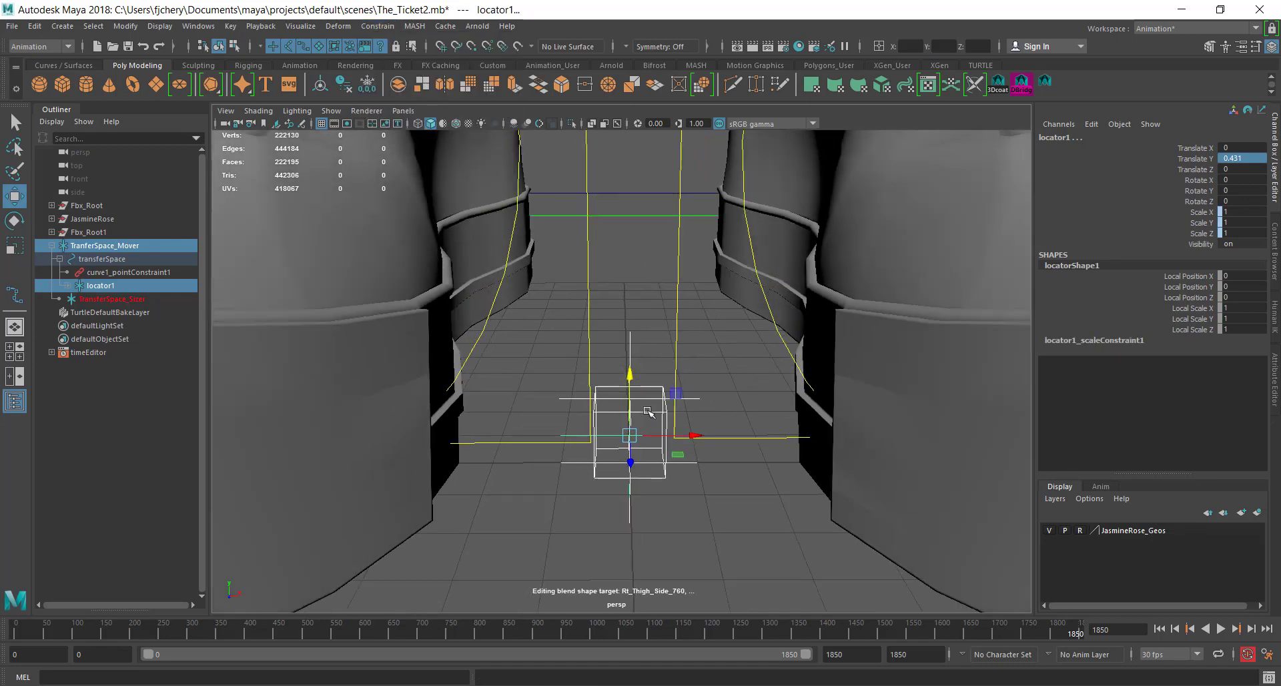
# Enlarge the transfer space box by raising TransferSpace_Sizer to about 93.7 along Y, near the character's hip height.
pyautogui.click(659, 388)
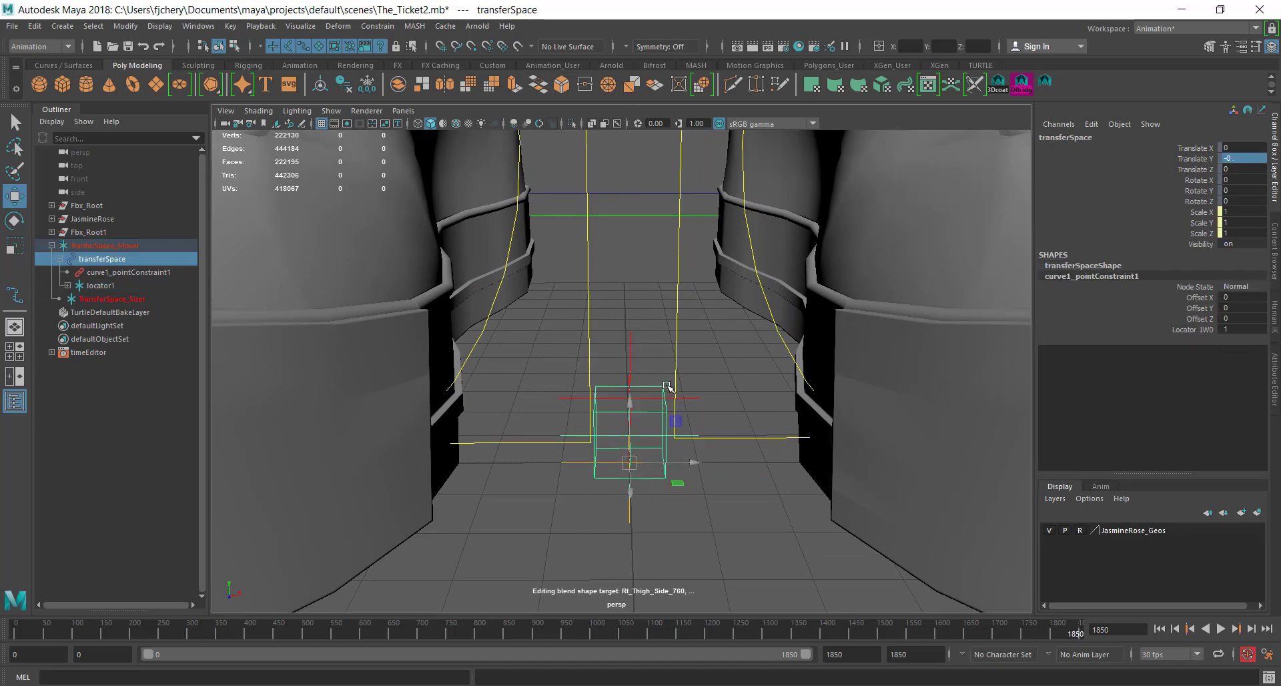
pyautogui.scroll(2, 667, 385)
pyautogui.click(625, 354)
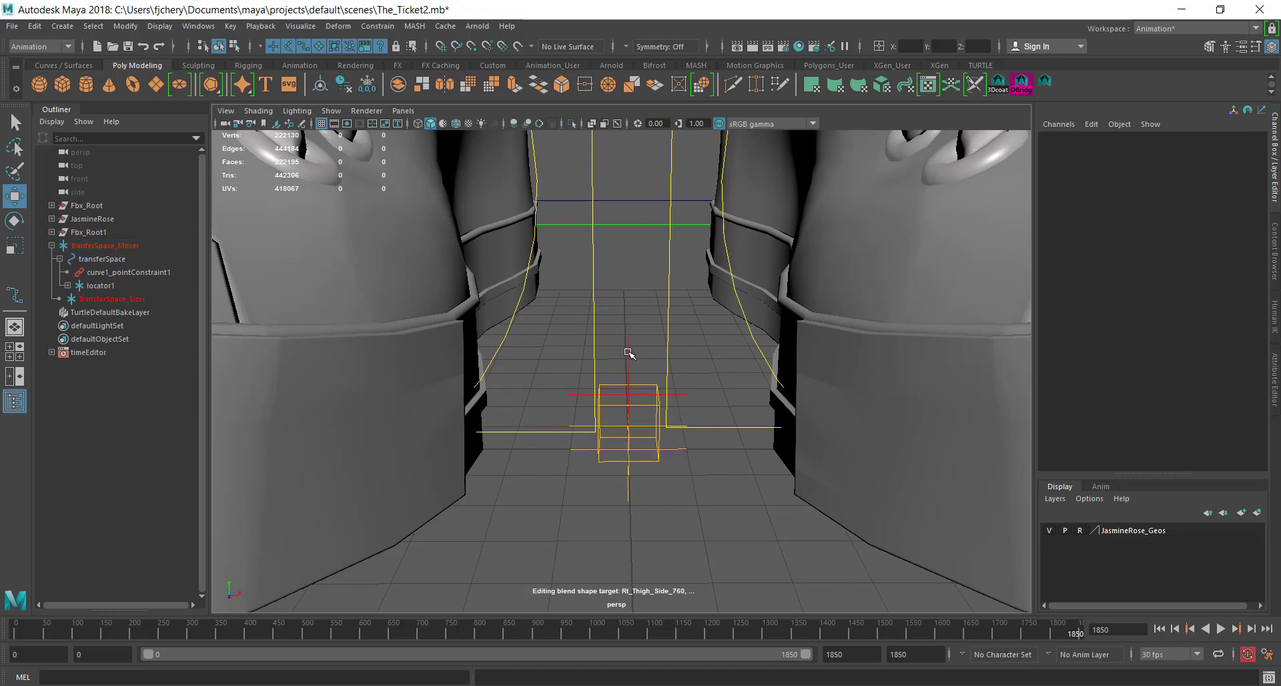
pyautogui.click(626, 358)
pyautogui.scroll(2, 624, 340)
pyautogui.moveTo(623, 329); pyautogui.dragTo(625, 133)
pyautogui.scroll(-3, 658, 290)
pyautogui.scroll(-3, 656, 289)
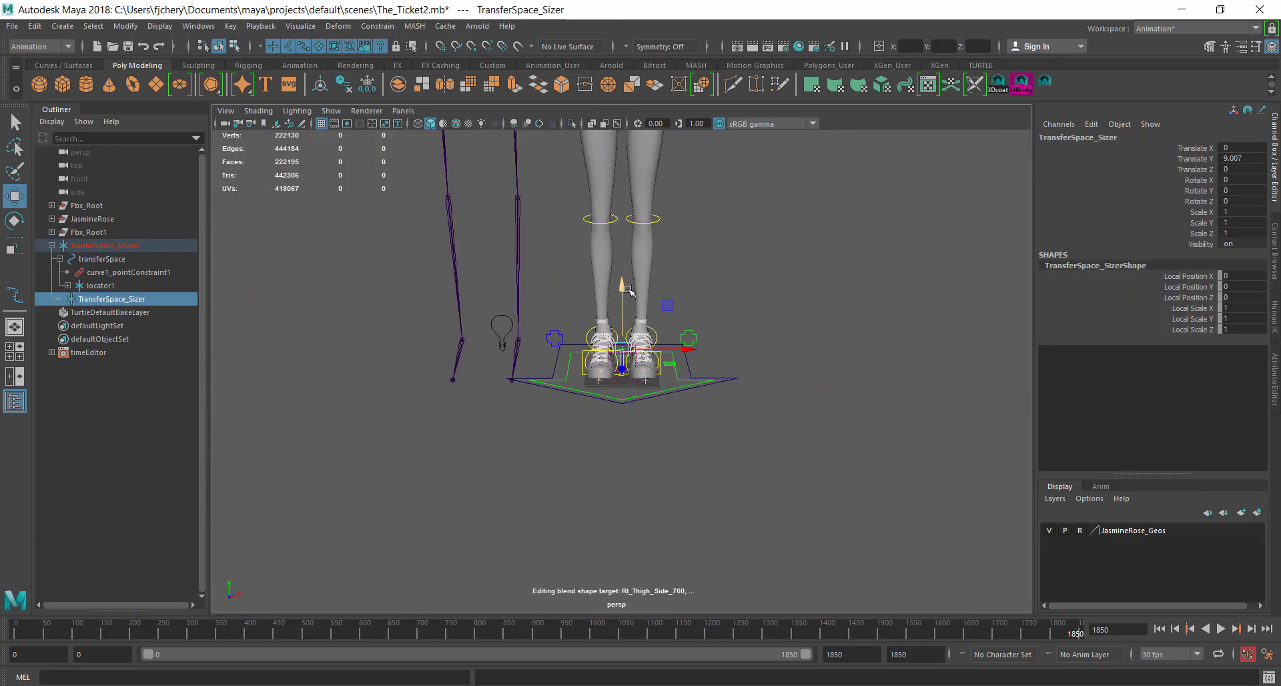
pyautogui.scroll(-3, 623, 294)
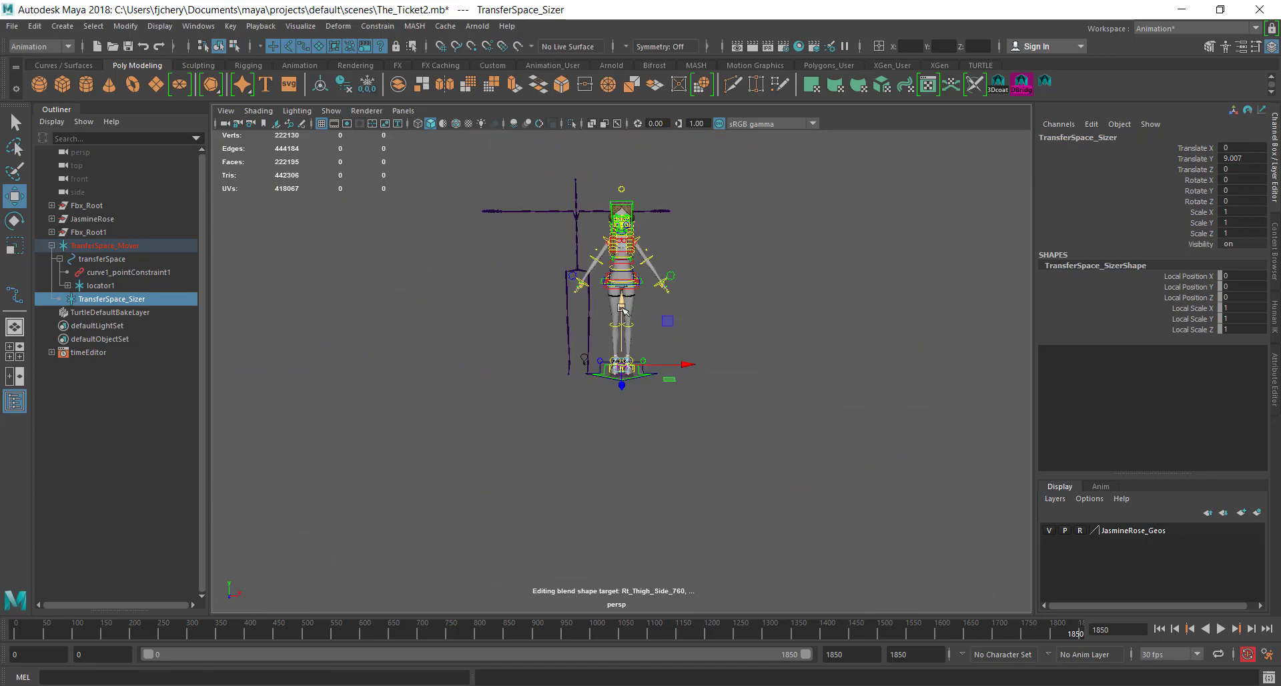
pyautogui.moveTo(622, 308); pyautogui.dragTo(618, 229)
# Examine locator1's scale and position and the enlarged transferSpace box around the character's legs from different angles.
pyautogui.scroll(5, 625, 283)
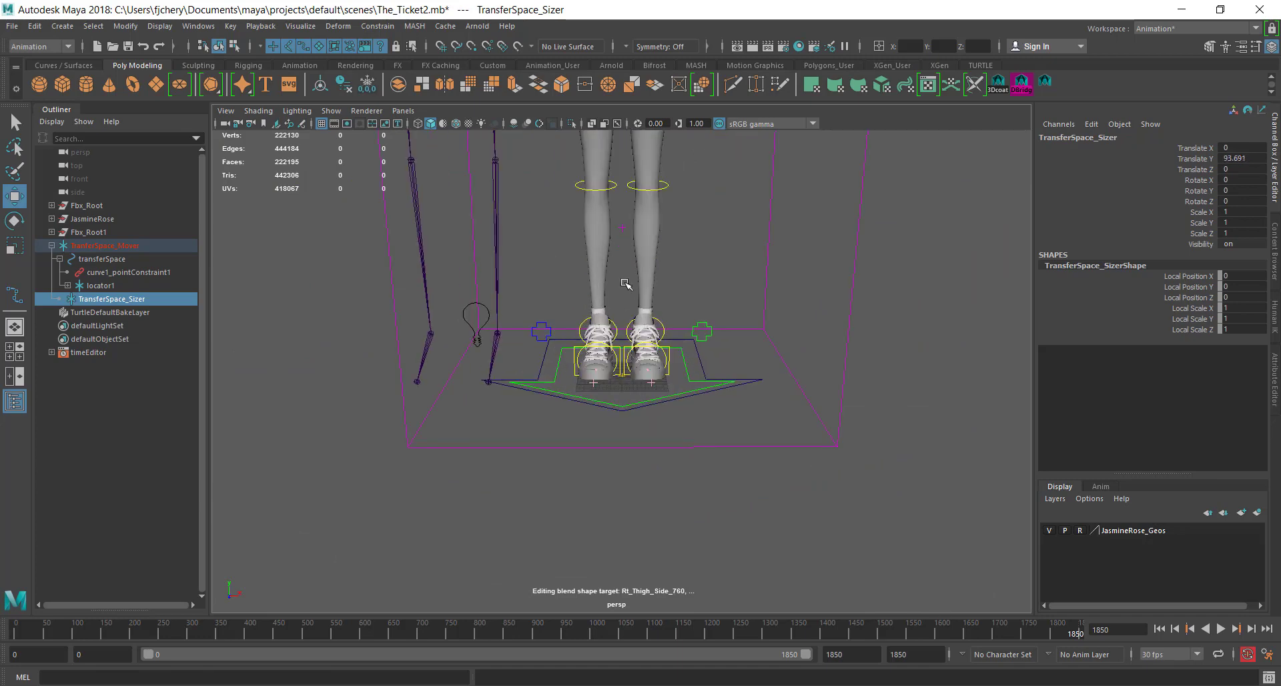
pyautogui.click(625, 228)
pyautogui.scroll(-3, 690, 267)
pyautogui.keyDown('alt'); pyautogui.moveTo(689, 268); pyautogui.dragTo(715, 444); pyautogui.keyUp('alt')
pyautogui.scroll(-5, 716, 444)
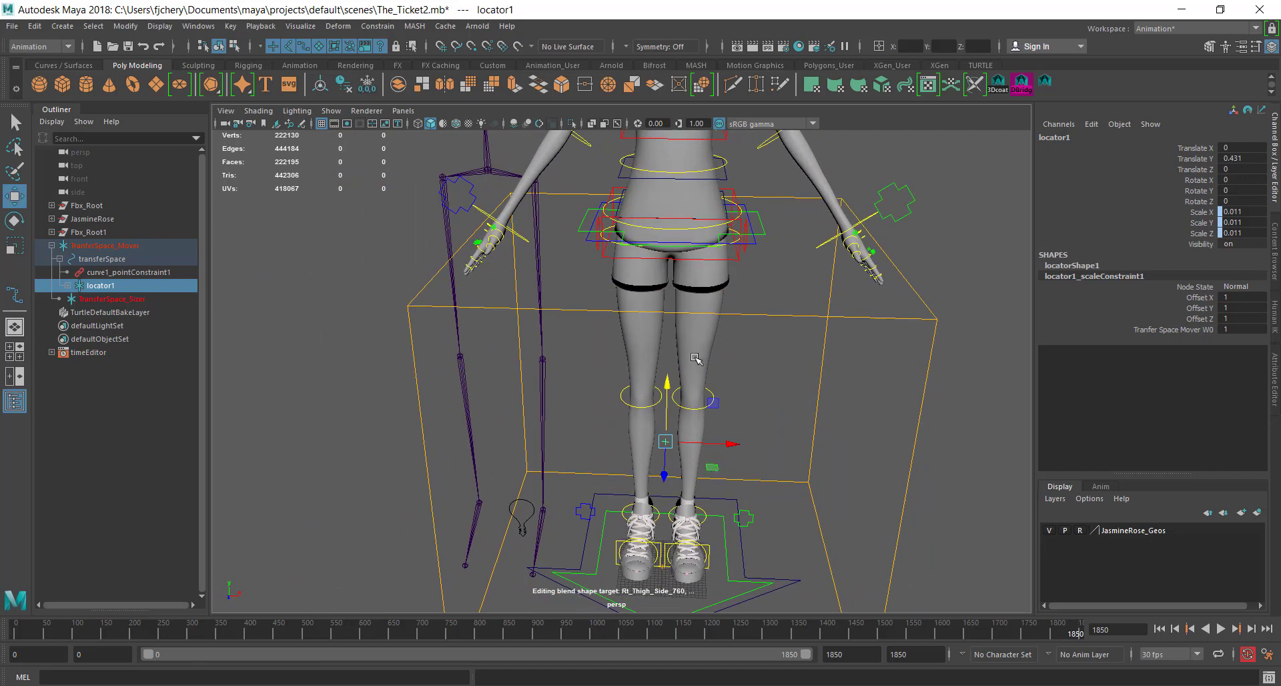
pyautogui.click(714, 345)
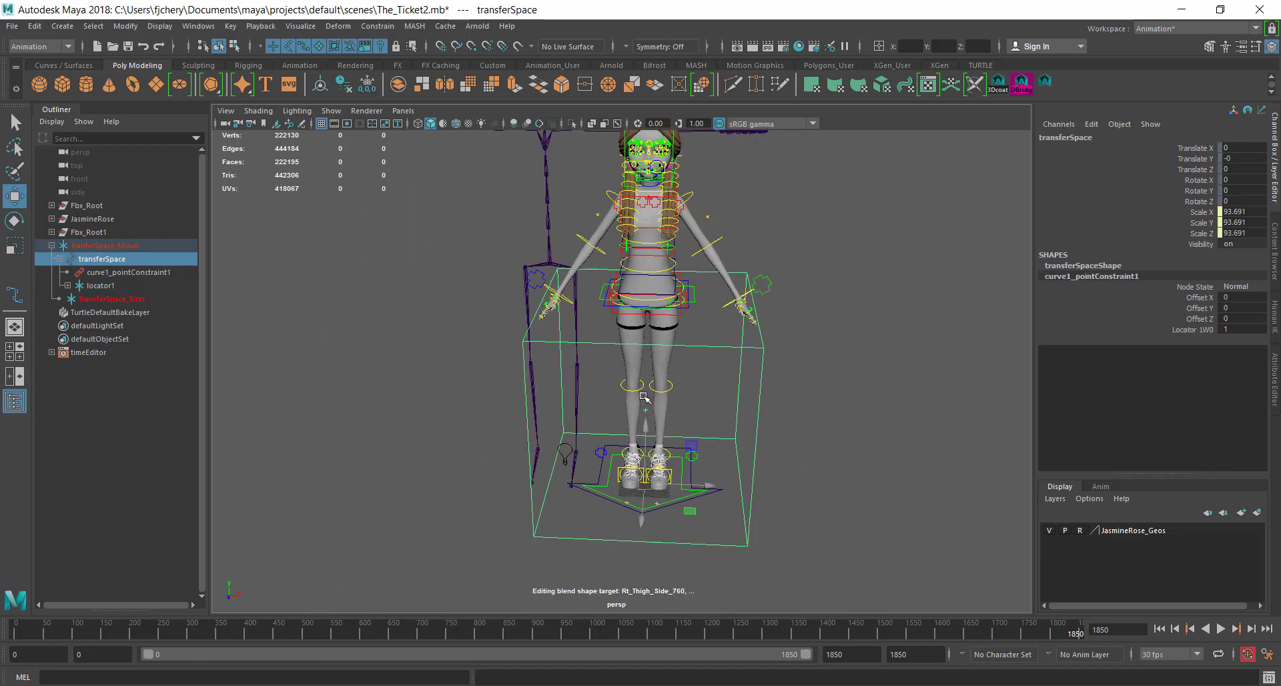
pyautogui.keyDown('alt'); pyautogui.moveTo(665, 358); pyautogui.dragTo(224, 290); pyautogui.keyUp('alt')
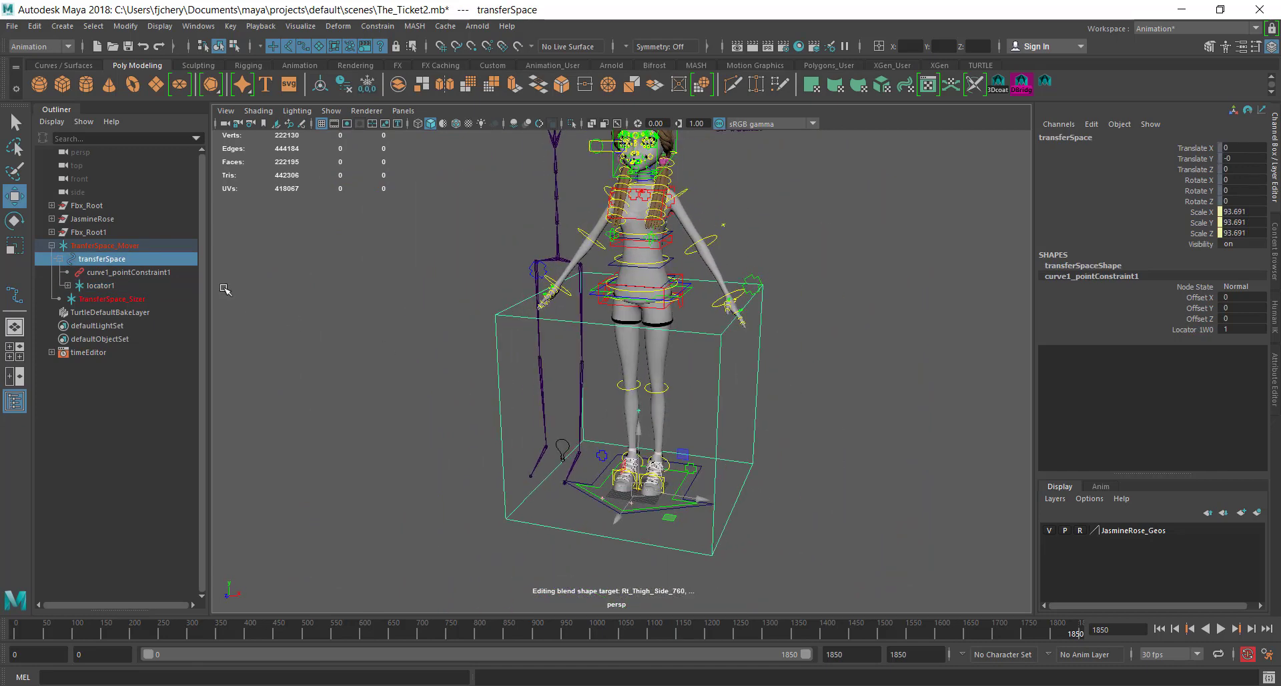
# Show the scene in wireframe and raise TransferSpace_Sizer along Y to 96.75, near the character's waist joint.
pyautogui.click(133, 245)
pyautogui.click(114, 299)
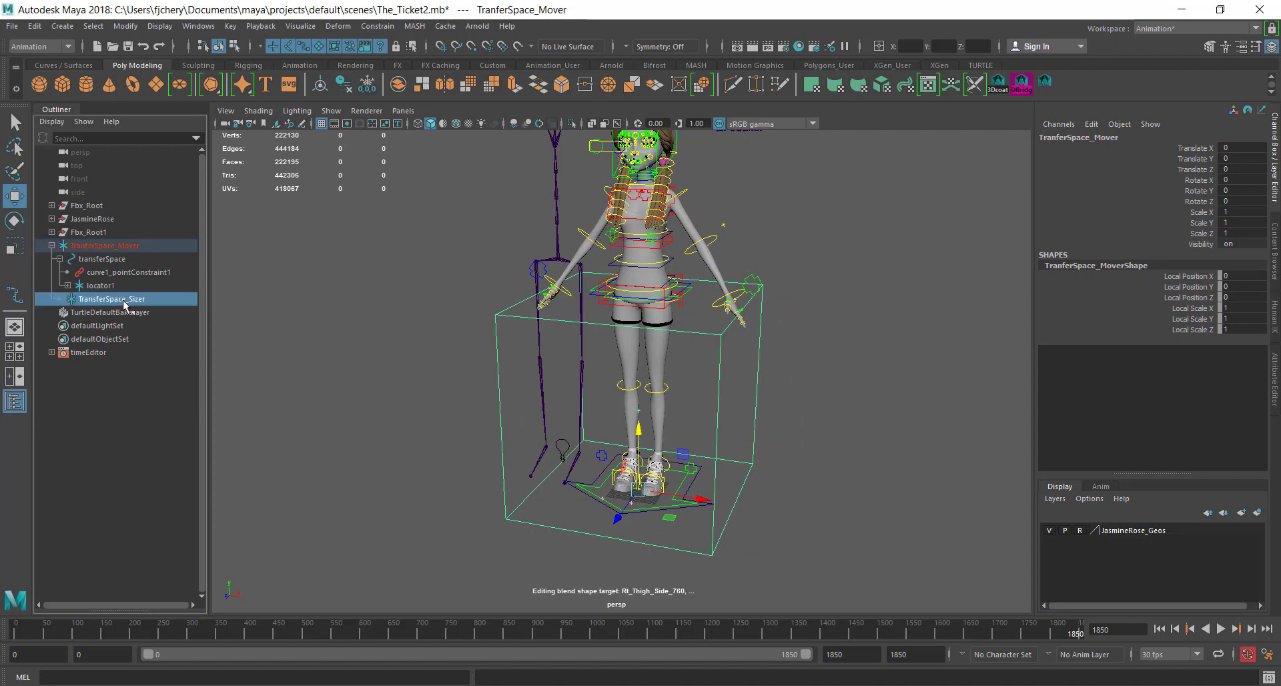
pyautogui.keyDown('alt'); pyautogui.moveTo(571, 306); pyautogui.dragTo(634, 343); pyautogui.keyUp('alt')
pyautogui.press('4')
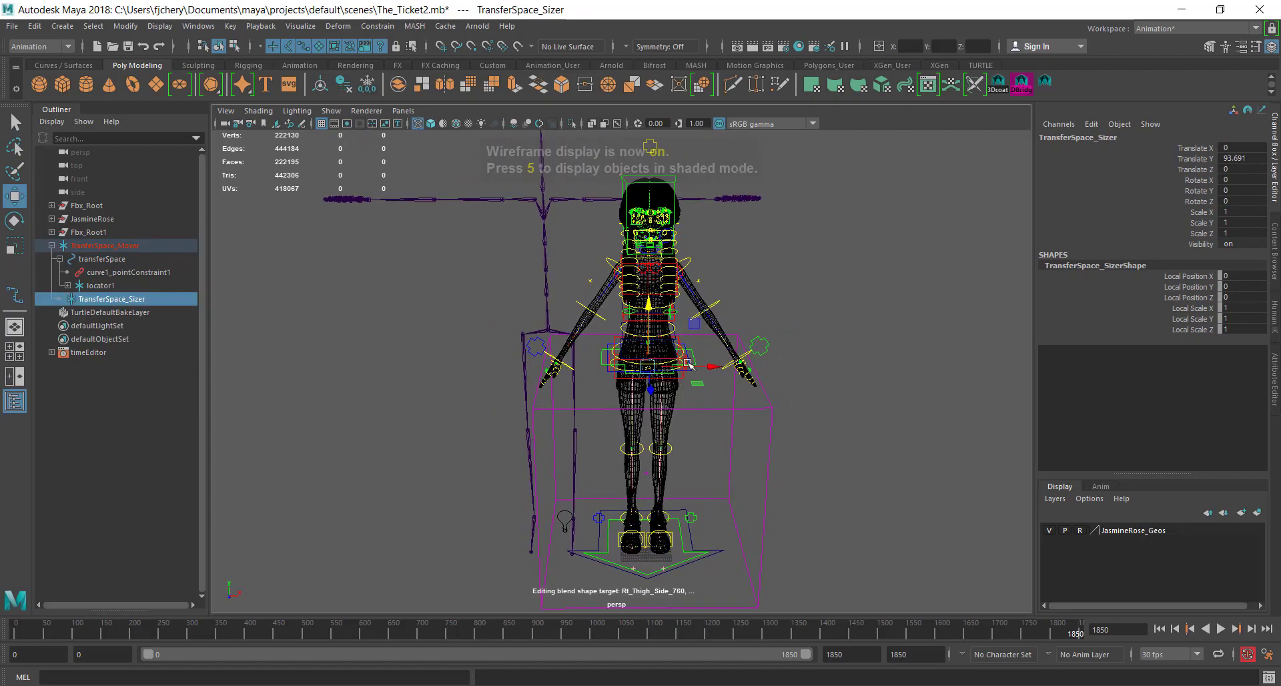
pyautogui.scroll(8, 634, 344)
pyautogui.scroll(5, 708, 294)
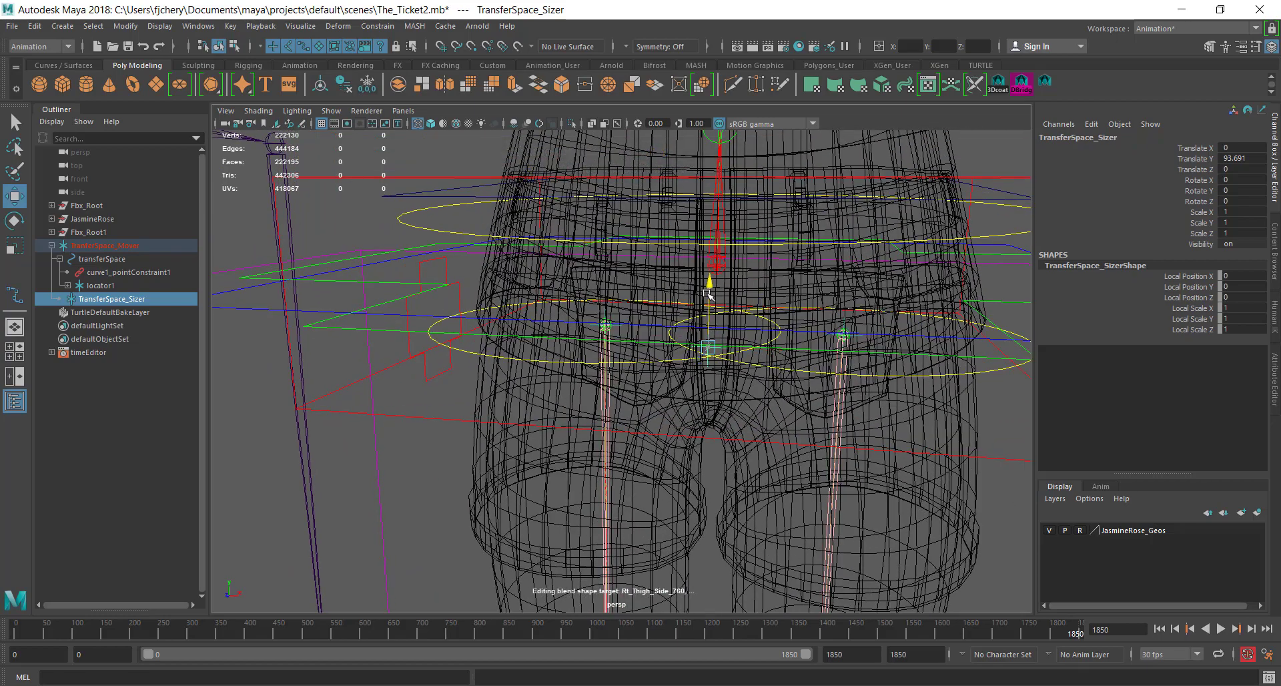
pyautogui.moveTo(708, 294); pyautogui.dragTo(720, 233)
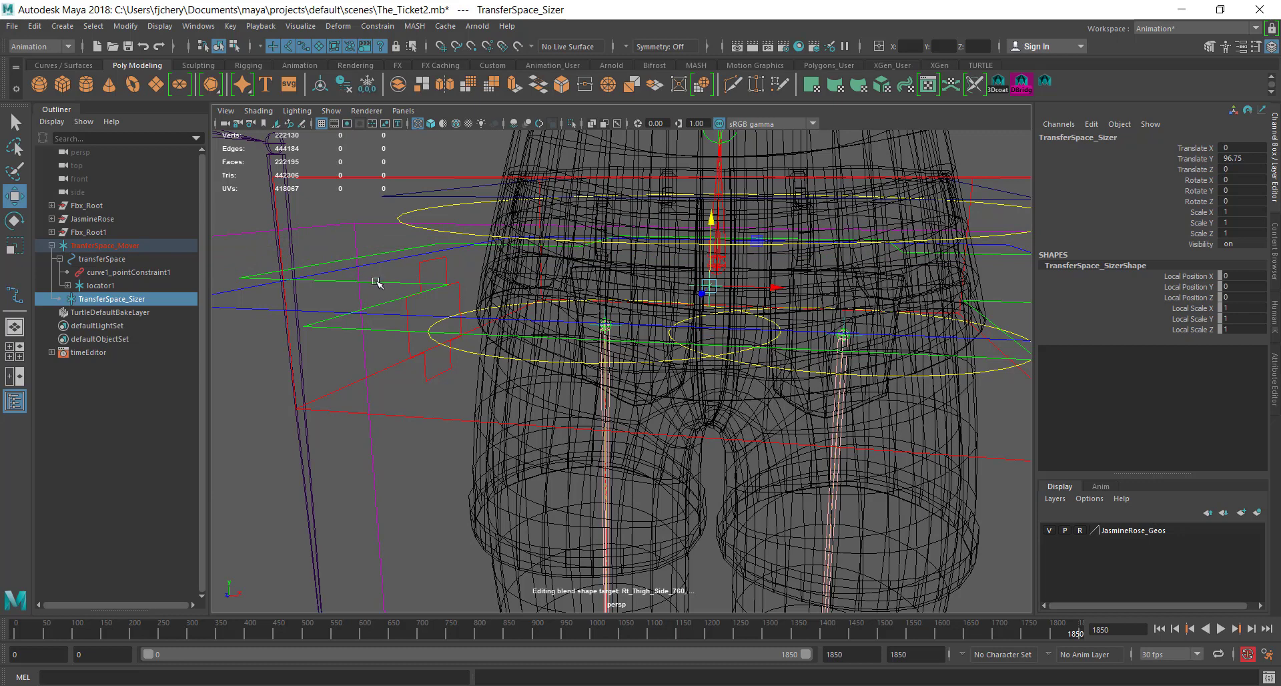
# Try point-constraining TransferSpace_Sizer to Waist_Ctrl on all axes with Maintain Offset enabled.
pyautogui.click(376, 283)
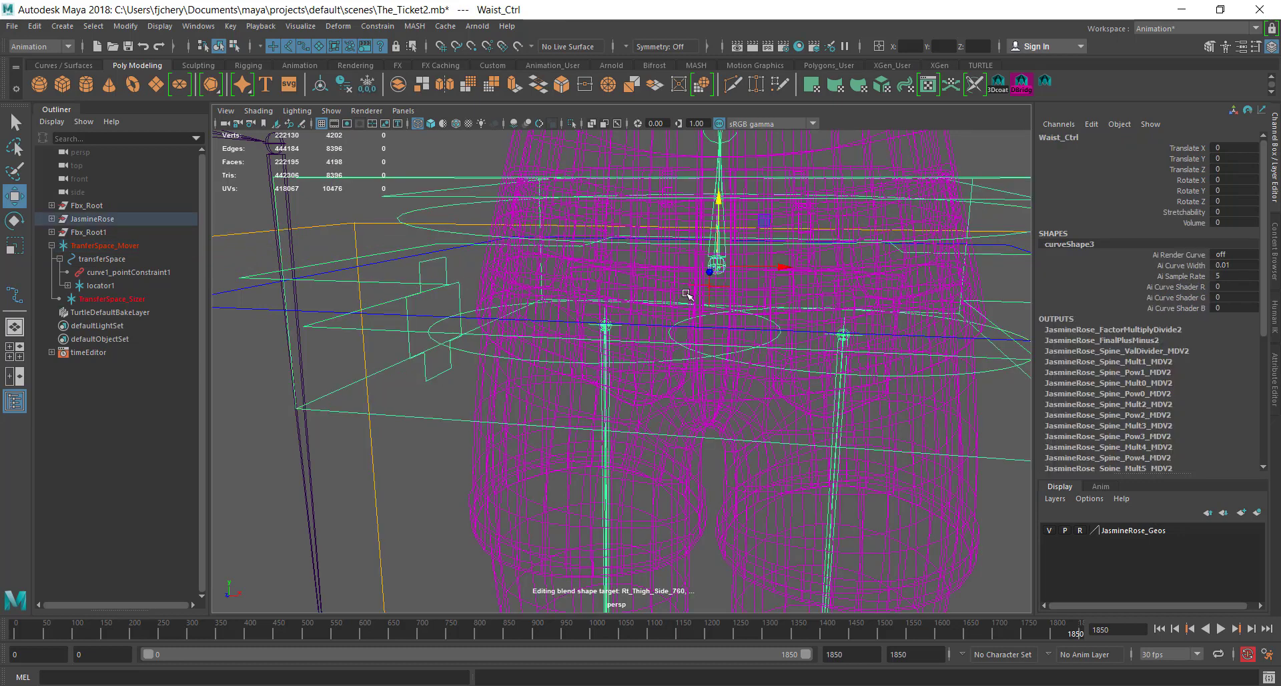
pyautogui.click(721, 286)
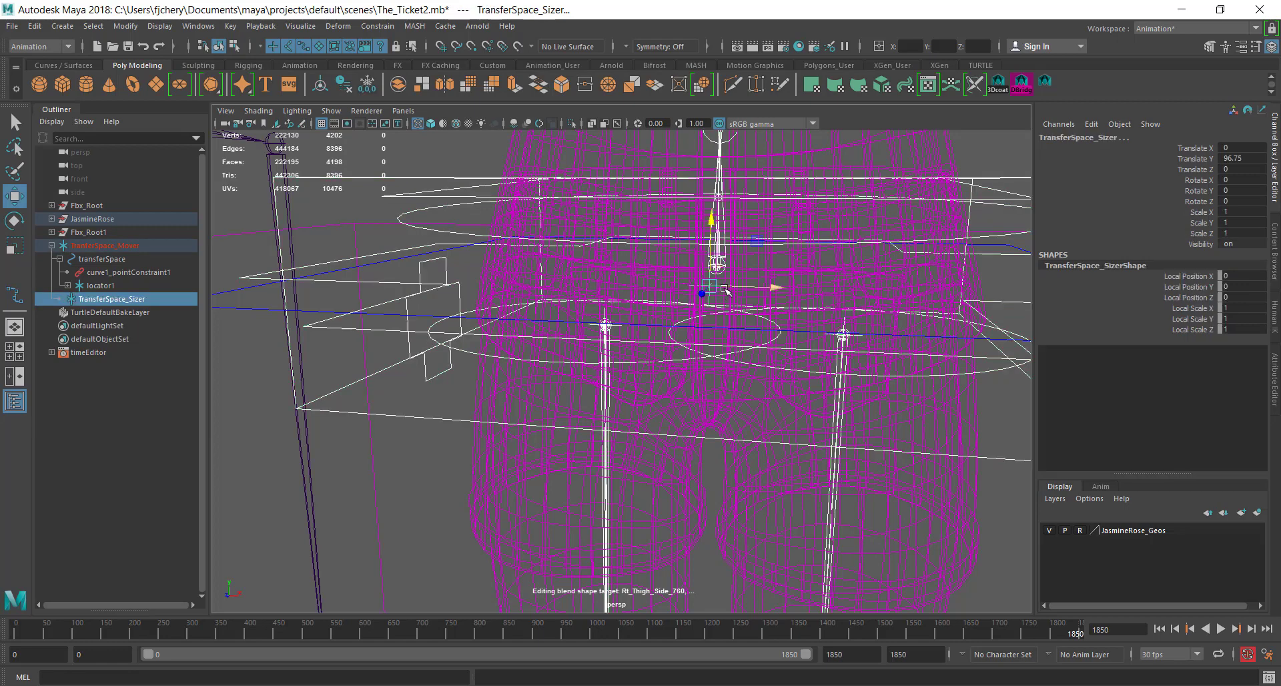
pyautogui.click(376, 28)
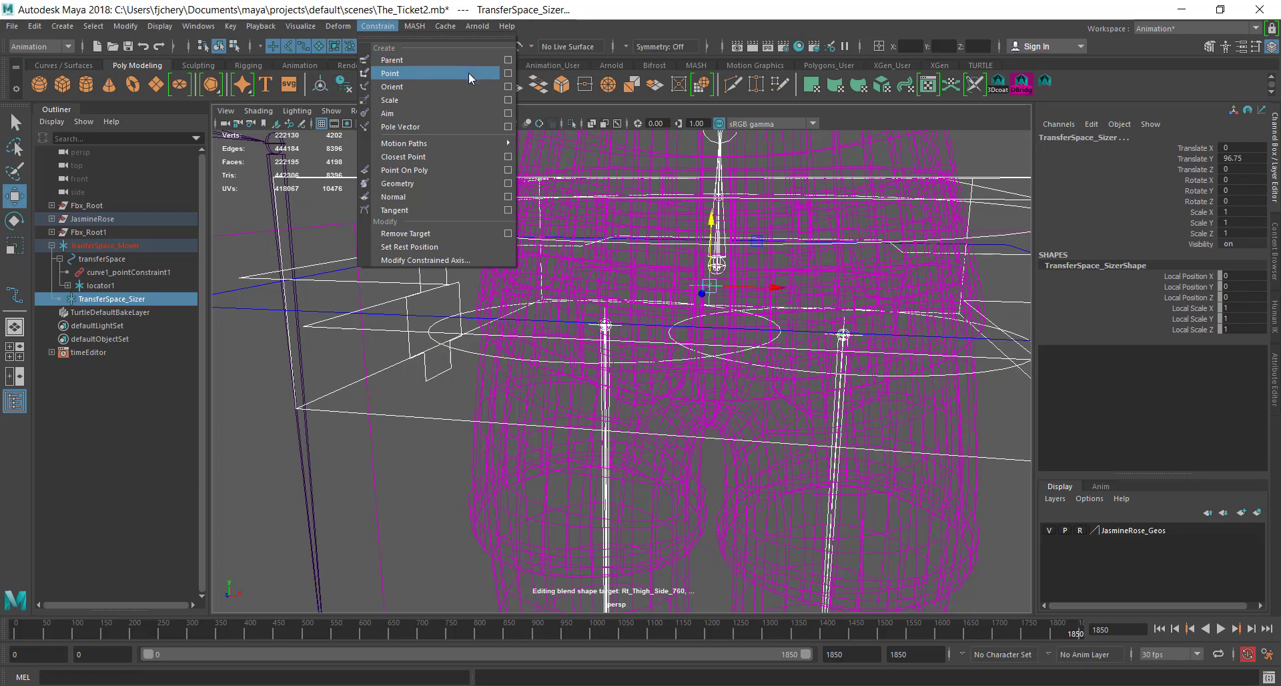
pyautogui.click(508, 76)
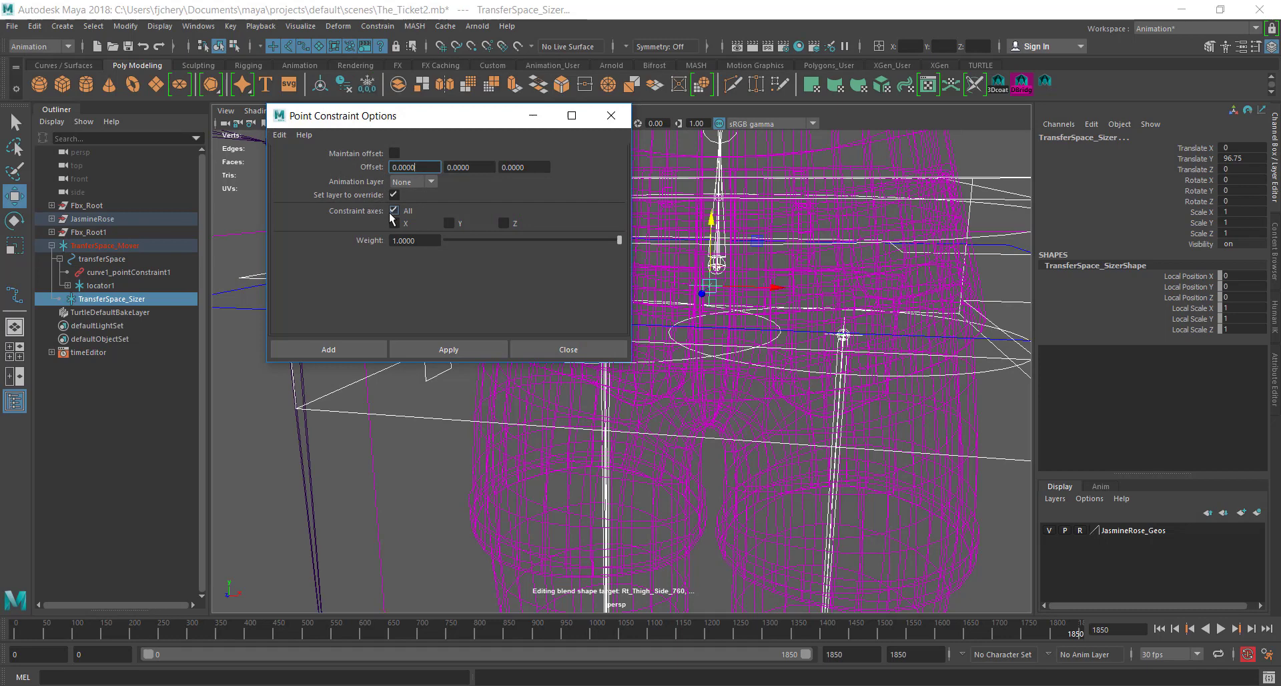
pyautogui.click(395, 154)
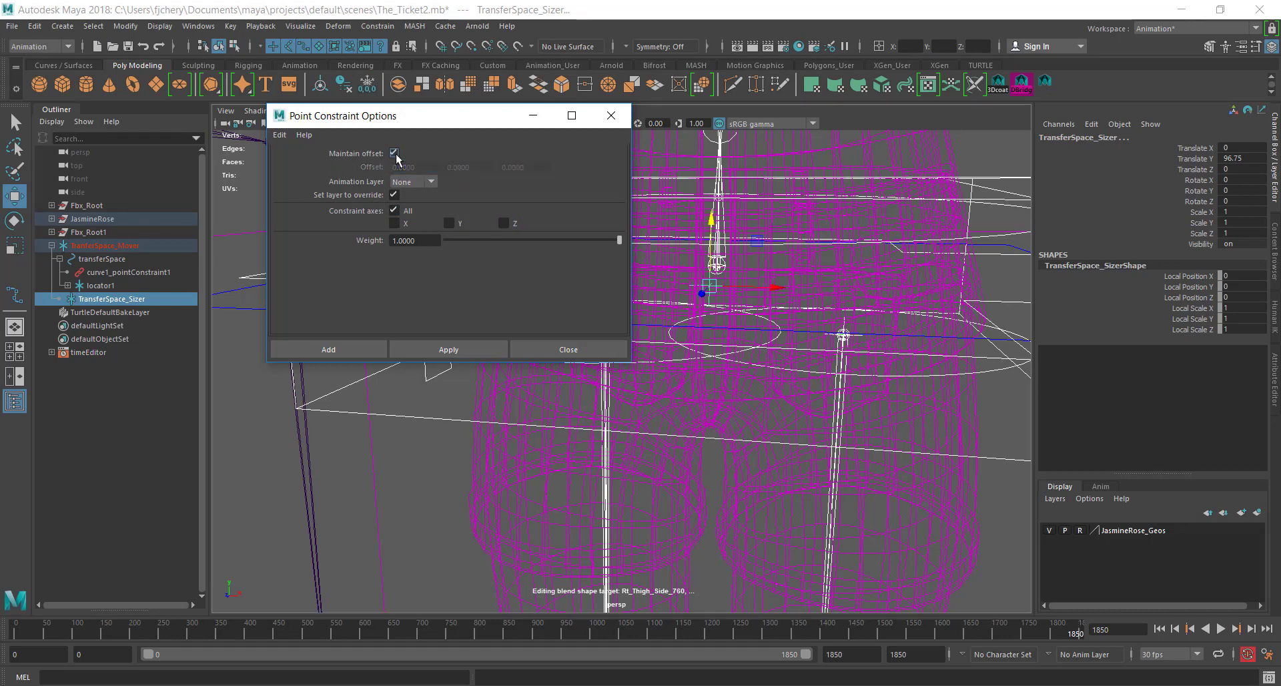
pyautogui.click(457, 351)
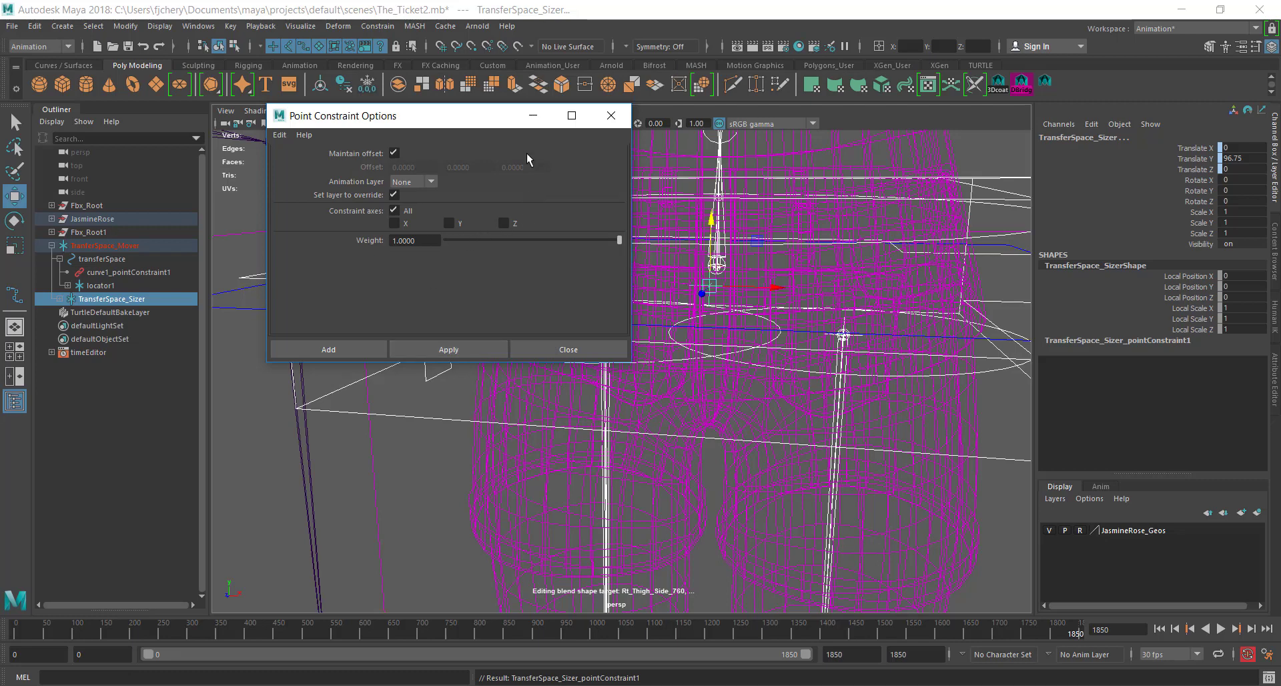
# Inspect the constrained translate channels of TransferSpace_Sizer and undo its point constraint to Waist_Ctrl.
pyautogui.moveTo(477, 125); pyautogui.dragTo(273, 135)
pyautogui.scroll(-3, 617, 319)
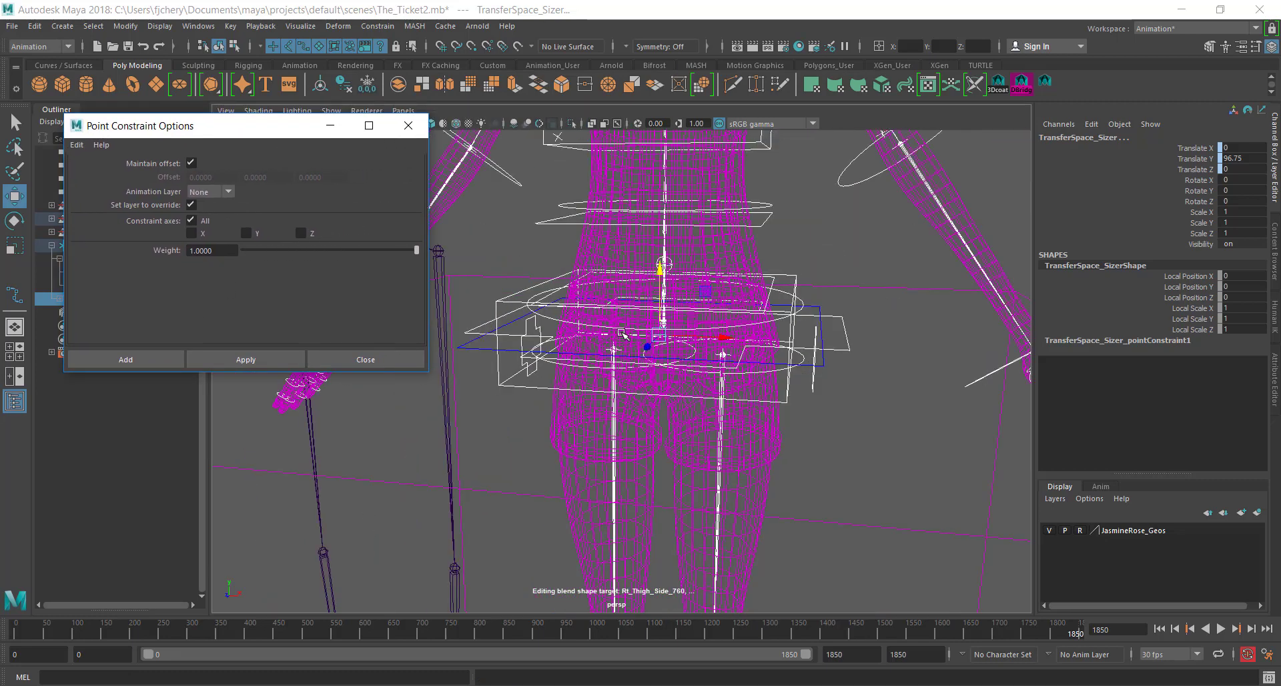
pyautogui.scroll(2, 619, 339)
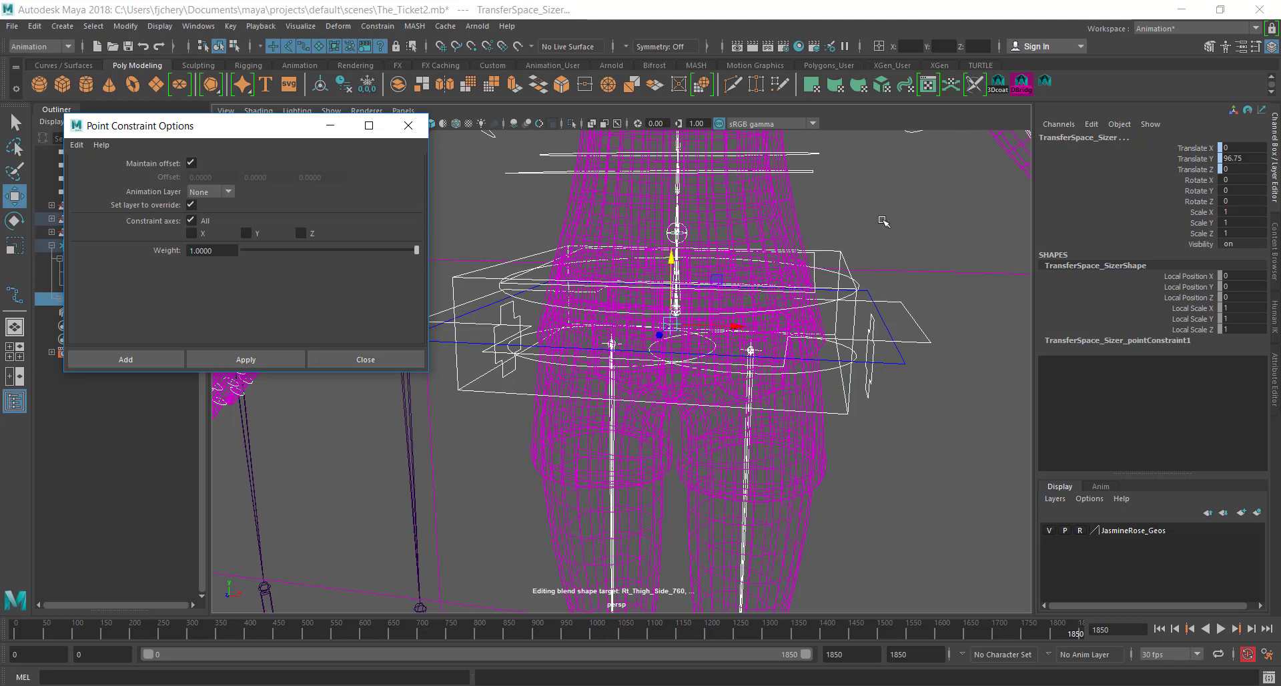
pyautogui.moveTo(1194, 150)
pyautogui.mouseDown()
pyautogui.moveTo(1194, 181)
pyautogui.moveTo(1192, 170)
pyautogui.mouseUp()
pyautogui.rightClick(1191, 167)
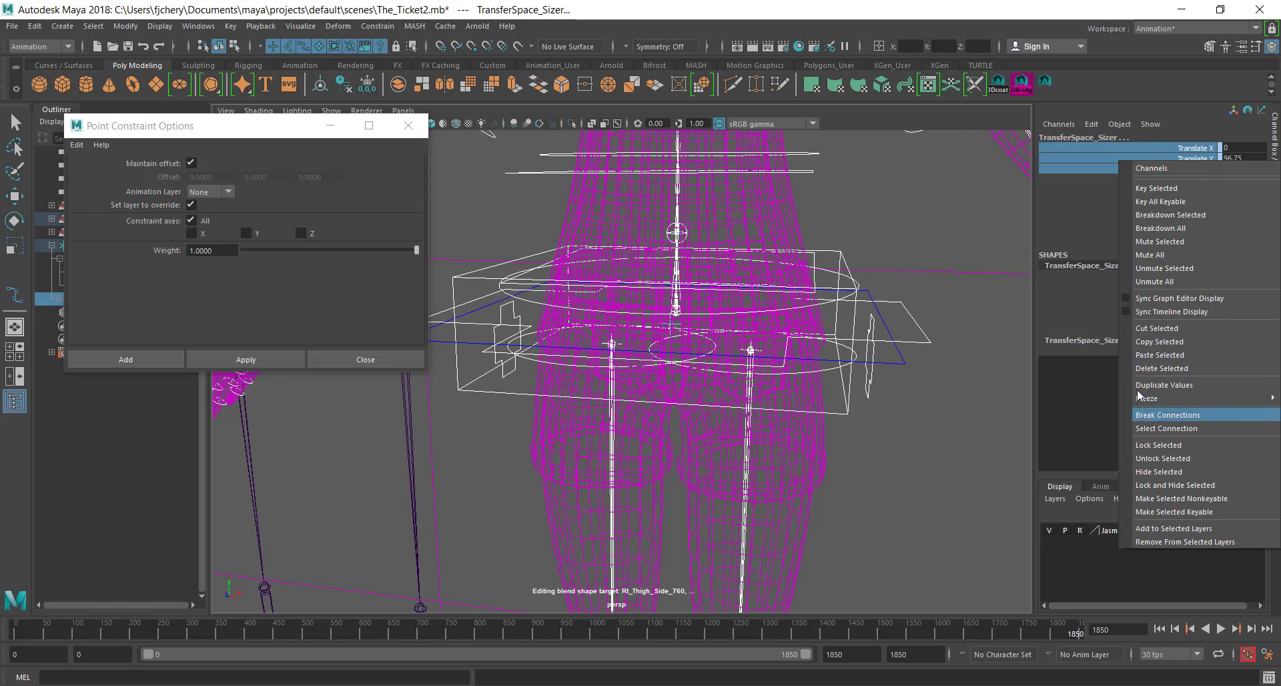
pyautogui.click(963, 205)
pyautogui.hotkey('ctrl', 'z')
pyautogui.hotkey('ctrl', 'z')
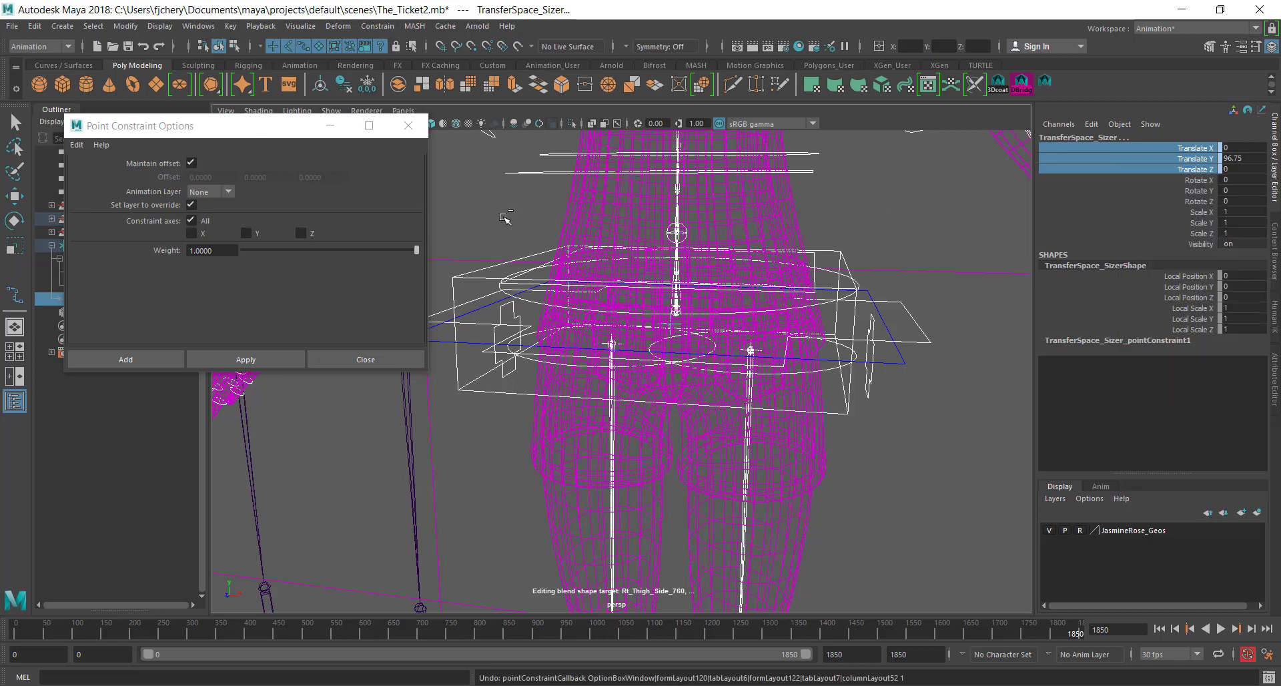
# Point-constrain TransferSpace_Sizer to Waist_Ctrl on all axes with Maintain Offset disabled.
pyautogui.click(192, 163)
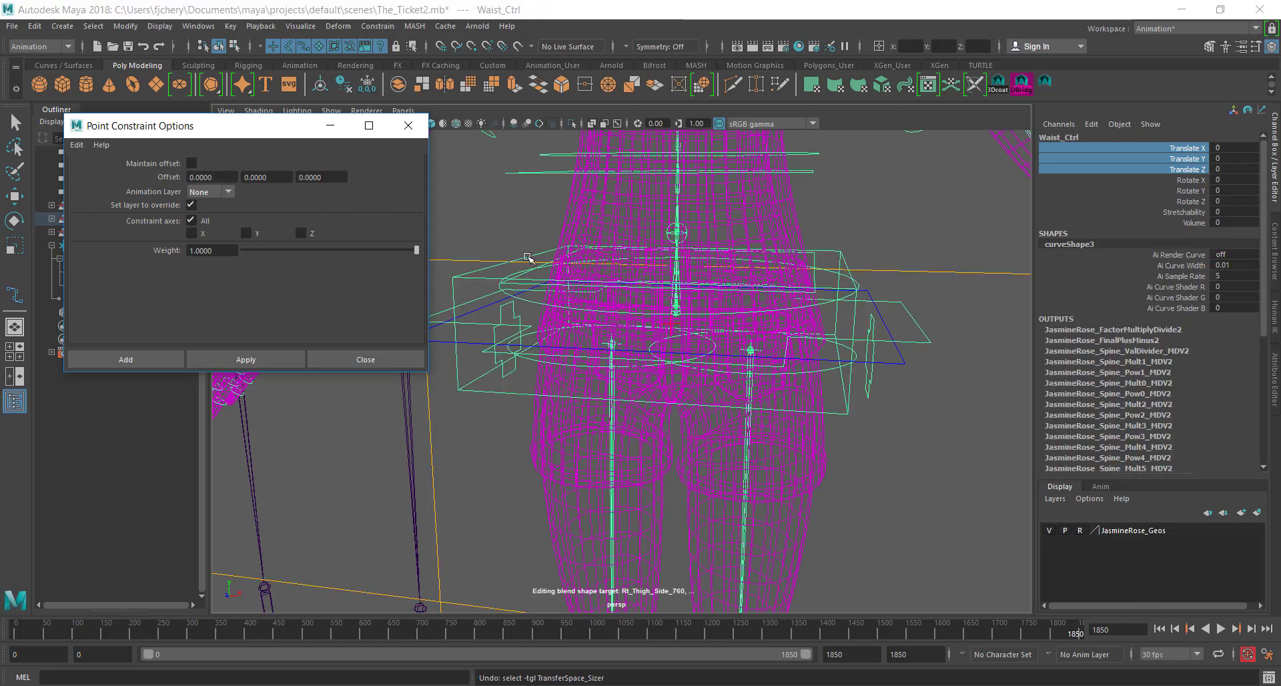
pyautogui.scroll(3, 734, 345)
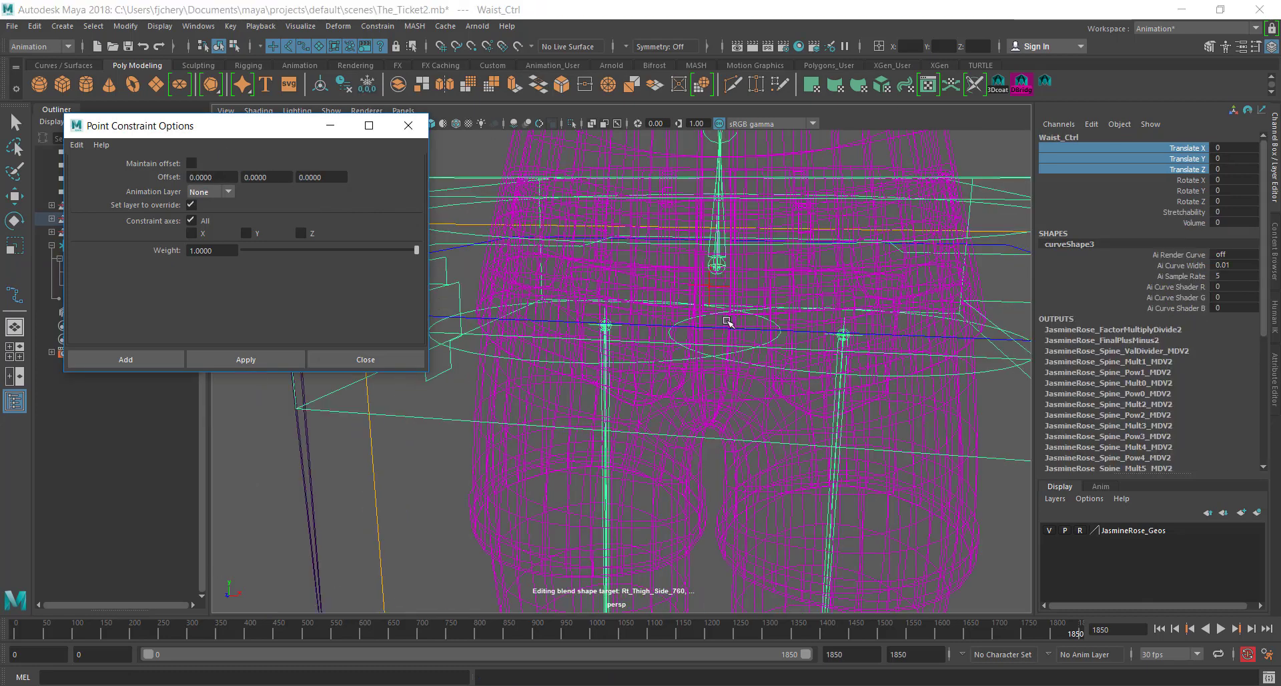
pyautogui.click(717, 286)
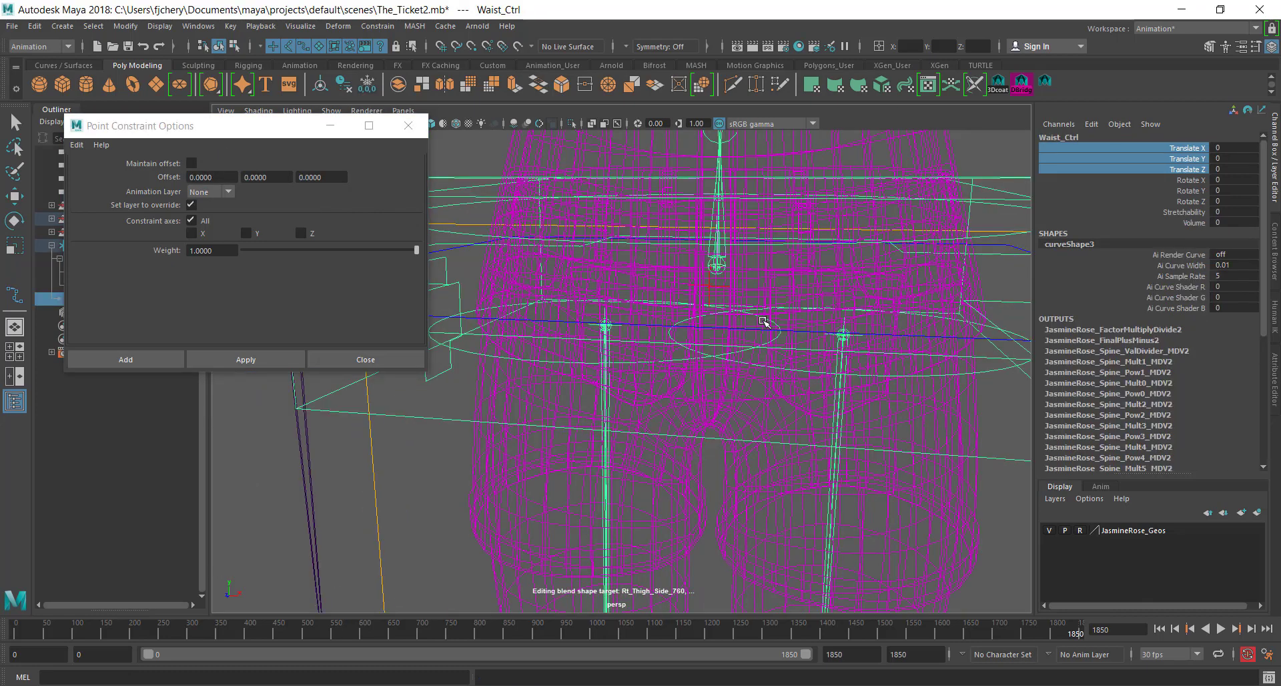
pyautogui.keyDown('shift'); pyautogui.click(764, 322); pyautogui.keyUp('shift')
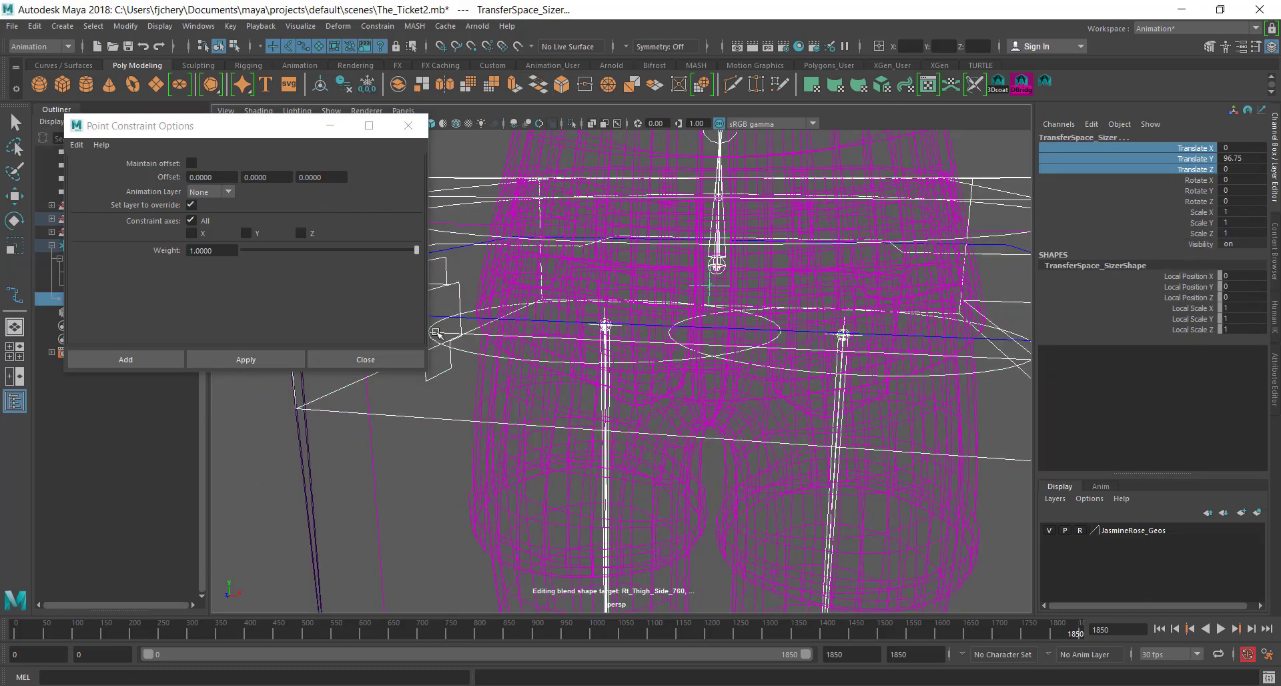
pyautogui.click(247, 361)
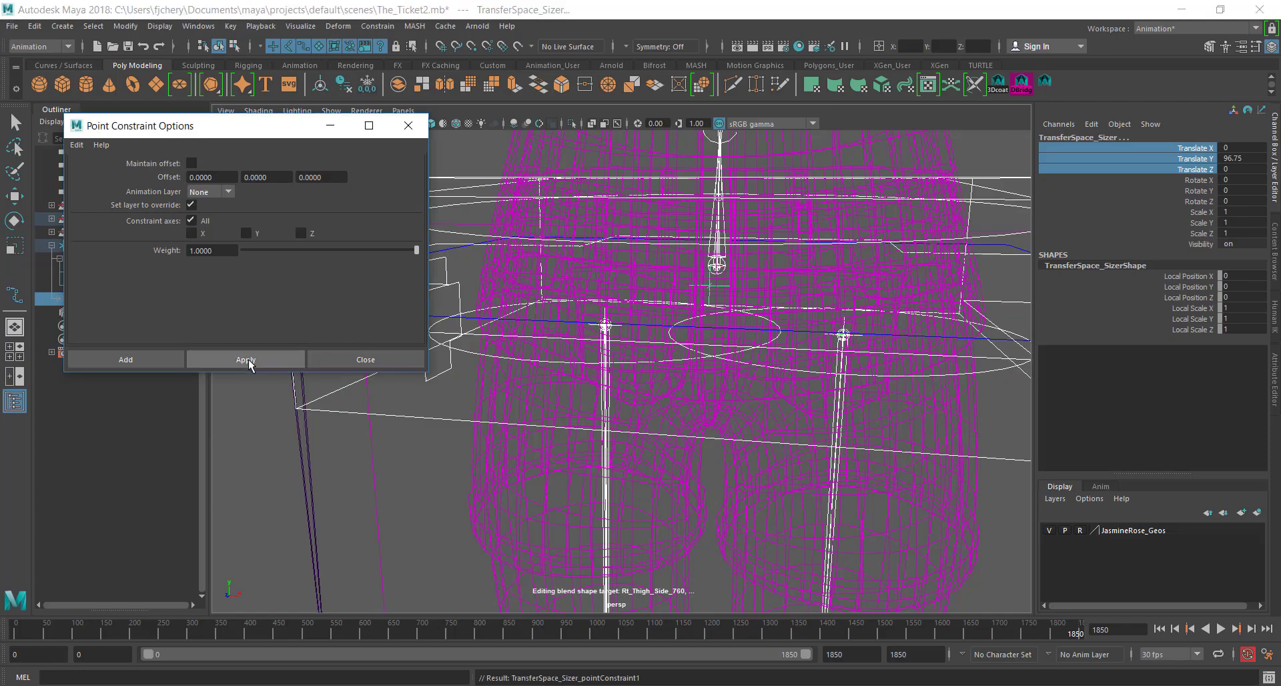
pyautogui.moveTo(724, 314)
pyautogui.keyDown('alt'); pyautogui.mouseDown()
pyautogui.moveTo(726, 327)
pyautogui.moveTo(573, 355)
pyautogui.moveTo(737, 331)
pyautogui.mouseUp(); pyautogui.keyUp('alt')
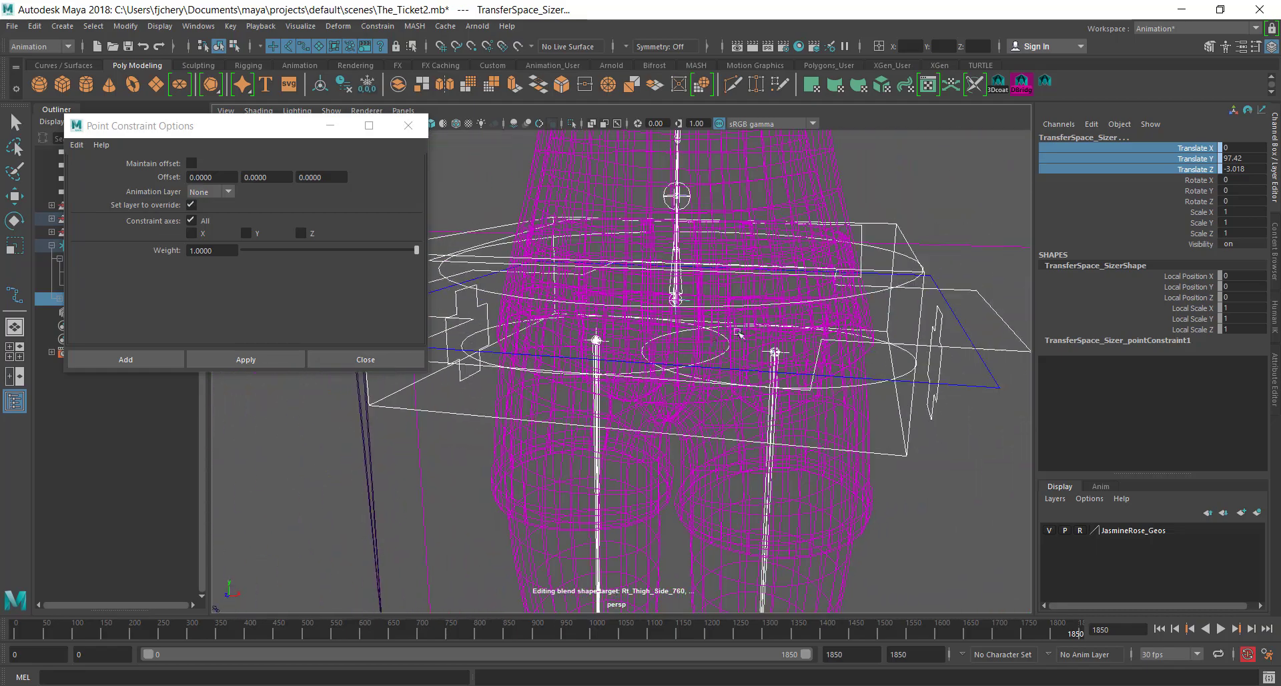
# Break the connections on TransferSpace_Sizer's translate channels and open its transform attributes for editing.
pyautogui.rightClick(1218, 154)
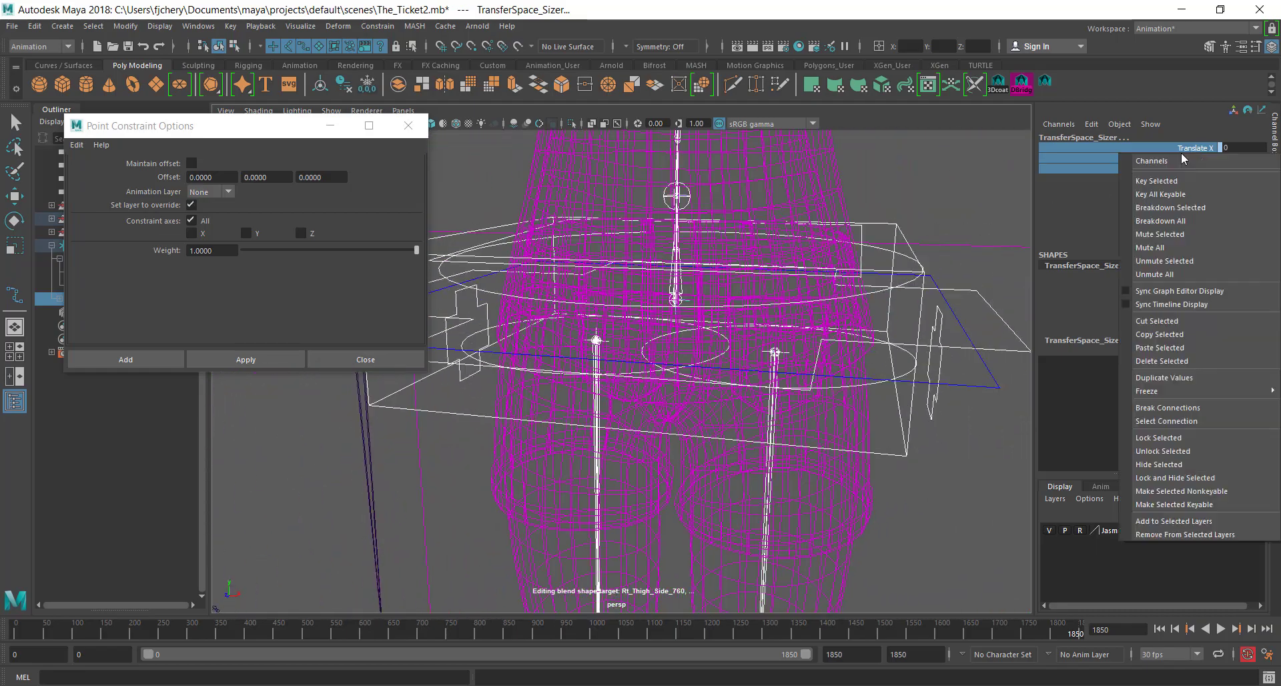
pyautogui.click(1174, 408)
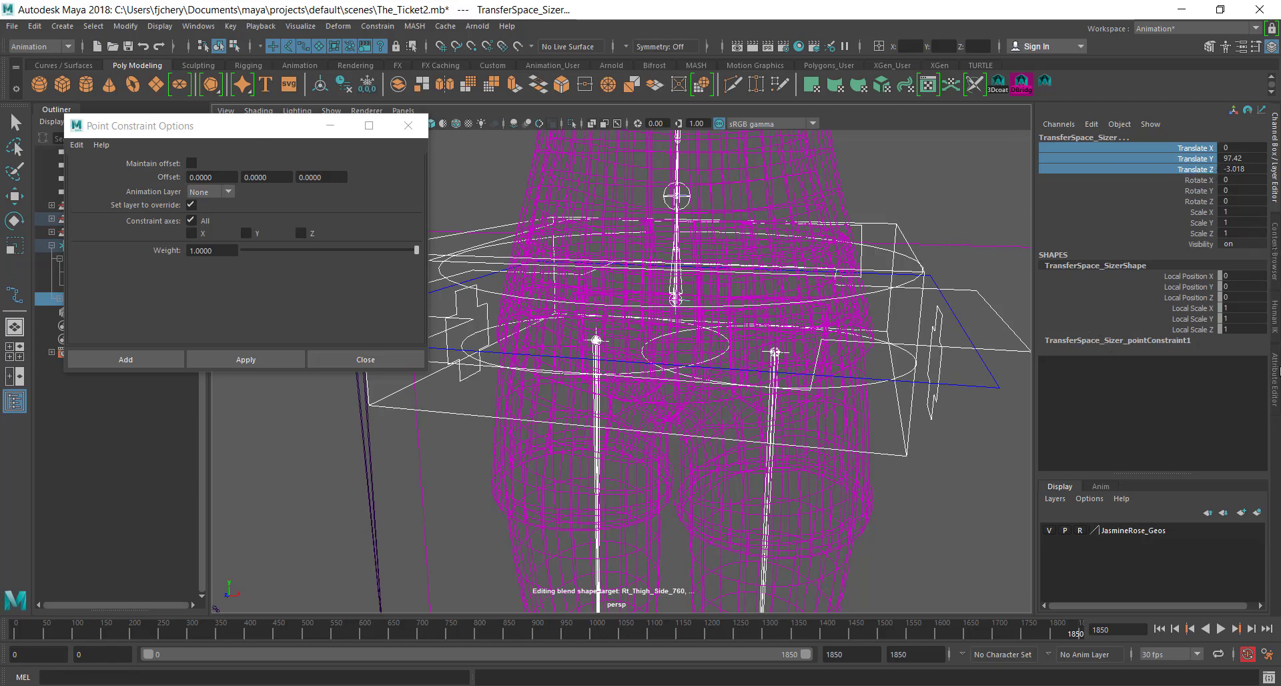
pyautogui.click(1274, 371)
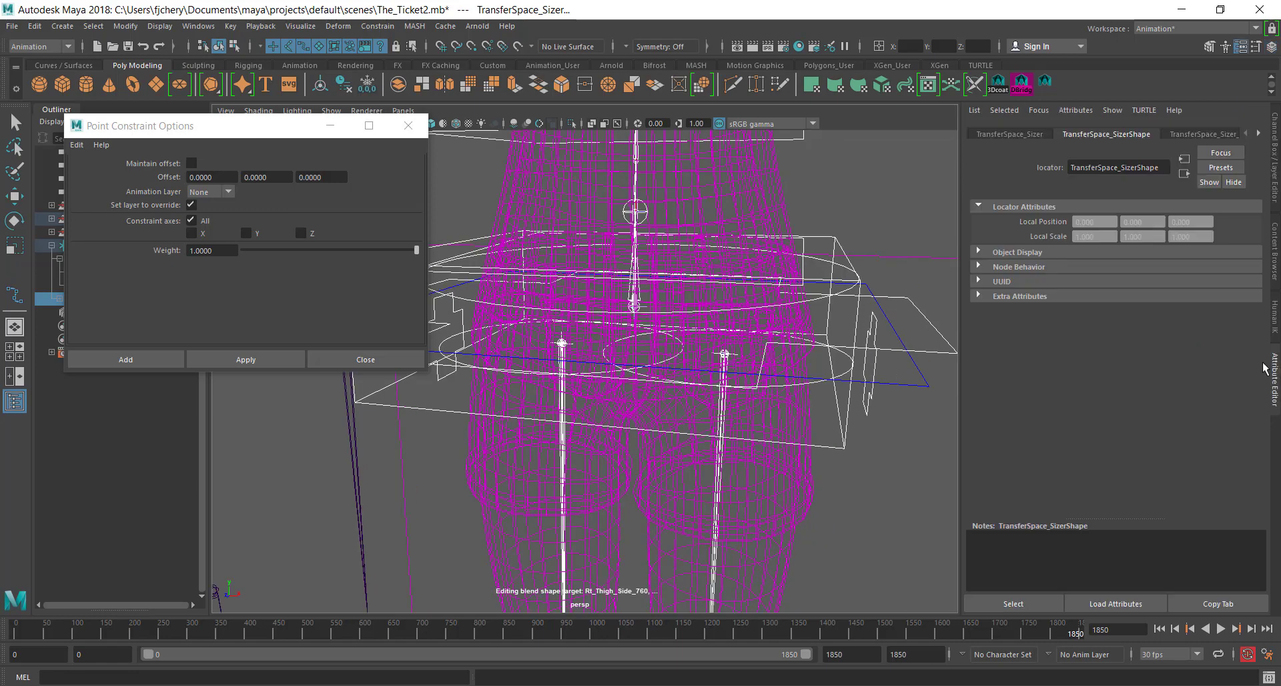
pyautogui.click(1004, 137)
pyautogui.scroll(5, 1177, 269)
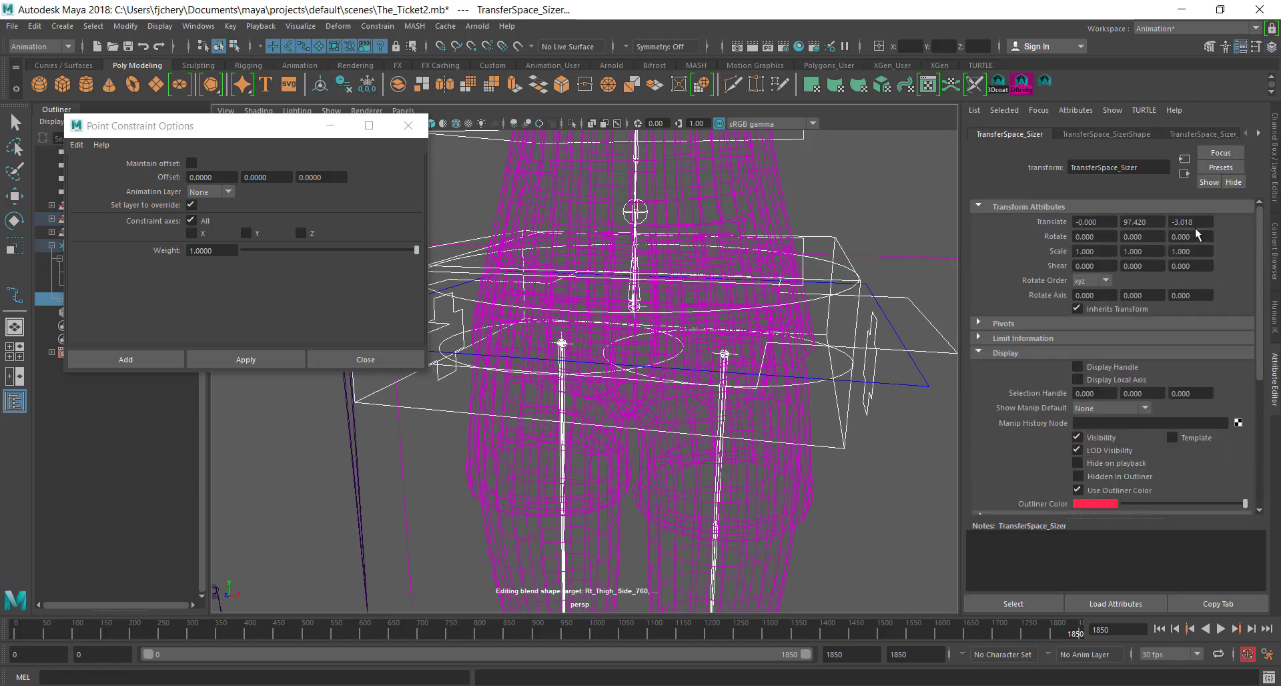
# Limit TransferSpace_Sizer's X translation to a minimum and maximum of 0.
pyautogui.click(980, 339)
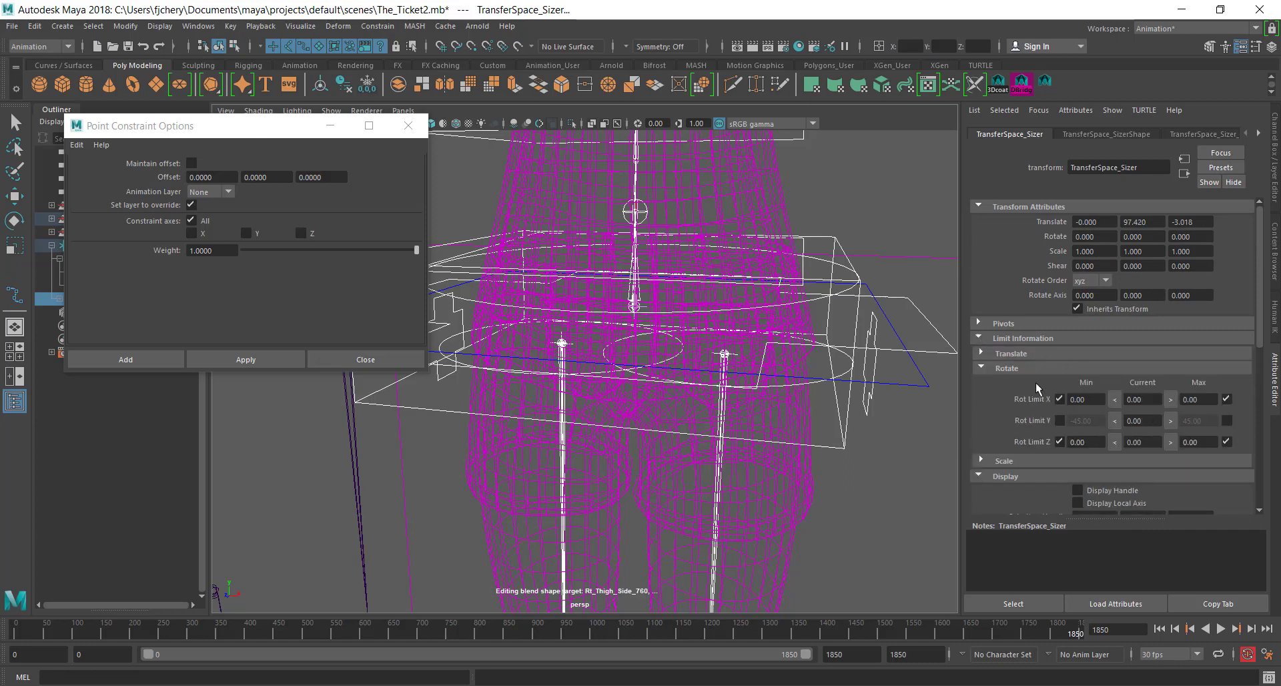
pyautogui.click(980, 368)
pyautogui.click(981, 354)
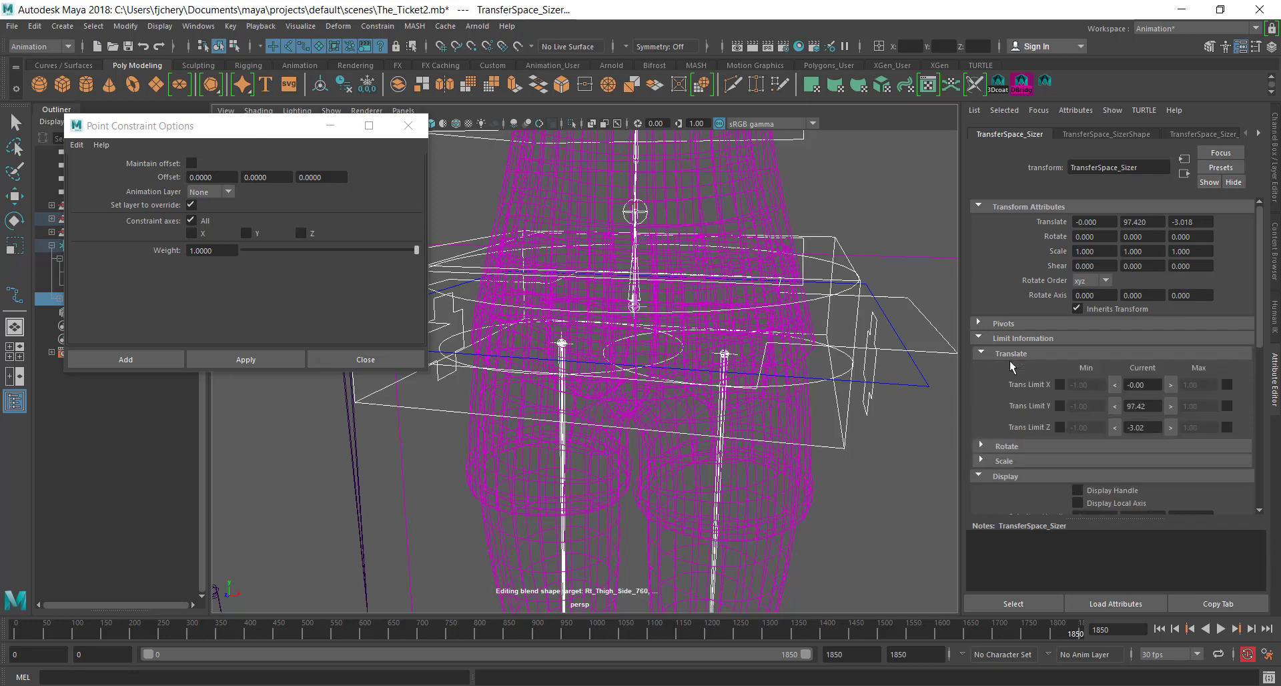
pyautogui.click(1114, 387)
pyautogui.click(1060, 384)
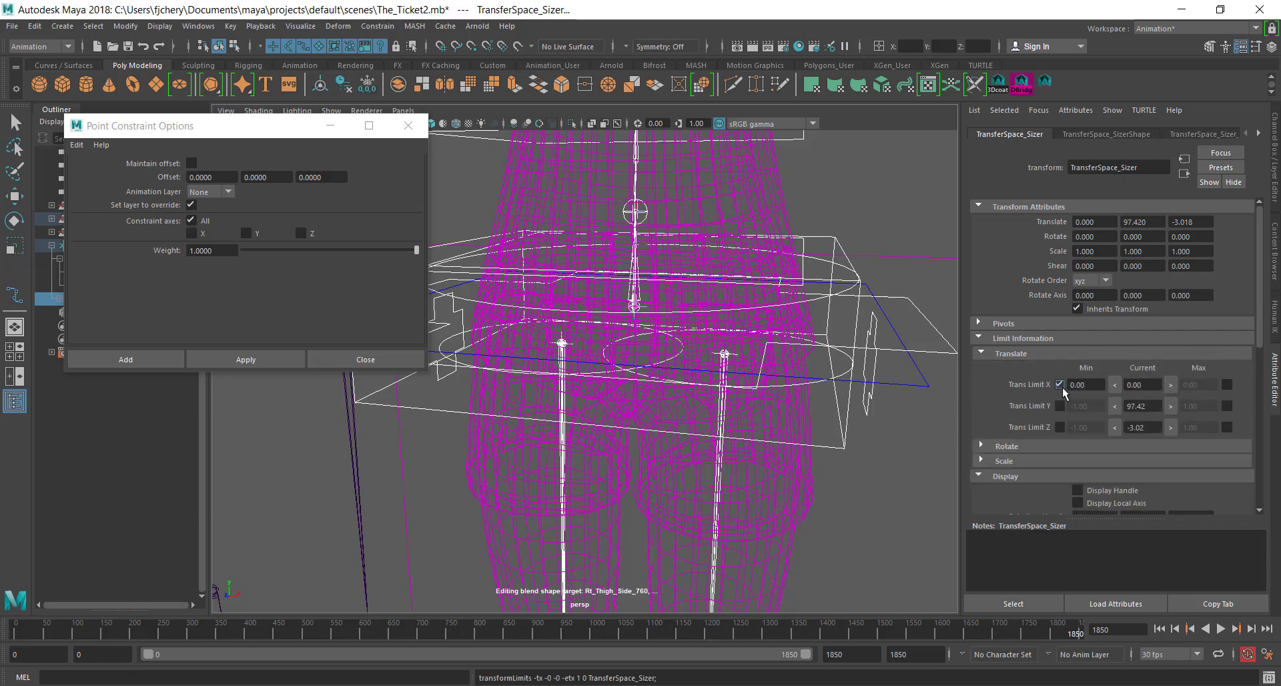
pyautogui.click(1227, 384)
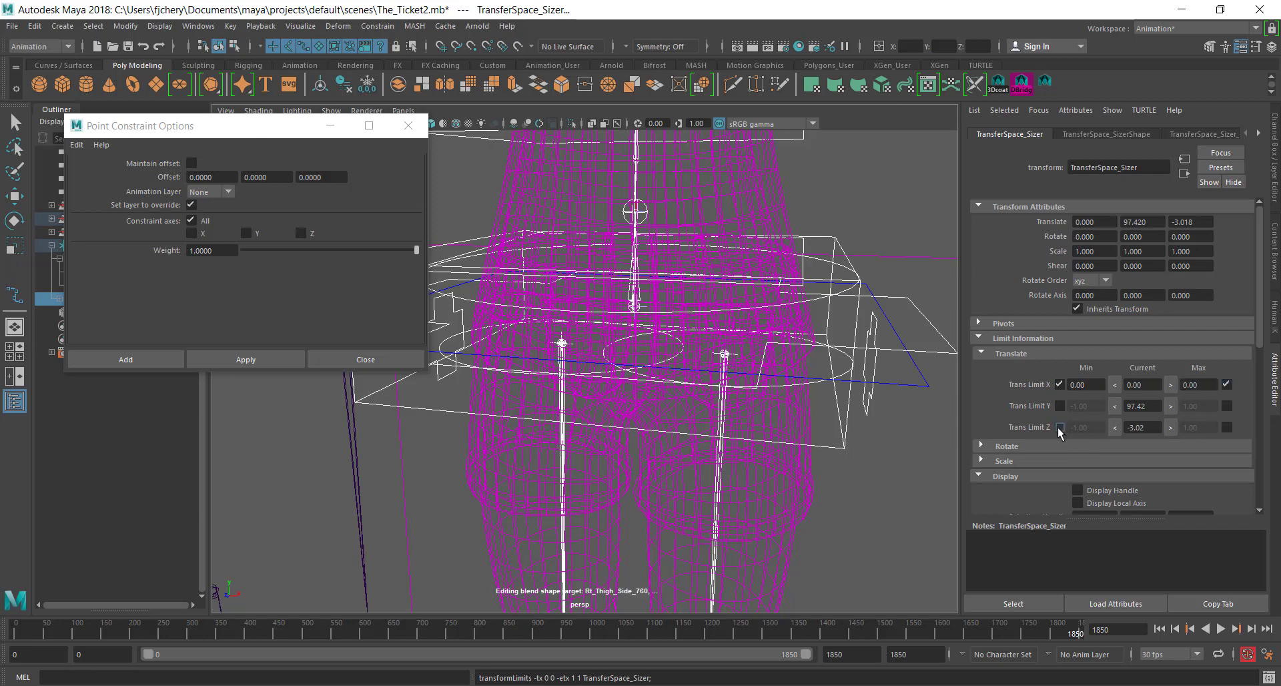
# Enable both Z translation limits on TransferSpace_Sizer and set the minimum and maximum to 0.
pyautogui.click(1060, 427)
pyautogui.click(1226, 427)
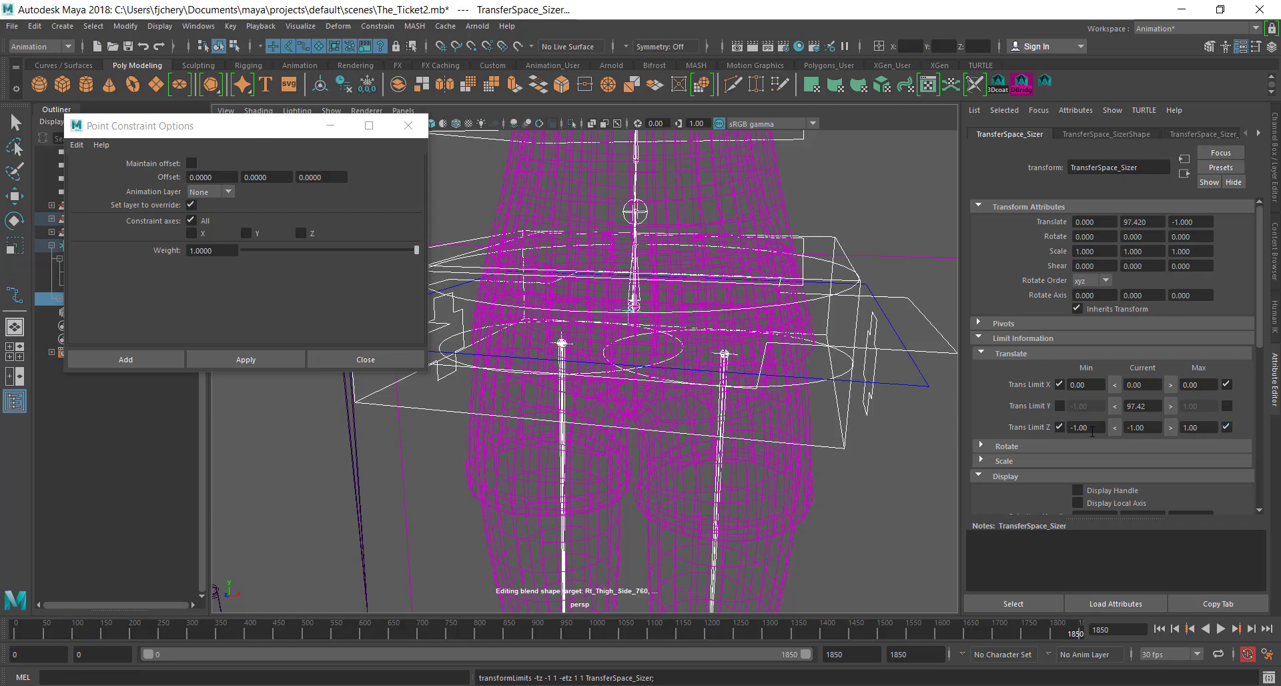
pyautogui.doubleClick(1093, 426)
pyautogui.write('0')
pyautogui.press('Return')
pyautogui.doubleClick(1195, 428)
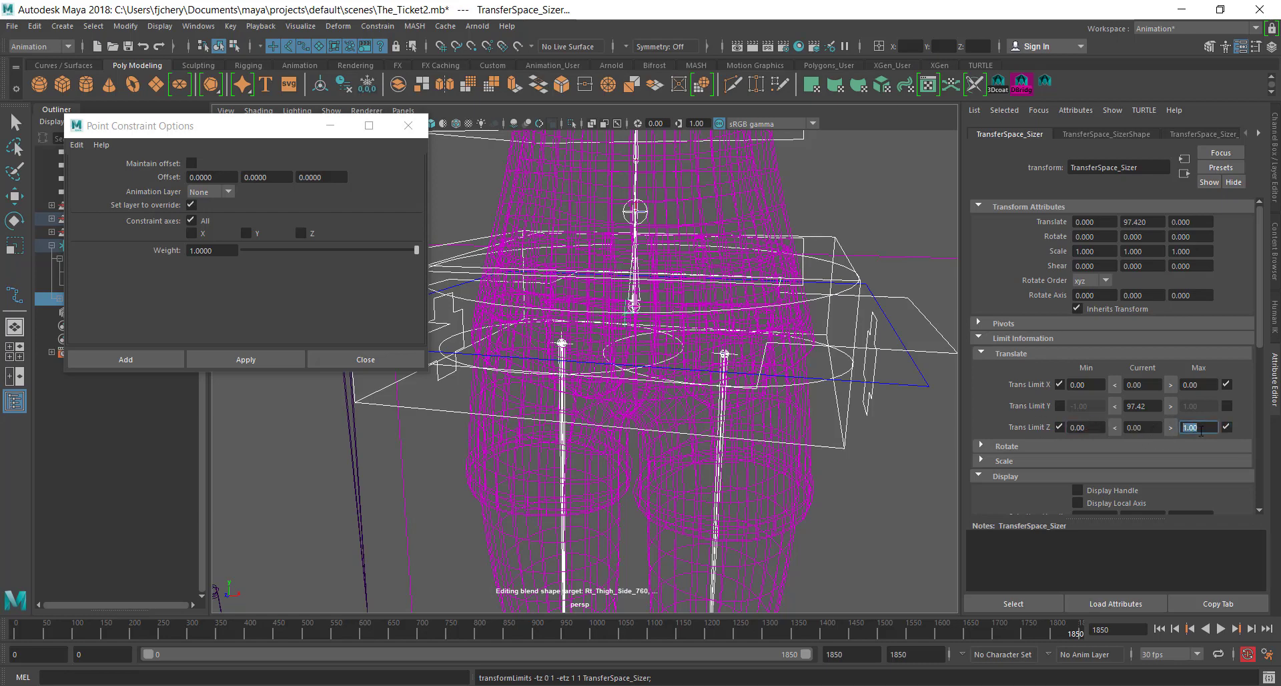
pyautogui.write('0')
pyautogui.press('Return')
# Examine TransferSpace_Sizer's position at the hips against Waist_Ctrl and the waist joint.
pyautogui.keyDown('alt'); pyautogui.moveTo(636, 359); pyautogui.dragTo(650, 391); pyautogui.keyUp('alt')
pyautogui.click(733, 270)
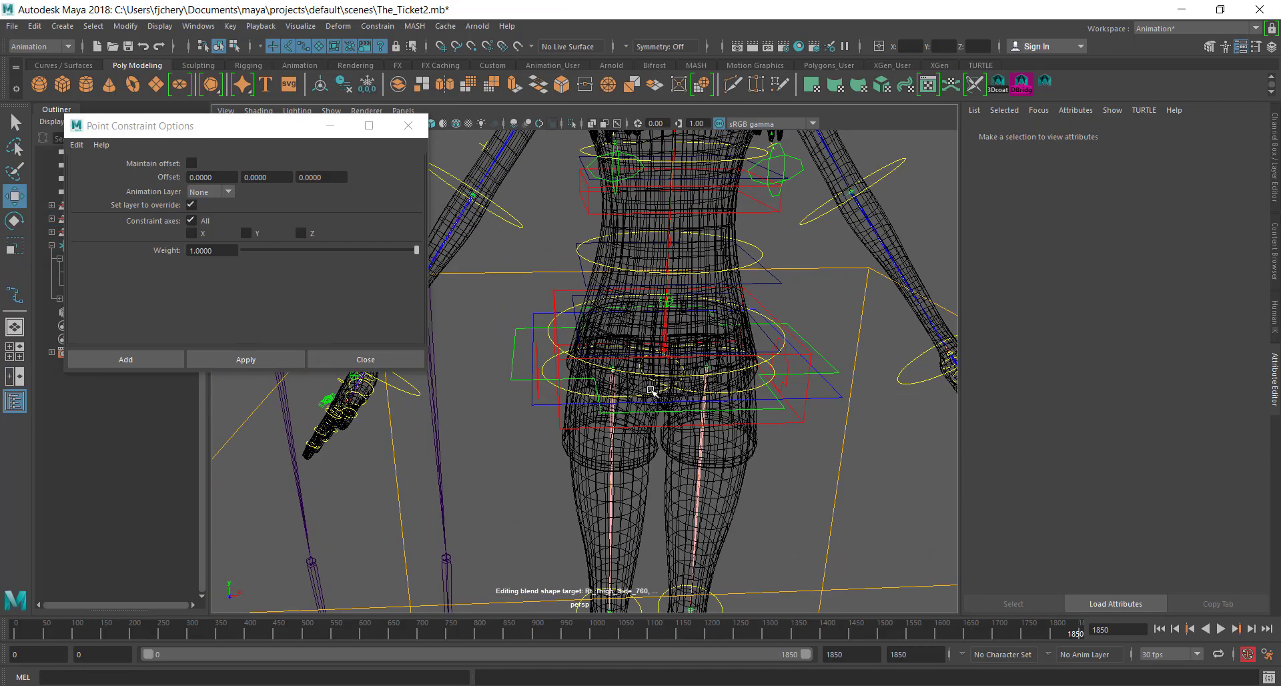
pyautogui.keyDown('alt'); pyautogui.moveTo(651, 390); pyautogui.dragTo(692, 379, button='right'); pyautogui.keyUp('alt')
pyautogui.click(732, 352)
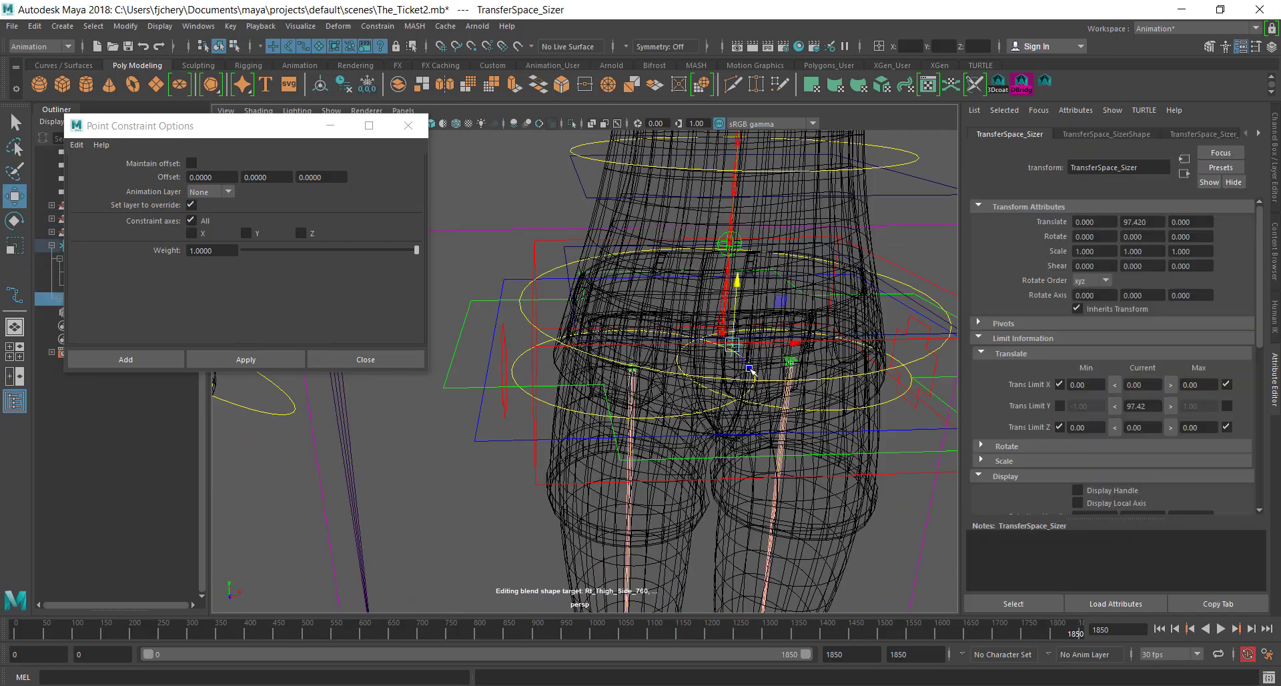
pyautogui.scroll(2, 774, 361)
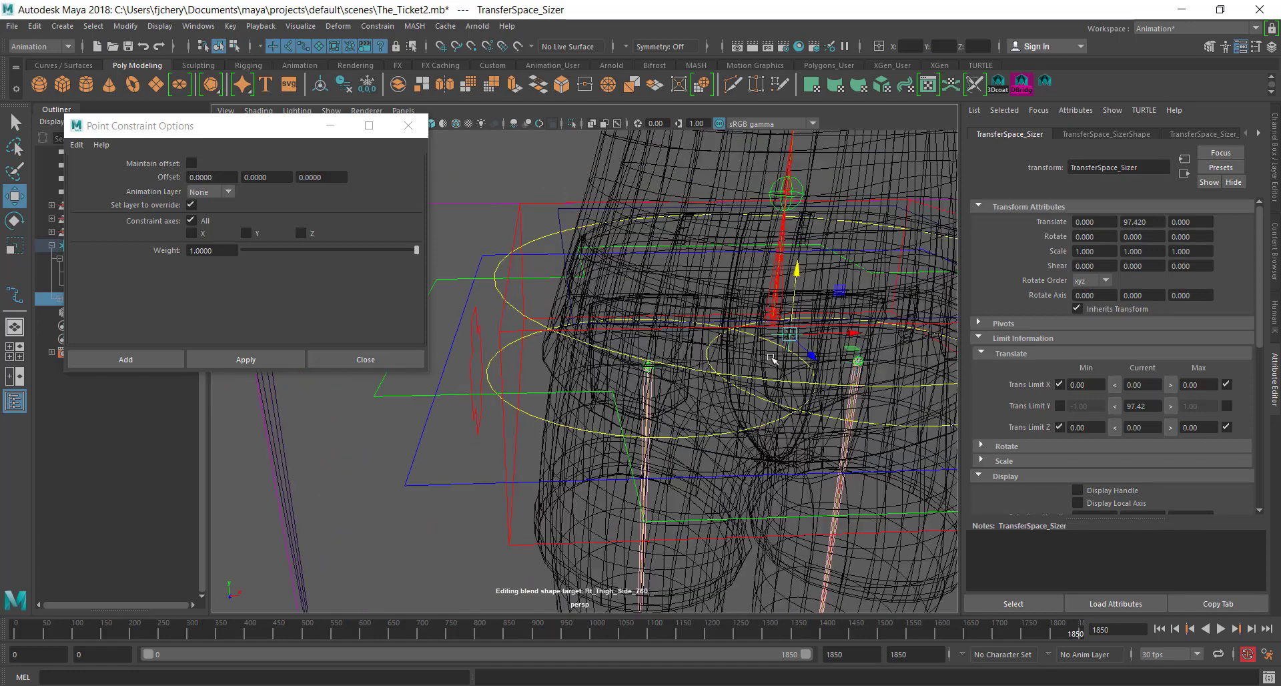
pyautogui.press('Up')
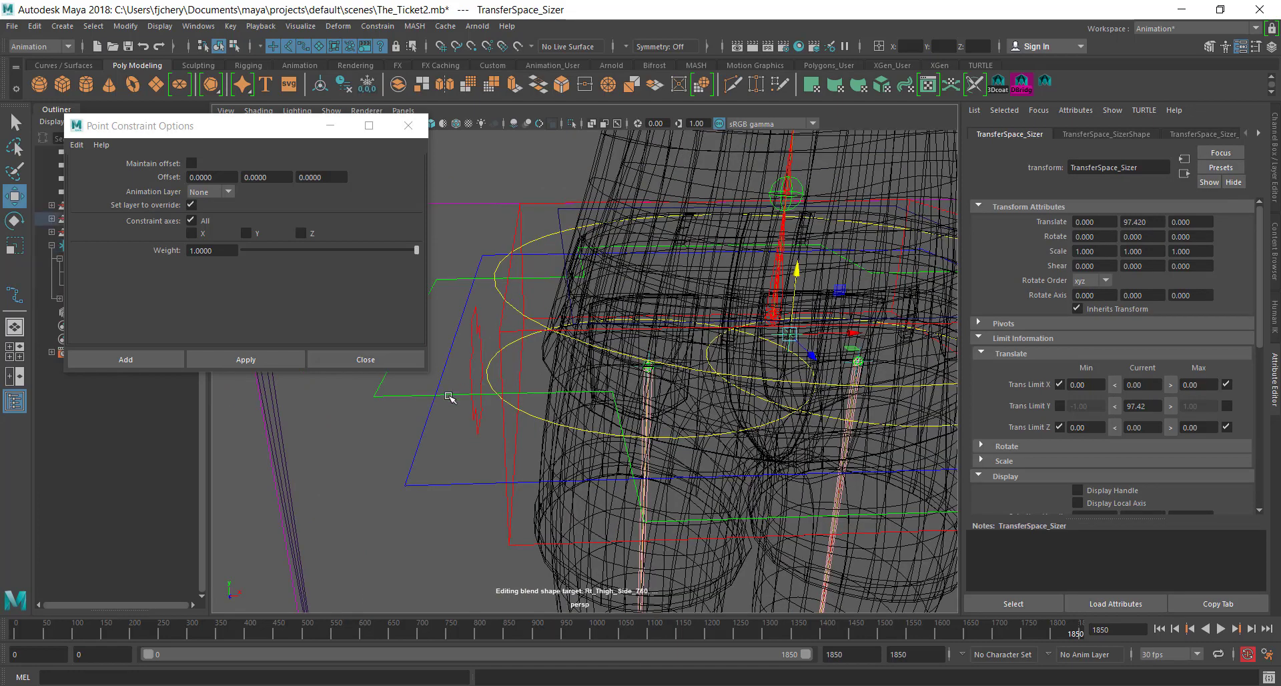
pyautogui.scroll(3, 674, 372)
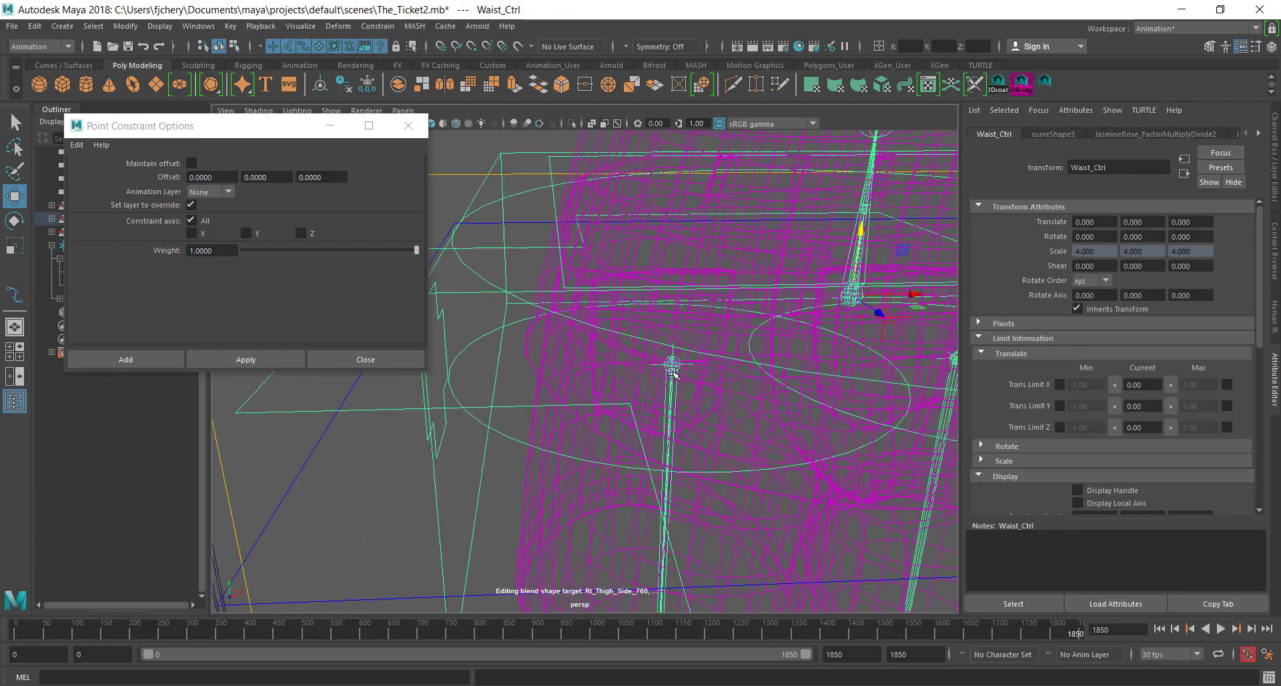
pyautogui.scroll(-5, 673, 373)
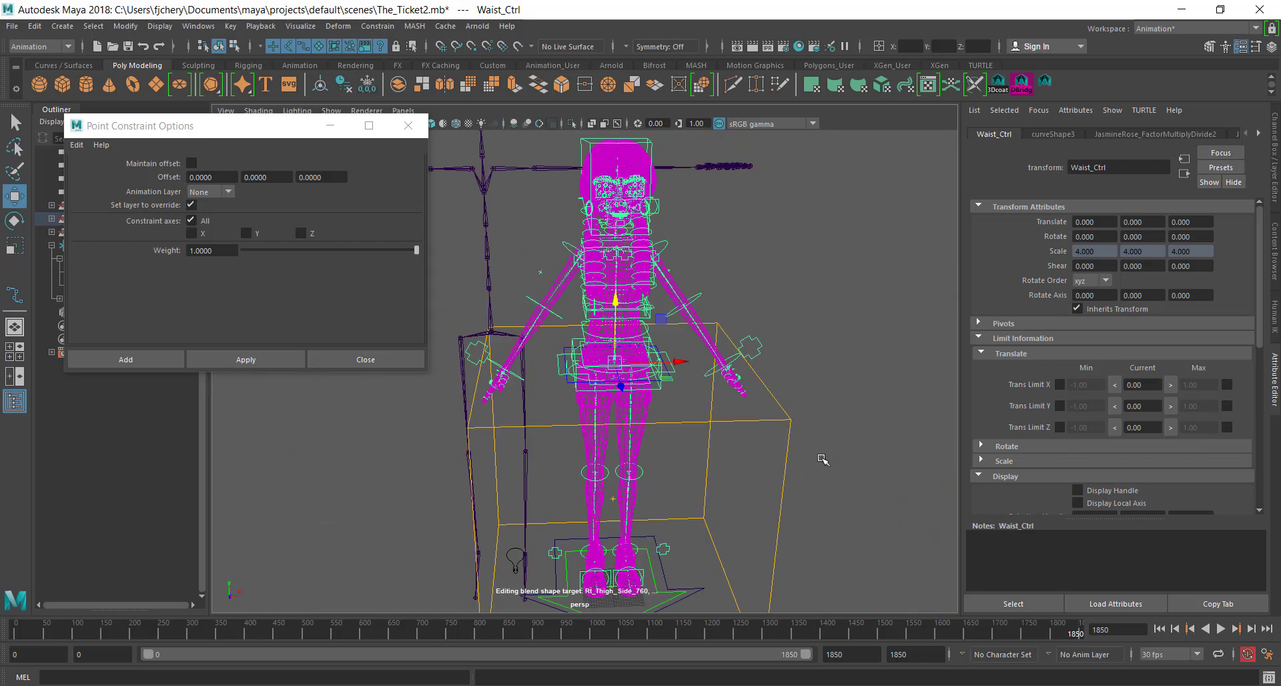
# Inspect the inner locator1 and the transferSpace box around the character, closing the point constraint options.
pyautogui.scroll(-3, 776, 432)
pyautogui.keyDown('alt'); pyautogui.moveTo(774, 433); pyautogui.dragTo(810, 341, button='middle'); pyautogui.keyUp('alt')
pyautogui.click(794, 401)
pyautogui.scroll(4, 727, 391)
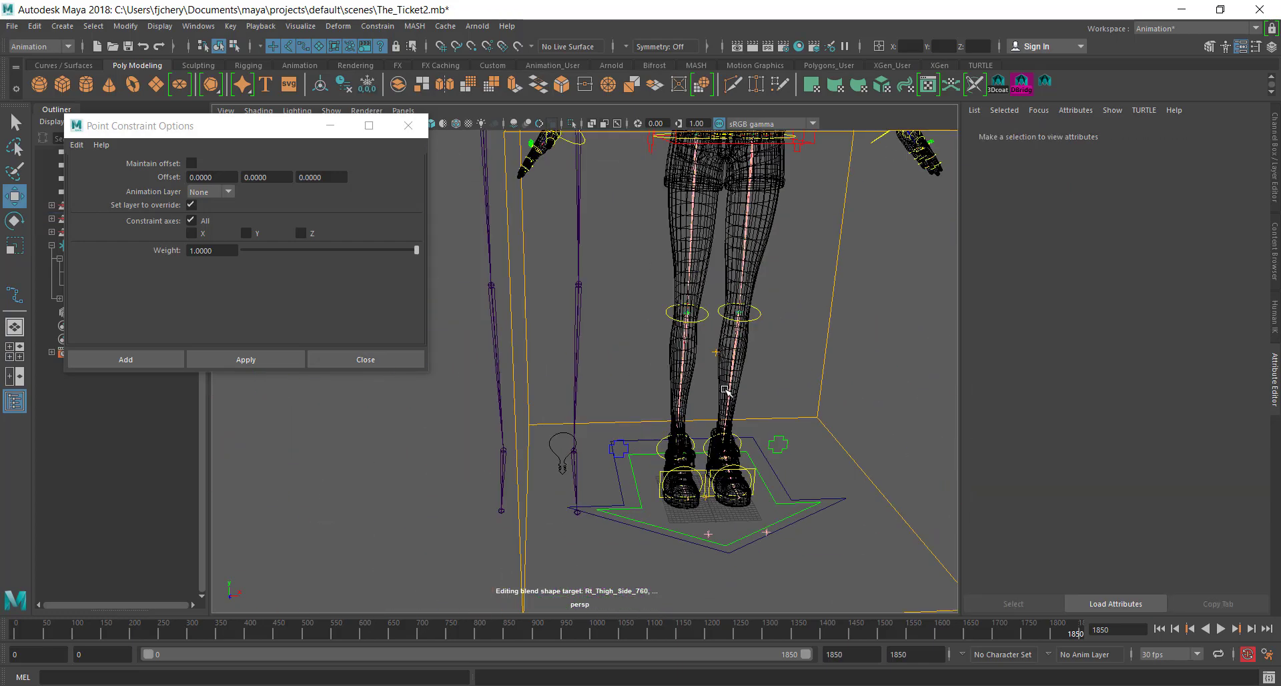
pyautogui.click(716, 351)
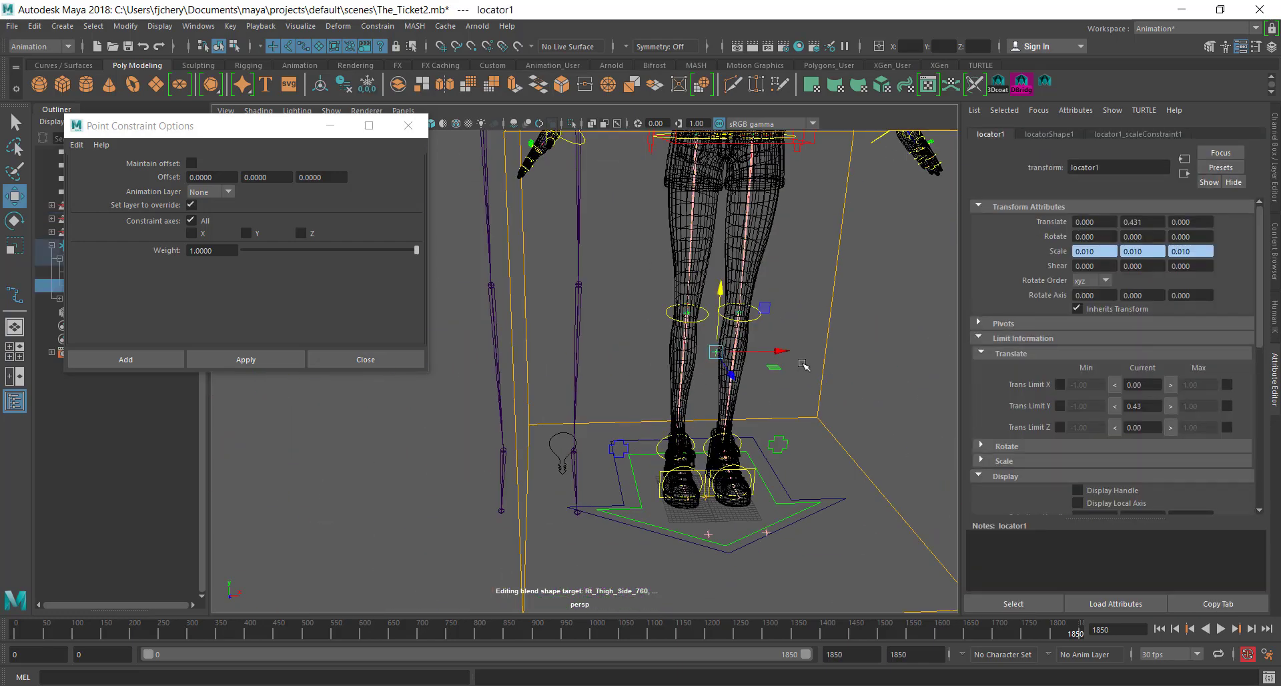
pyautogui.scroll(-5, 734, 323)
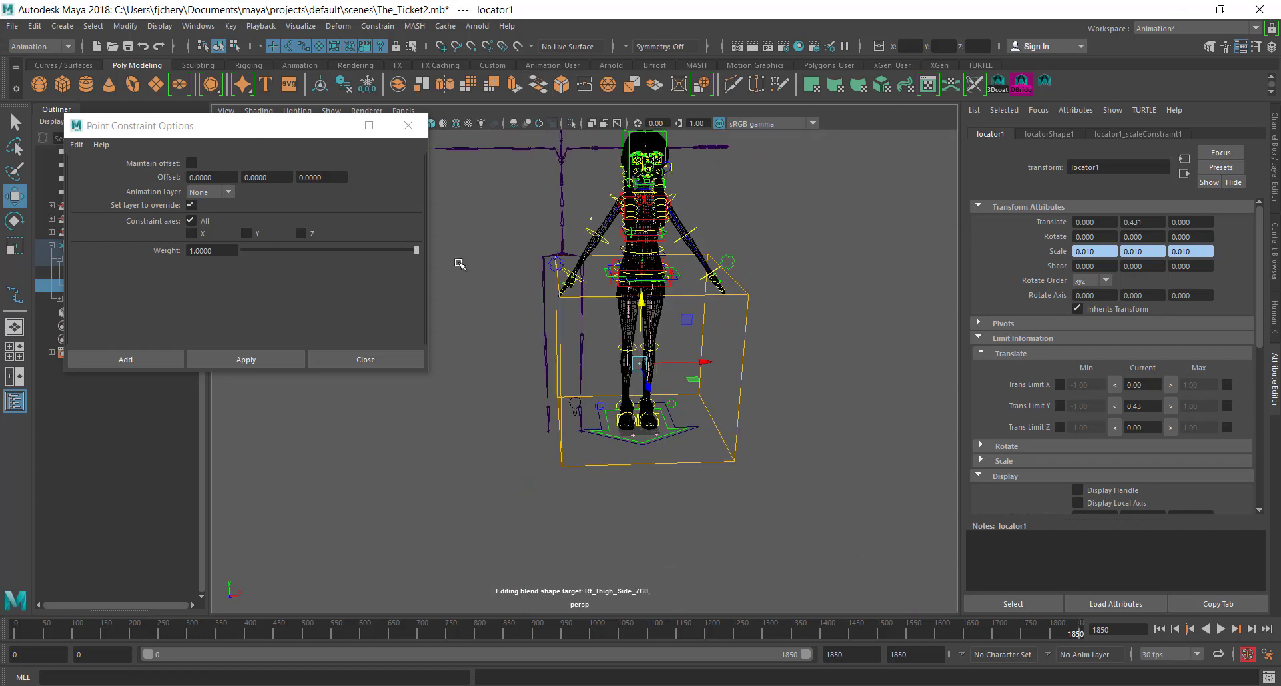
pyautogui.click(408, 126)
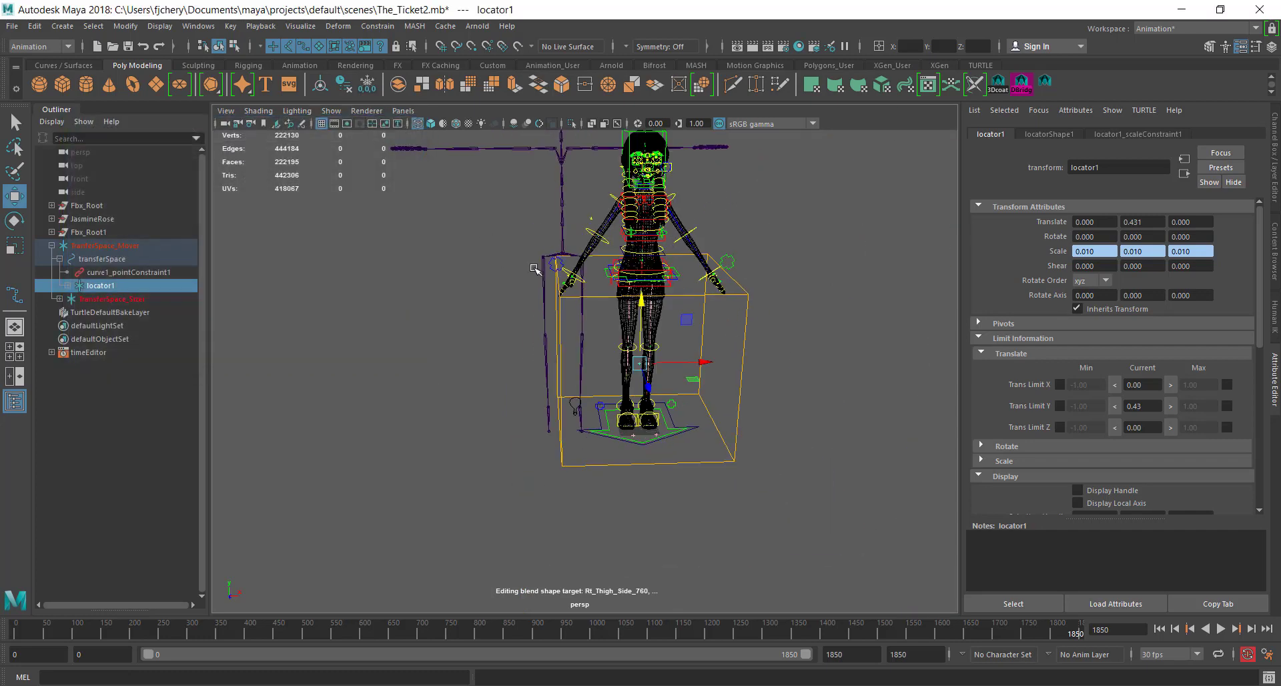
pyautogui.scroll(4, 511, 273)
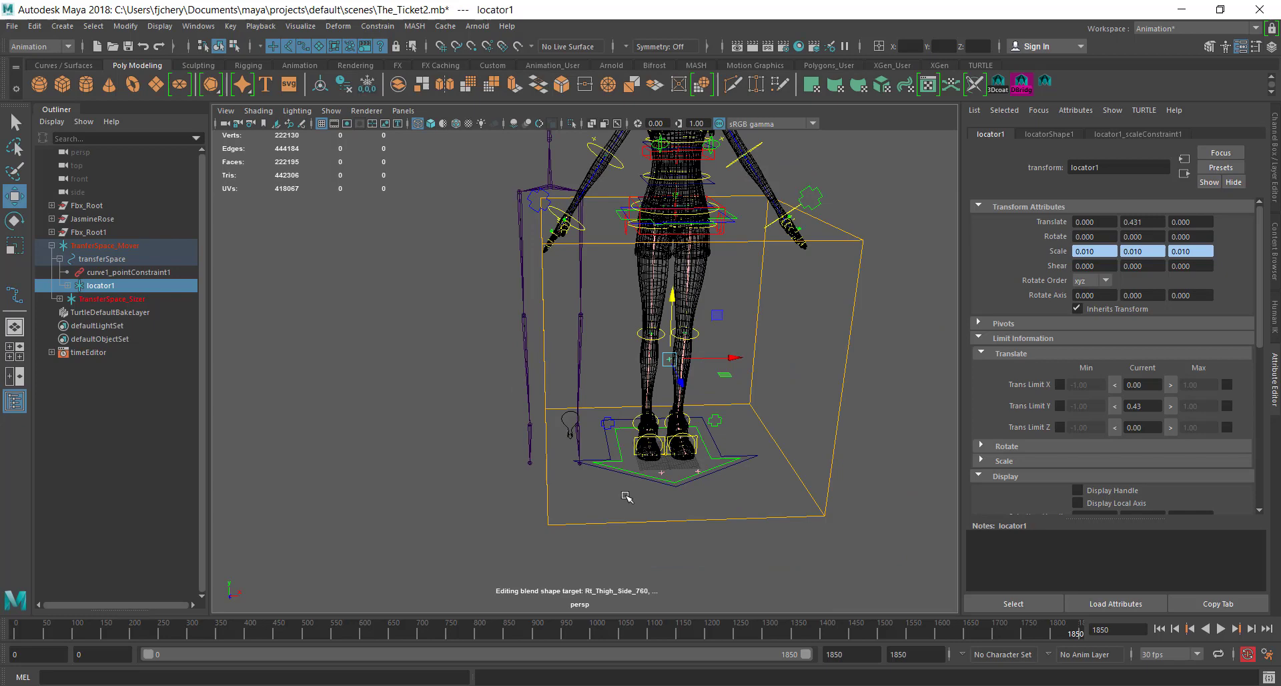
pyautogui.click(695, 519)
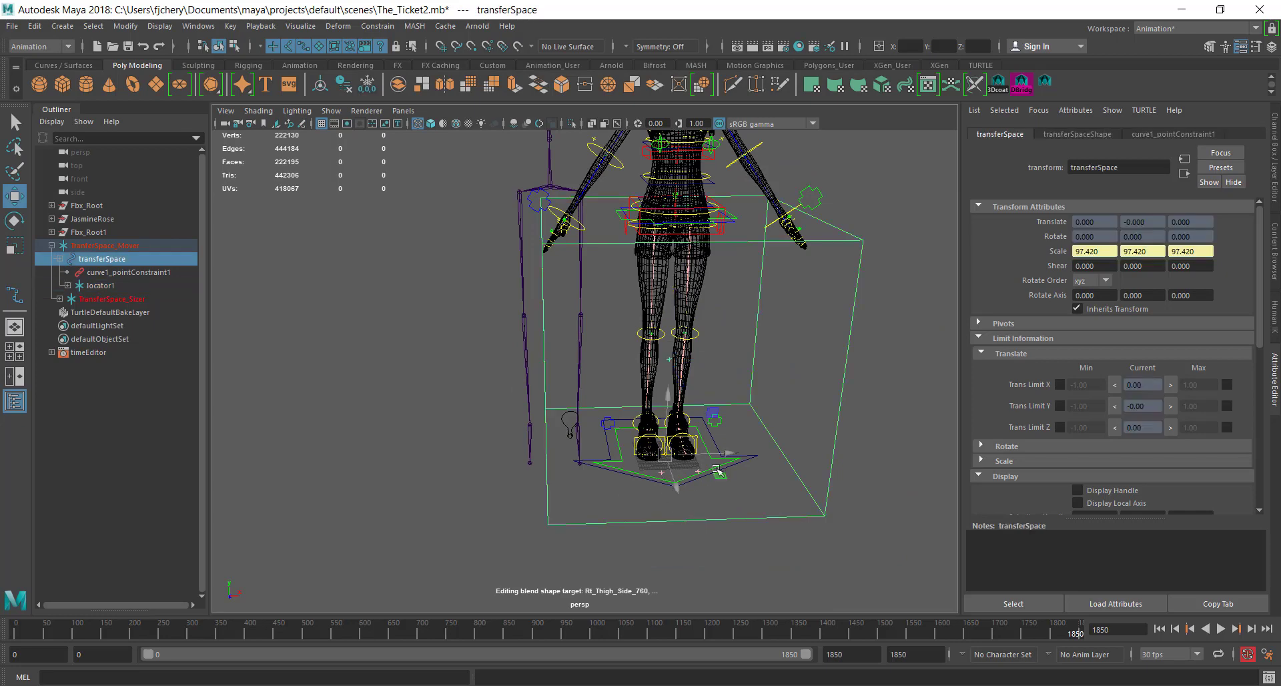
# Set up Duplicate Special for TranferSpace_Mover with geometry type Copy, grouped under World.
pyautogui.click(129, 245)
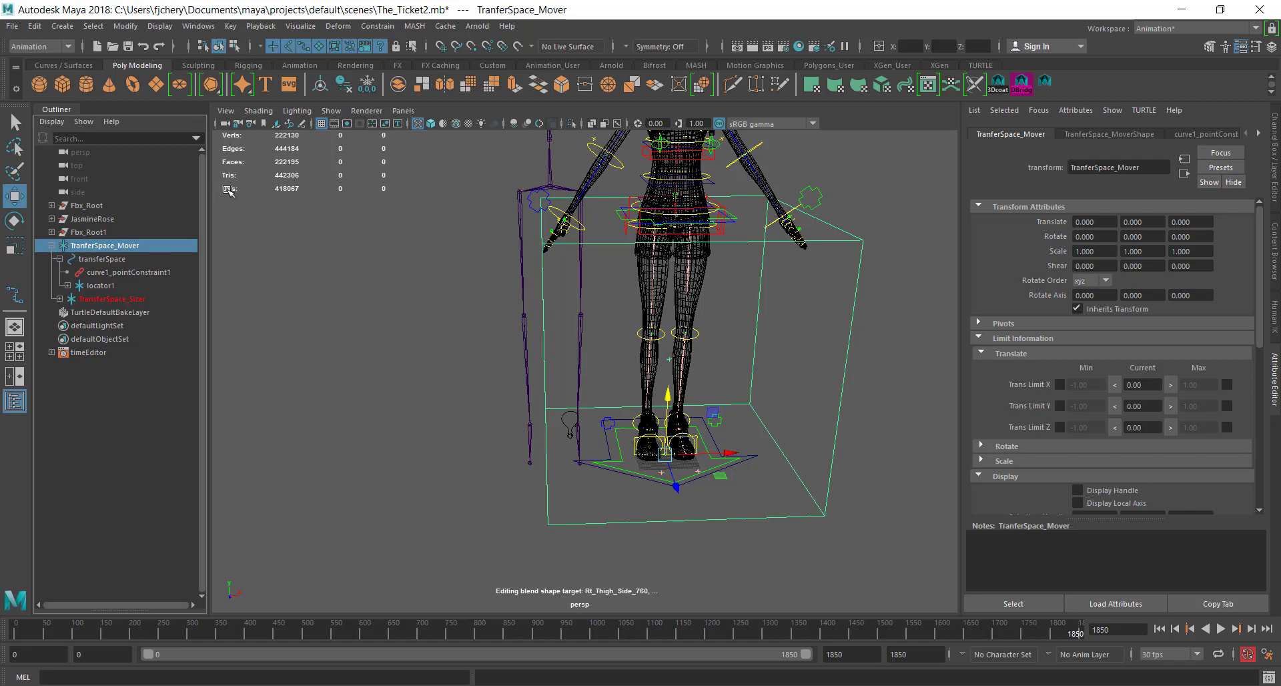
pyautogui.click(36, 29)
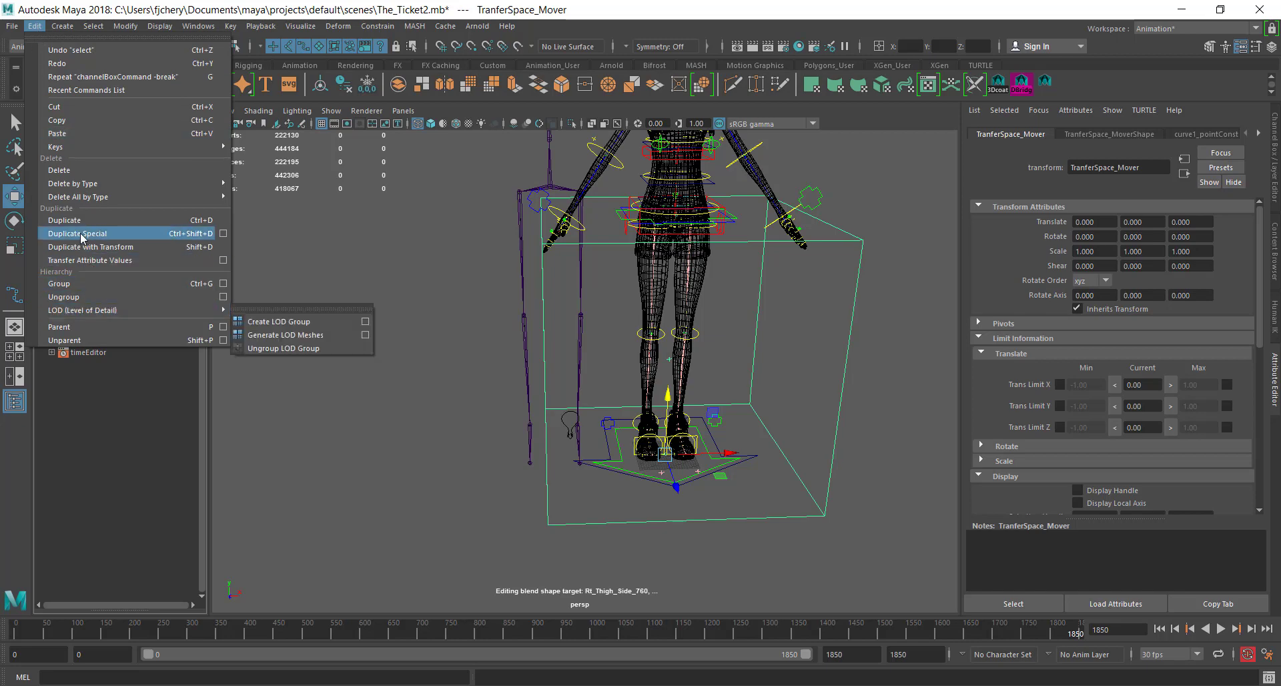
pyautogui.click(223, 233)
pyautogui.moveTo(260, 133); pyautogui.dragTo(494, 130)
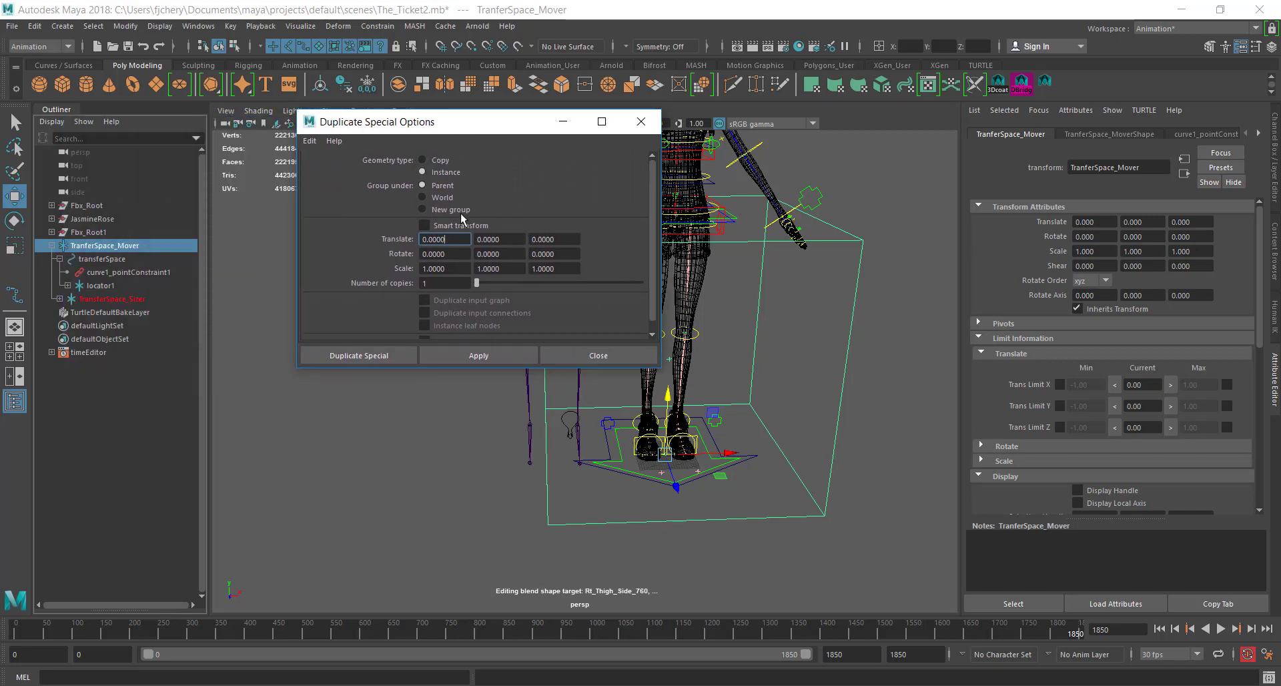
pyautogui.click(422, 198)
pyautogui.scroll(-1, 463, 318)
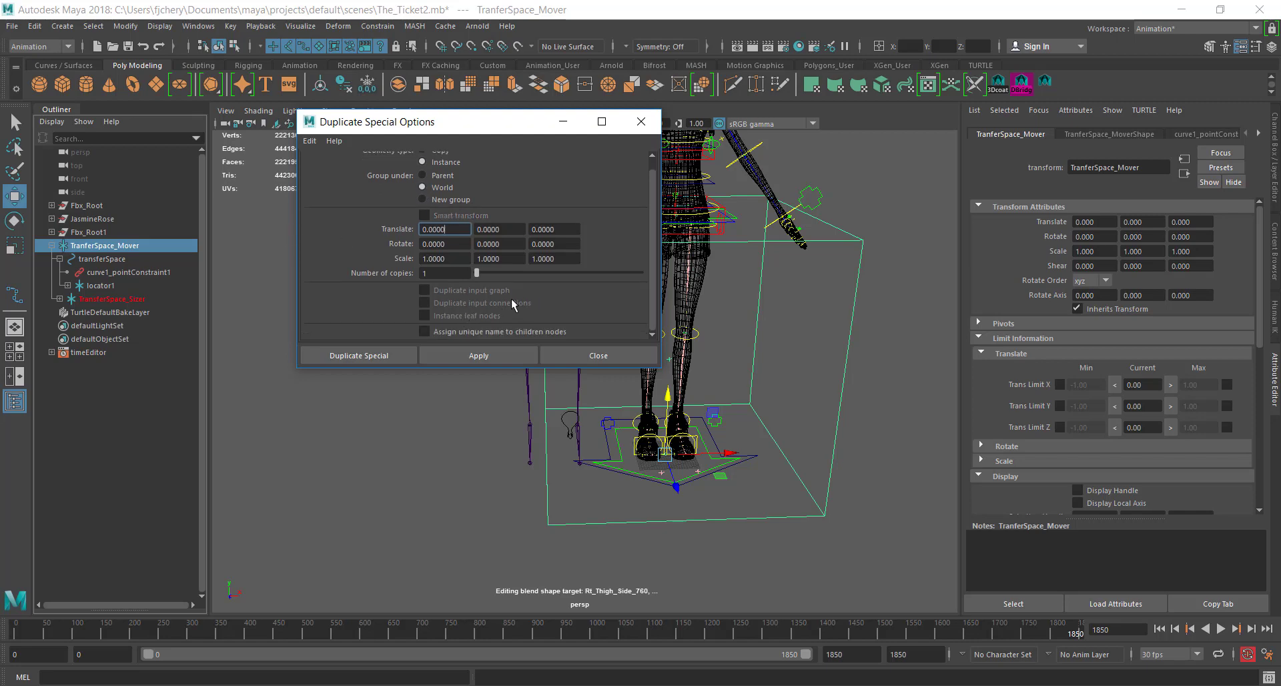
pyautogui.scroll(1, 488, 202)
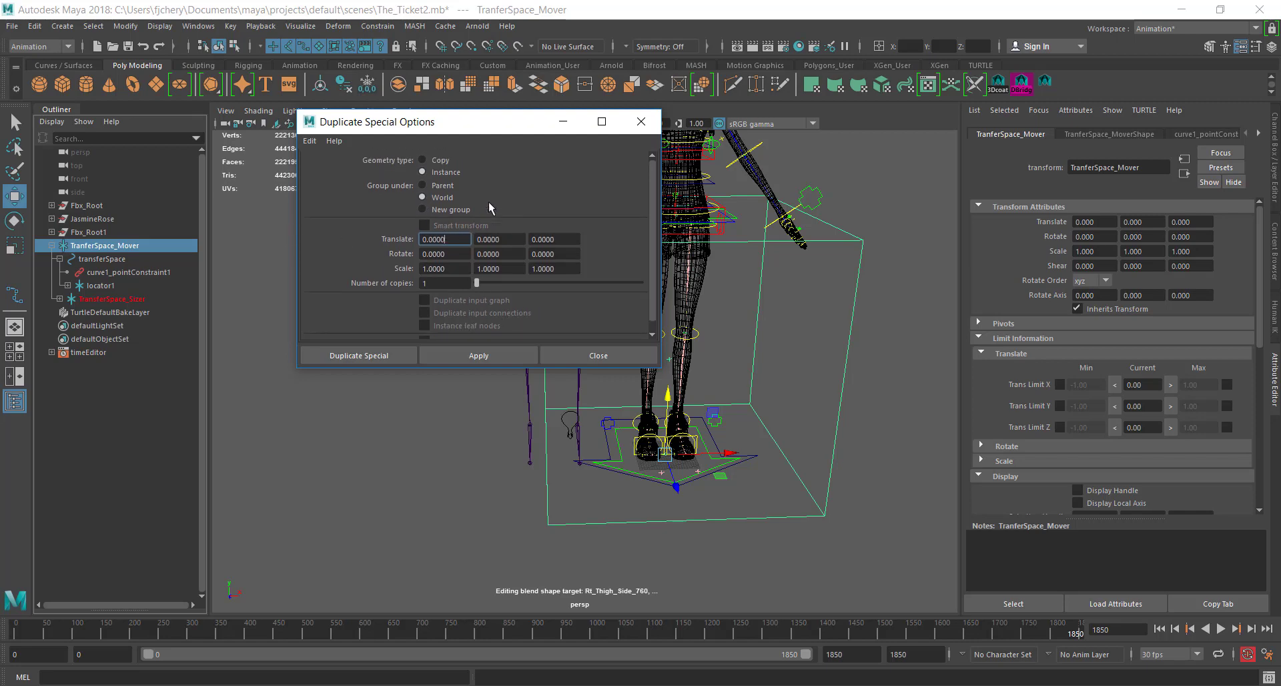
pyautogui.scroll(-1, 435, 281)
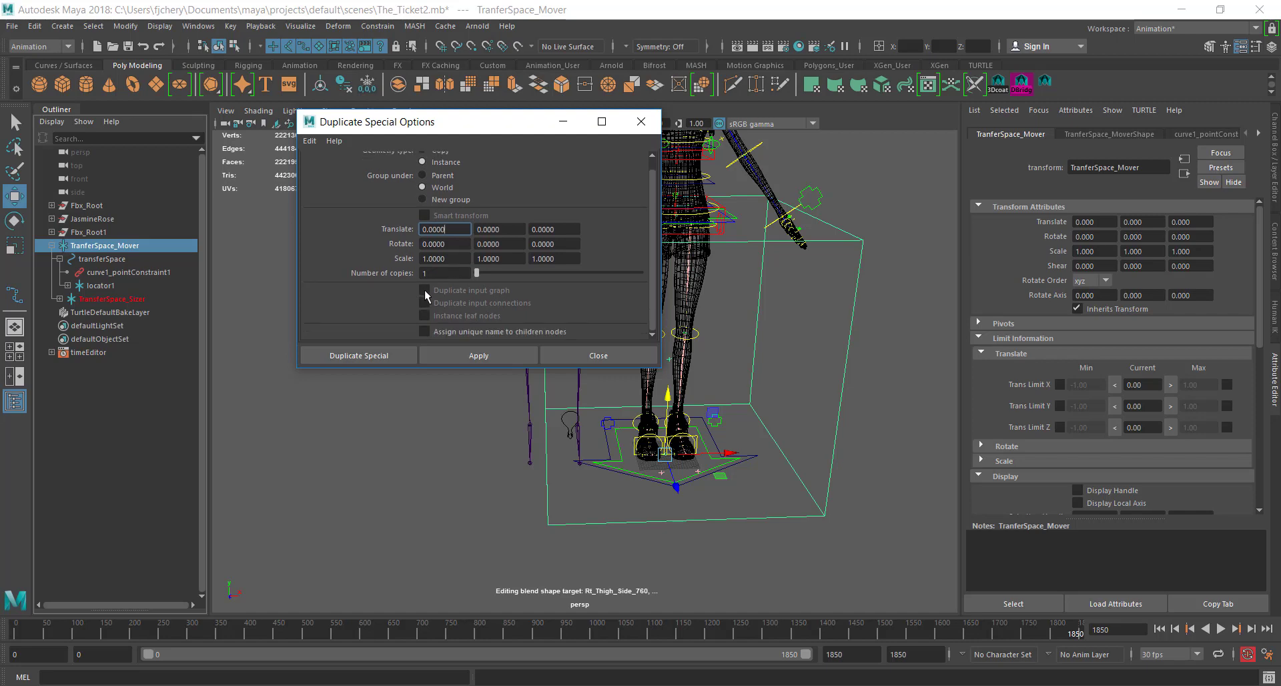
pyautogui.scroll(1, 479, 212)
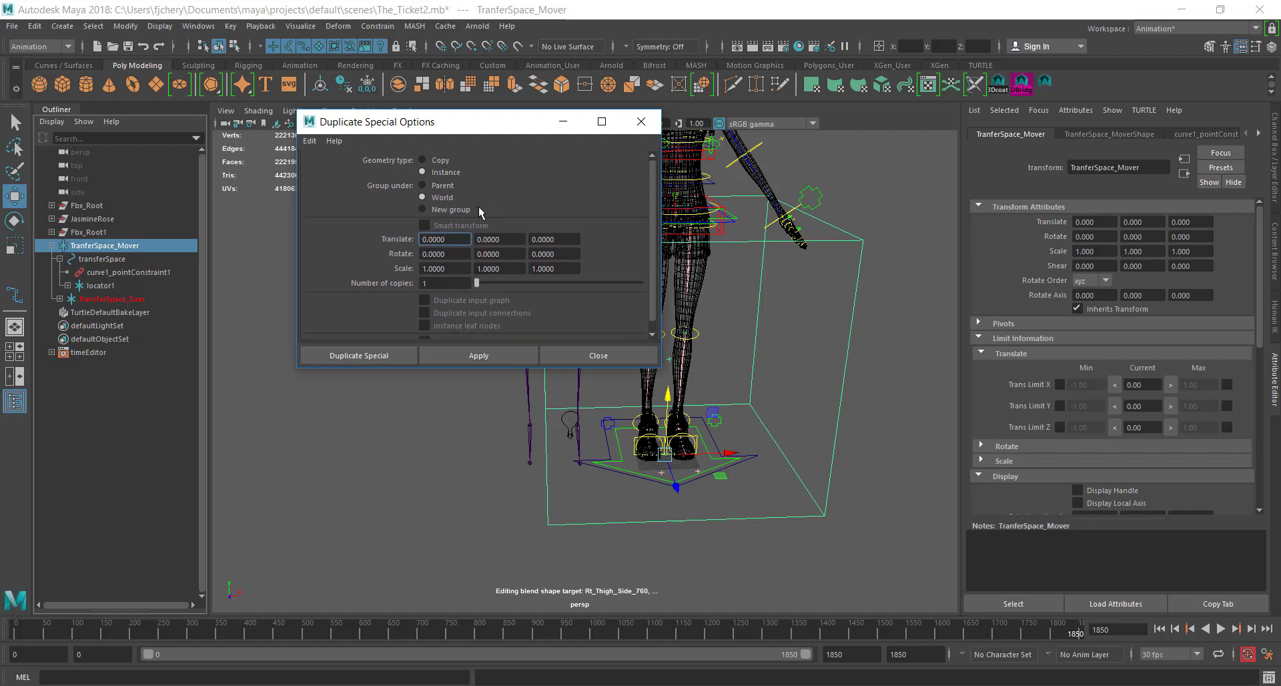
pyautogui.click(422, 186)
pyautogui.click(423, 196)
pyautogui.click(423, 161)
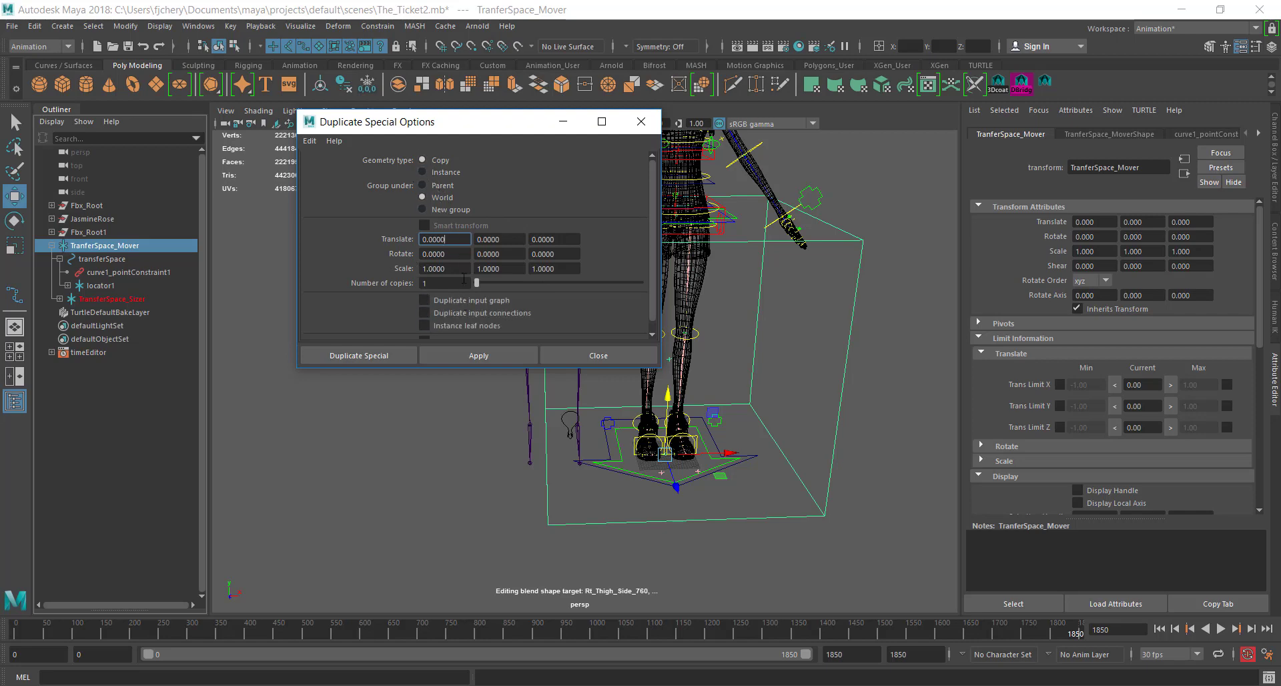
# Duplicate TranferSpace_Mover with Duplicate Input Graph and Instance Leaf Nodes enabled, and select the duplicate.
pyautogui.scroll(-1, 473, 295)
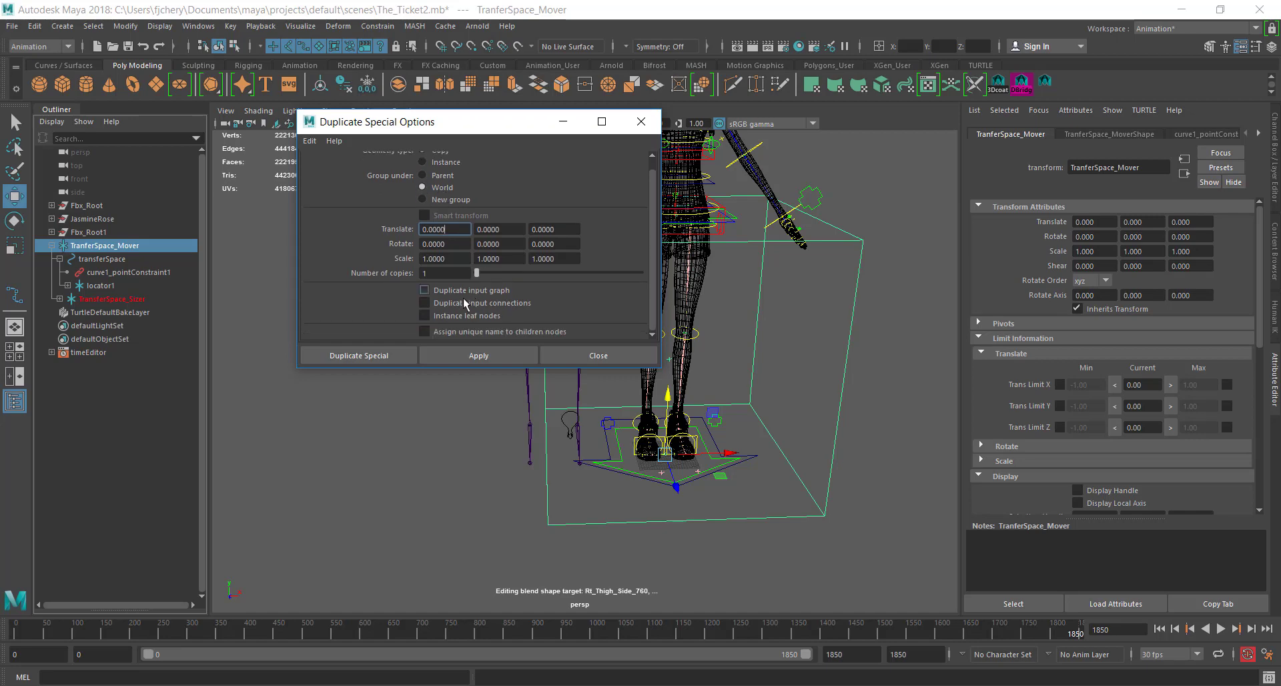
pyautogui.click(424, 291)
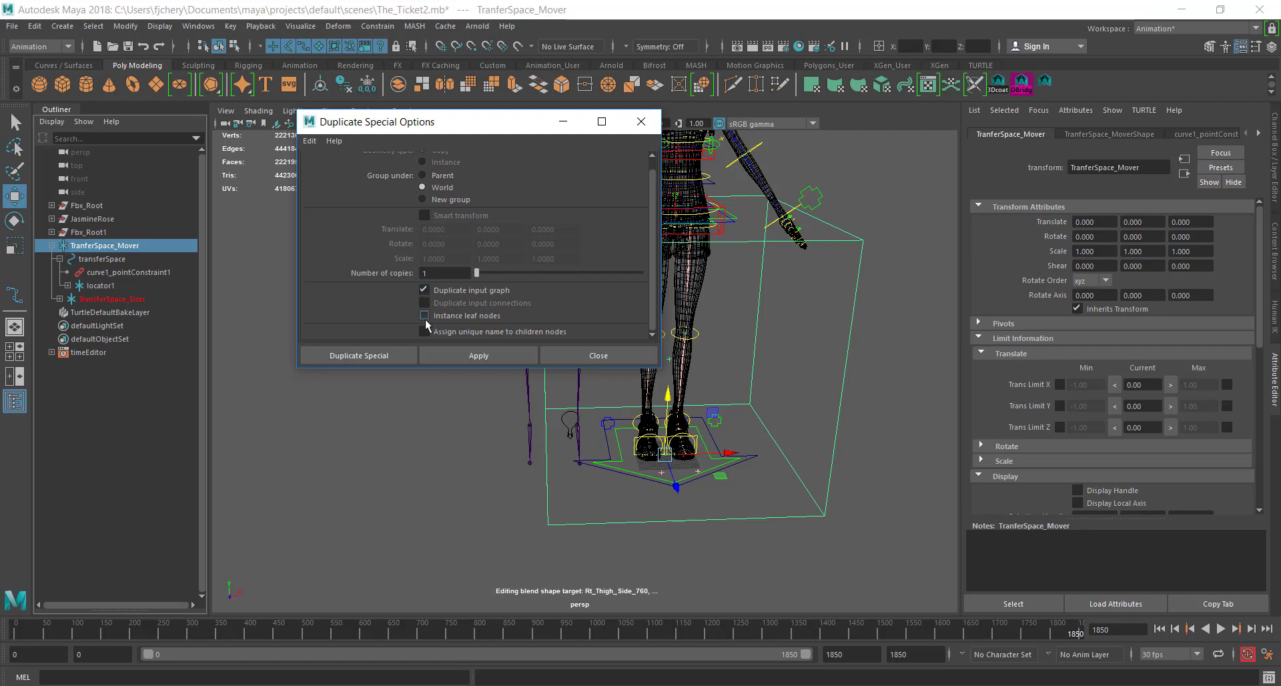
pyautogui.click(424, 315)
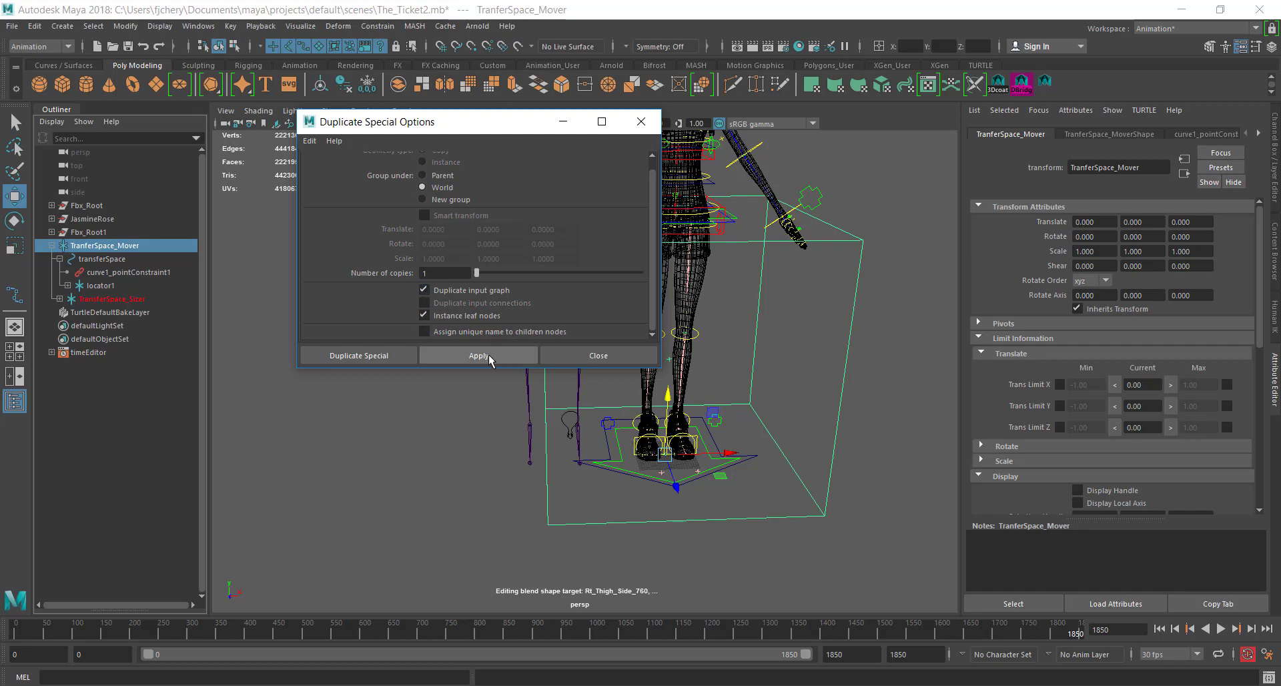
pyautogui.click(478, 355)
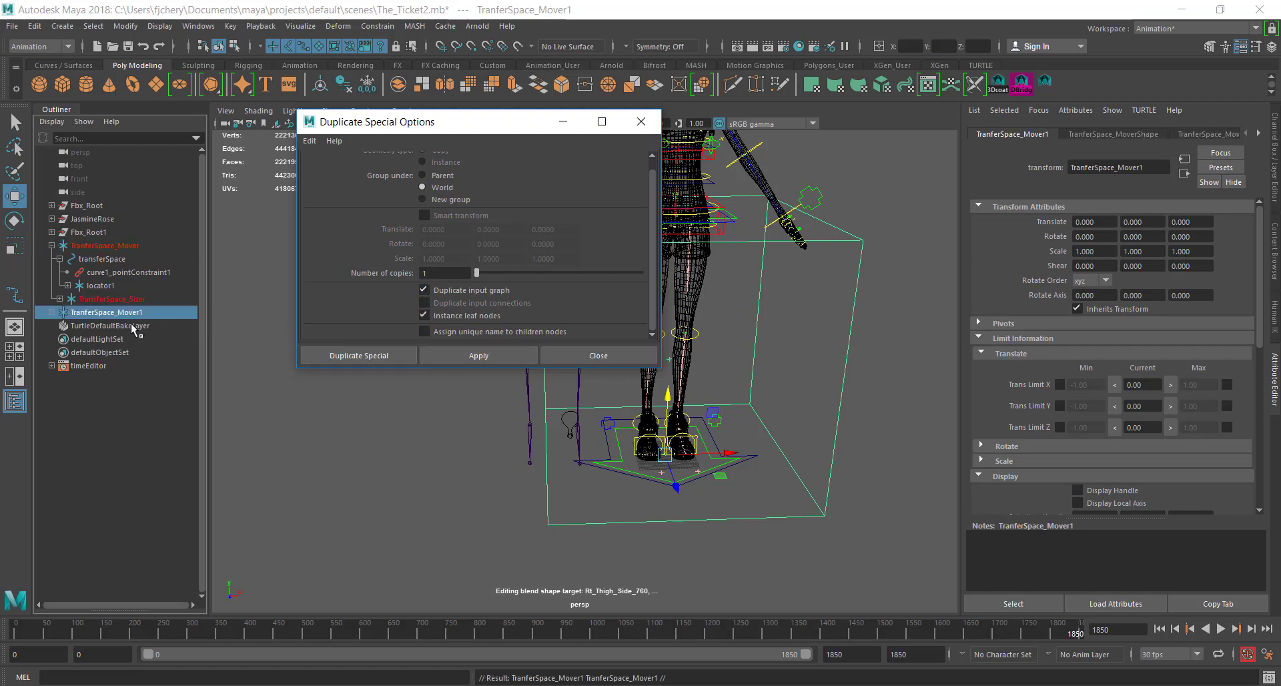
pyautogui.click(163, 313)
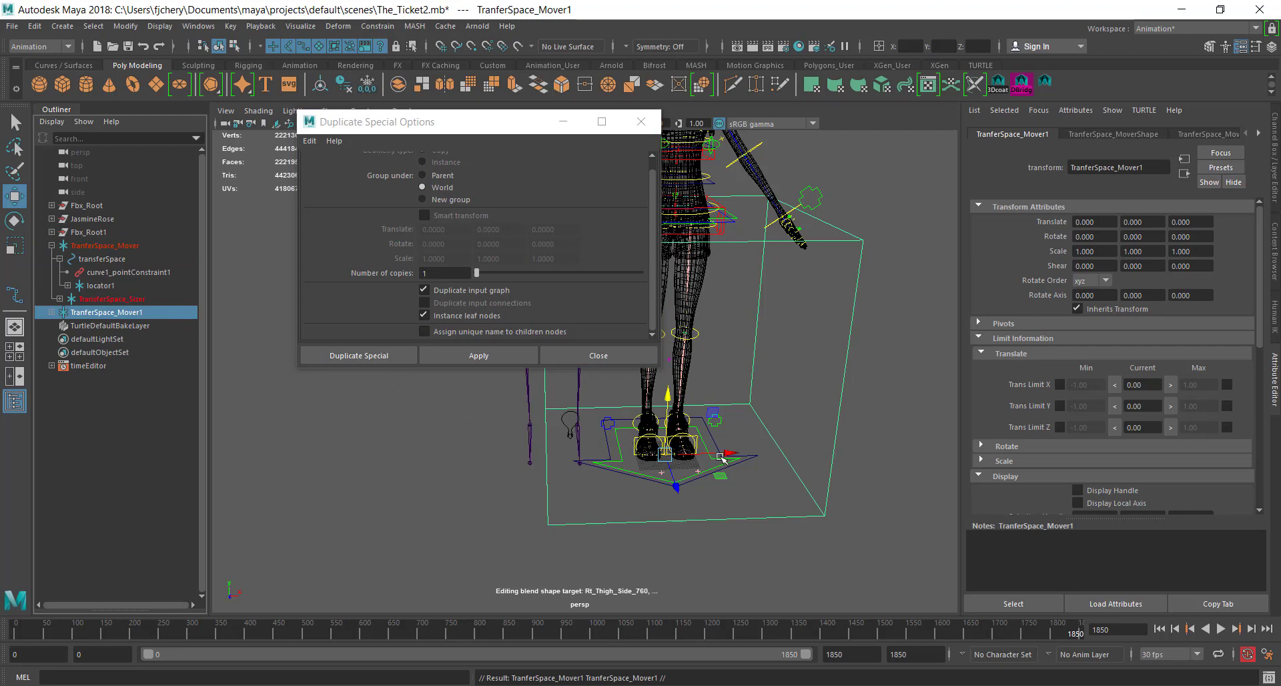
# Move TranferSpace_Mover1 to about -86.4 on X and raise its TransferSpace_Sizer to about 107 on Y.
pyautogui.moveTo(729, 453); pyautogui.dragTo(518, 441)
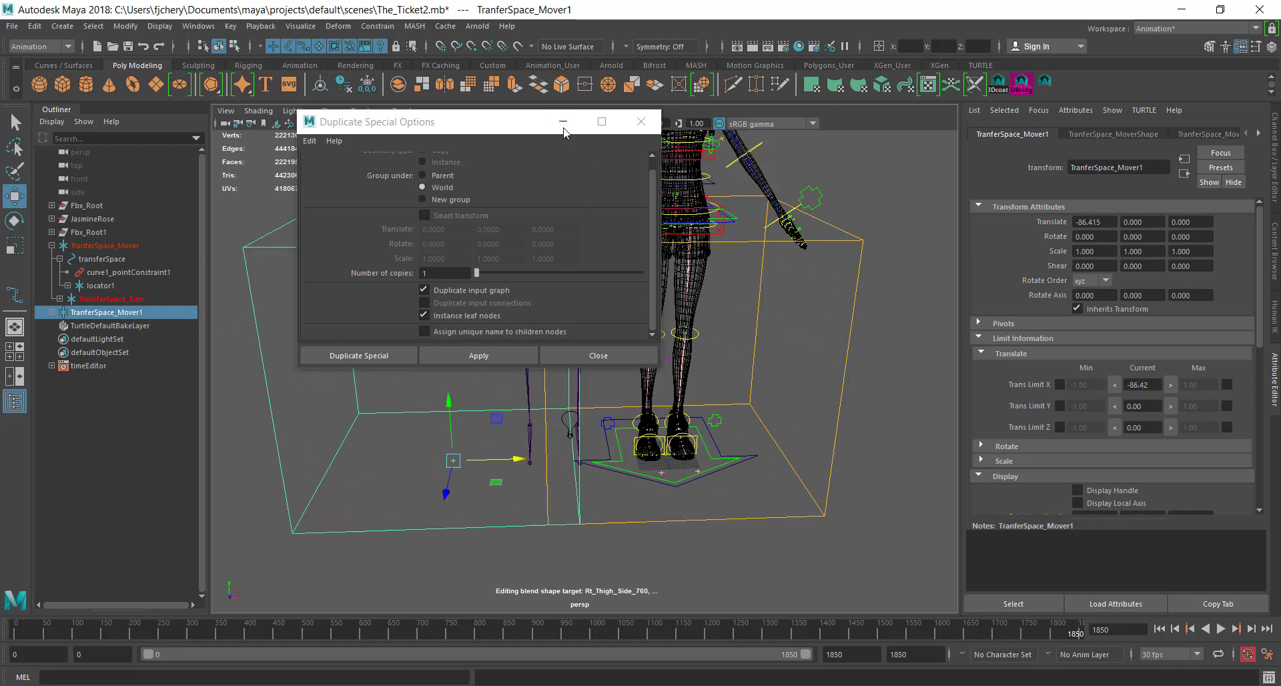
pyautogui.click(564, 126)
pyautogui.click(437, 220)
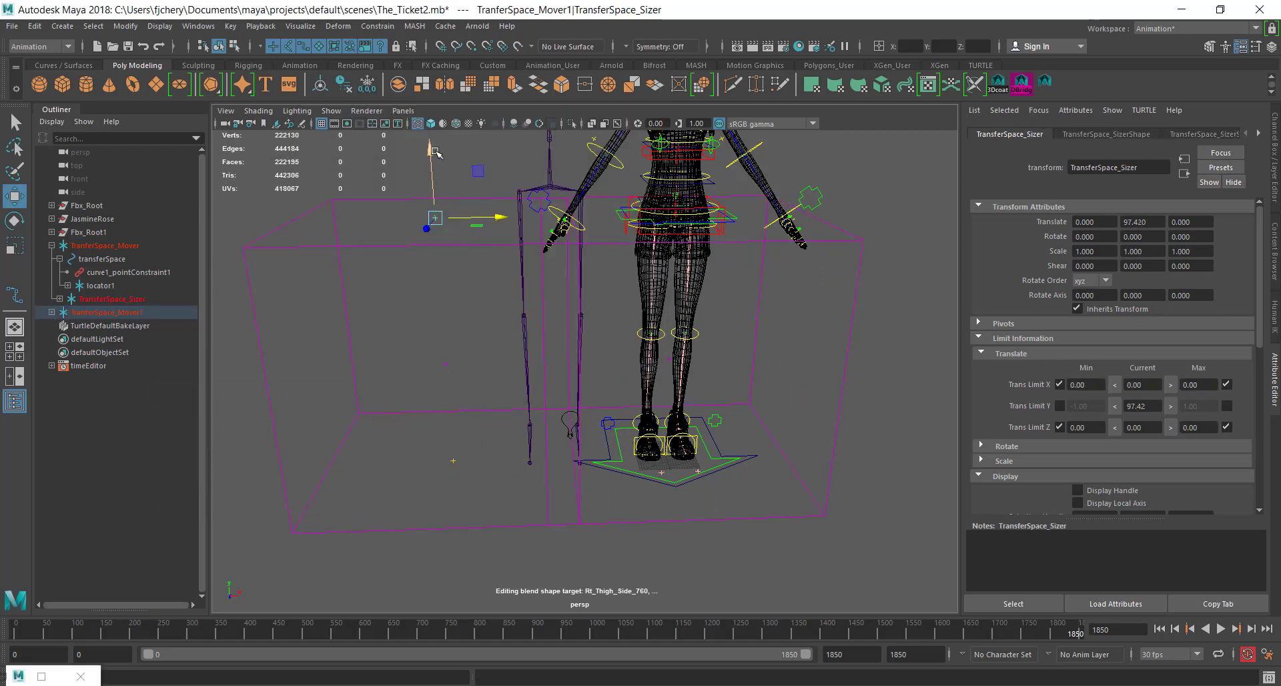
pyautogui.moveTo(437, 153); pyautogui.dragTo(425, 126)
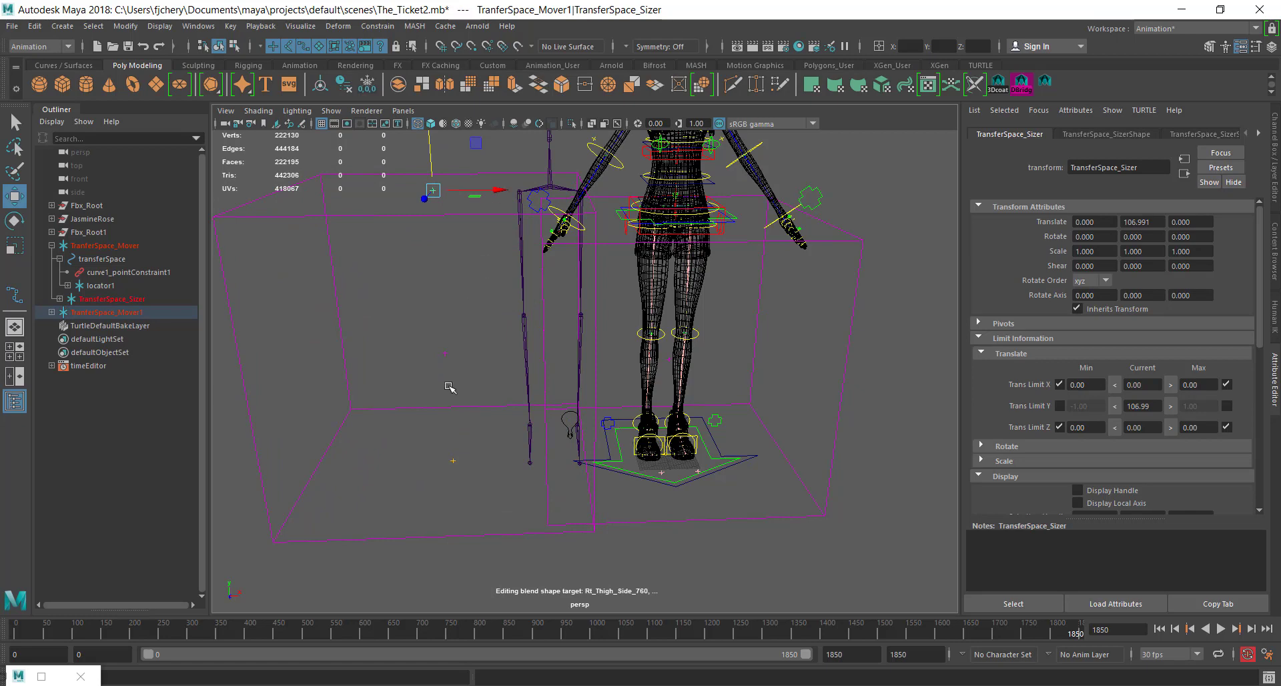
# Move TranferSpace_Mover1 along X to about -45.05, beneath the hips of the offset skeleton.
pyautogui.click(454, 461)
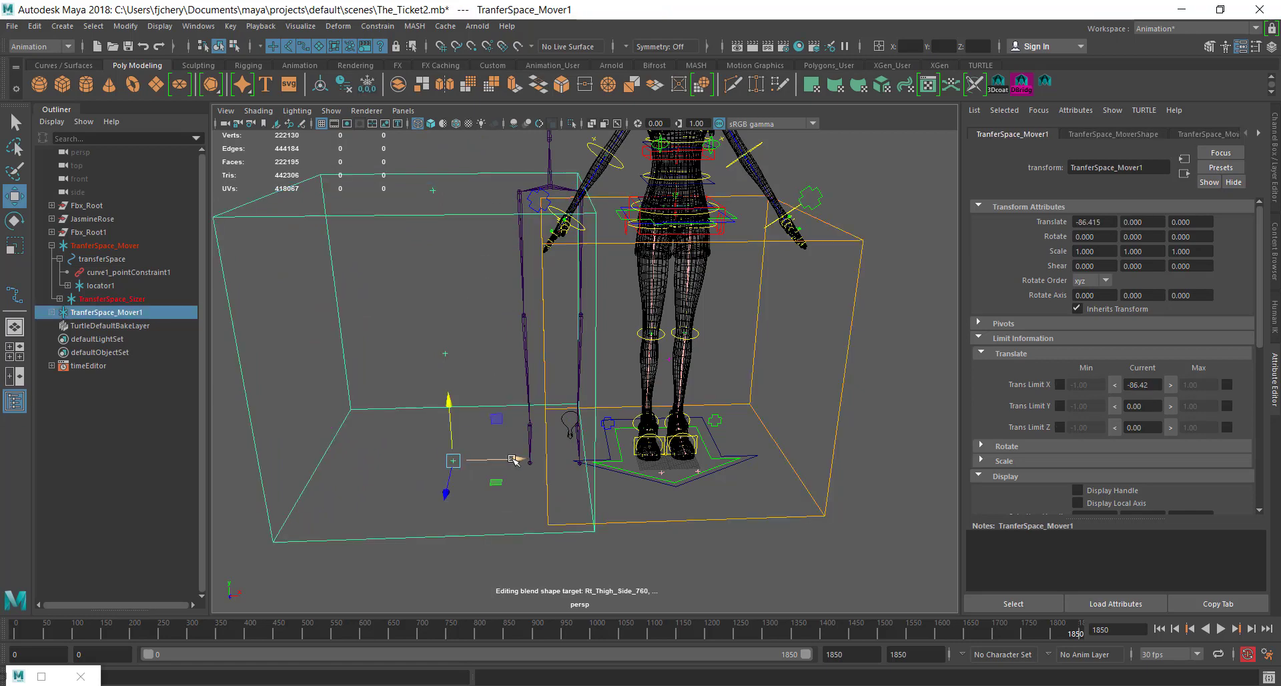
pyautogui.moveTo(513, 460); pyautogui.dragTo(329, 422)
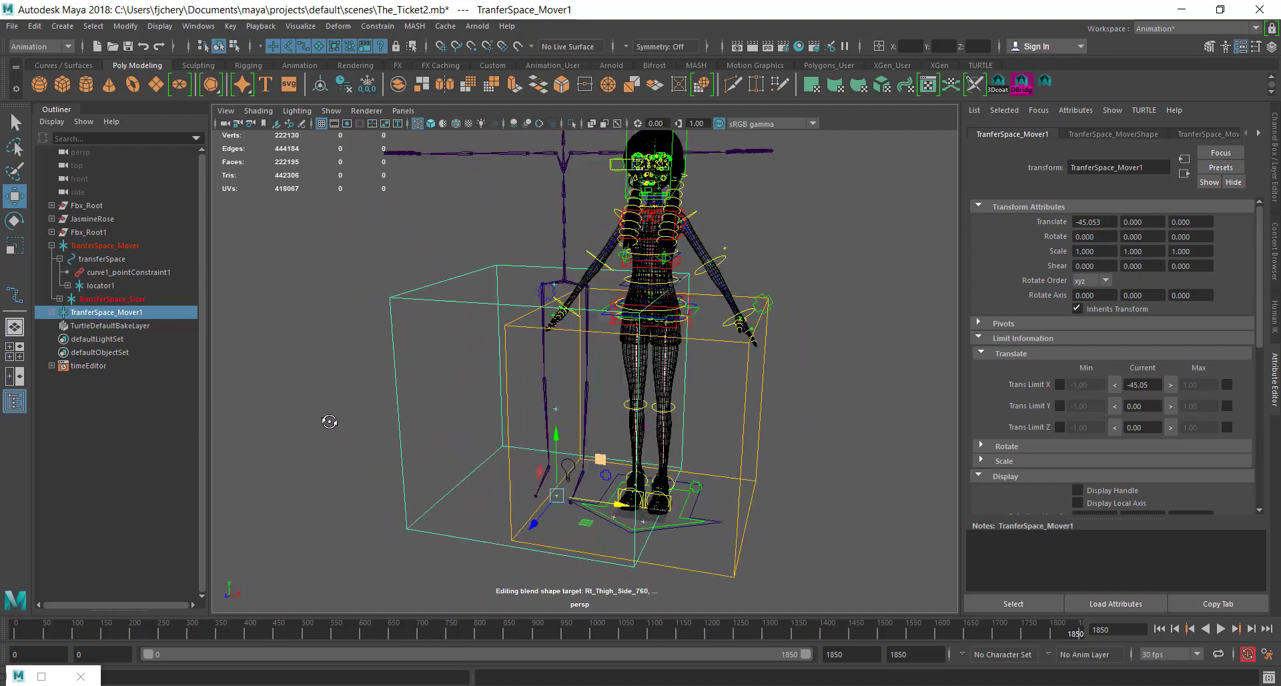
pyautogui.keyDown('alt'); pyautogui.moveTo(330, 422); pyautogui.dragTo(487, 393, button='right'); pyautogui.keyUp('alt')
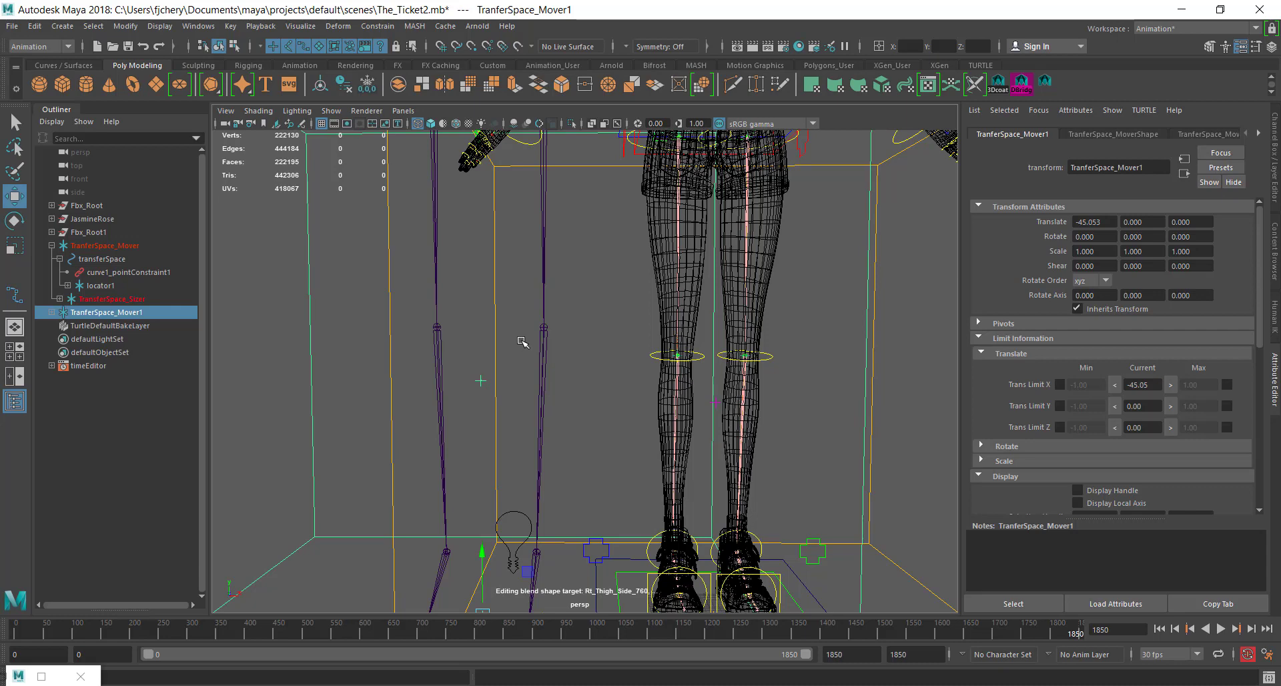
pyautogui.scroll(-5, 523, 343)
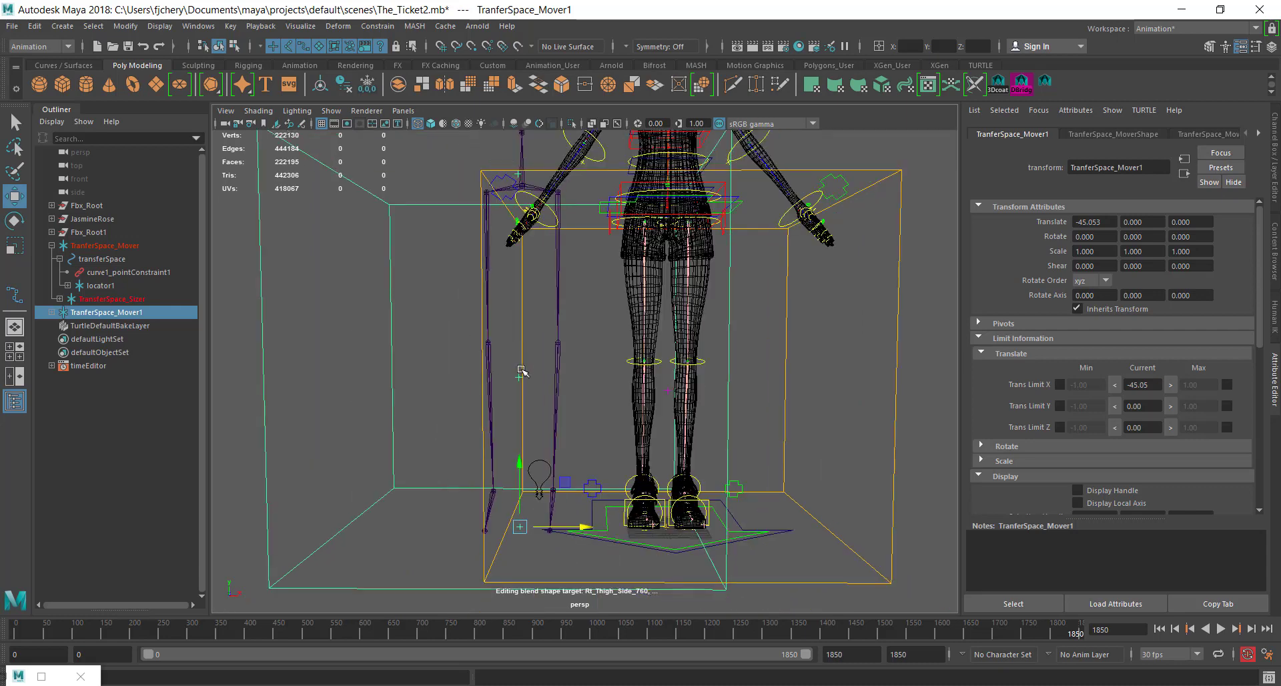
pyautogui.keyDown('alt'); pyautogui.moveTo(458, 362); pyautogui.dragTo(544, 375); pyautogui.keyUp('alt')
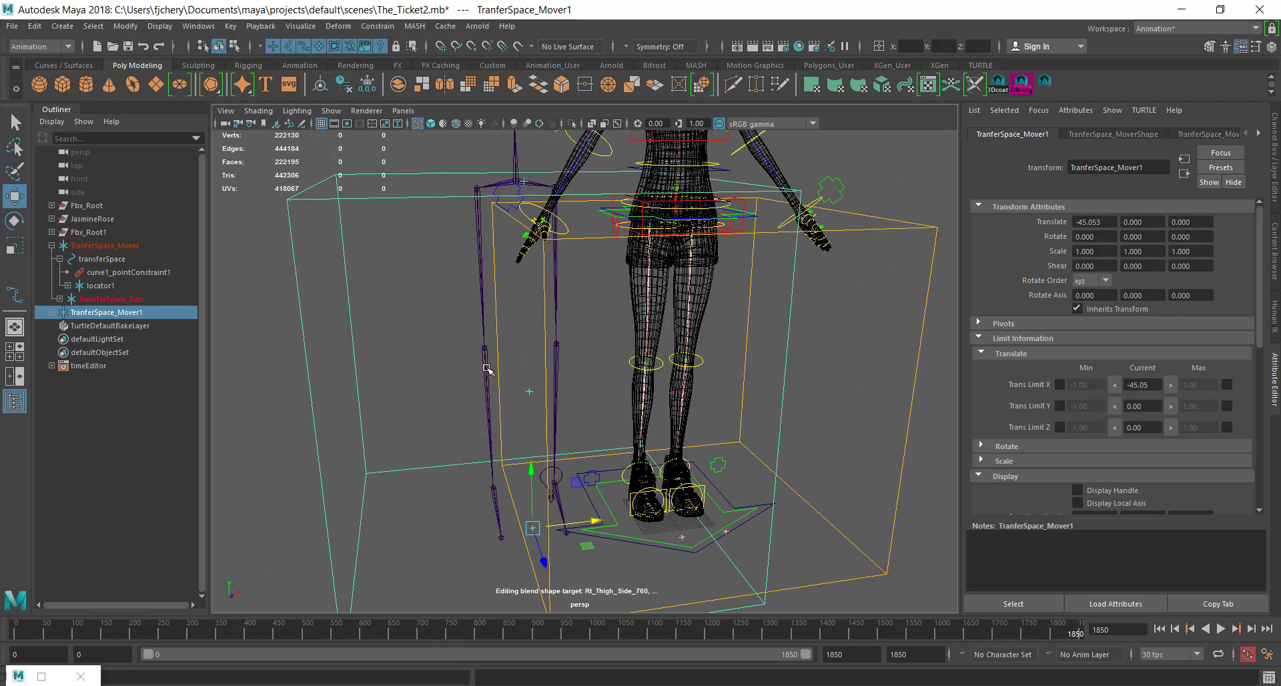
pyautogui.keyDown('alt'); pyautogui.moveTo(617, 435); pyautogui.dragTo(688, 391); pyautogui.keyUp('alt')
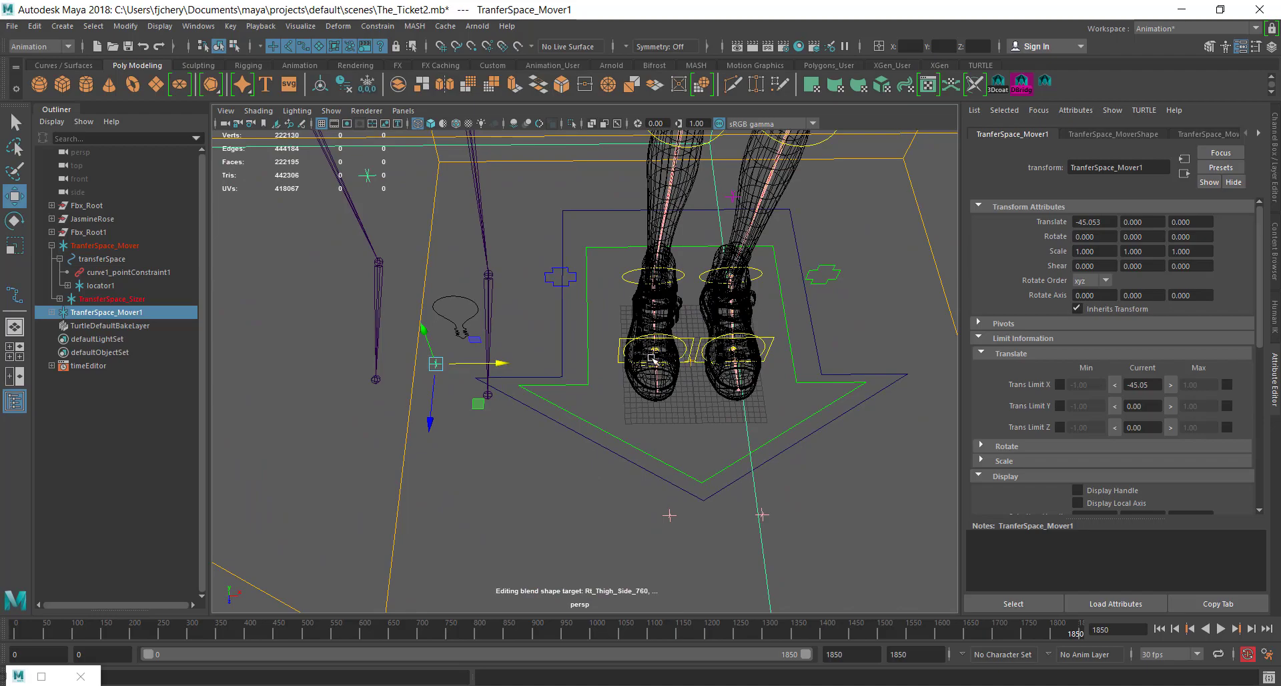
pyautogui.keyDown('alt'); pyautogui.moveTo(423, 334); pyautogui.dragTo(494, 254); pyautogui.keyUp('alt')
# Point-constrain the duplicate's TransferSpace_Sizer to the Hips joint of the offset skeleton.
pyautogui.click(504, 236)
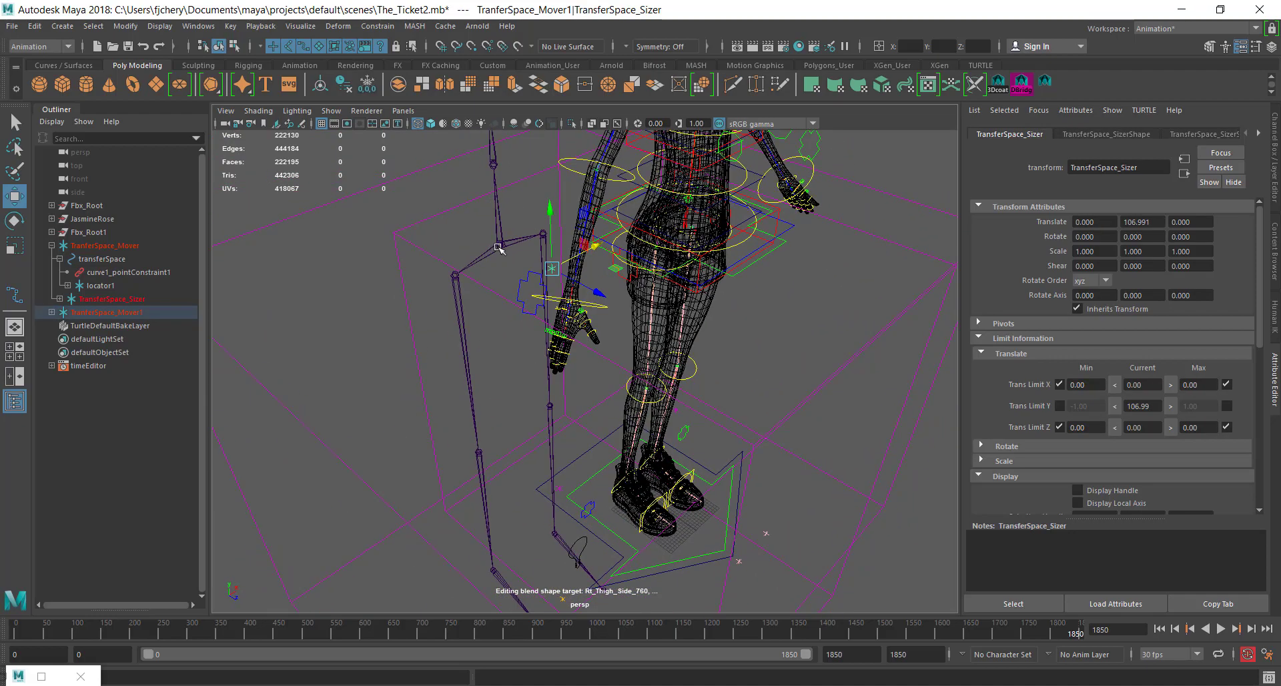
pyautogui.click(499, 247)
pyautogui.scroll(6, 552, 280)
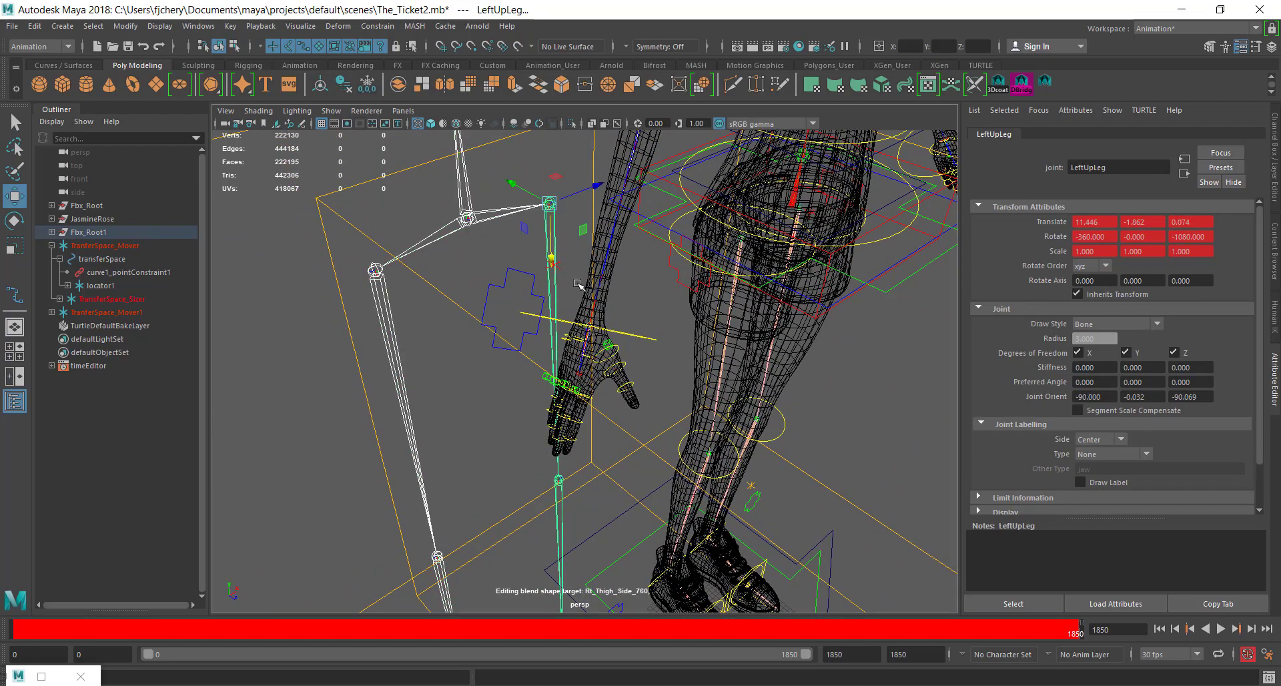
pyautogui.keyDown('alt'); pyautogui.moveTo(577, 288); pyautogui.dragTo(610, 294); pyautogui.keyUp('alt')
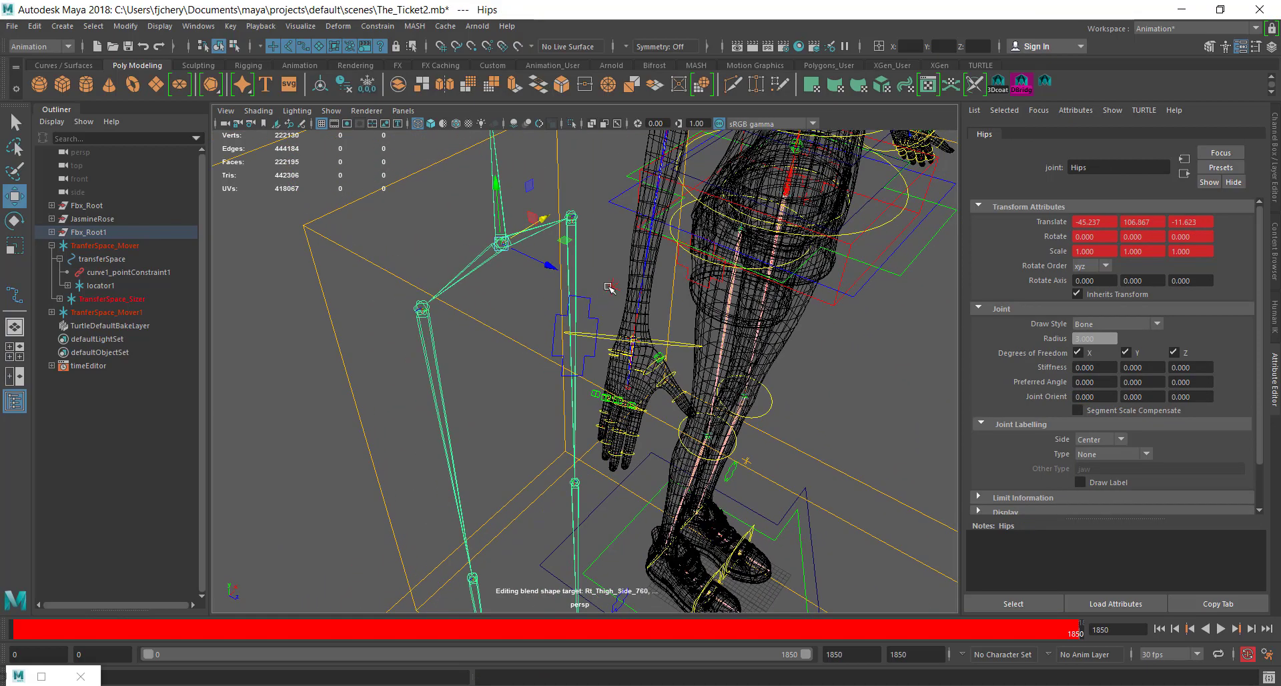
pyautogui.click(609, 287)
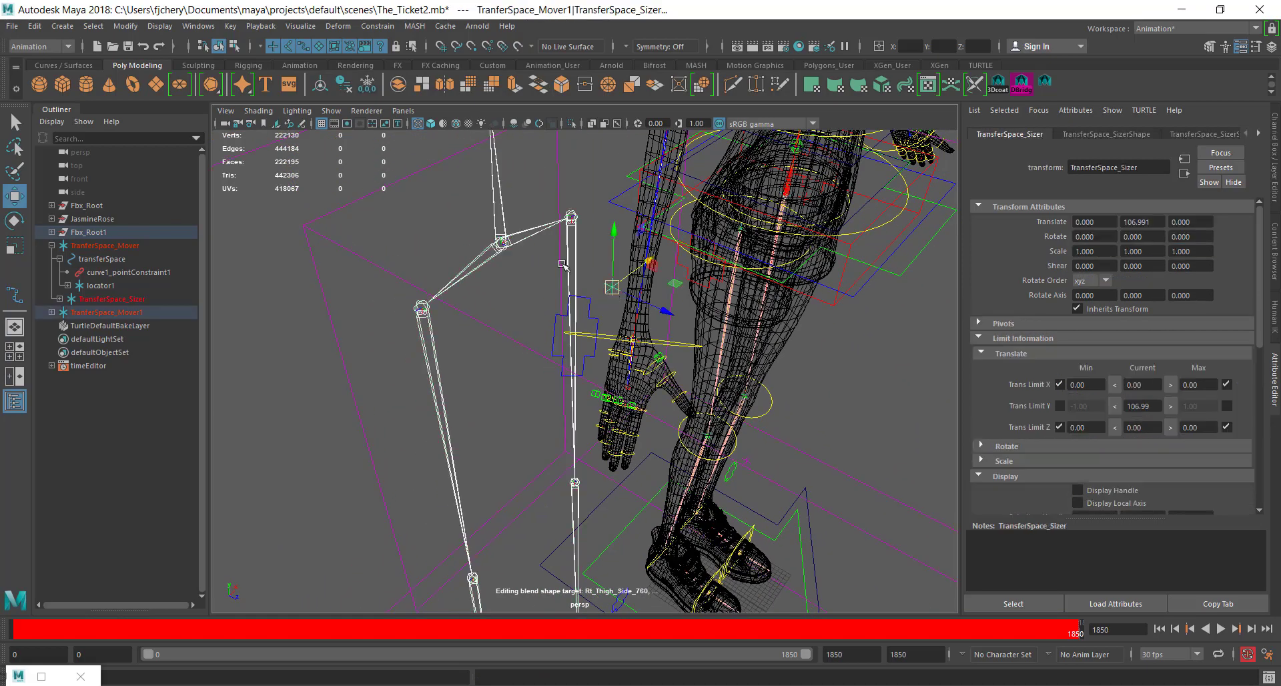
pyautogui.click(368, 26)
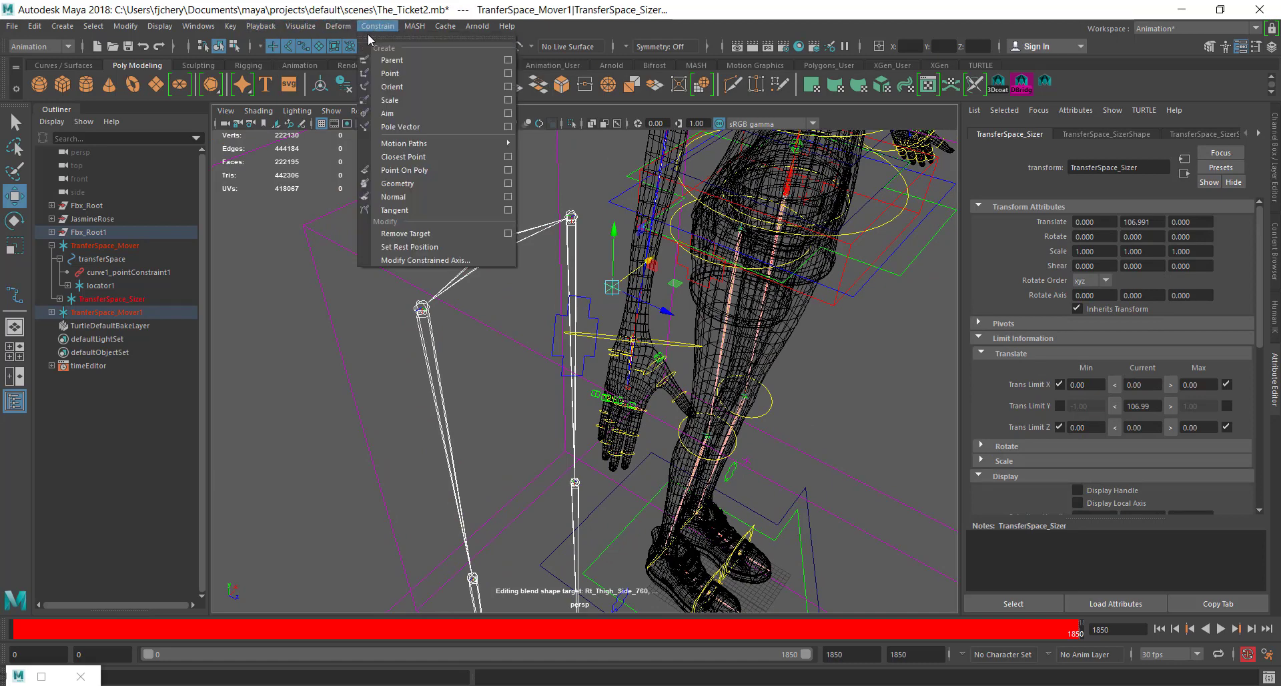
pyautogui.click(470, 74)
pyautogui.keyDown('alt'); pyautogui.moveTo(654, 301); pyautogui.dragTo(605, 286); pyautogui.keyUp('alt')
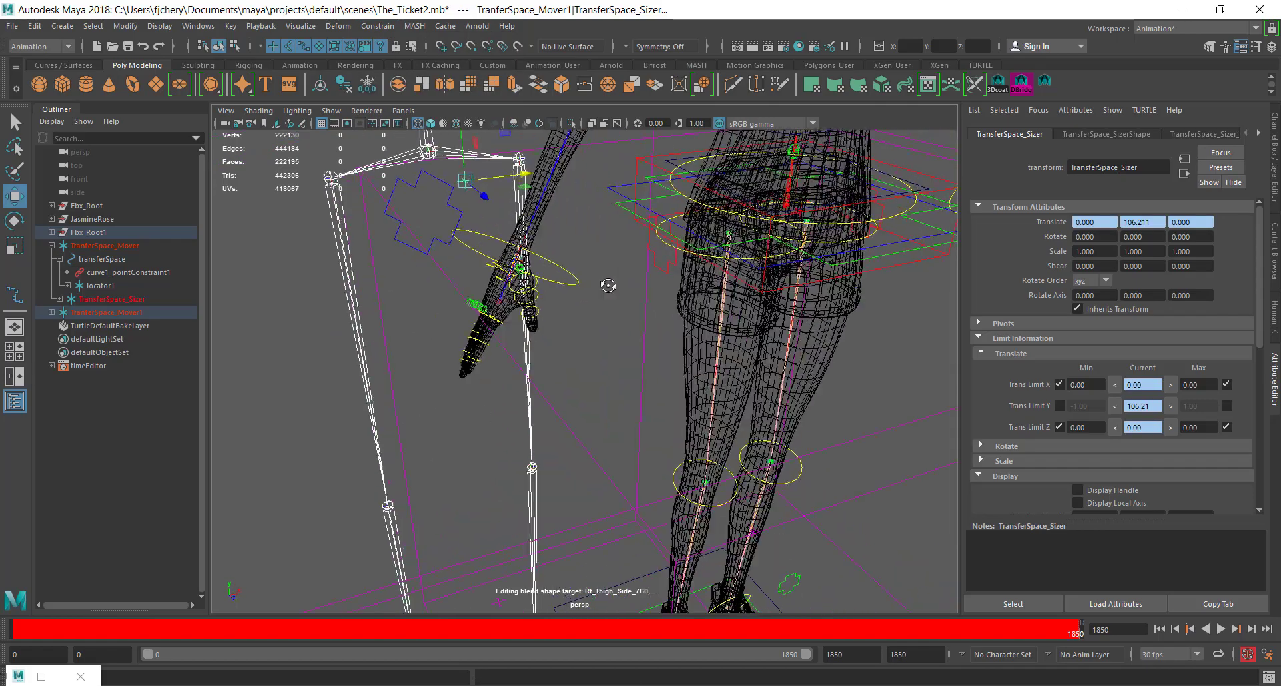
pyautogui.keyDown('alt'); pyautogui.moveTo(581, 268); pyautogui.dragTo(621, 354, button='middle'); pyautogui.keyUp('alt')
pyautogui.keyDown('alt'); pyautogui.moveTo(614, 347); pyautogui.dragTo(660, 291); pyautogui.keyUp('alt')
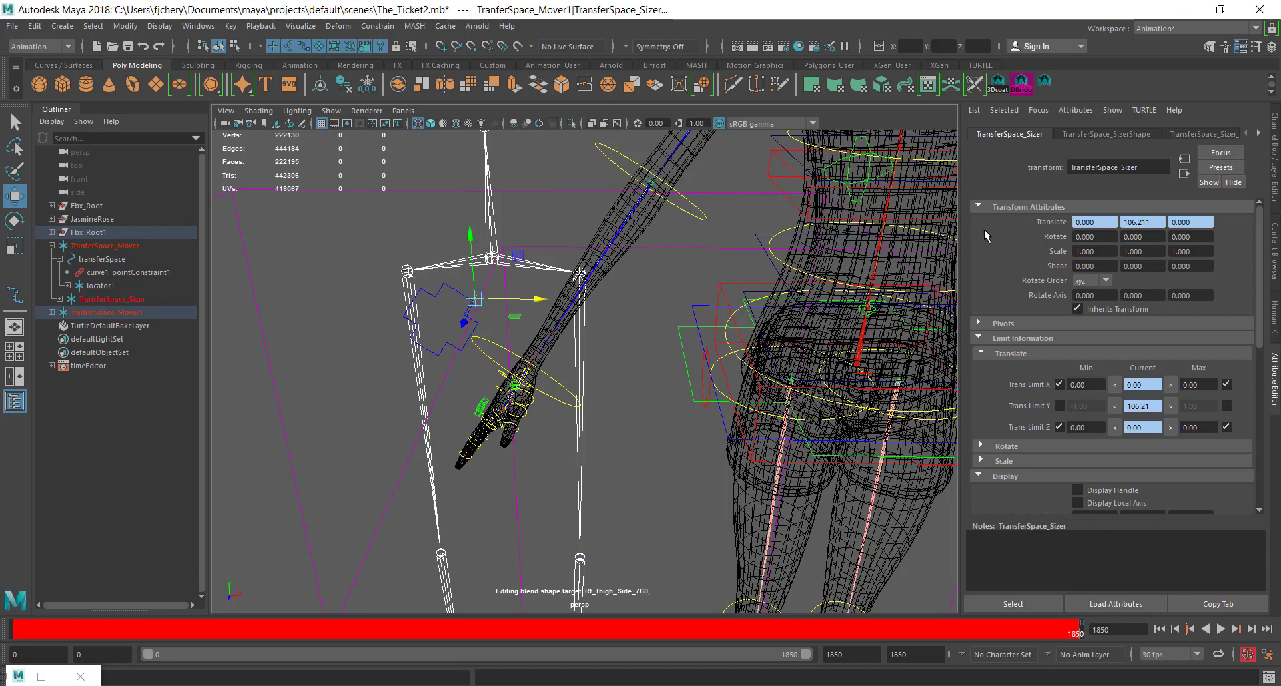
# Break the connections on Translate X, Y and Z of the duplicate's TransferSpace_Sizer and clear the selection.
pyautogui.click(1274, 161)
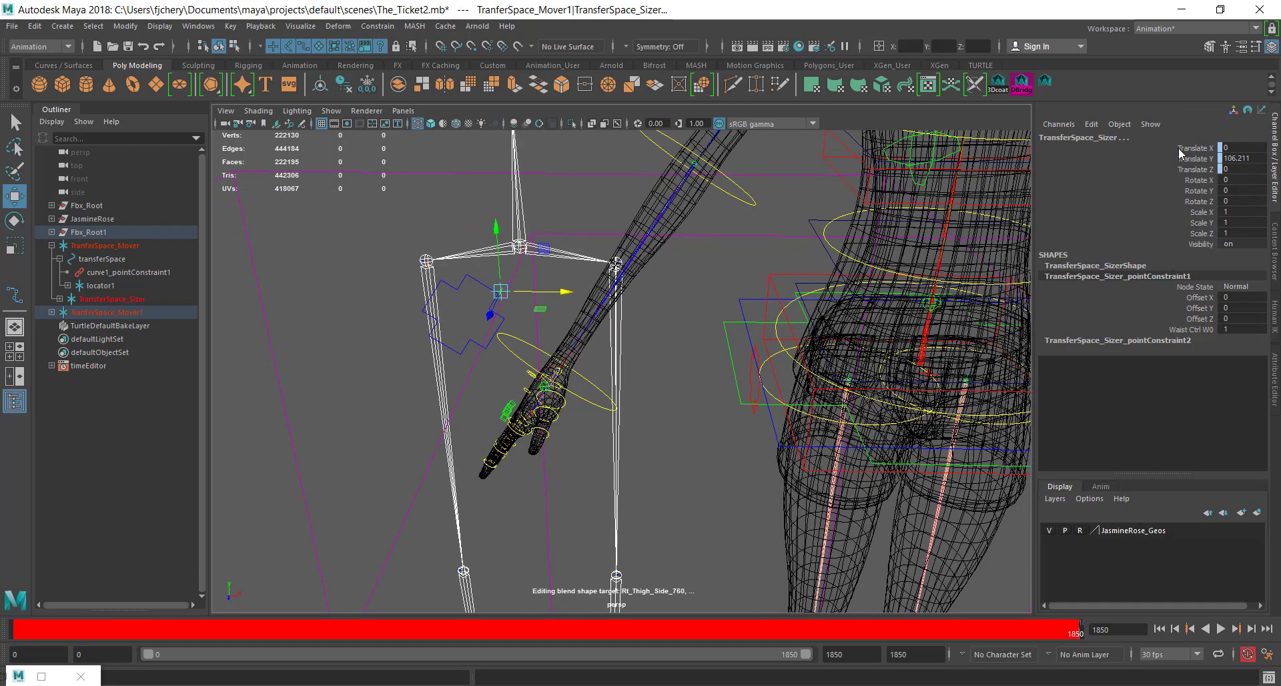
pyautogui.moveTo(1178, 146); pyautogui.dragTo(1183, 168)
pyautogui.rightClick(1182, 168)
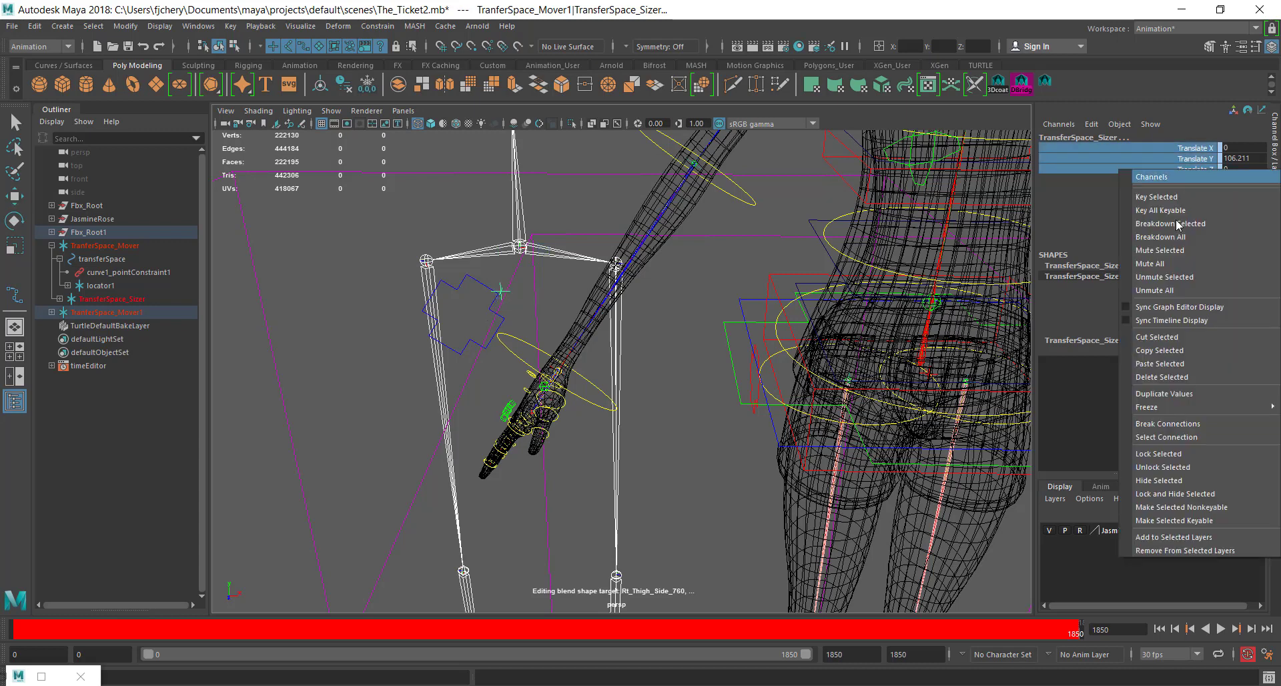
pyautogui.click(1192, 429)
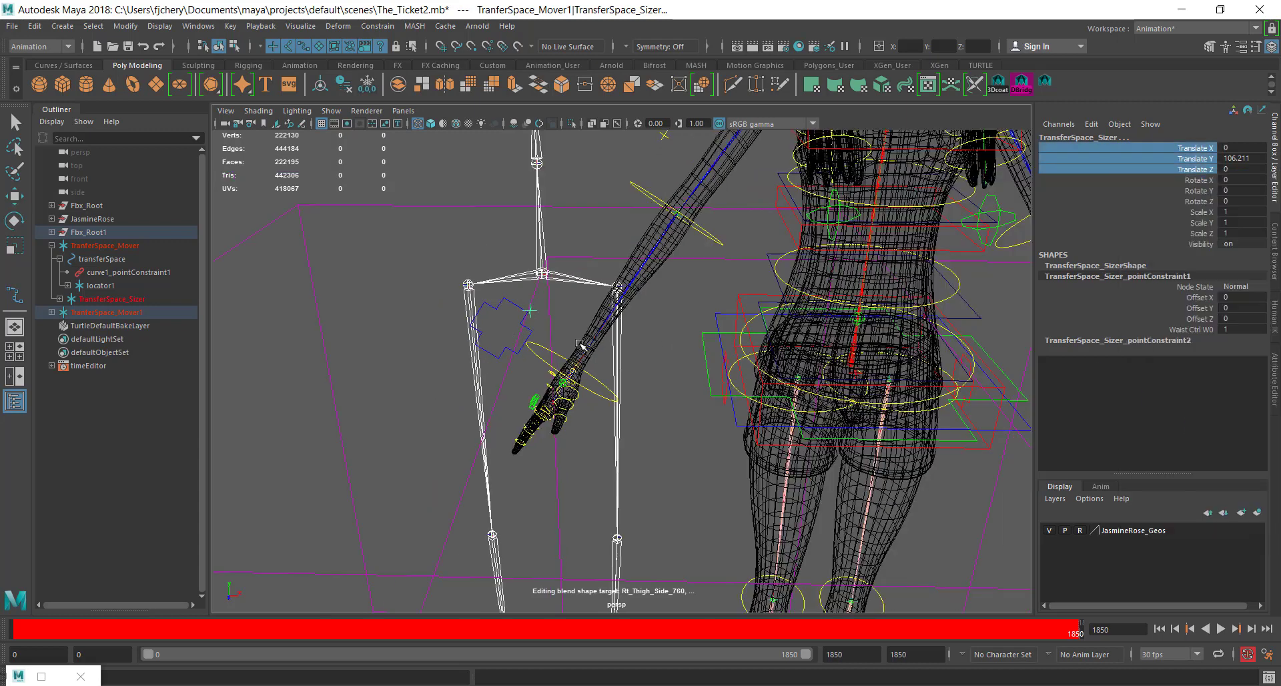
pyautogui.click(471, 227)
# Set the outliner color of TranferSpace_Mover1 to bright blue with hue 221.71, saturation 1.000 and value 1.000.
pyautogui.scroll(-1, 461, 351)
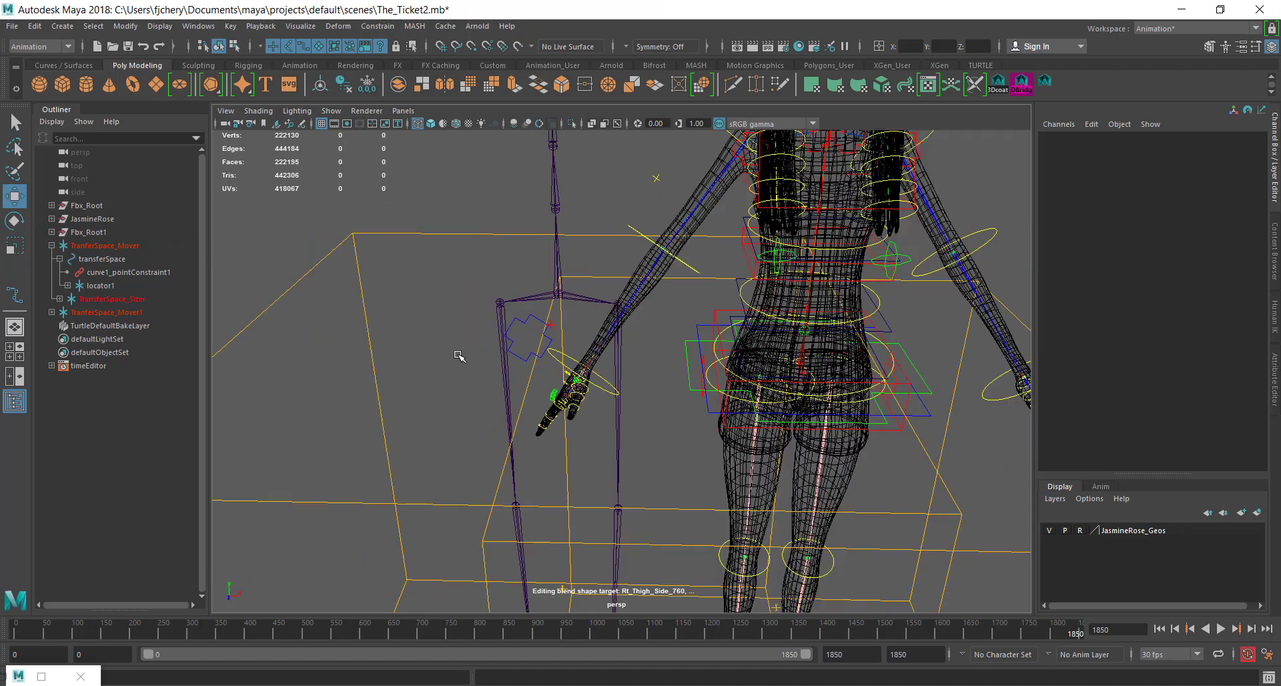
pyautogui.keyDown('alt'); pyautogui.moveTo(412, 442); pyautogui.dragTo(480, 136, button='middle'); pyautogui.keyUp('alt')
pyautogui.scroll(-2, 537, 463)
pyautogui.keyDown('alt'); pyautogui.moveTo(537, 463); pyautogui.dragTo(631, 414); pyautogui.keyUp('alt')
pyautogui.click(627, 407)
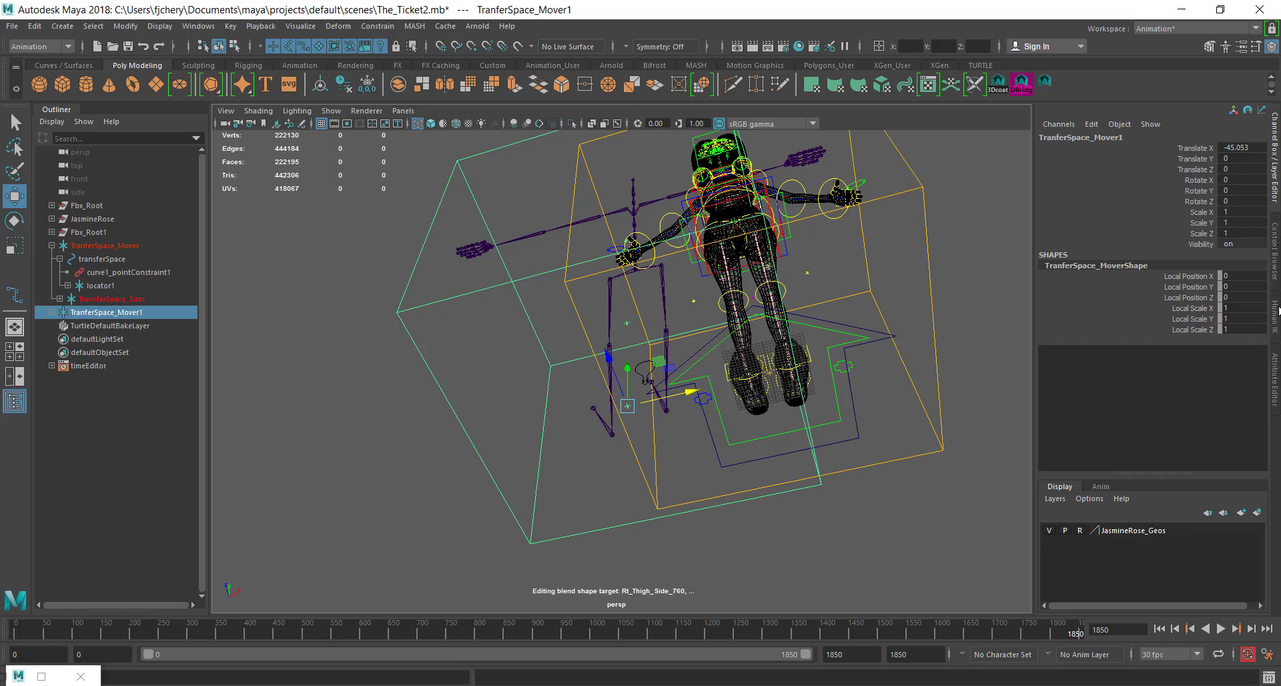
pyautogui.click(1275, 379)
pyautogui.scroll(-8, 1251, 401)
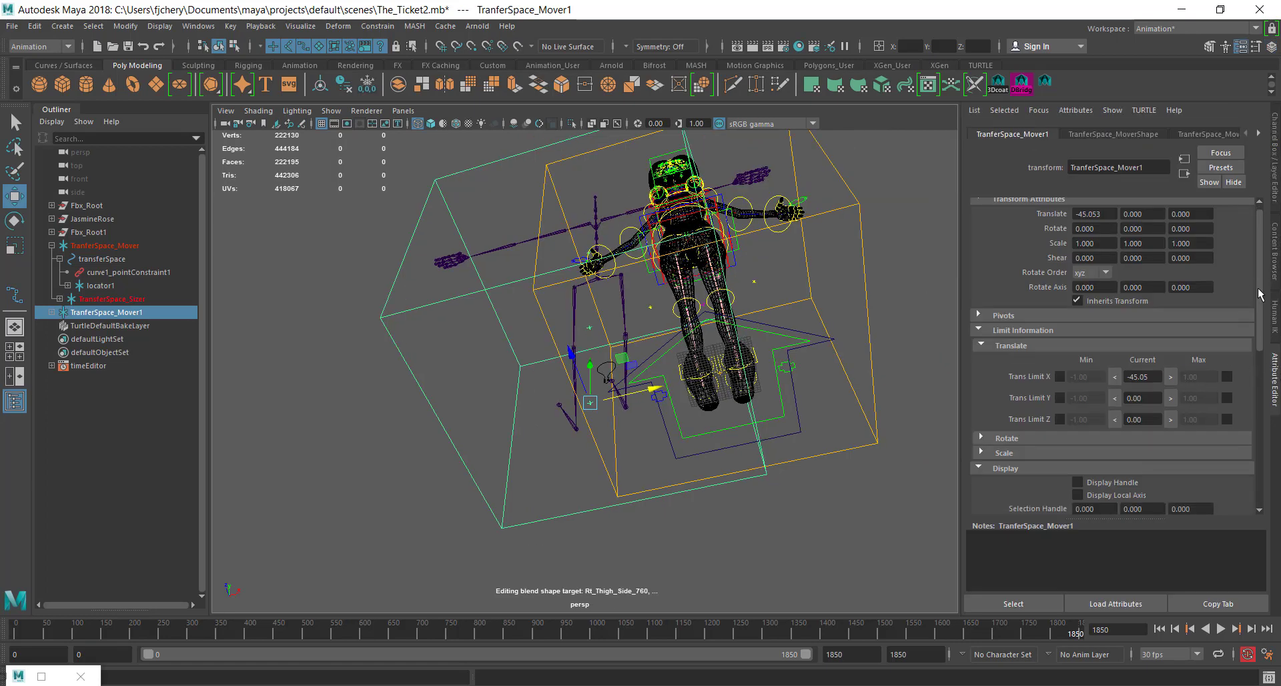
pyautogui.scroll(3, 1253, 408)
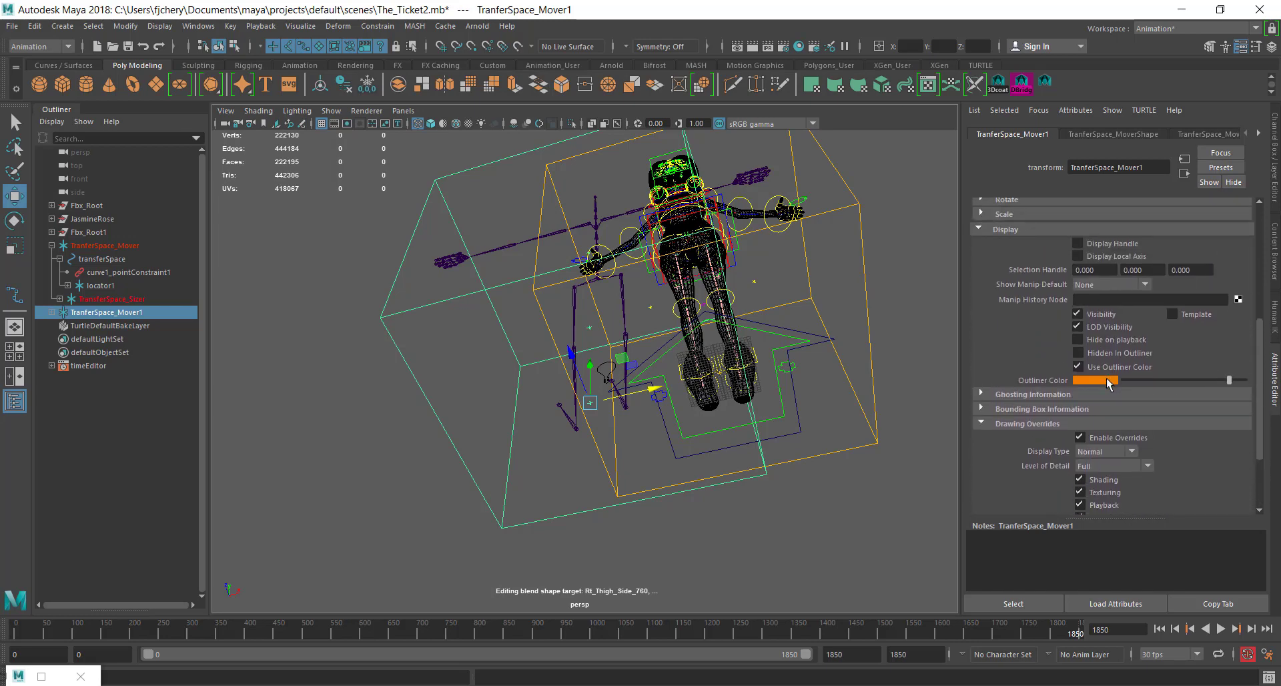
pyautogui.click(1096, 380)
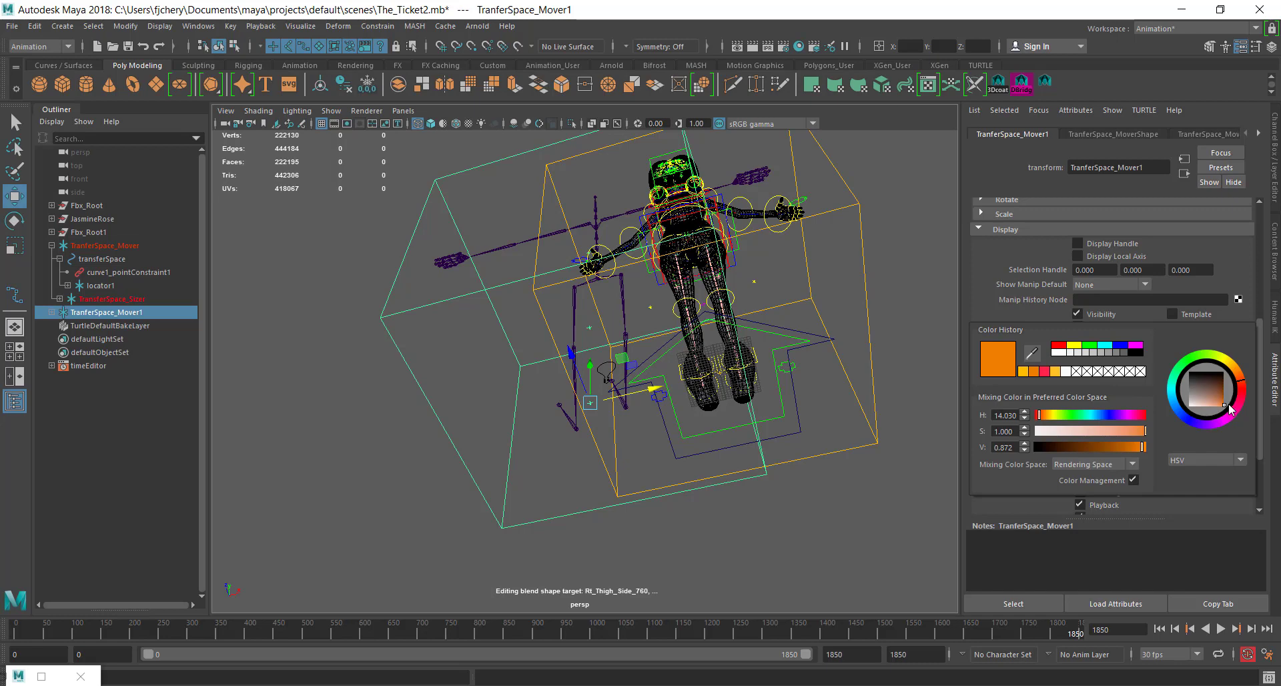
pyautogui.click(1178, 422)
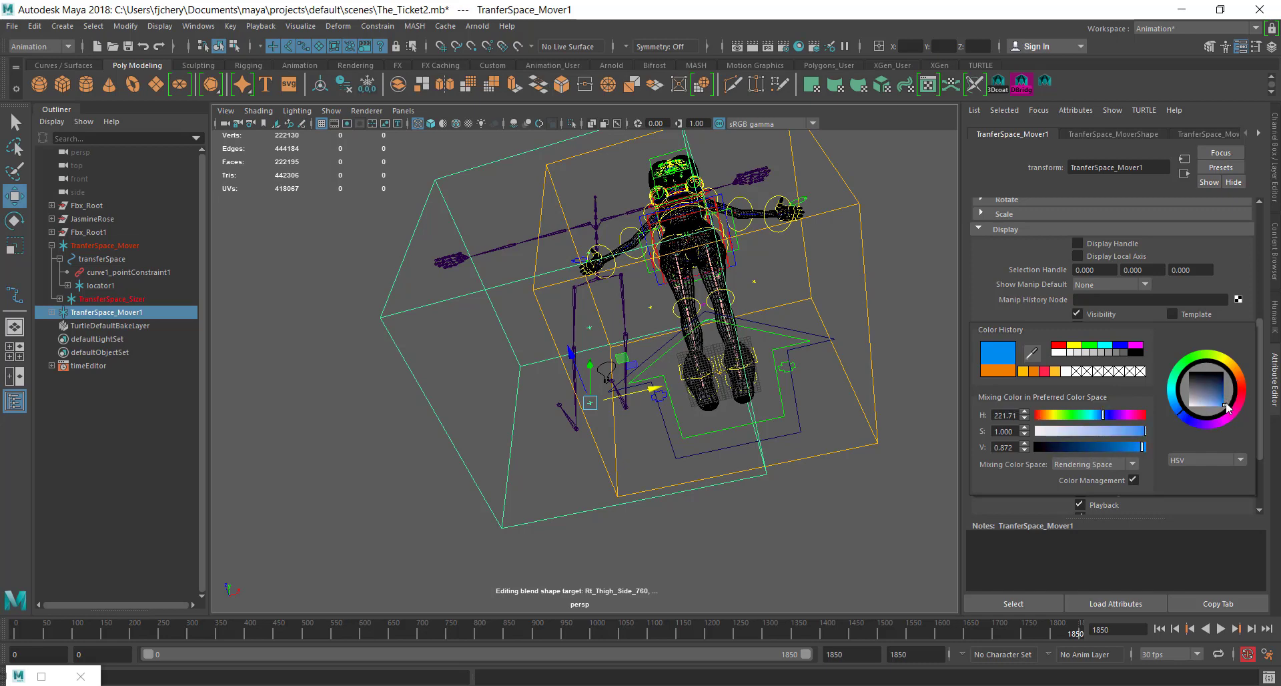
pyautogui.moveTo(1226, 403); pyautogui.dragTo(1223, 406)
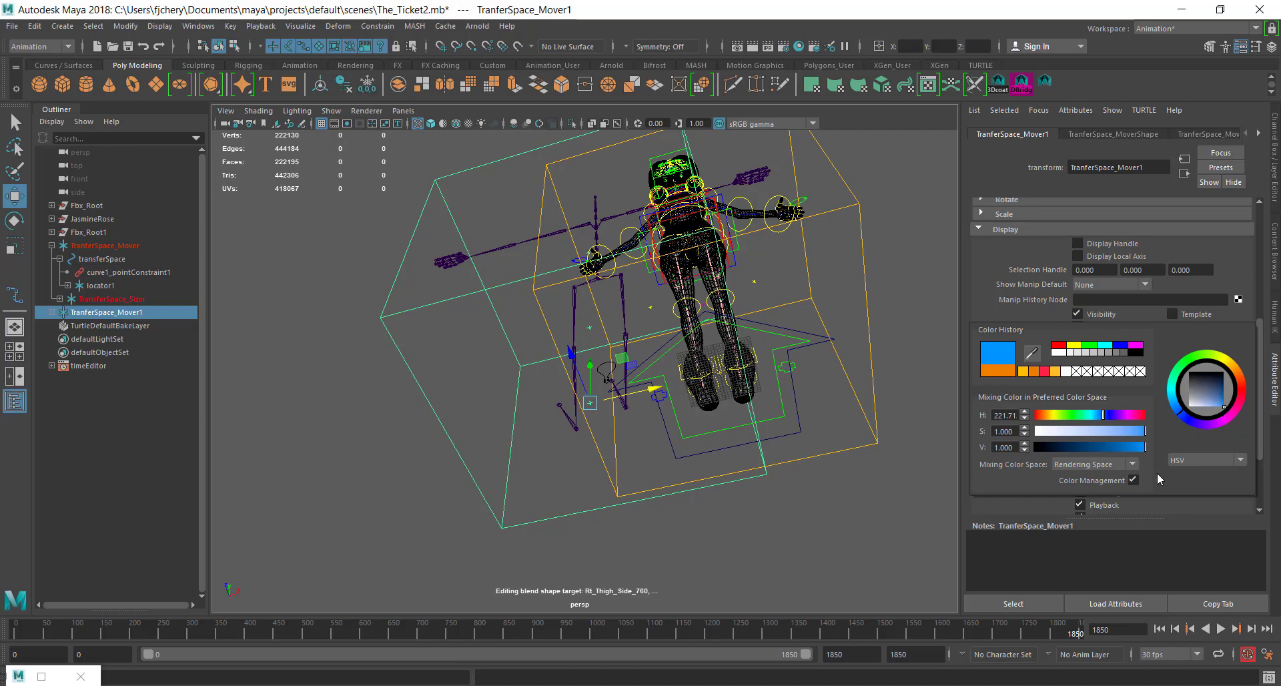
pyautogui.click(934, 473)
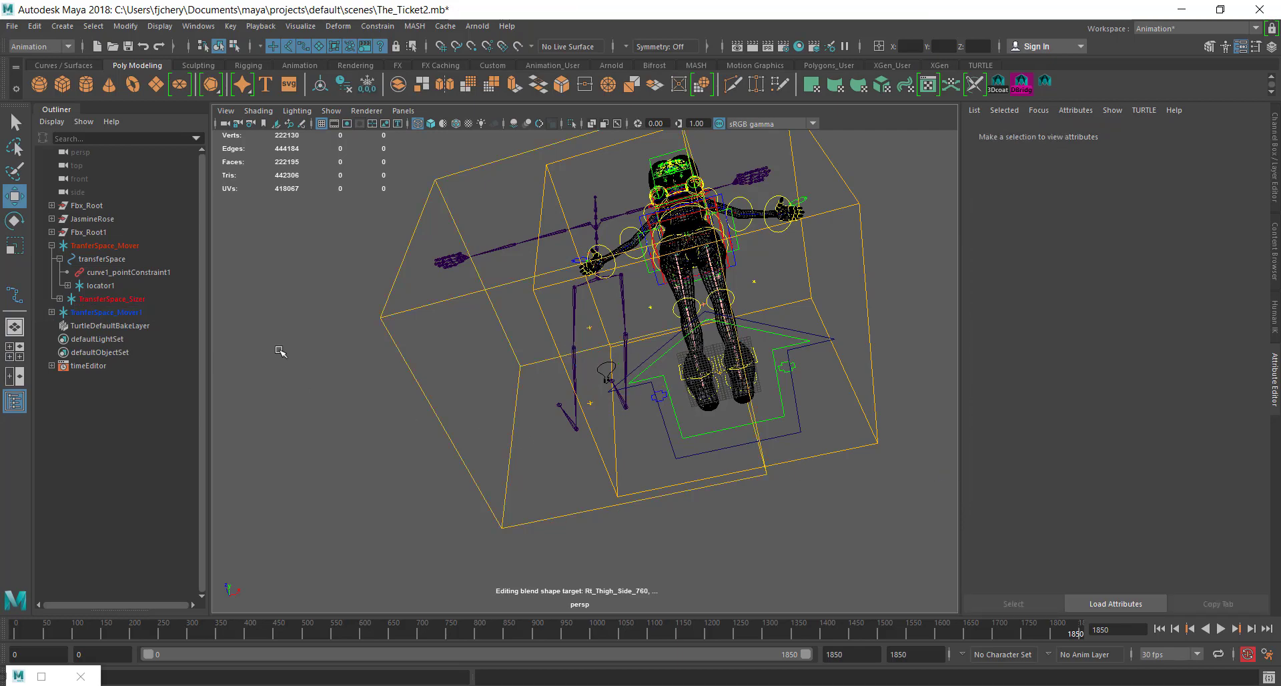
# Set the drawing override color of TranferSpace_Mover1 to blue, sampled from its outliner color.
pyautogui.keyDown('alt'); pyautogui.moveTo(472, 394); pyautogui.dragTo(600, 426); pyautogui.keyUp('alt')
pyautogui.click(594, 423)
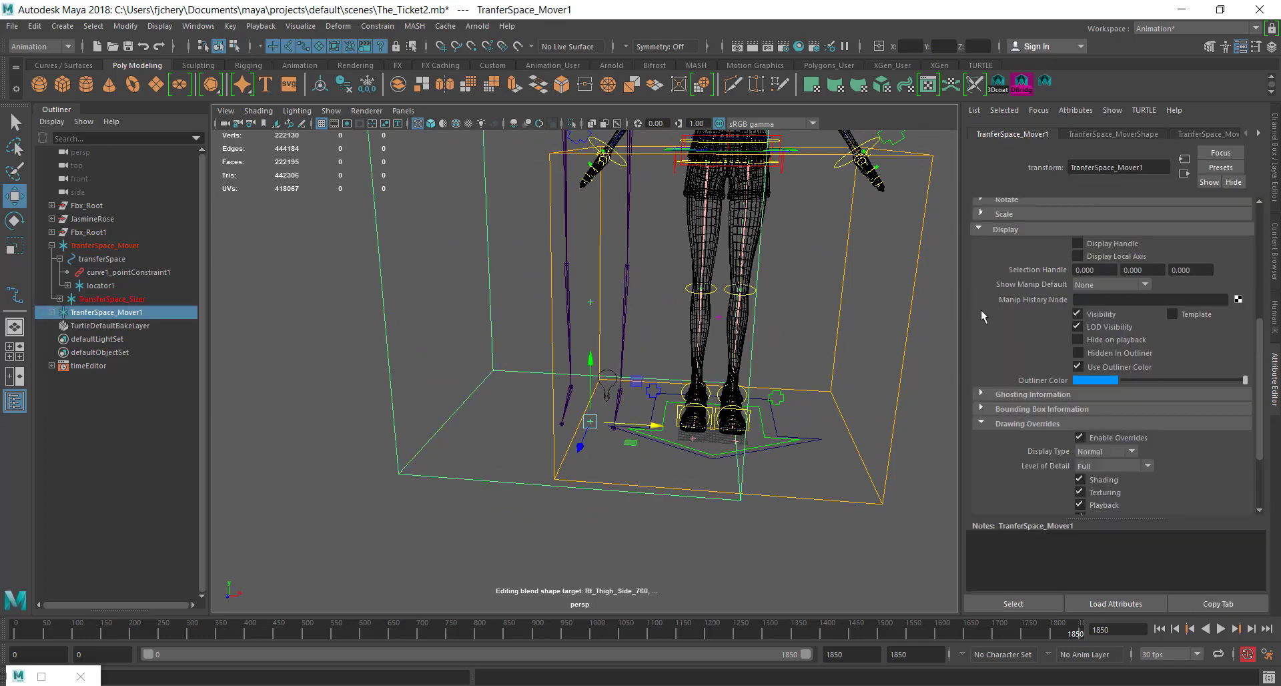
pyautogui.scroll(-3, 1194, 454)
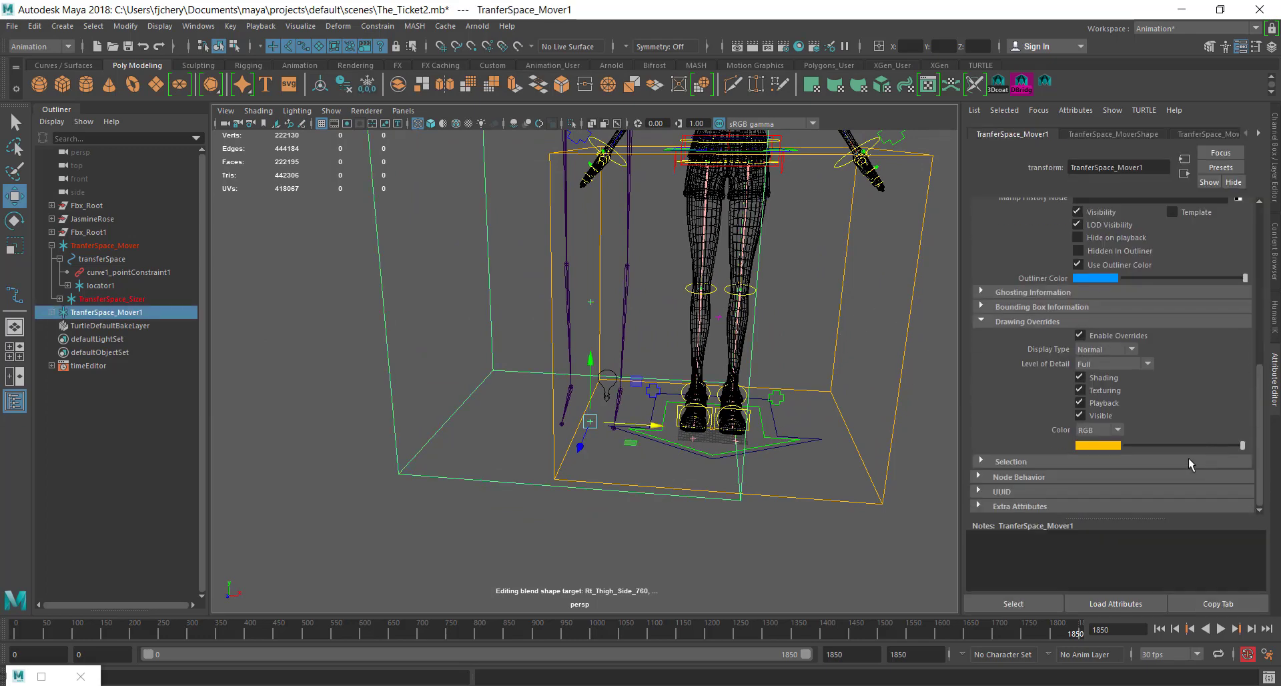
pyautogui.click(1110, 445)
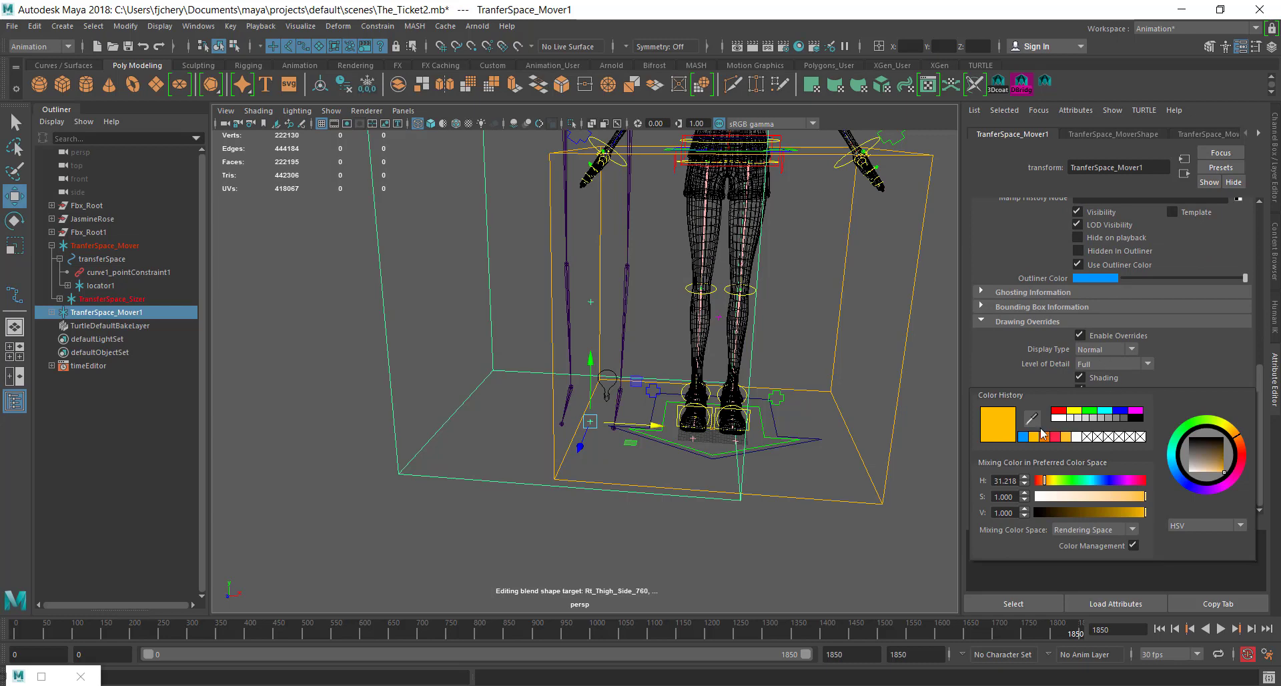
pyautogui.click(1032, 419)
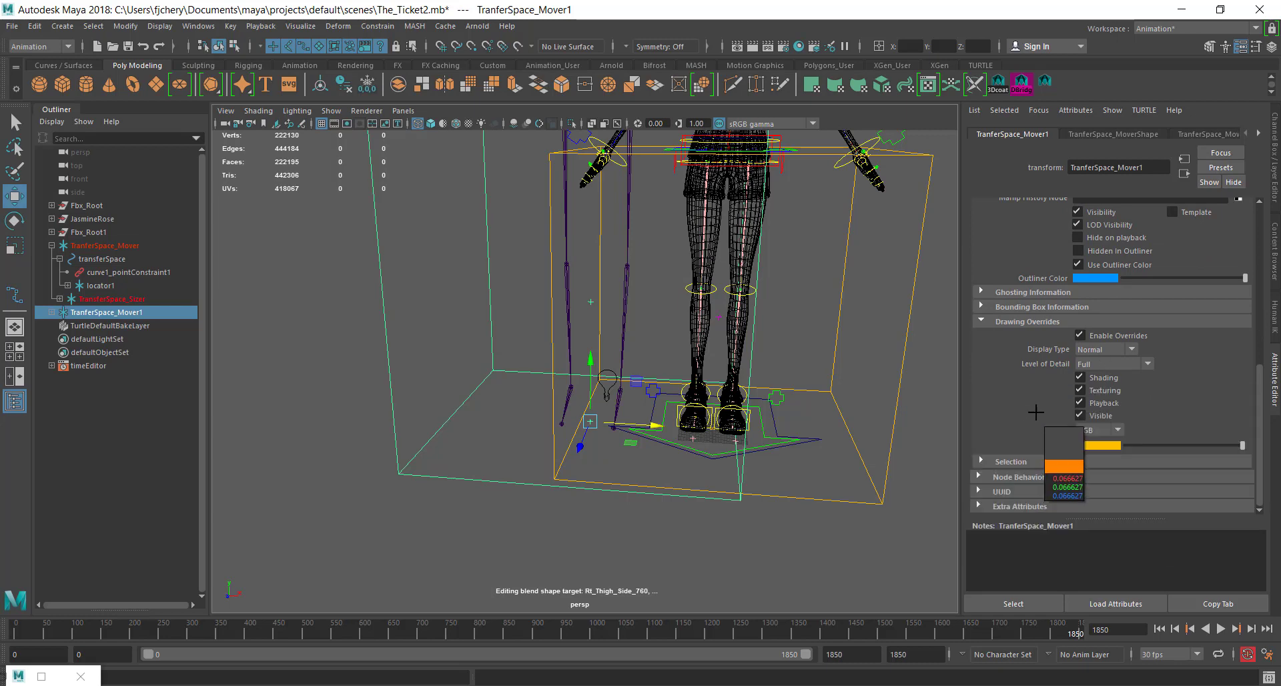
pyautogui.click(1096, 276)
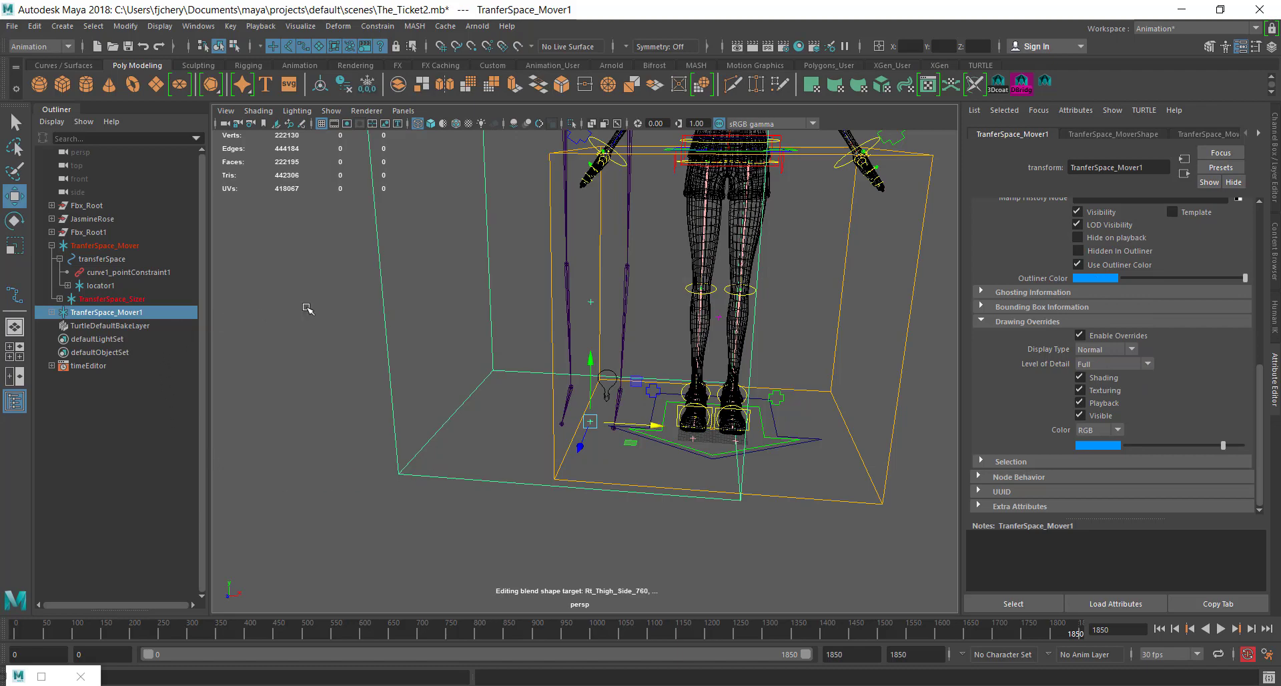
pyautogui.click(371, 361)
pyautogui.keyDown('alt'); pyautogui.moveTo(441, 426); pyautogui.dragTo(619, 429); pyautogui.keyUp('alt')
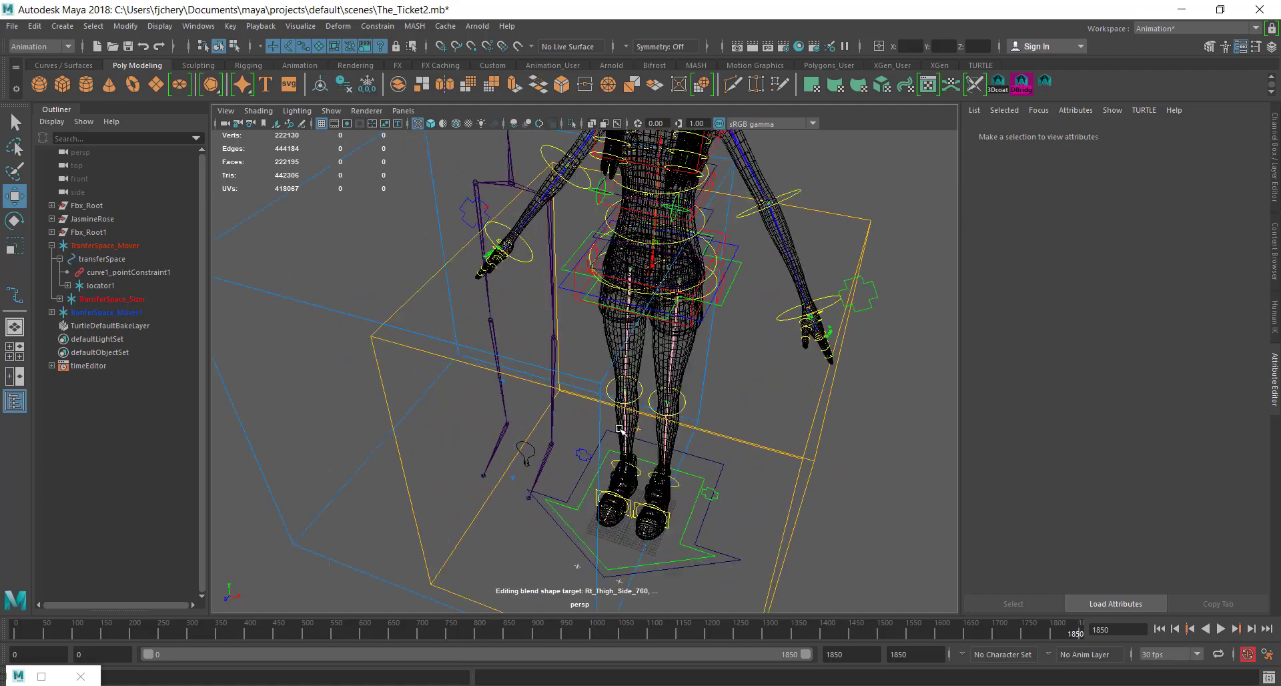
pyautogui.keyDown('alt'); pyautogui.moveTo(619, 428); pyautogui.dragTo(611, 454, button='right'); pyautogui.keyUp('alt')
pyautogui.keyDown('alt'); pyautogui.moveTo(611, 453); pyautogui.dragTo(609, 393); pyautogui.keyUp('alt')
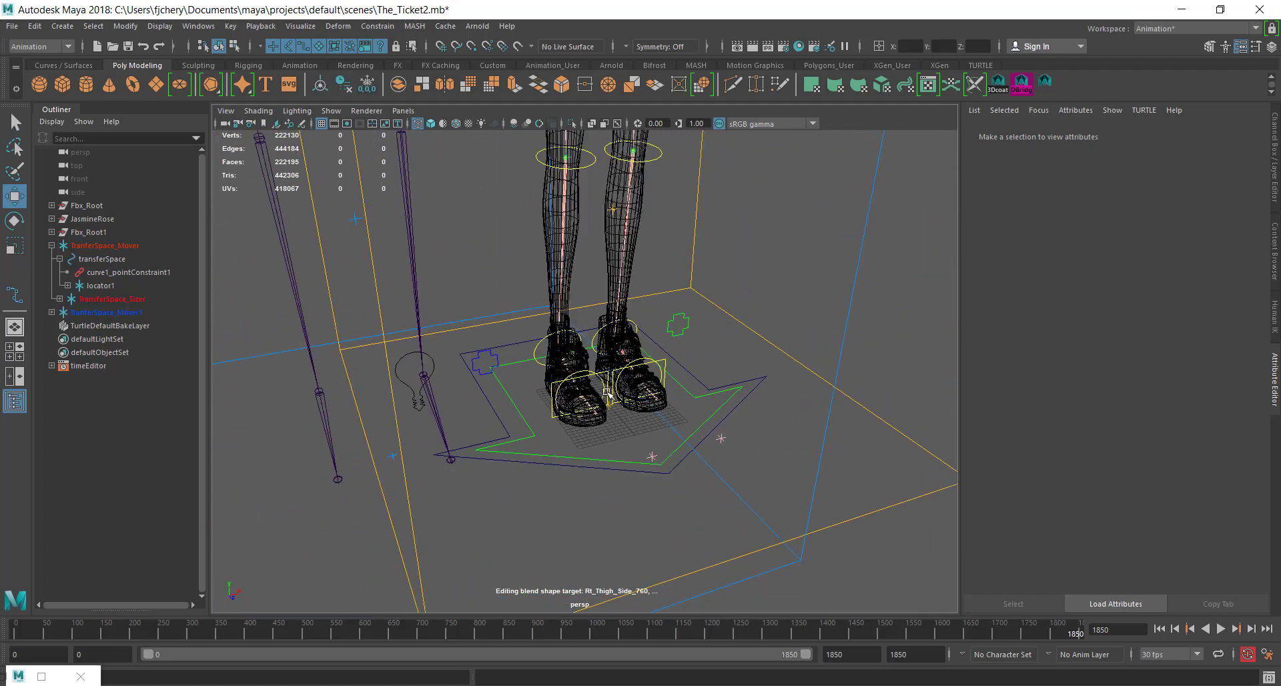
pyautogui.keyDown('alt'); pyautogui.moveTo(608, 394); pyautogui.dragTo(599, 428, button='right'); pyautogui.keyUp('alt')
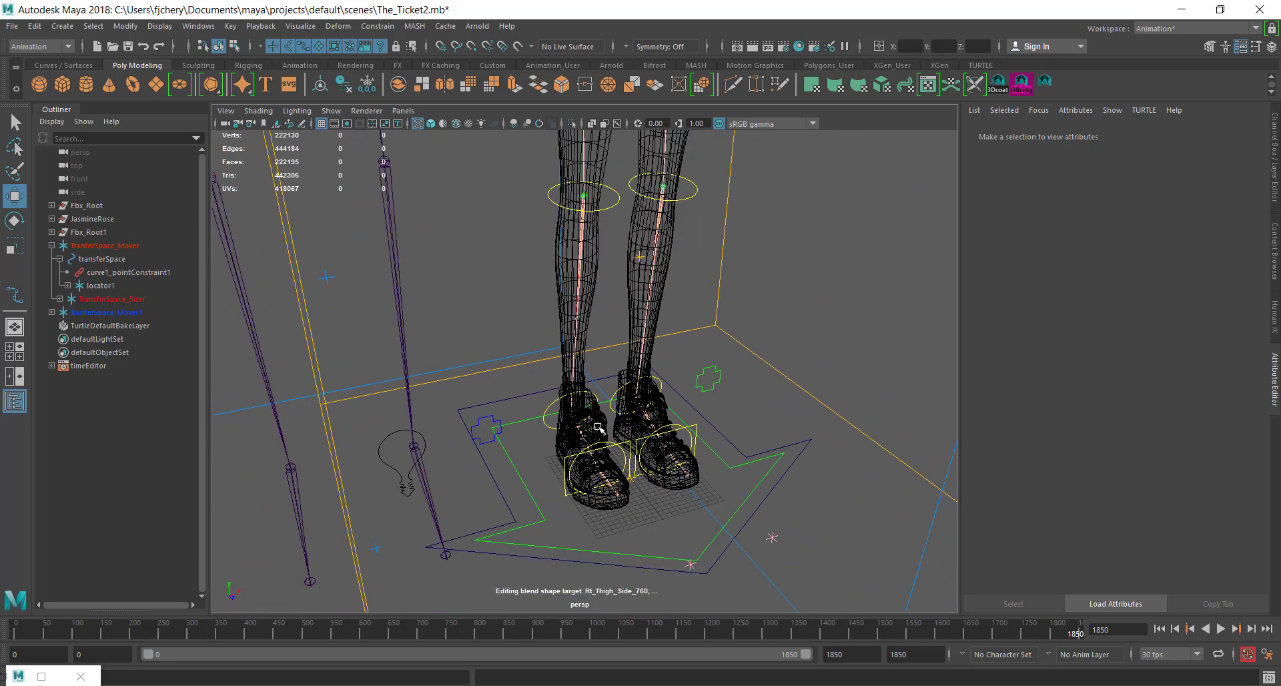
# Hide polygon objects in the perspective view so that the skeletons and controllers remain displayed.
pyautogui.click(330, 111)
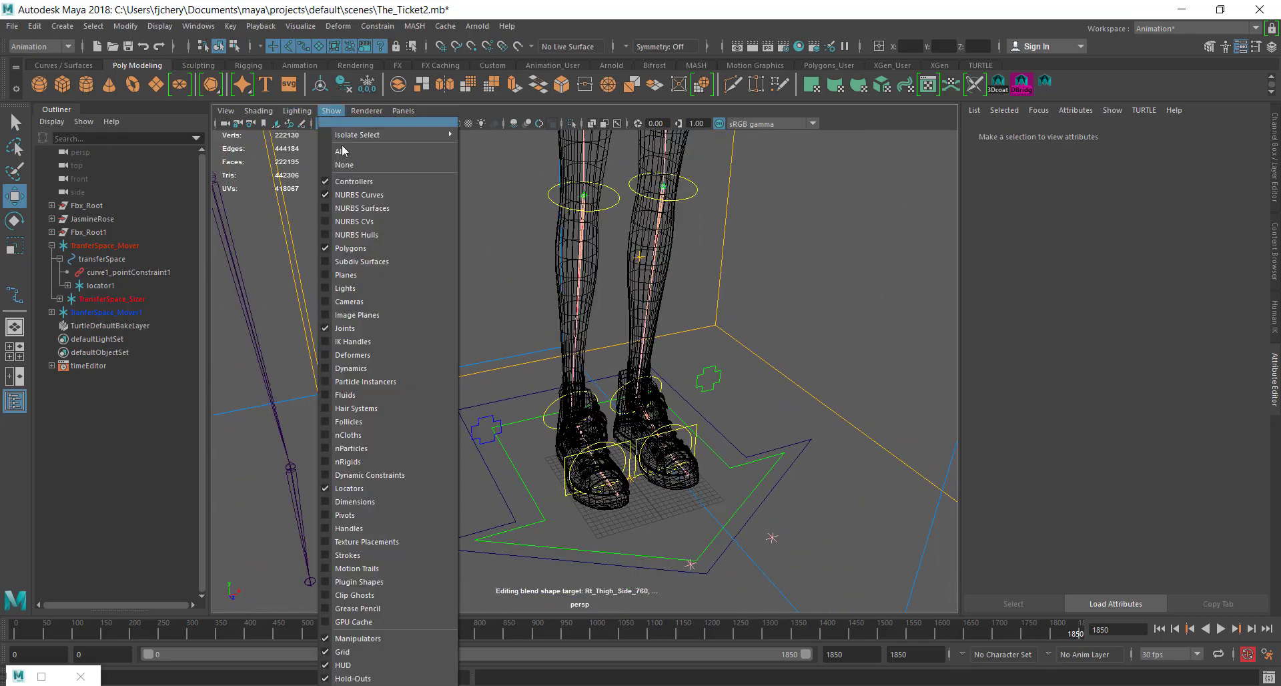
pyautogui.click(328, 248)
pyautogui.keyDown('alt'); pyautogui.moveTo(567, 308); pyautogui.dragTo(541, 415); pyautogui.keyUp('alt')
pyautogui.keyDown('alt'); pyautogui.moveTo(541, 415); pyautogui.dragTo(685, 363, button='middle'); pyautogui.keyUp('alt')
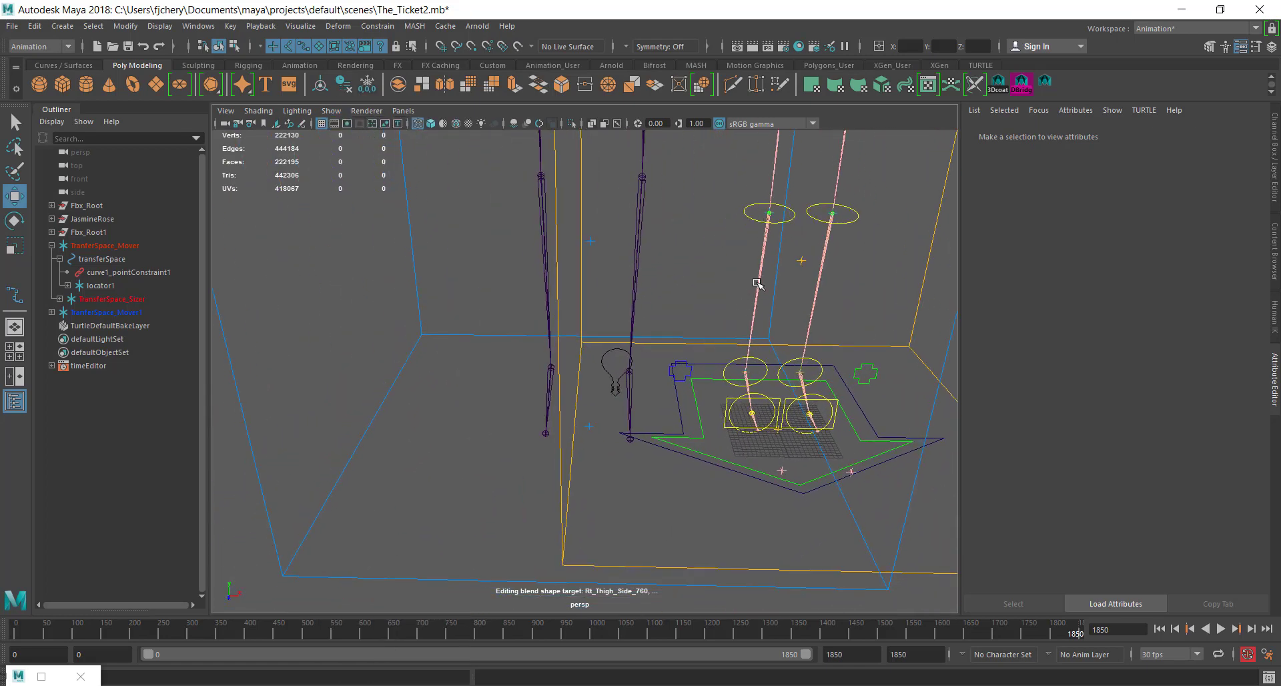
# Snap locator1 of the blue TranferSpace_Mover1 box onto the RightFoot joint of the offset skeleton.
pyautogui.click(804, 259)
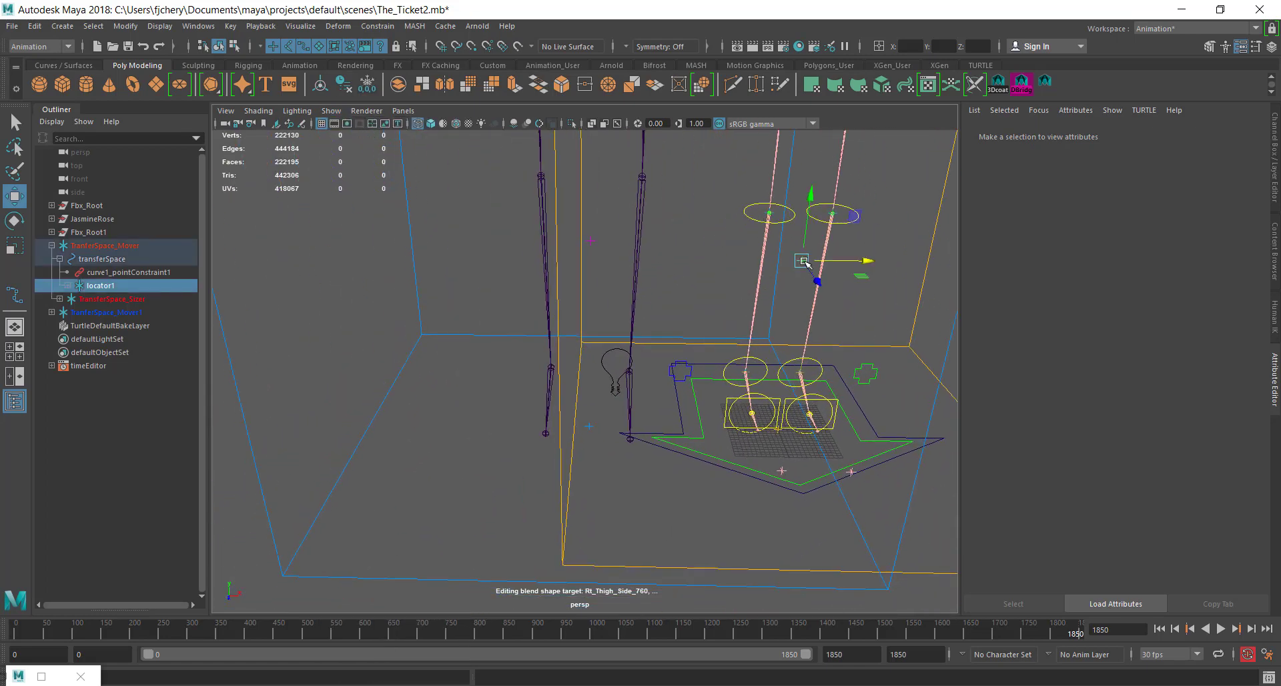
pyautogui.keyDown('alt'); pyautogui.moveTo(586, 251); pyautogui.dragTo(567, 309); pyautogui.keyUp('alt')
pyautogui.click(589, 263)
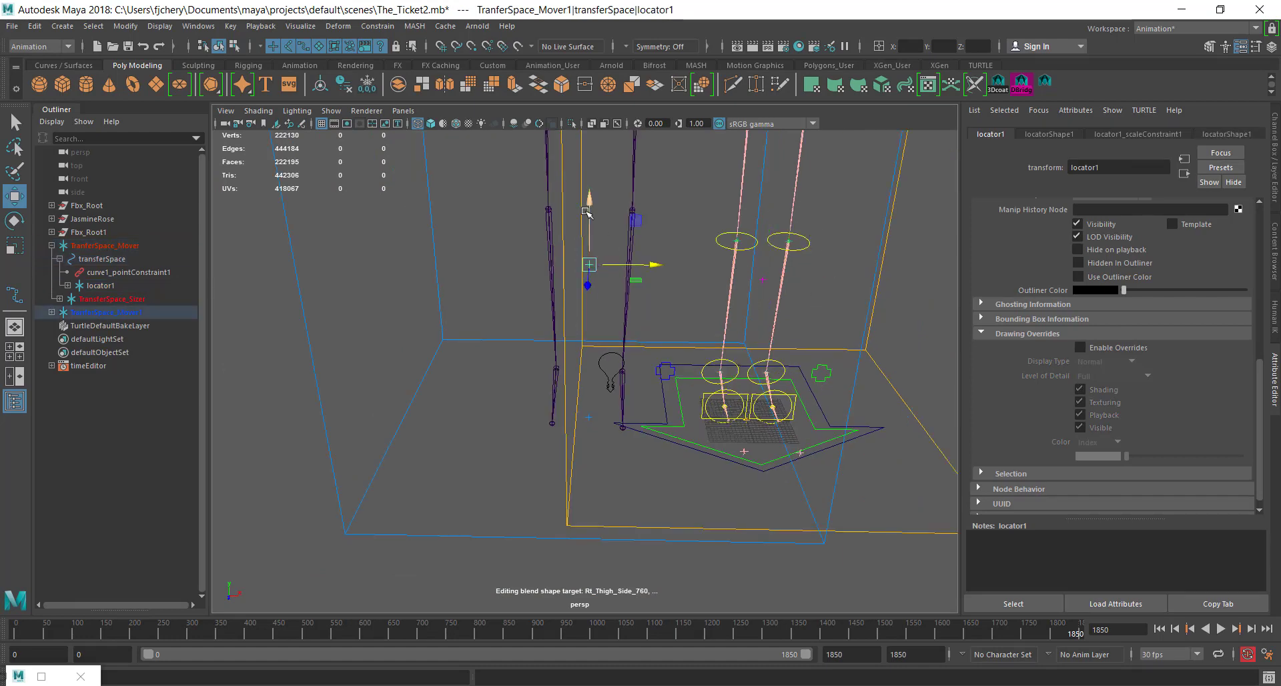
pyautogui.keyDown('alt'); pyautogui.moveTo(512, 349); pyautogui.dragTo(537, 317); pyautogui.keyUp('alt')
pyautogui.press('c')
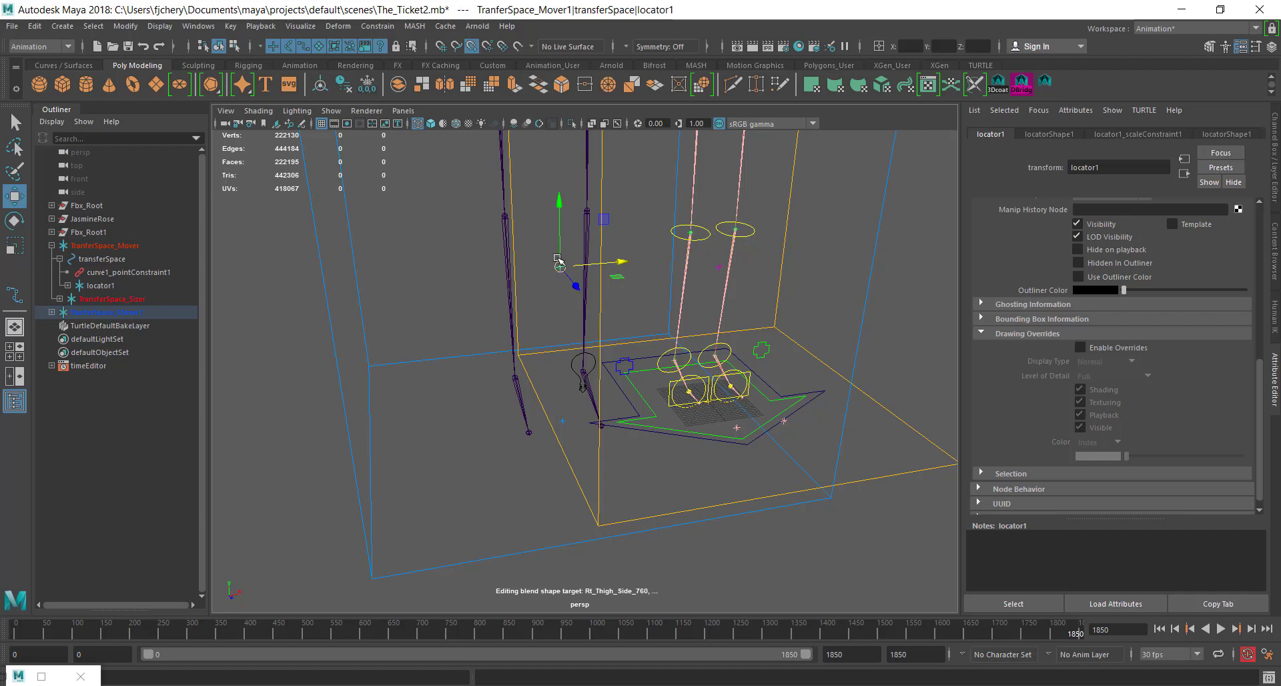
pyautogui.moveTo(560, 268); pyautogui.dragTo(536, 371)
pyautogui.scroll(5, 536, 371)
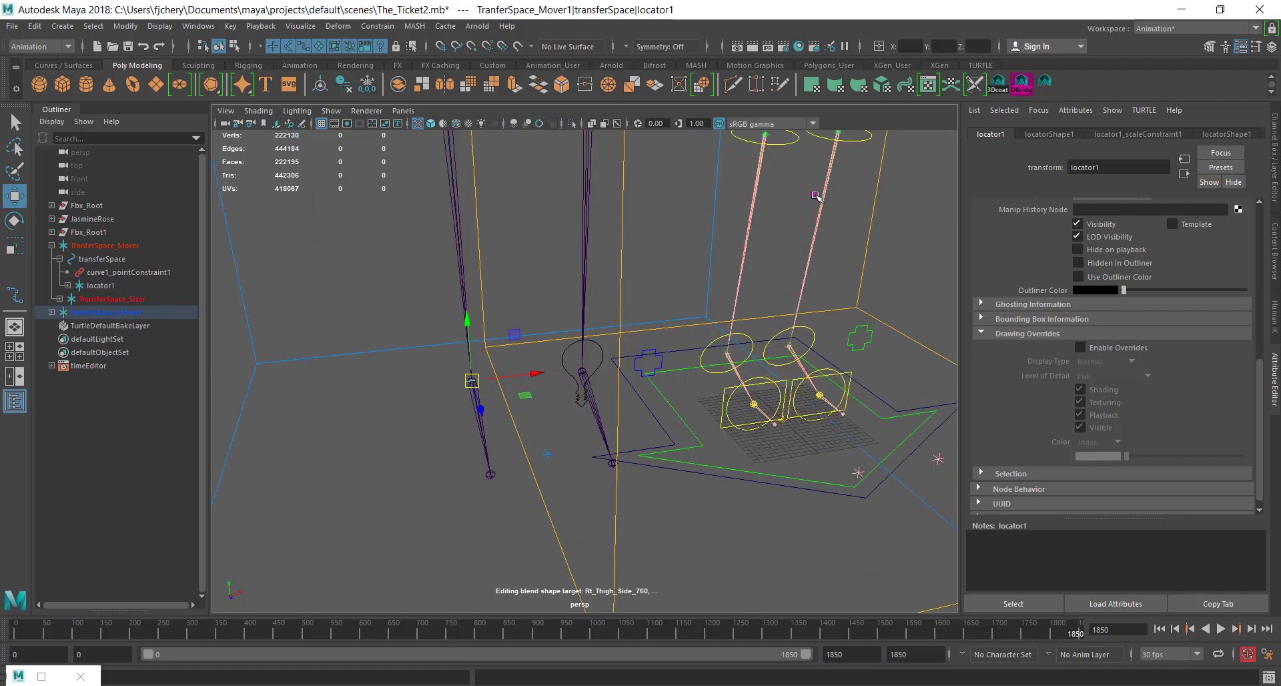
# Break the connections on Scale X, Y and Z of the blue box's locator1 at the RightFoot joint.
pyautogui.scroll(3, 474, 399)
pyautogui.keyDown('alt'); pyautogui.moveTo(411, 431); pyautogui.dragTo(550, 426); pyautogui.keyUp('alt')
pyautogui.keyDown('alt'); pyautogui.moveTo(451, 459); pyautogui.dragTo(676, 270); pyautogui.keyUp('alt')
pyautogui.click(462, 472)
pyautogui.keyDown('alt'); pyautogui.moveTo(461, 369); pyautogui.dragTo(445, 365); pyautogui.keyUp('alt')
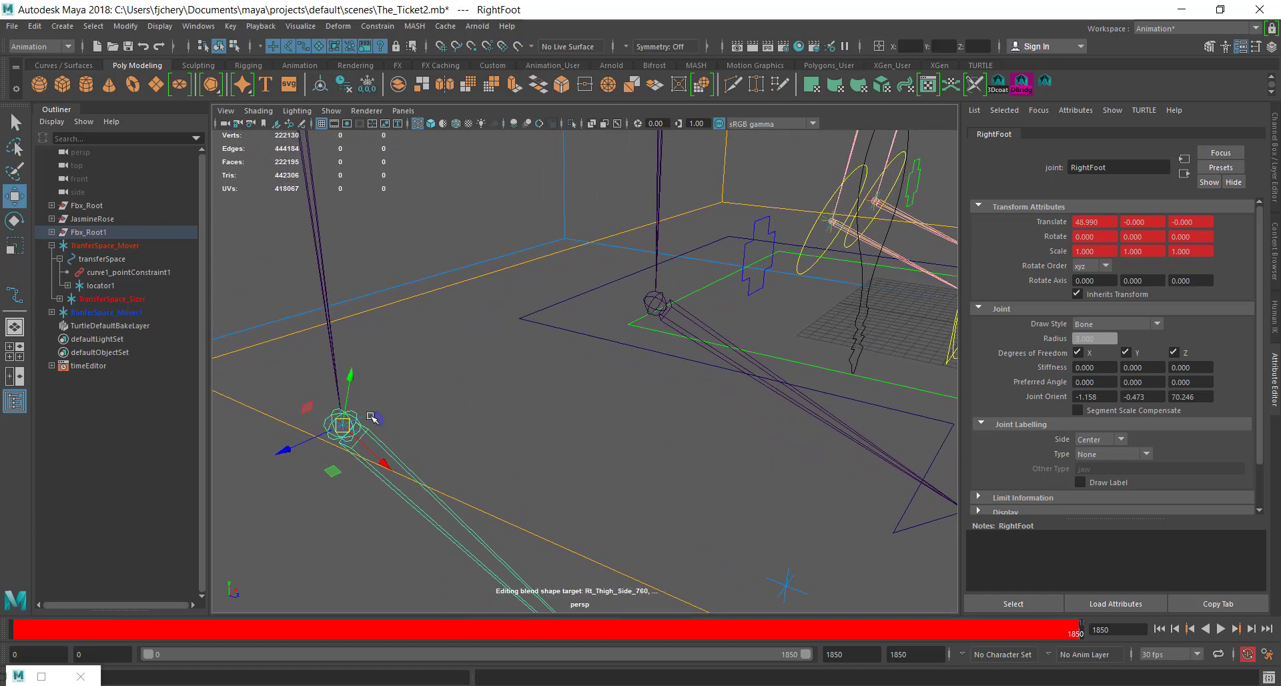
pyautogui.keyDown('alt'); pyautogui.moveTo(434, 414); pyautogui.dragTo(399, 430); pyautogui.keyUp('alt')
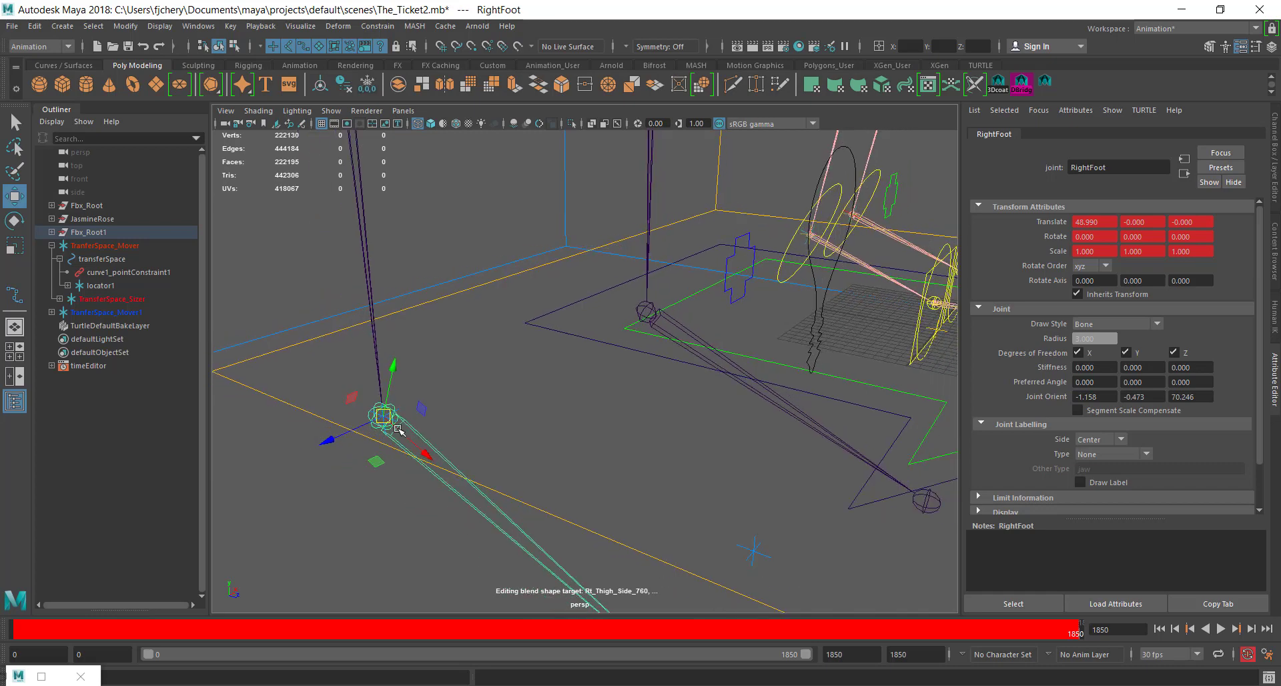
pyautogui.click(488, 399)
pyautogui.click(399, 407)
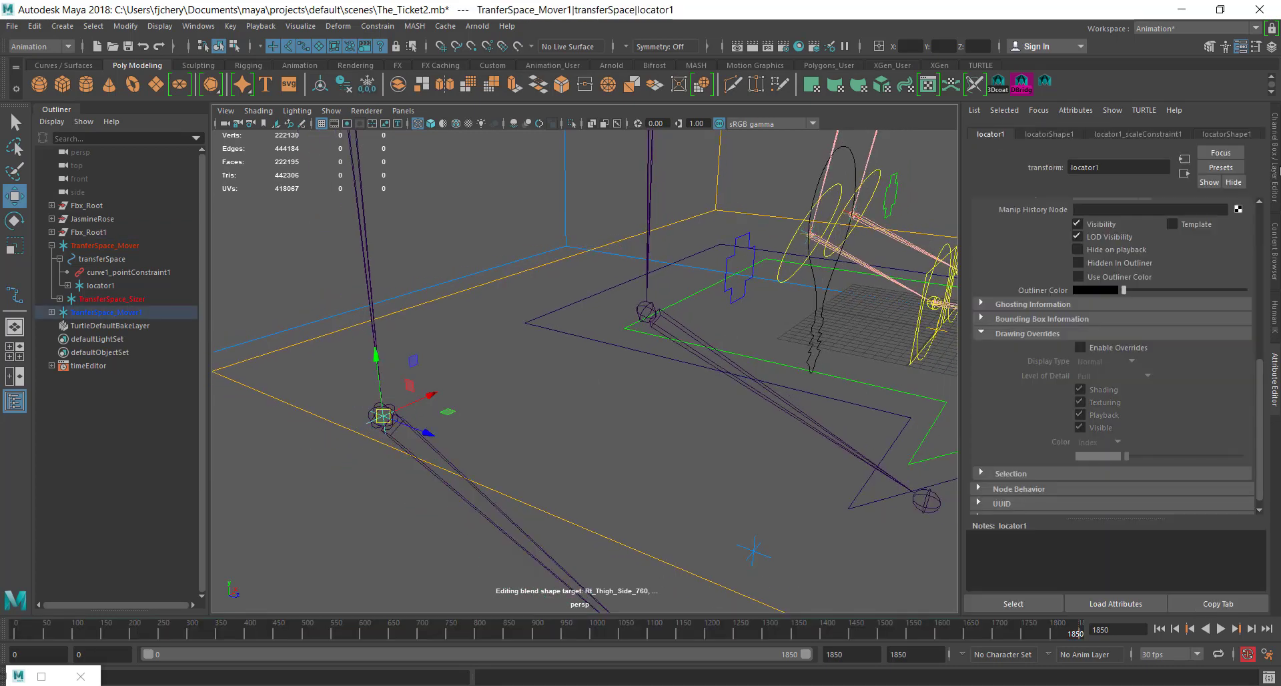
pyautogui.hotkey('ctrl', 'a')
pyautogui.moveTo(1200, 211); pyautogui.dragTo(1197, 235)
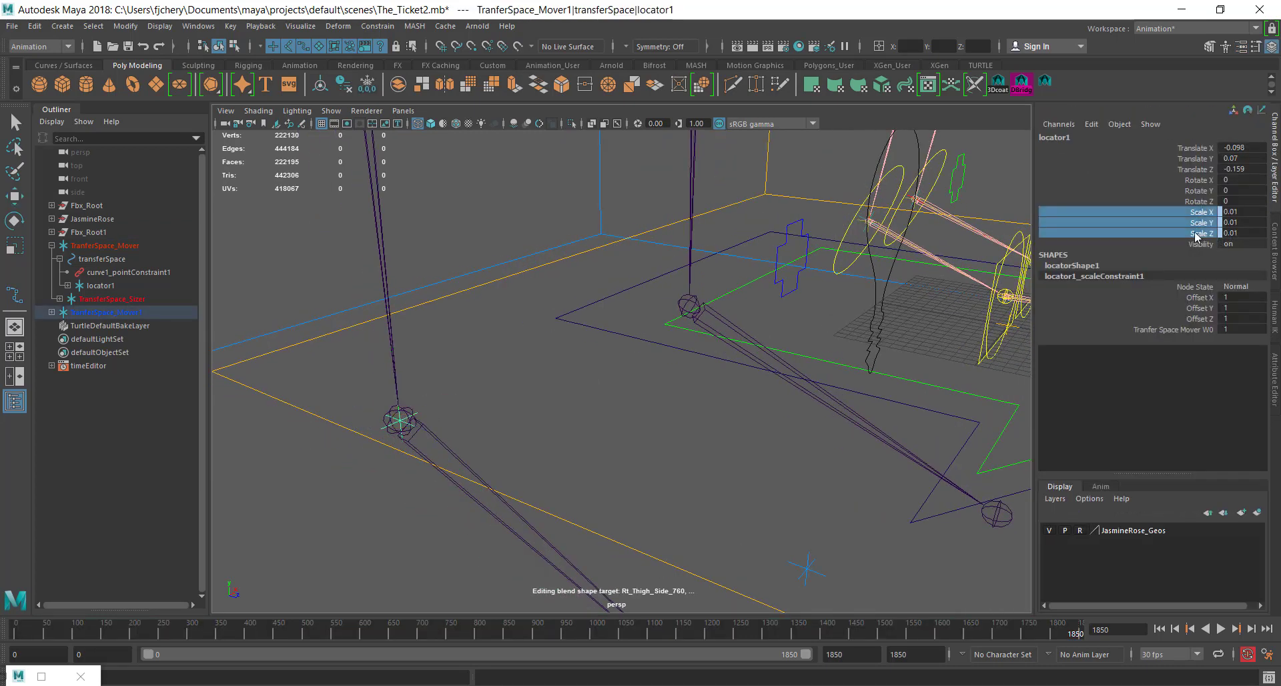
pyautogui.rightClick(1197, 235)
pyautogui.click(1194, 456)
# Scale the blue box's locator1 uniformly to 0.047 and clear the selection.
pyautogui.press('r')
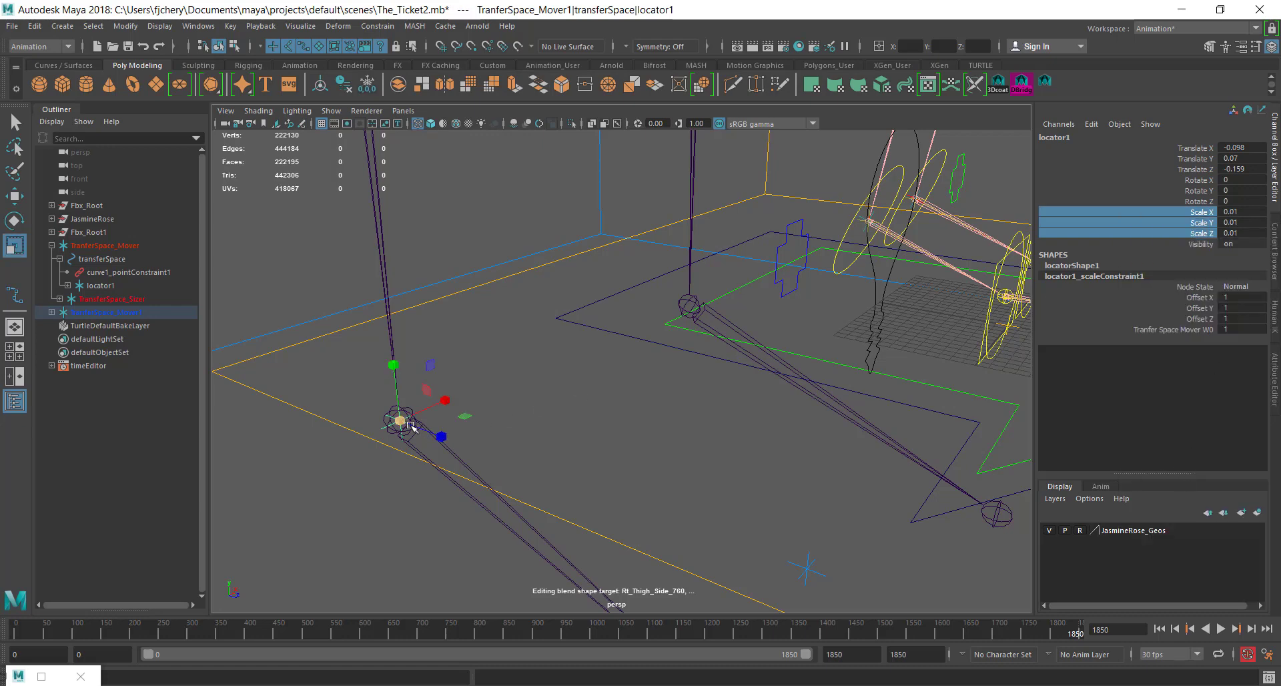
pyautogui.moveTo(405, 421); pyautogui.dragTo(545, 404)
pyautogui.click(447, 458)
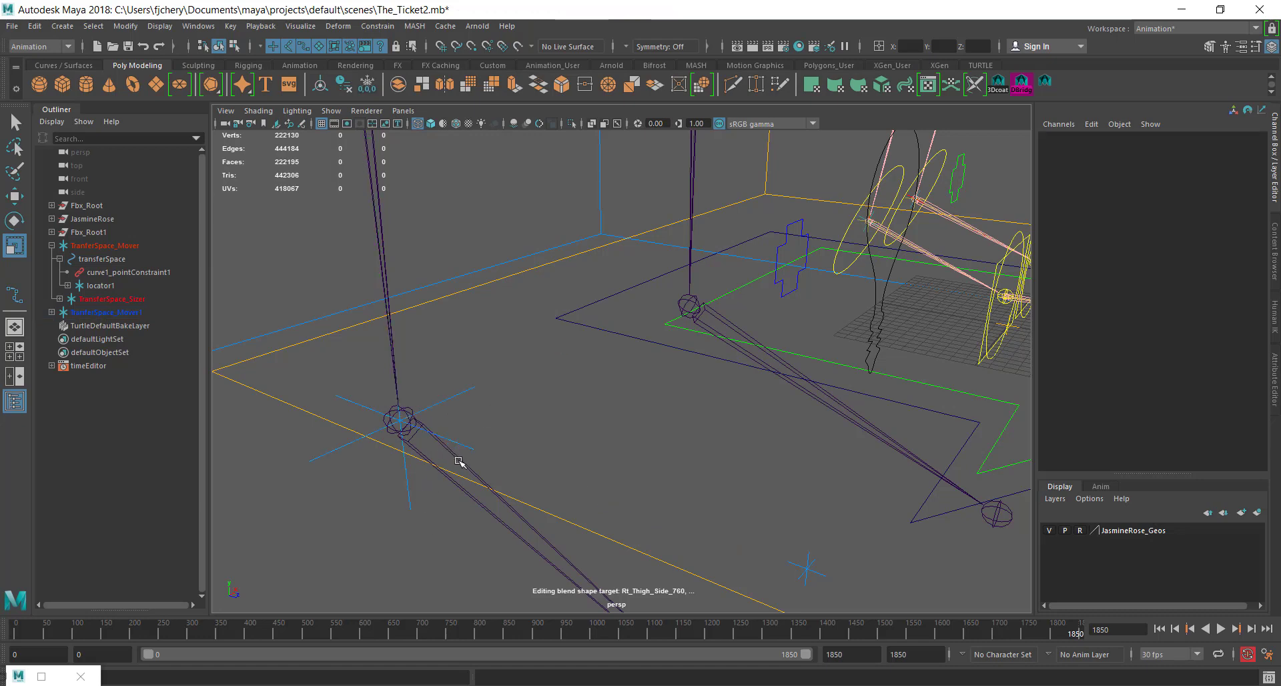
# Parent-constrain the blue box's locator1 to the RightFoot joint of the offset skeleton.
pyautogui.click(459, 460)
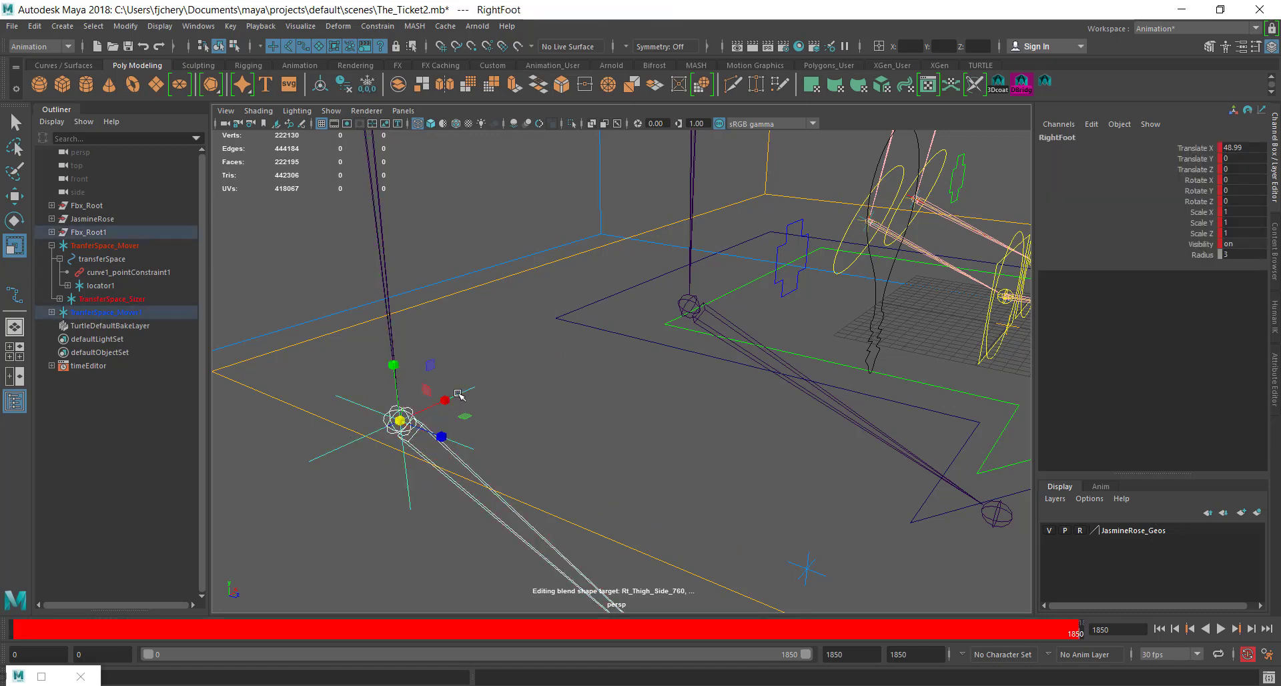
pyautogui.click(459, 394)
pyautogui.click(378, 26)
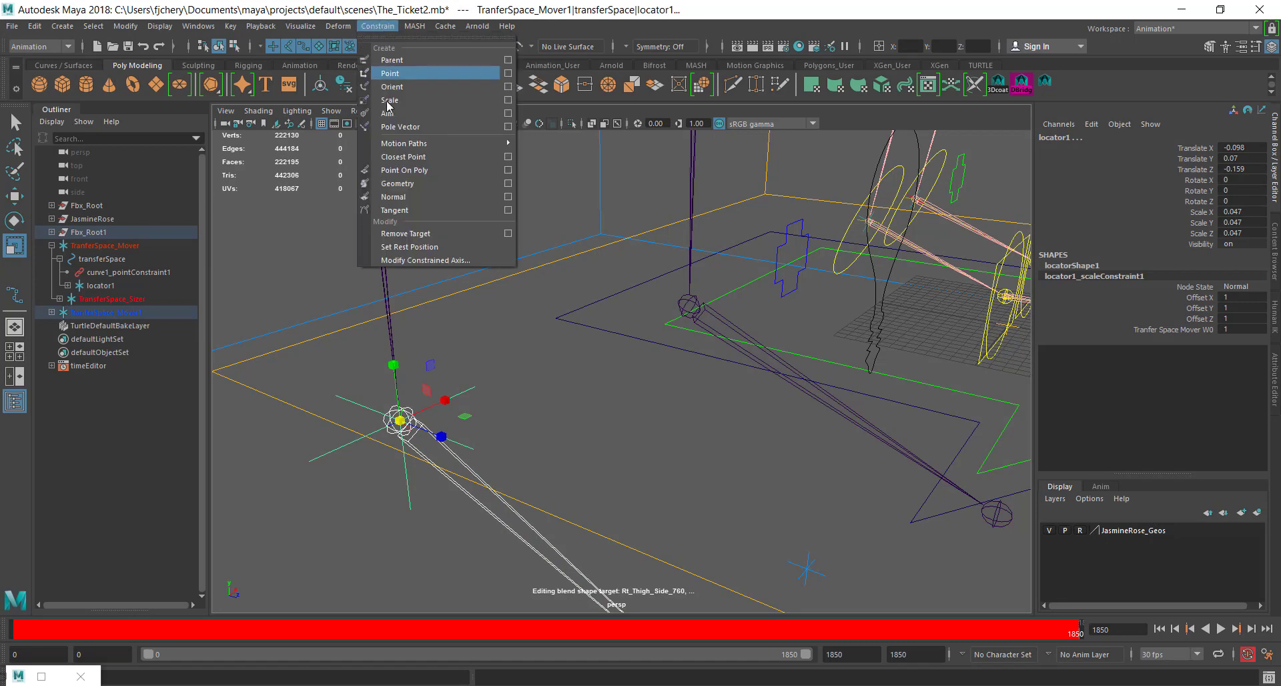
pyautogui.click(420, 62)
# Compare the position and channel values of locator1 in the original box with its counterpart in the blue duplicate.
pyautogui.keyDown('alt'); pyautogui.moveTo(673, 420); pyautogui.dragTo(667, 375); pyautogui.keyUp('alt')
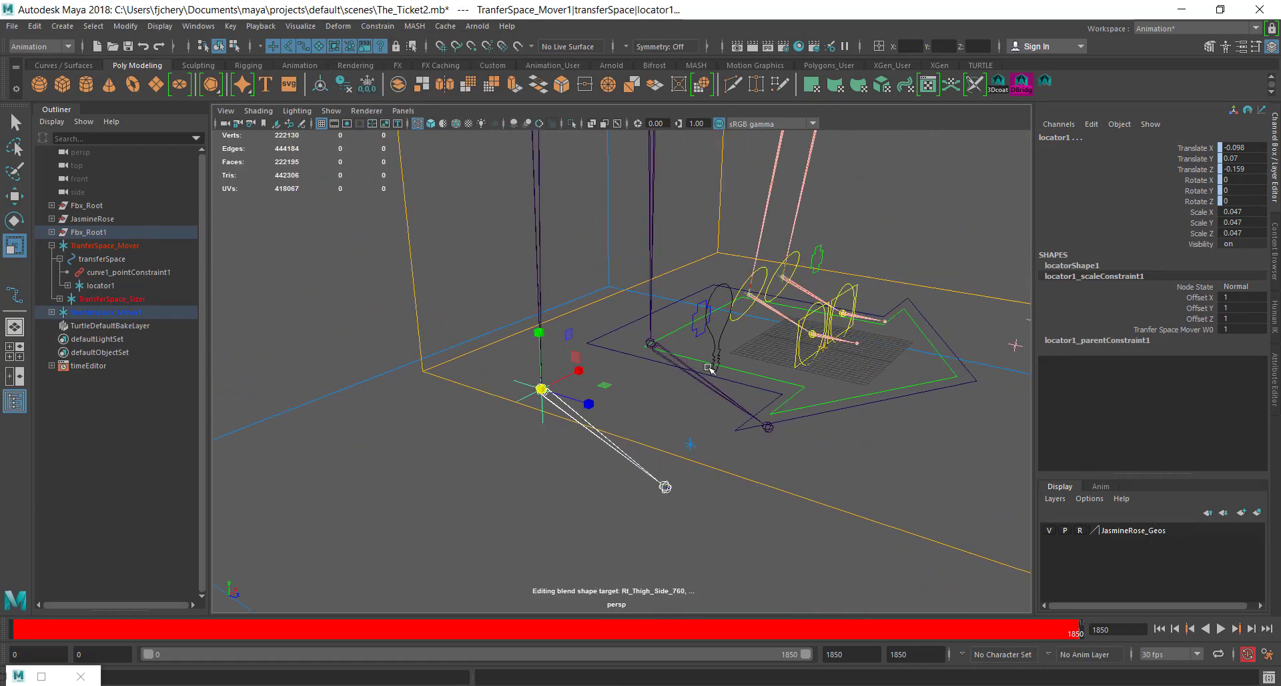
pyautogui.scroll(3, 644, 371)
pyautogui.keyDown('alt'); pyautogui.moveTo(643, 372); pyautogui.dragTo(474, 364, button='middle'); pyautogui.keyUp('alt')
pyautogui.keyDown('alt'); pyautogui.moveTo(475, 364); pyautogui.dragTo(427, 360); pyautogui.keyUp('alt')
pyautogui.scroll(-5, 617, 332)
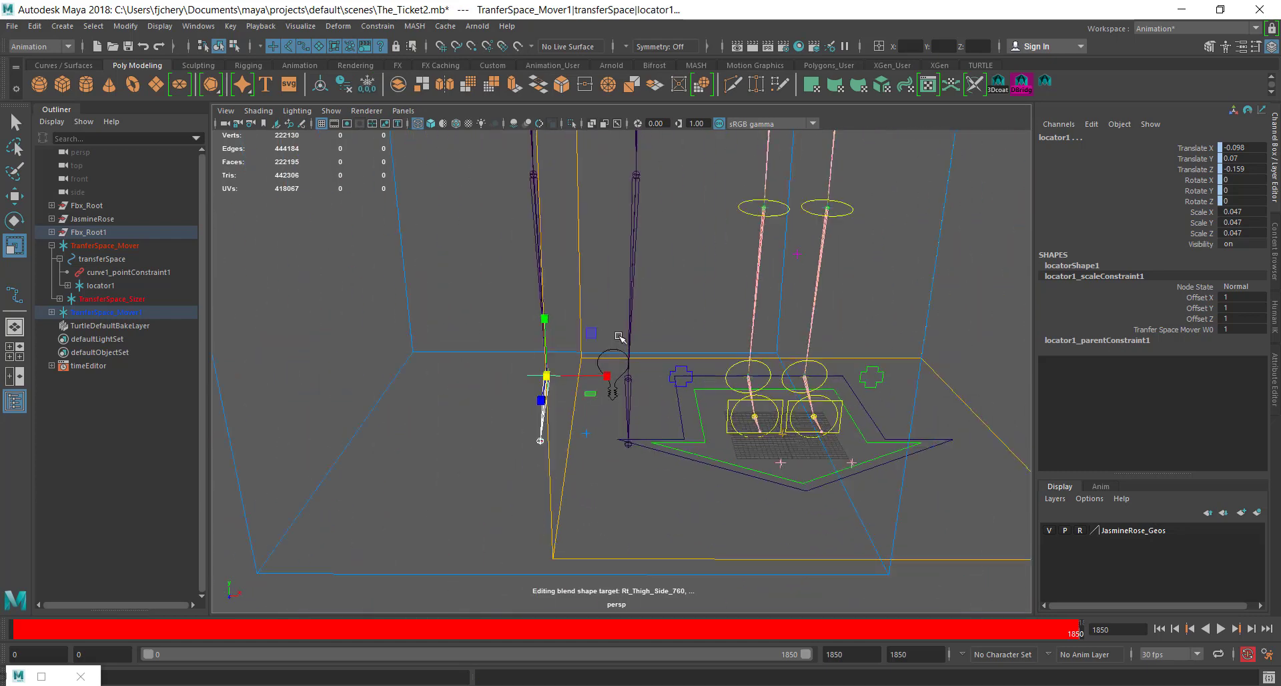
pyautogui.keyDown('alt'); pyautogui.moveTo(703, 317); pyautogui.dragTo(714, 329, button='middle'); pyautogui.keyUp('alt')
pyautogui.click(791, 271)
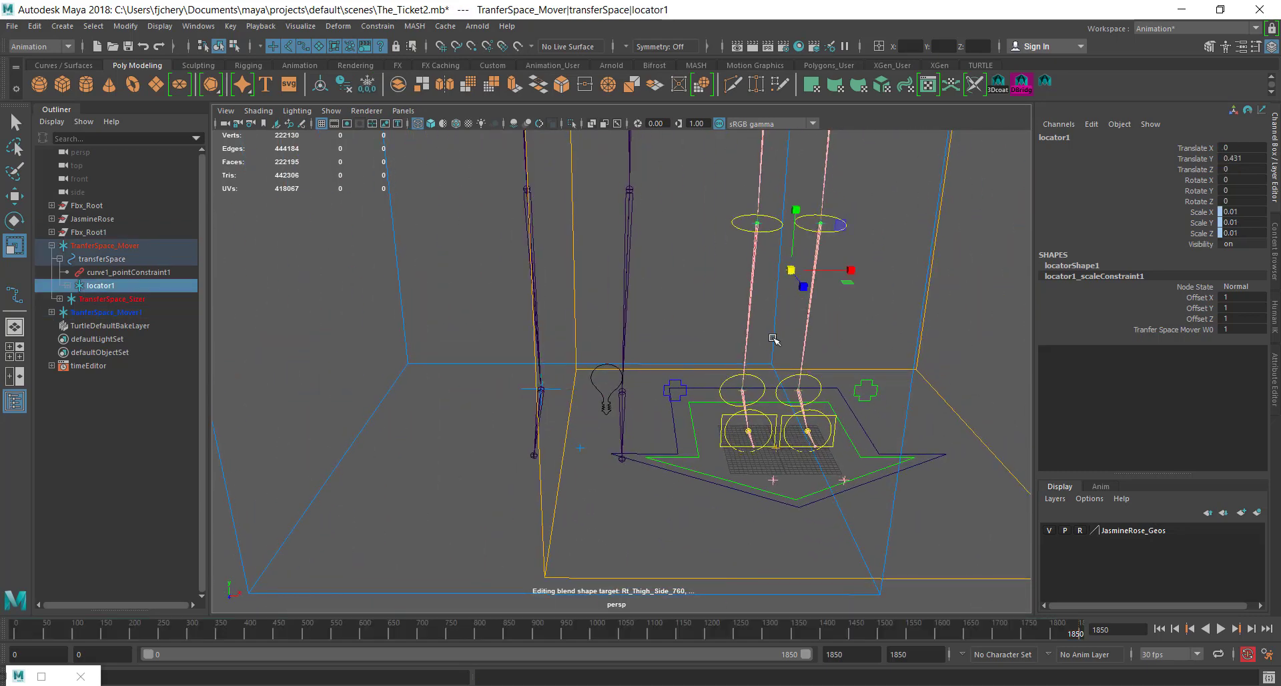
pyautogui.scroll(3, 788, 327)
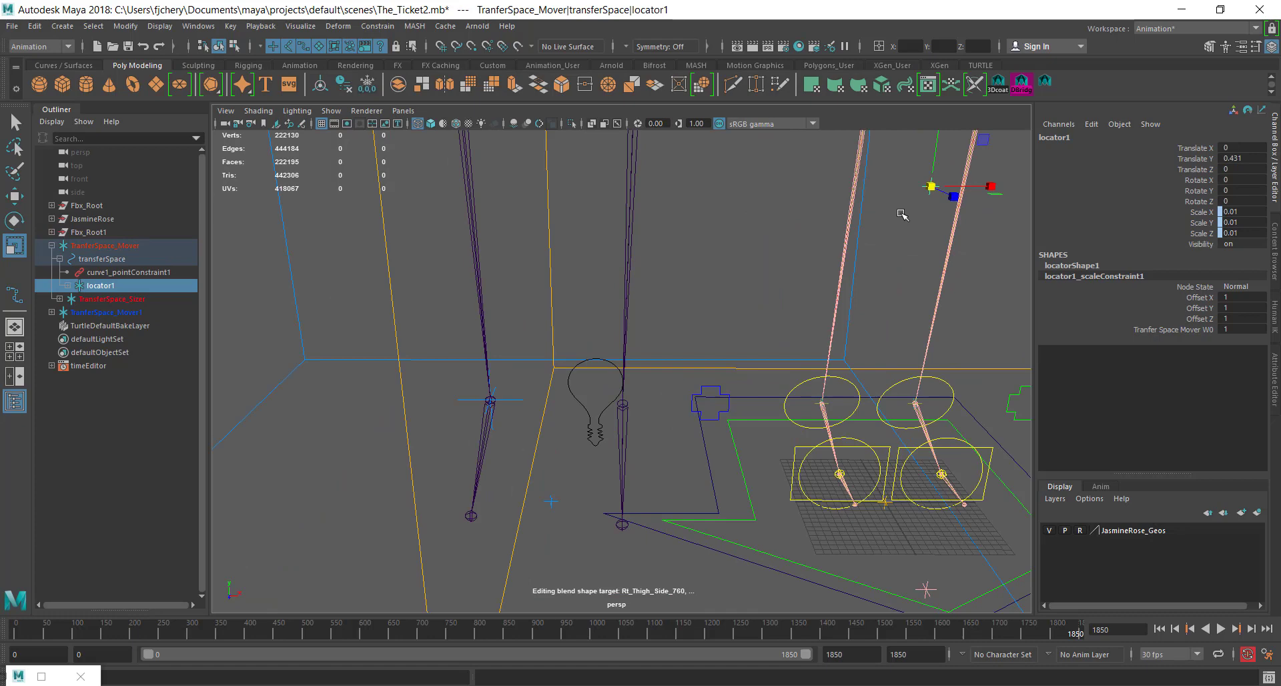
pyautogui.click(522, 401)
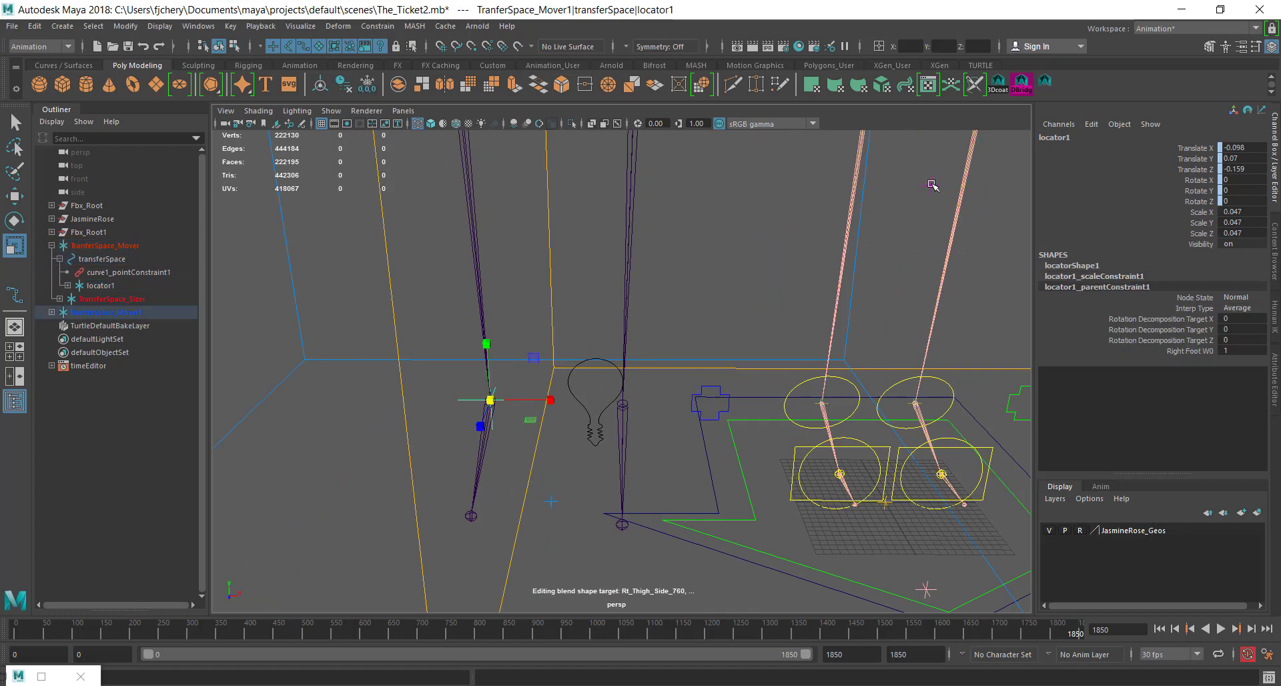
pyautogui.click(933, 185)
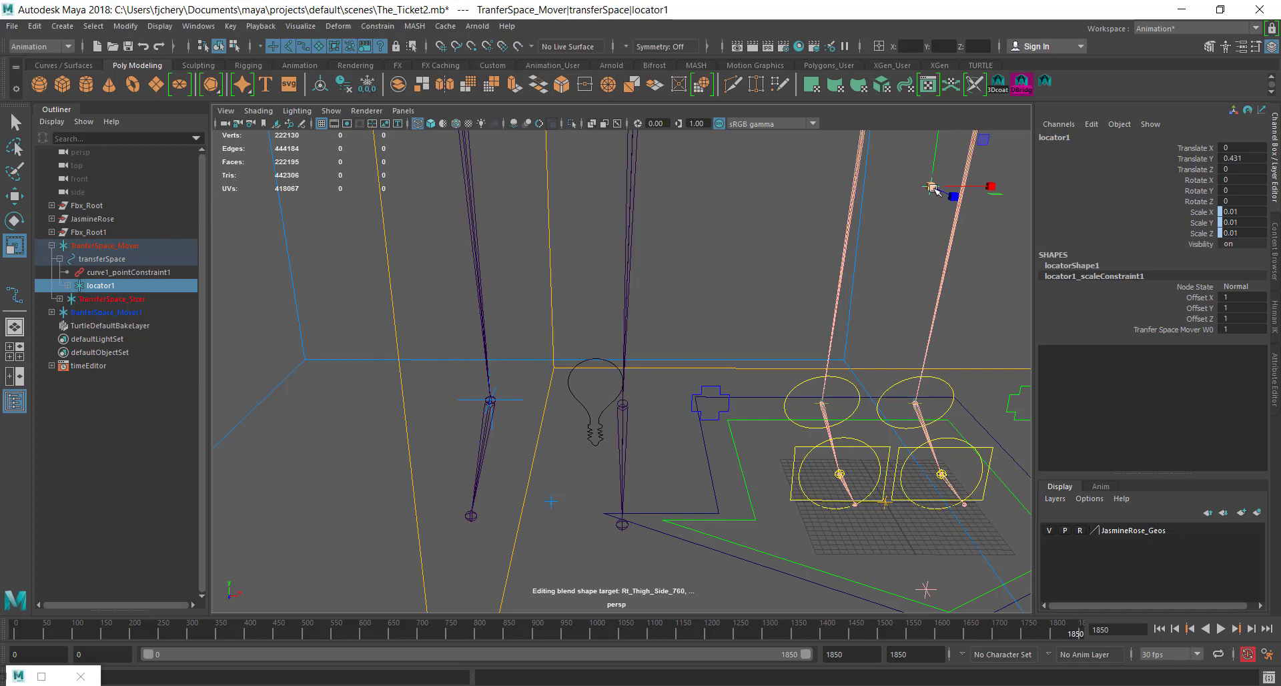
pyautogui.scroll(-5, 766, 265)
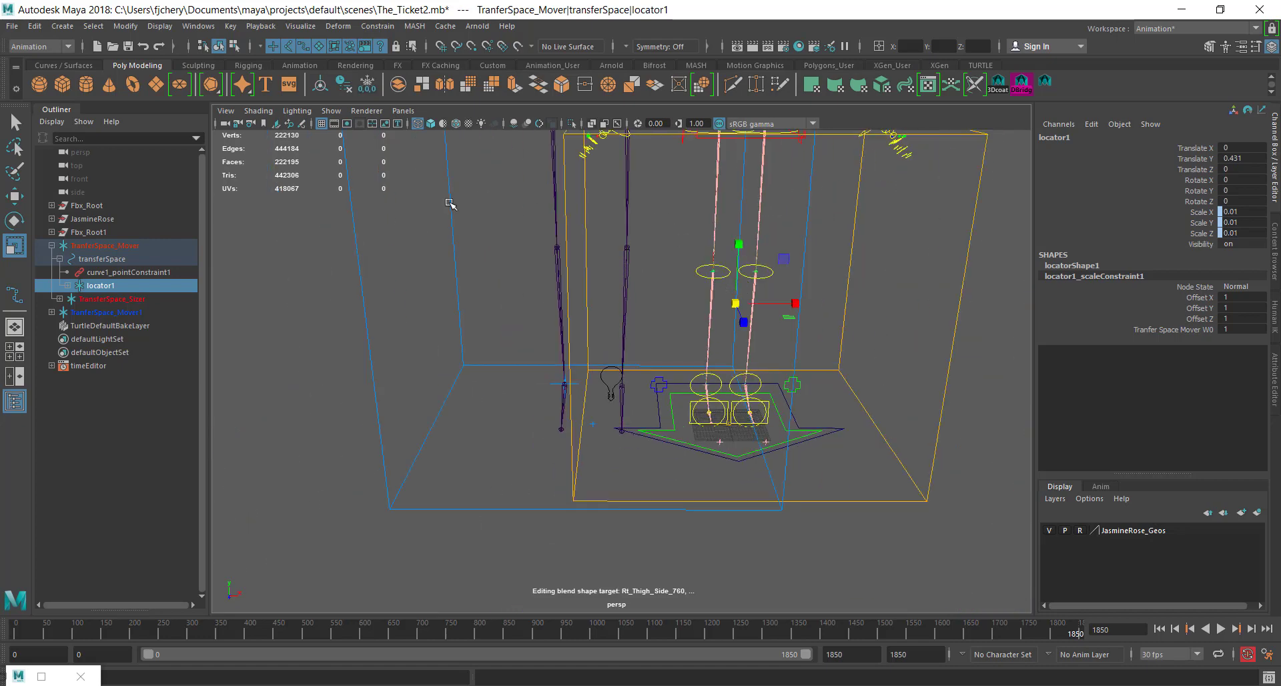
pyautogui.scroll(5, 753, 292)
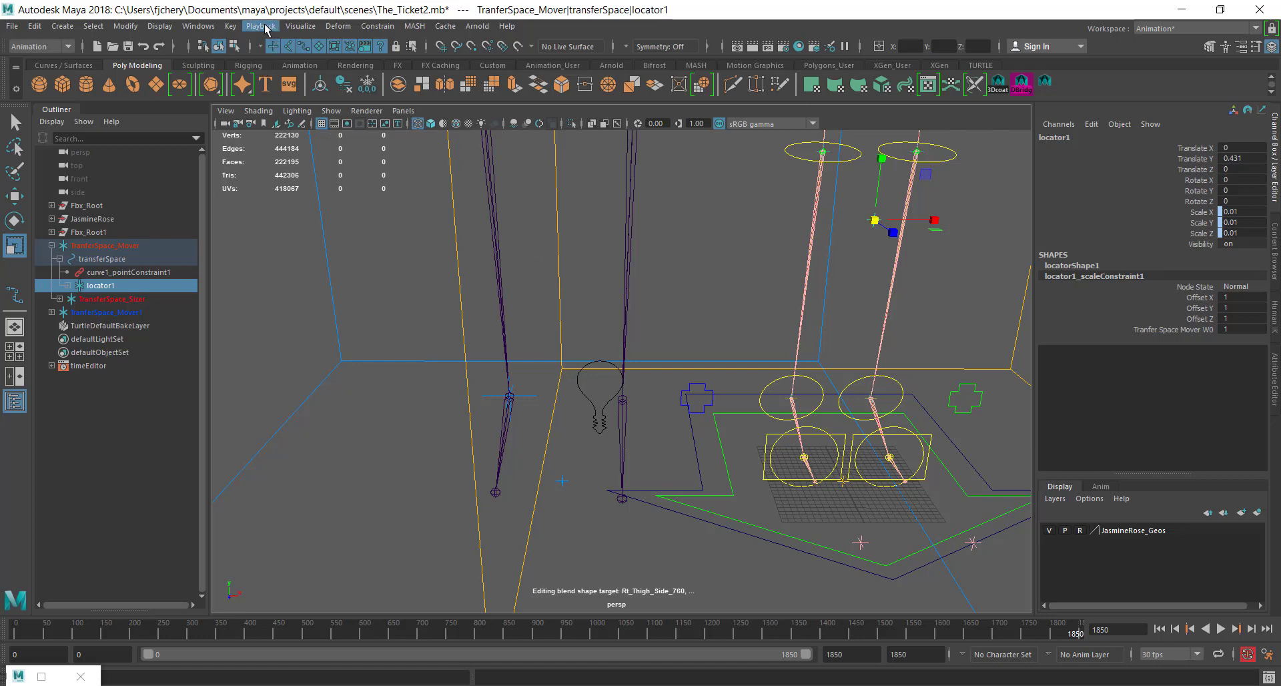
# Open the Connection Editor with the original box's locator1 loaded and move its window clear of the character rig.
pyautogui.click(195, 27)
pyautogui.moveTo(280, 73)
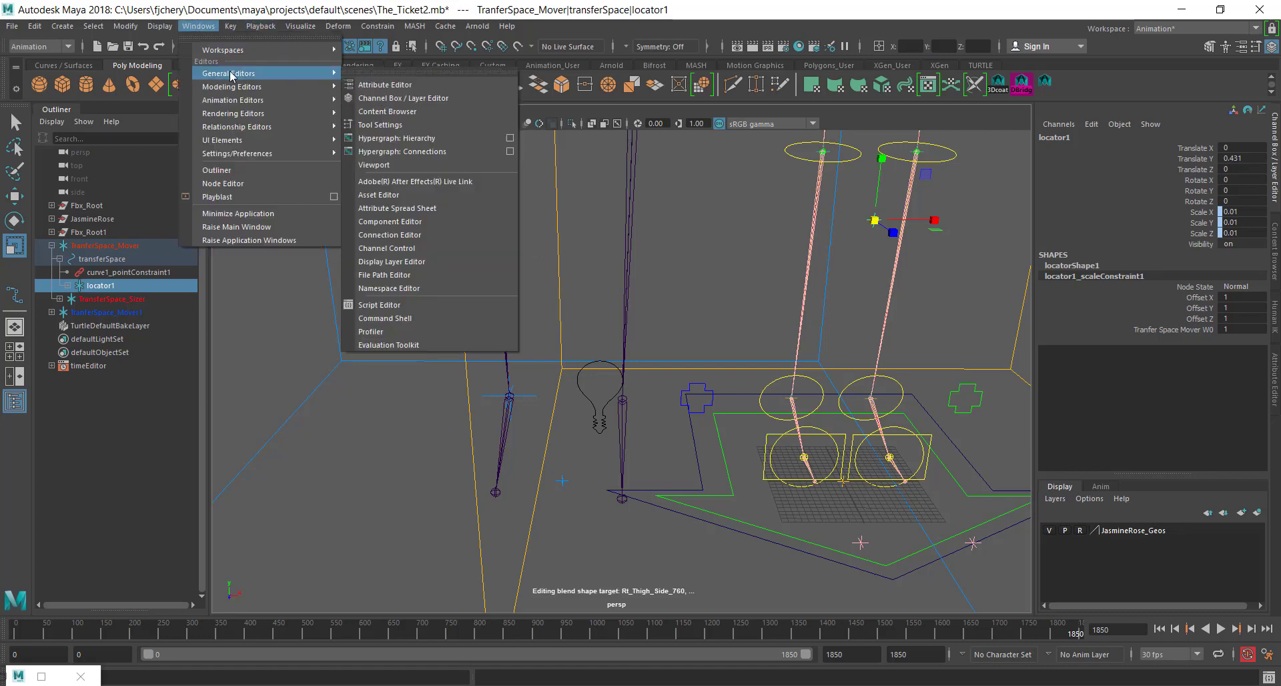
pyautogui.click(421, 237)
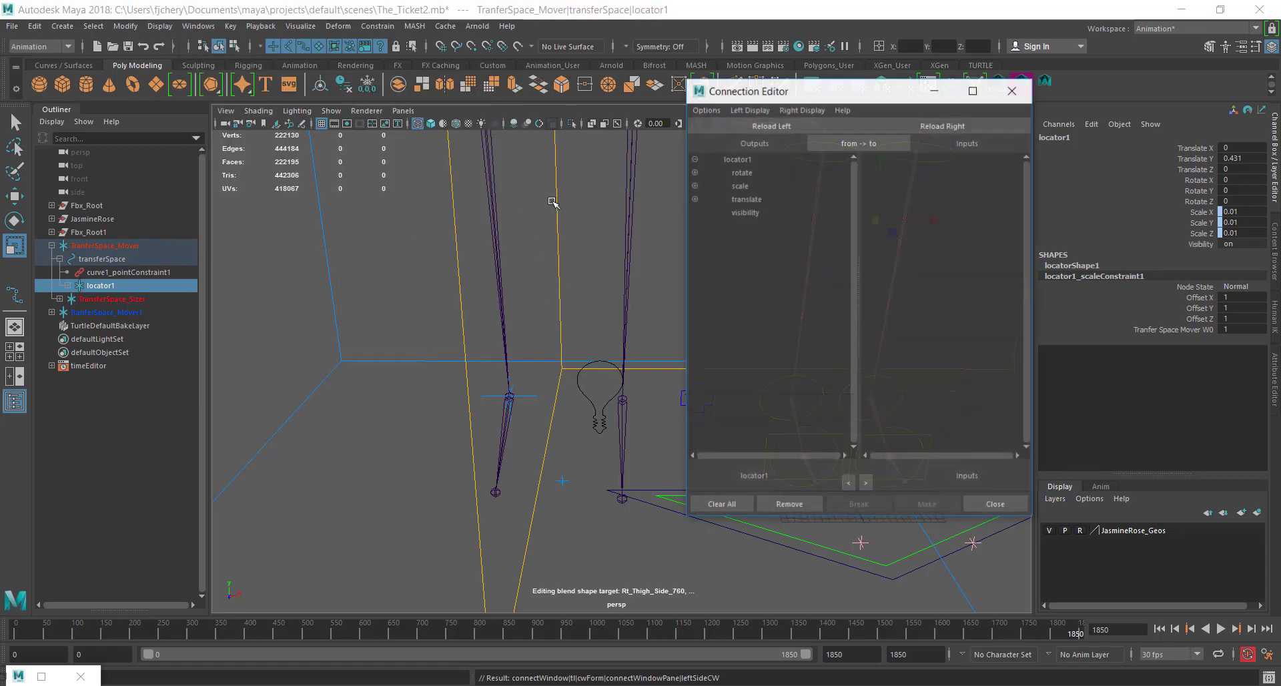
pyautogui.moveTo(723, 90); pyautogui.dragTo(188, 67)
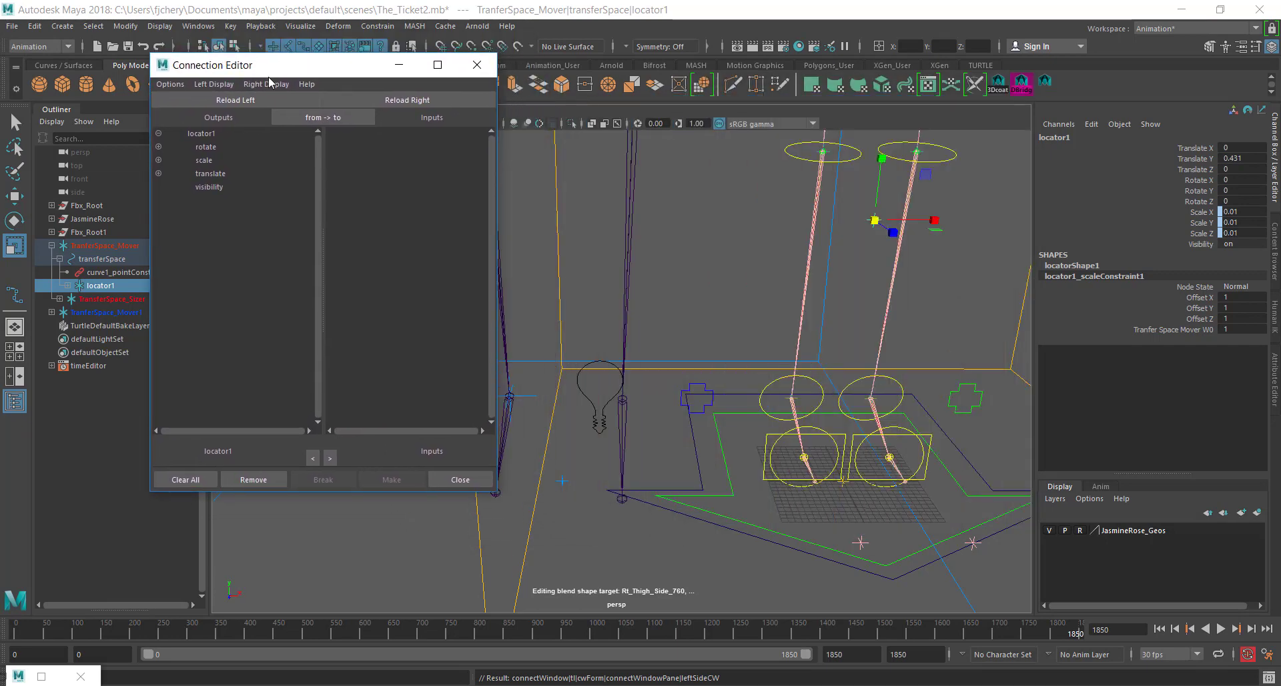
# Break the connections on Scale X, Y and Z of the original TranferSpace_Mover box's locator1.
pyautogui.keyDown('alt'); pyautogui.moveTo(690, 360); pyautogui.dragTo(962, 260); pyautogui.keyUp('alt')
pyautogui.moveTo(1188, 215); pyautogui.dragTo(1187, 231)
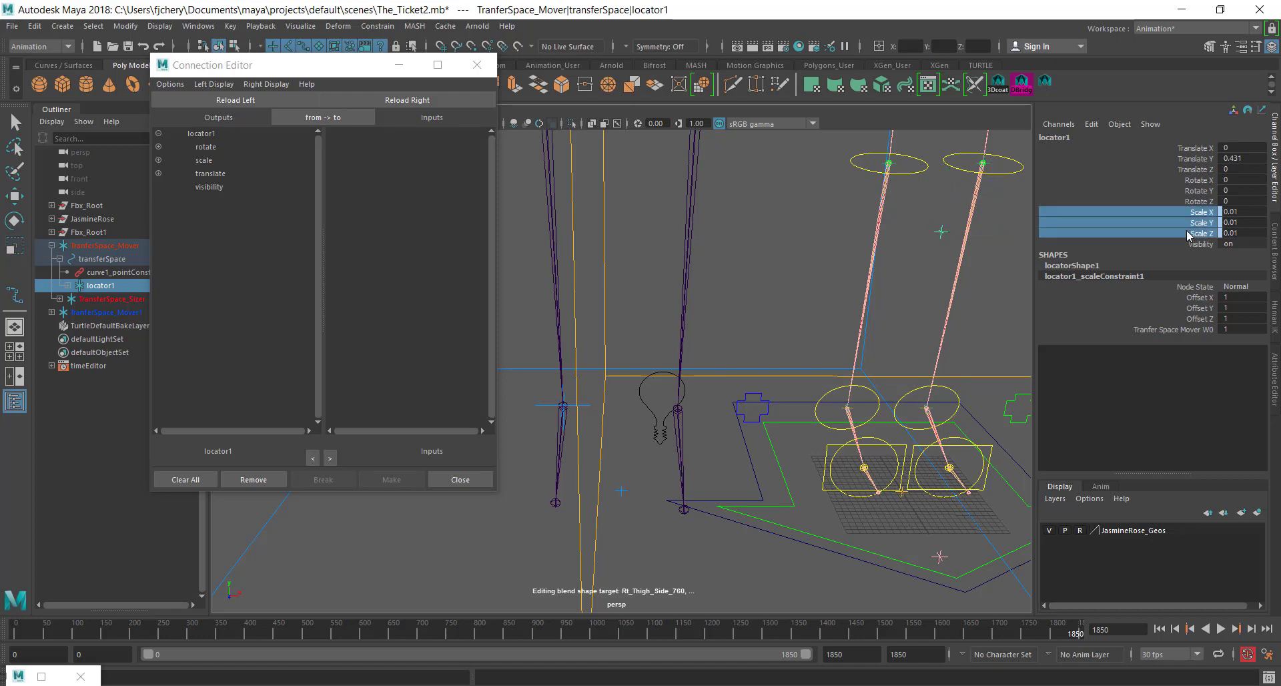
pyautogui.rightClick(1187, 232)
pyautogui.click(1178, 463)
pyautogui.moveTo(1243, 216); pyautogui.dragTo(1194, 236)
pyautogui.moveTo(920, 239)
pyautogui.mouseDown(button='middle')
pyautogui.moveTo(881, 232)
pyautogui.moveTo(920, 239)
pyautogui.mouseUp(button='middle')
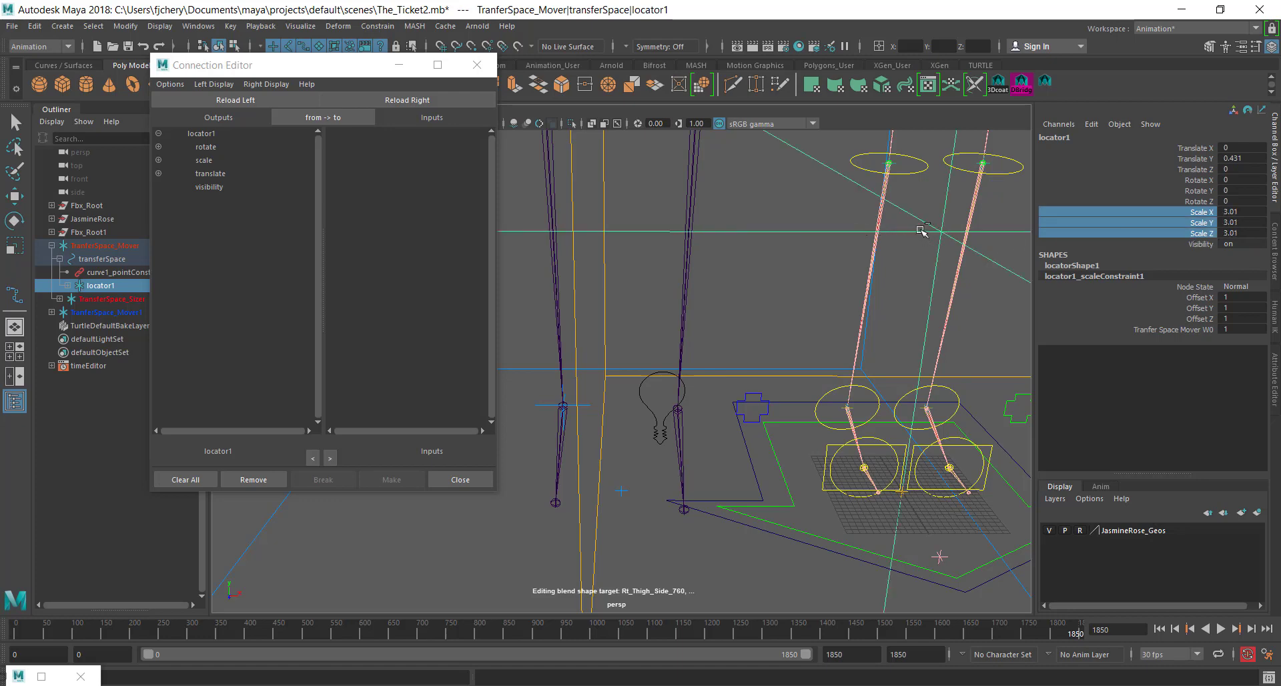
pyautogui.hotkey('ctrl', 'z')
# Scale the original box's locator1 uniformly to 0.047.
pyautogui.press('r')
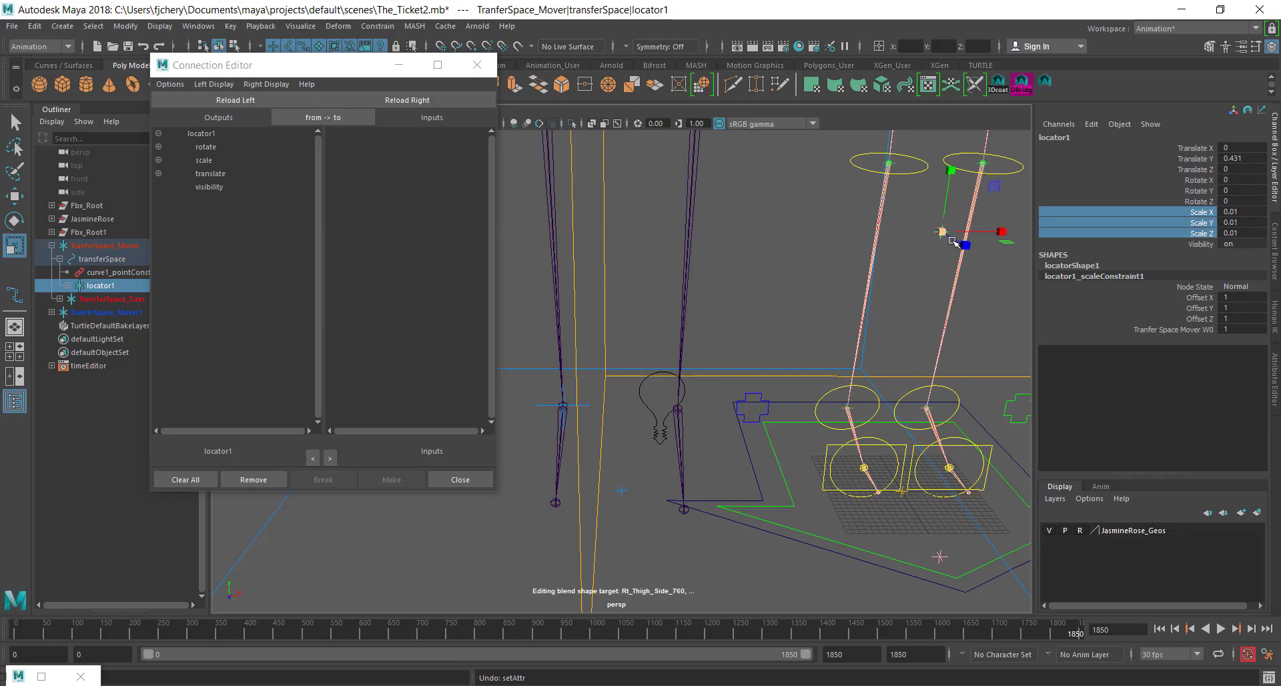
pyautogui.moveTo(942, 231); pyautogui.dragTo(1017, 229)
# Load the original box's locator1 as the Connection Editor's input object, choose translate as the output and expand the translate inputs.
pyautogui.click(394, 100)
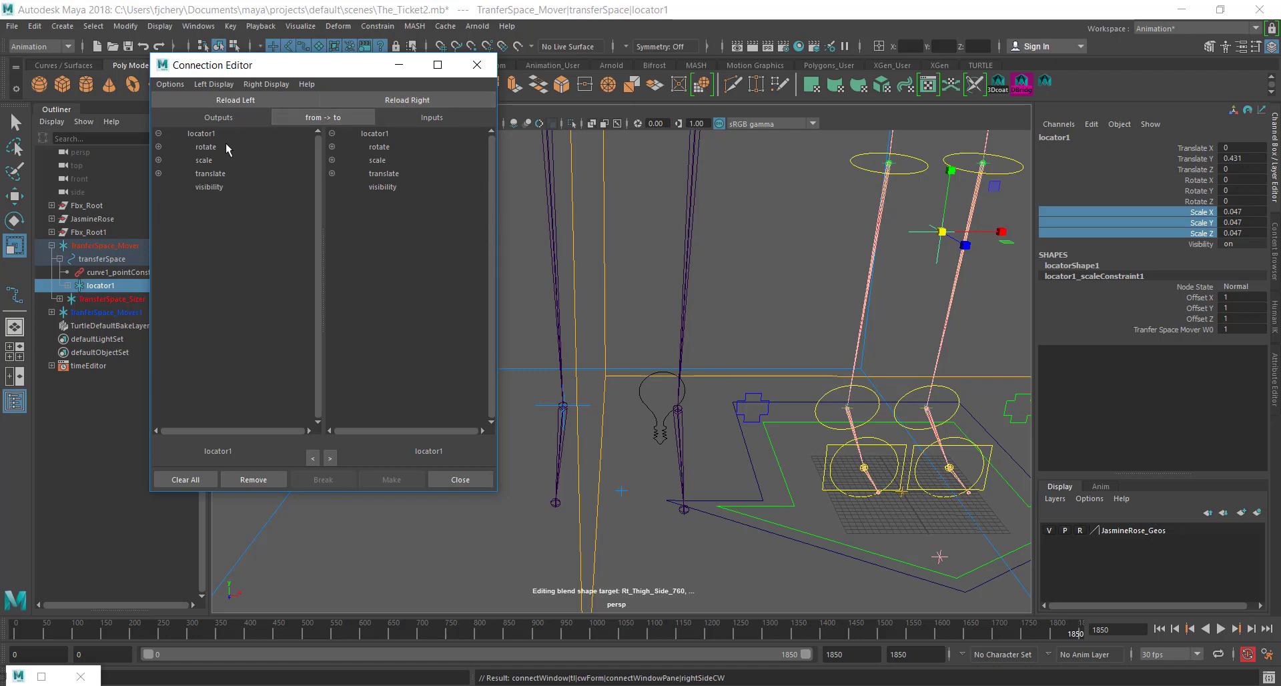
pyautogui.click(230, 174)
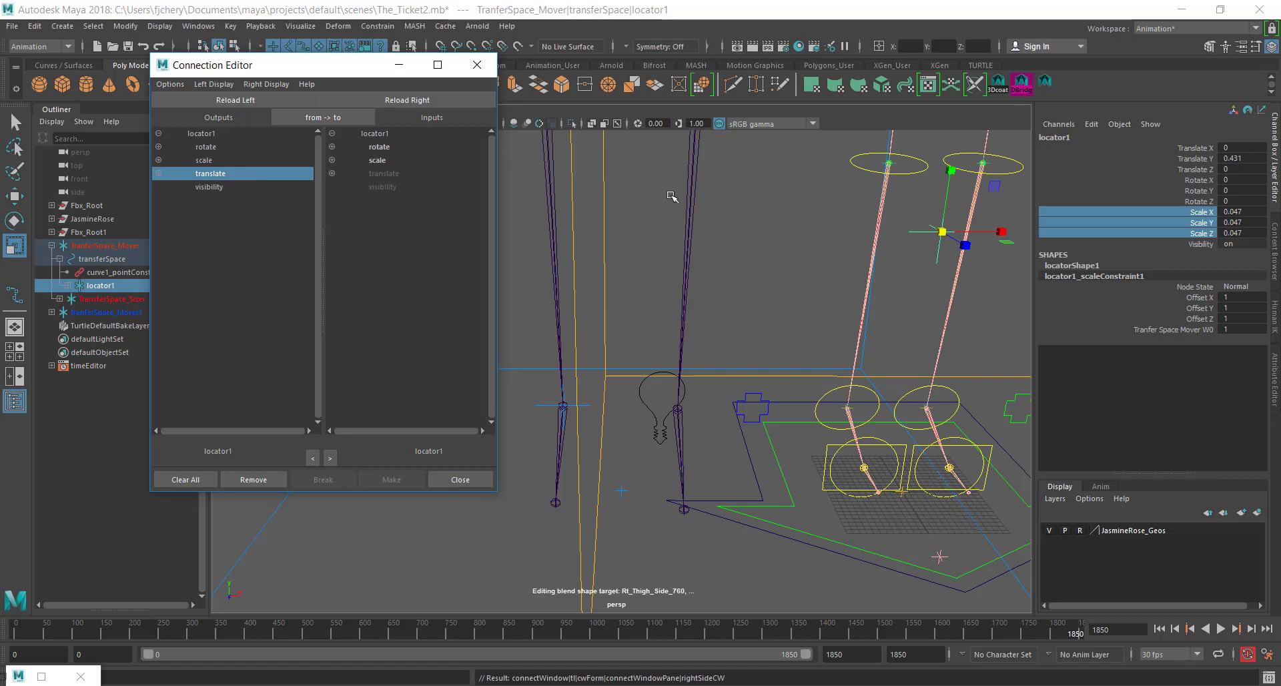
pyautogui.click(332, 174)
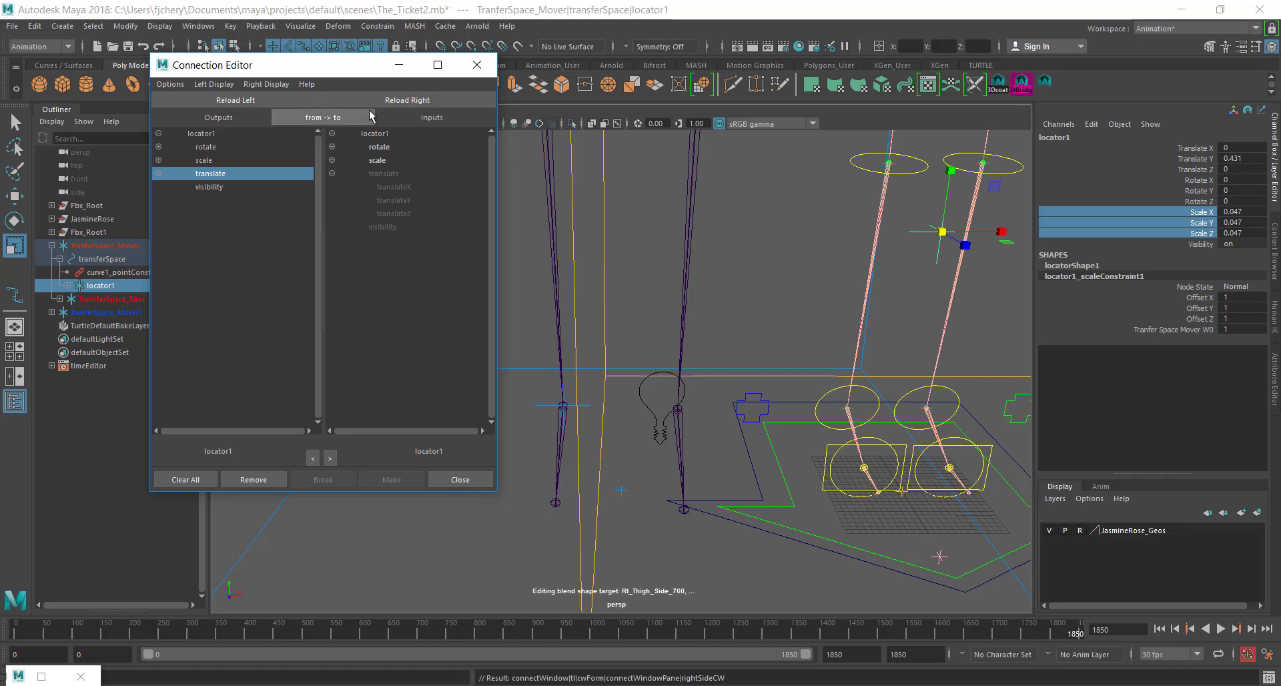
pyautogui.click(908, 201)
pyautogui.click(927, 232)
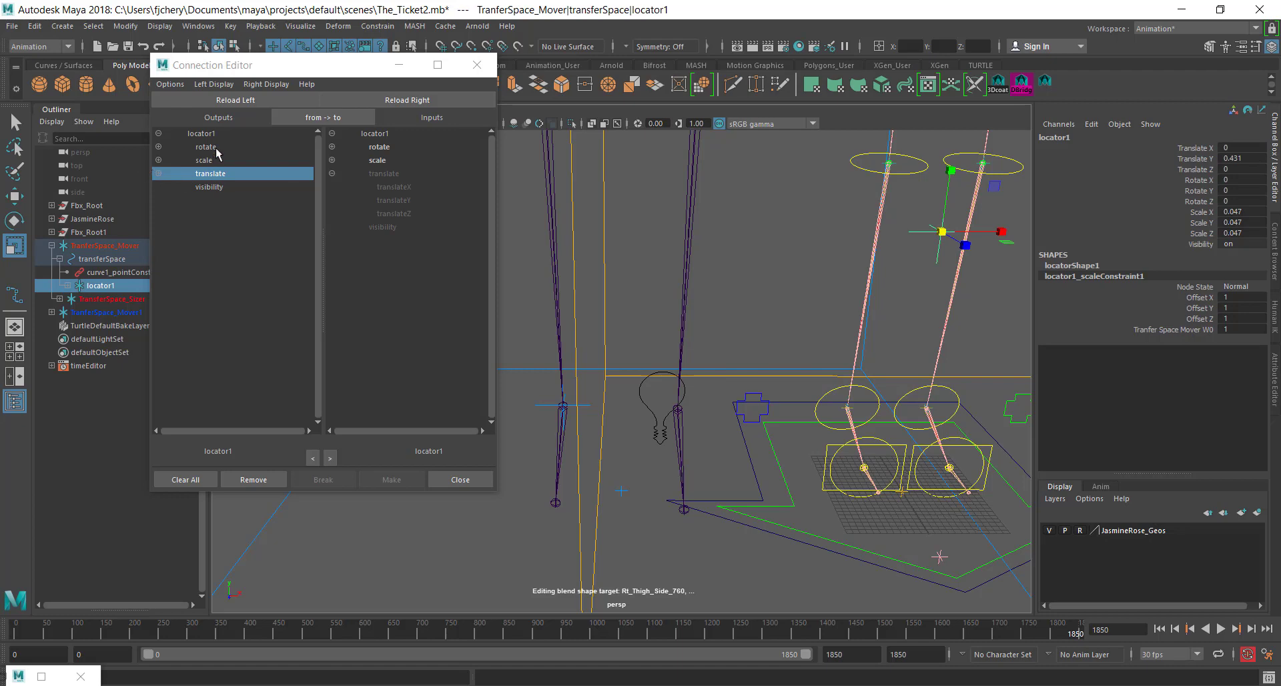
# Load the blue box's locator1 as the Connection Editor's output object and the original box's locator1 as its input object.
pyautogui.click(548, 407)
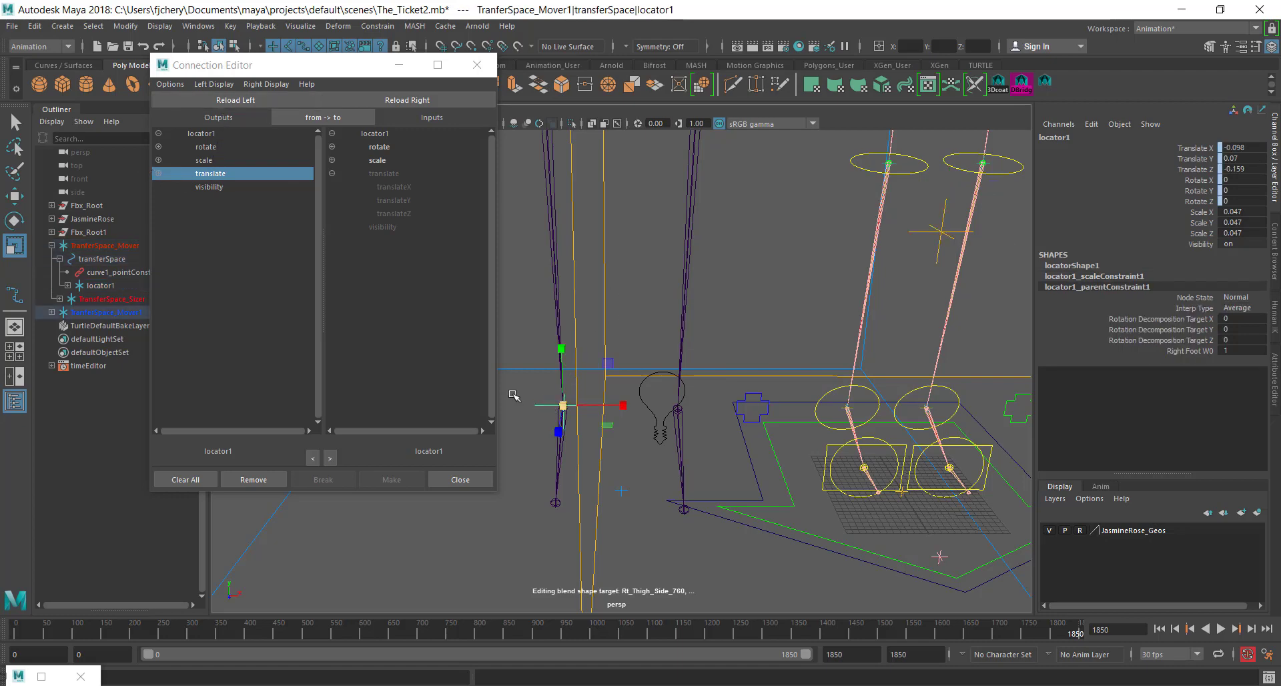
pyautogui.click(222, 101)
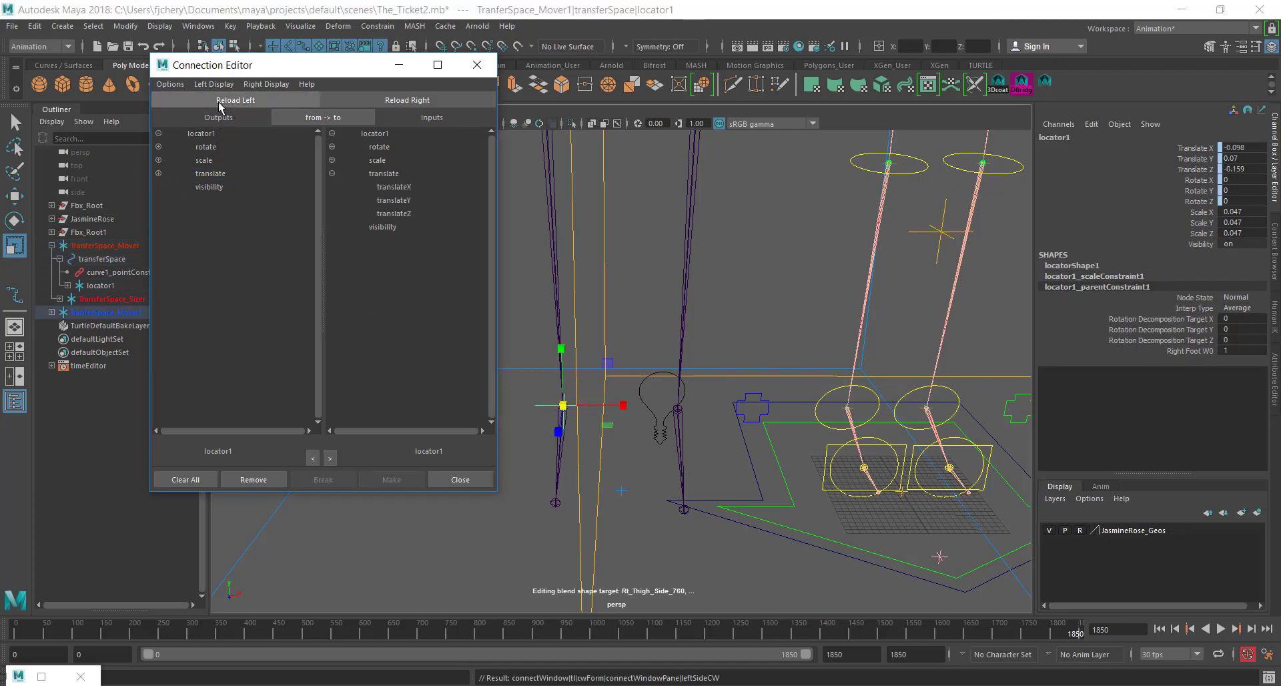
pyautogui.click(928, 232)
pyautogui.click(429, 97)
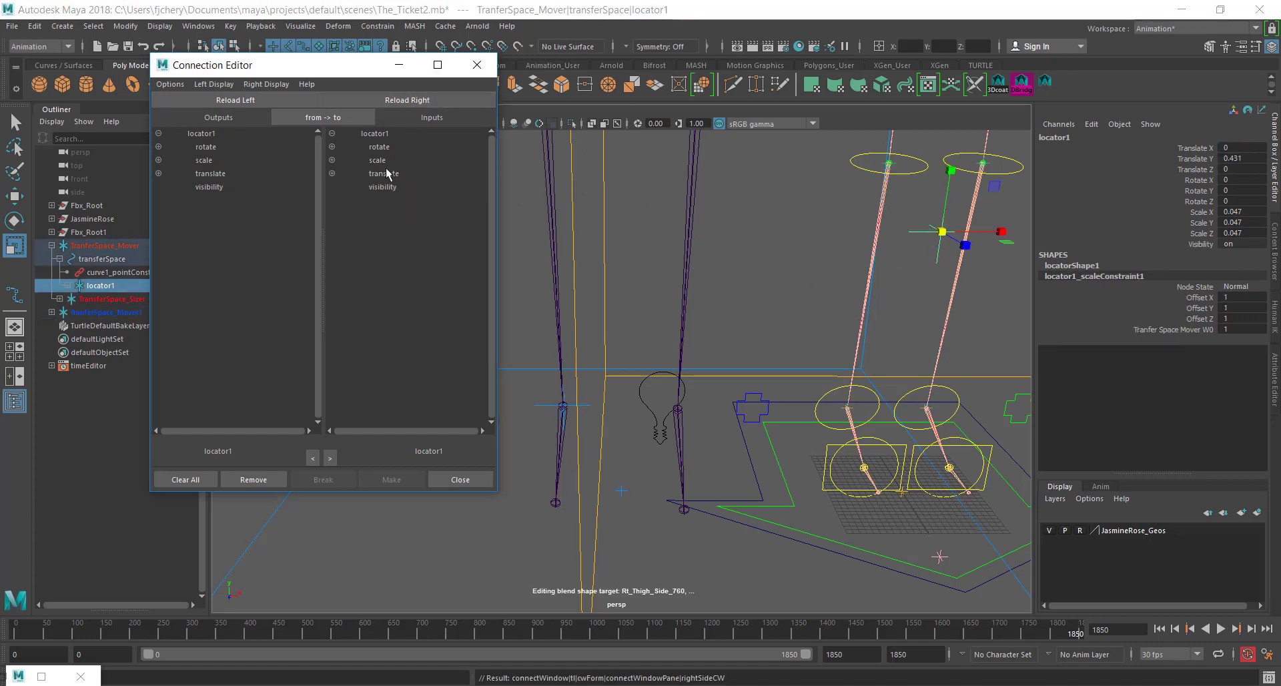
# Connect the translate output of the blue box's locator1 to the translate input of the original box's locator1.
pyautogui.click(213, 174)
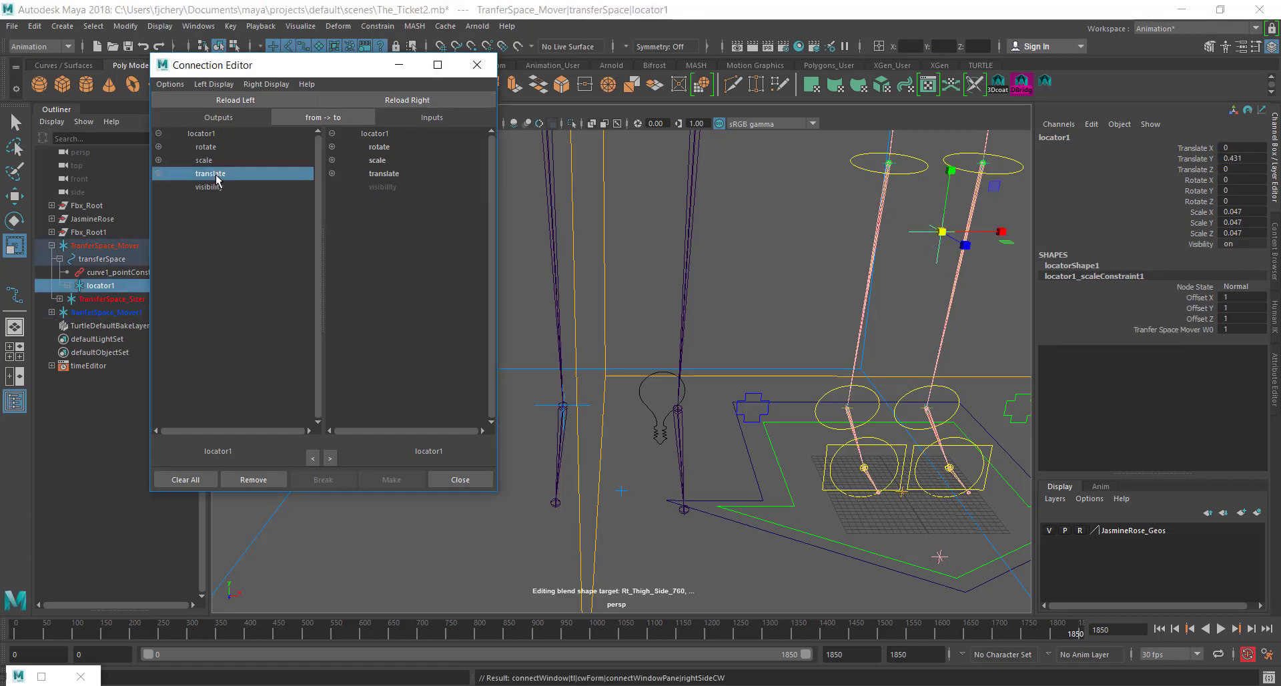
pyautogui.click(386, 174)
pyautogui.keyDown('alt'); pyautogui.moveTo(723, 415); pyautogui.dragTo(687, 433); pyautogui.keyUp('alt')
pyautogui.keyDown('alt'); pyautogui.moveTo(634, 337); pyautogui.dragTo(574, 253); pyautogui.keyUp('alt')
pyautogui.keyDown('alt'); pyautogui.moveTo(554, 242); pyautogui.dragTo(682, 383, button='right'); pyautogui.keyUp('alt')
# Move the blue box's TransferSpace_Sizer up to a Translate Y of about 275.
pyautogui.click(793, 344)
pyautogui.scroll(-8, 795, 360)
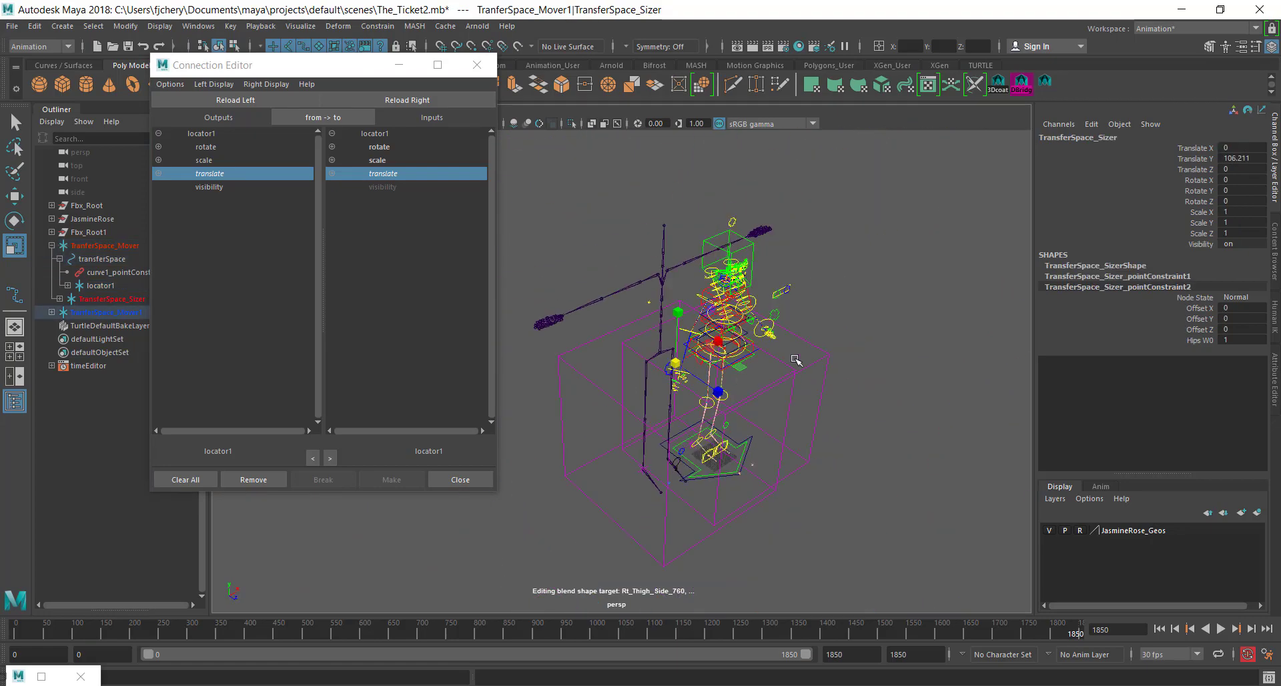
pyautogui.press('w')
pyautogui.moveTo(677, 347); pyautogui.dragTo(687, 143)
# Examine the locators around both skeletons' feet and inspect the translate values of the original box's locator1.
pyautogui.keyDown('alt'); pyautogui.moveTo(832, 549); pyautogui.dragTo(671, 527); pyautogui.keyUp('alt')
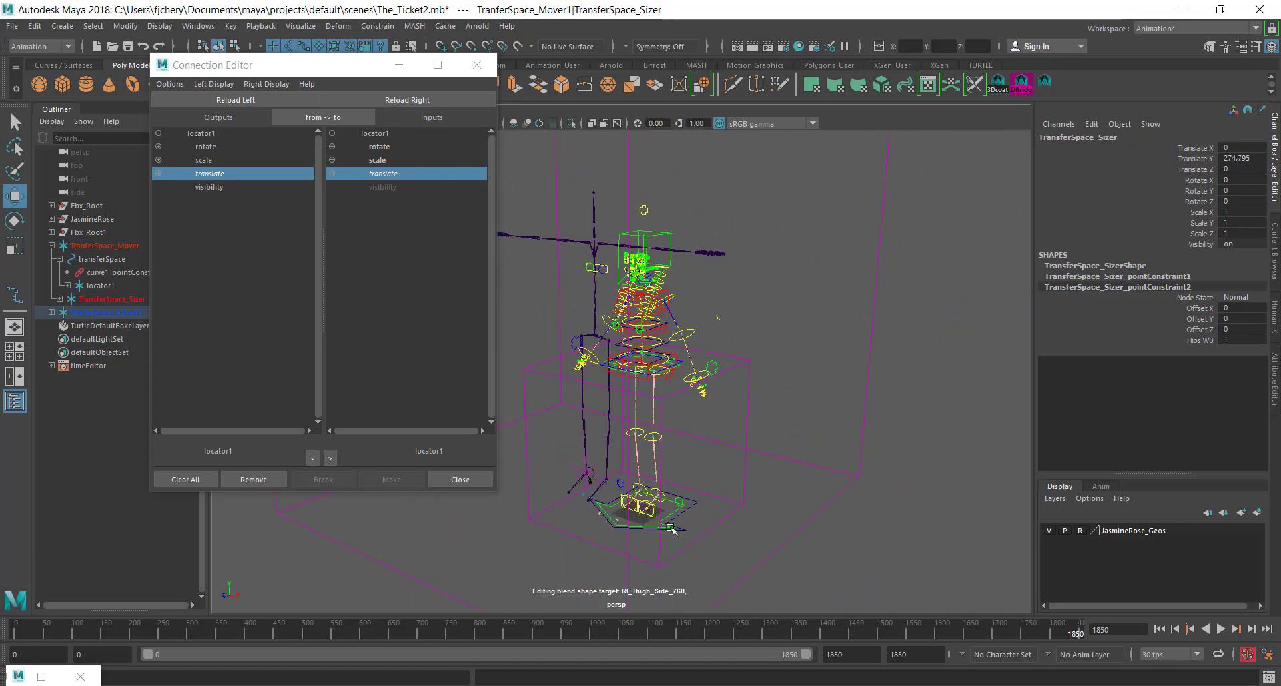
pyautogui.keyDown('alt'); pyautogui.moveTo(670, 527); pyautogui.dragTo(700, 547, button='right'); pyautogui.keyUp('alt')
pyautogui.keyDown('alt'); pyautogui.moveTo(627, 574); pyautogui.dragTo(692, 352, button='middle'); pyautogui.keyUp('alt')
pyautogui.keyDown('alt'); pyautogui.moveTo(692, 351); pyautogui.dragTo(783, 297, button='right'); pyautogui.keyUp('alt')
pyautogui.keyDown('alt'); pyautogui.moveTo(798, 277); pyautogui.dragTo(661, 399, button='middle'); pyautogui.keyUp('alt')
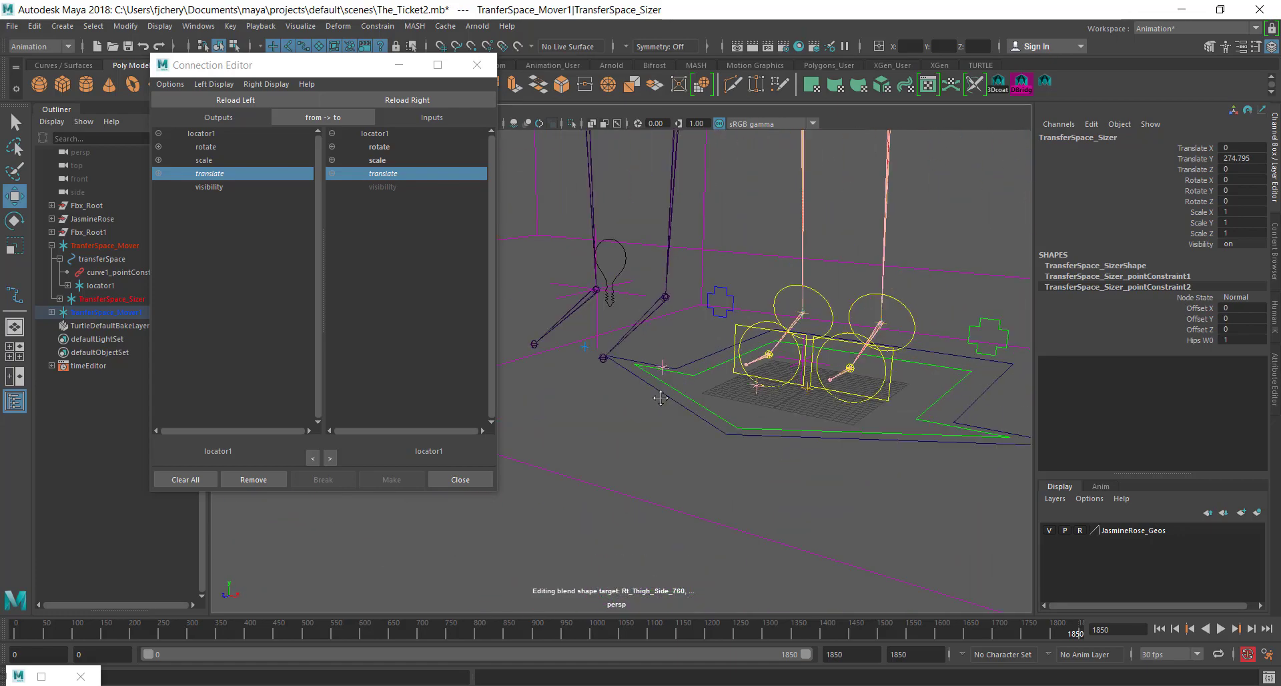
pyautogui.keyDown('alt'); pyautogui.moveTo(660, 399); pyautogui.dragTo(674, 495); pyautogui.keyUp('alt')
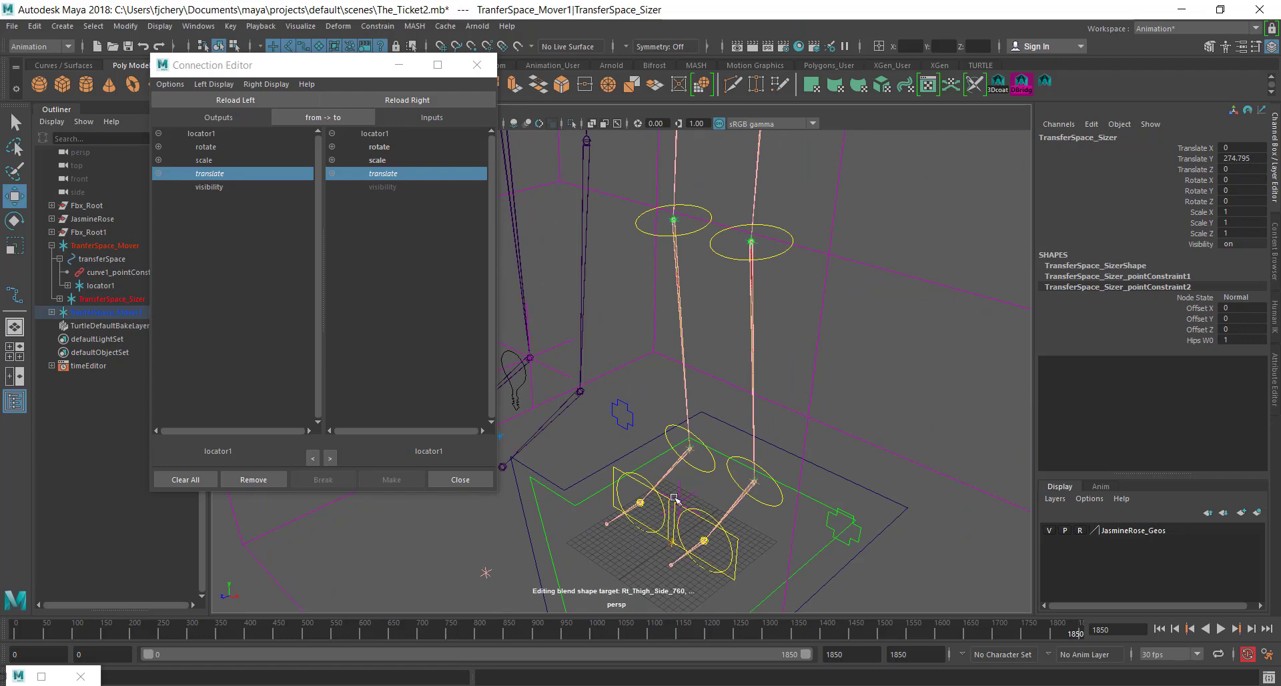
pyautogui.scroll(-8, 687, 498)
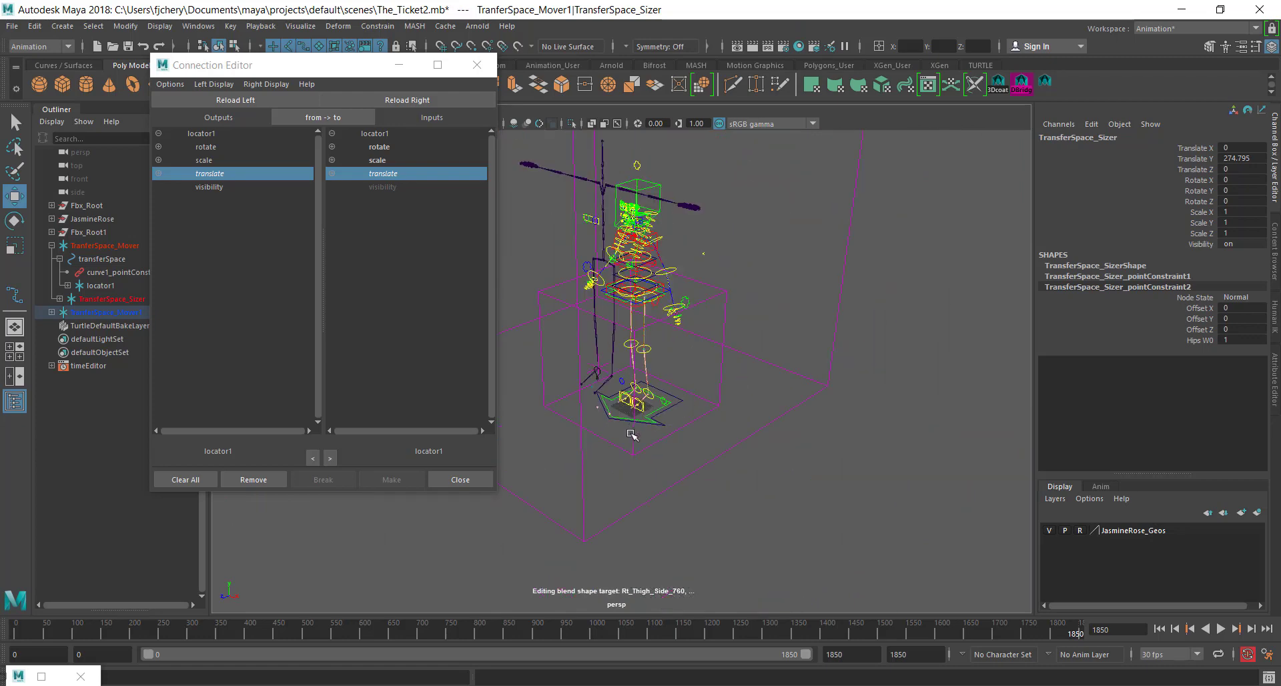
pyautogui.scroll(8, 620, 361)
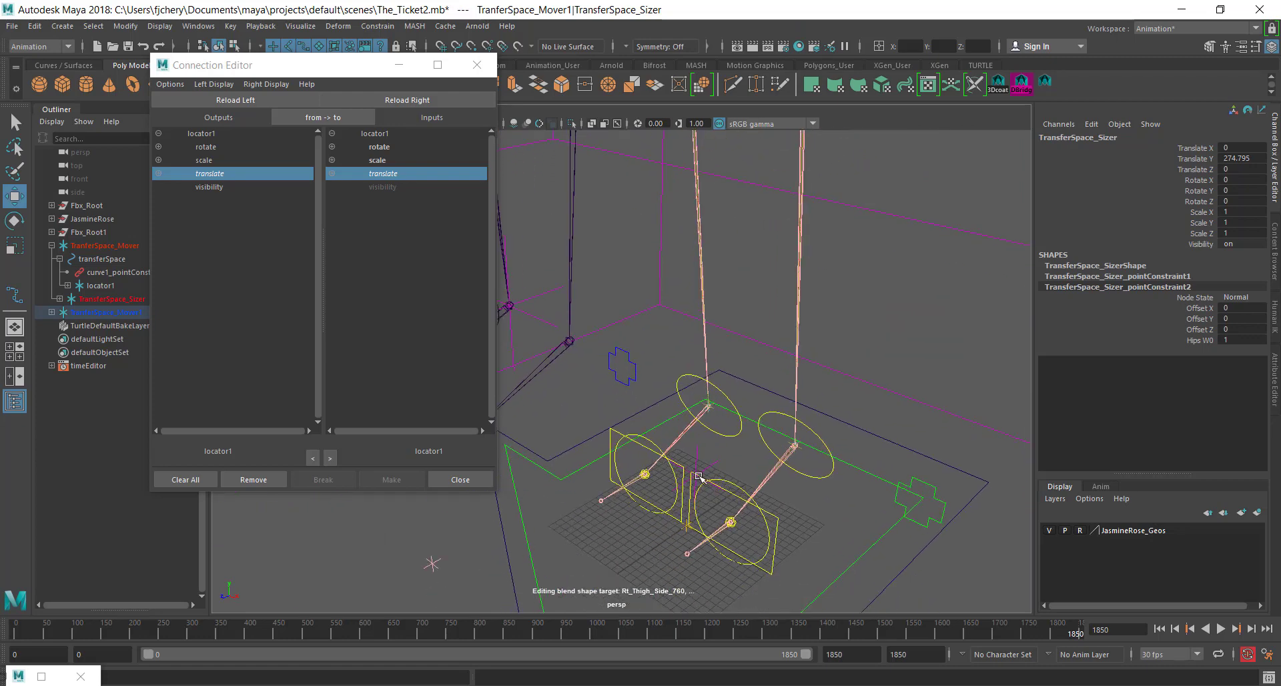
pyautogui.click(692, 460)
pyautogui.scroll(-8, 694, 464)
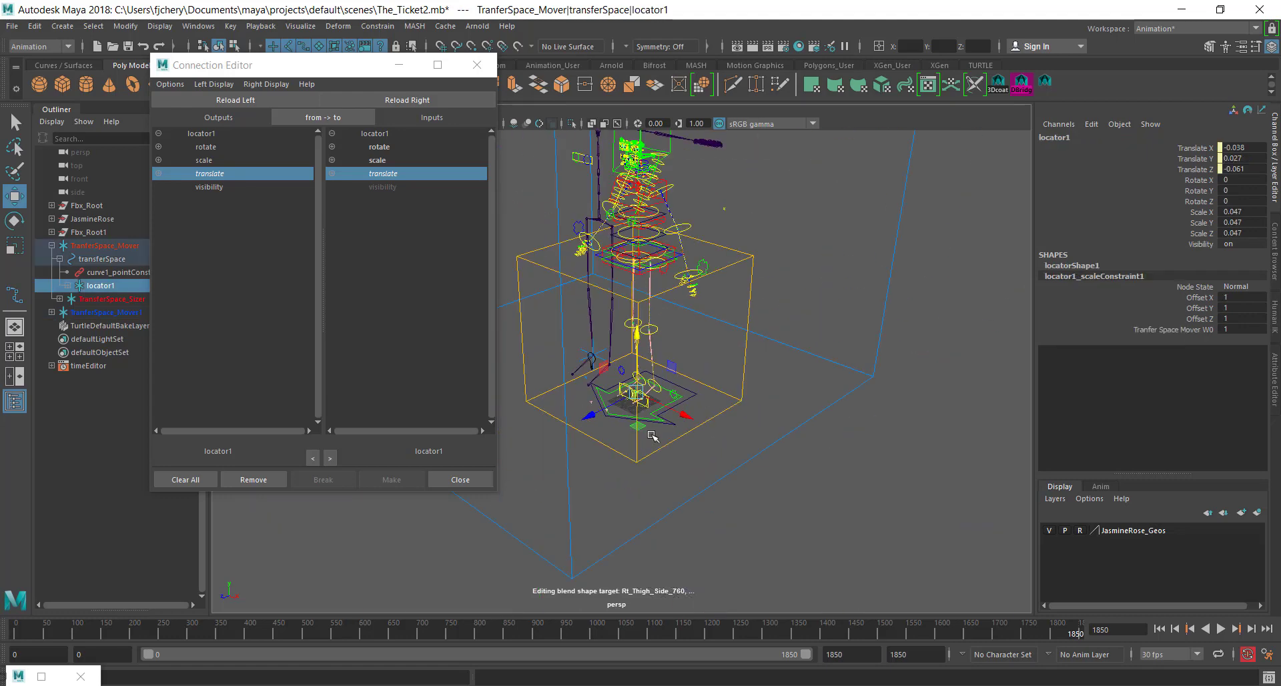
pyautogui.scroll(-5, 641, 287)
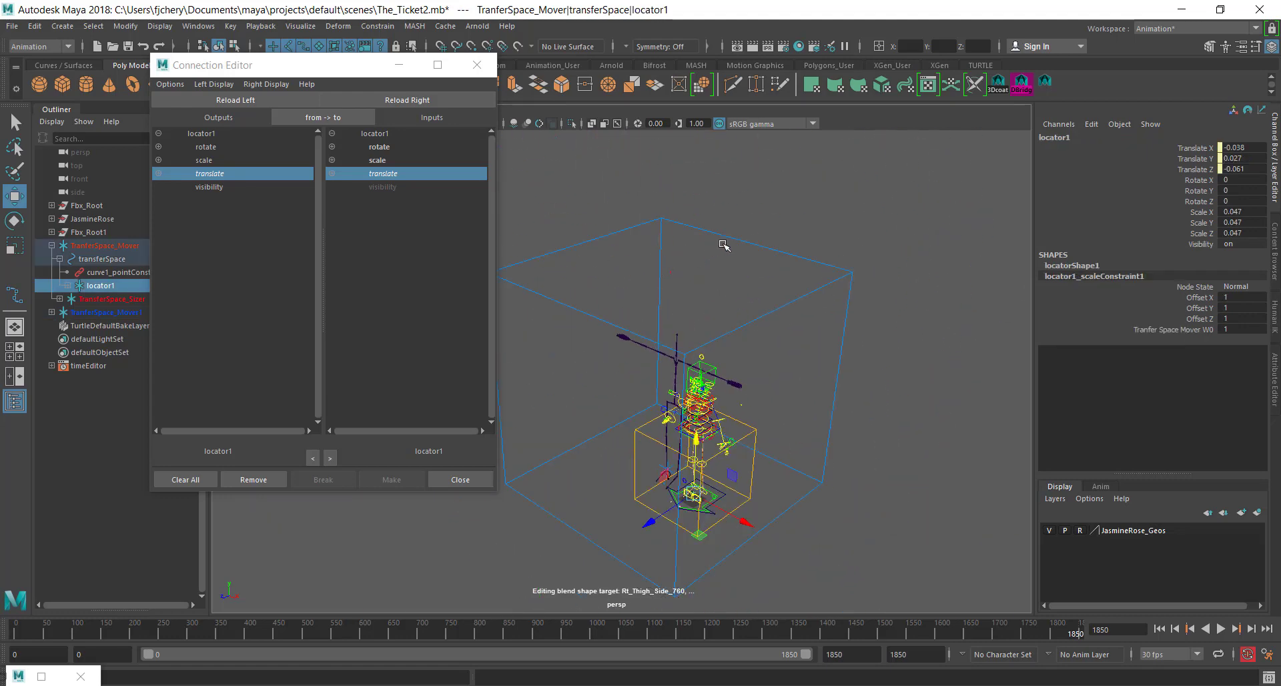
# Lower the blue box's TransferSpace_Sizer to a Translate Y of about 12 and inspect the shrunken box around the feet.
pyautogui.click(671, 273)
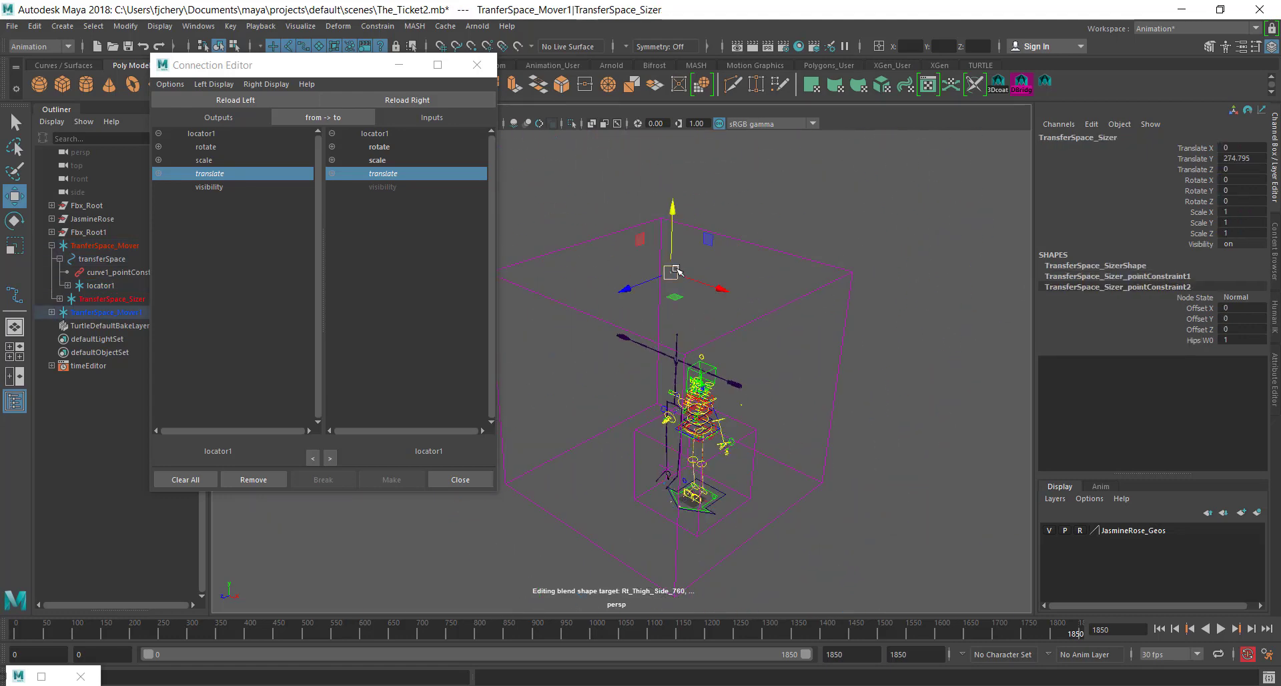
pyautogui.moveTo(673, 212); pyautogui.dragTo(670, 347)
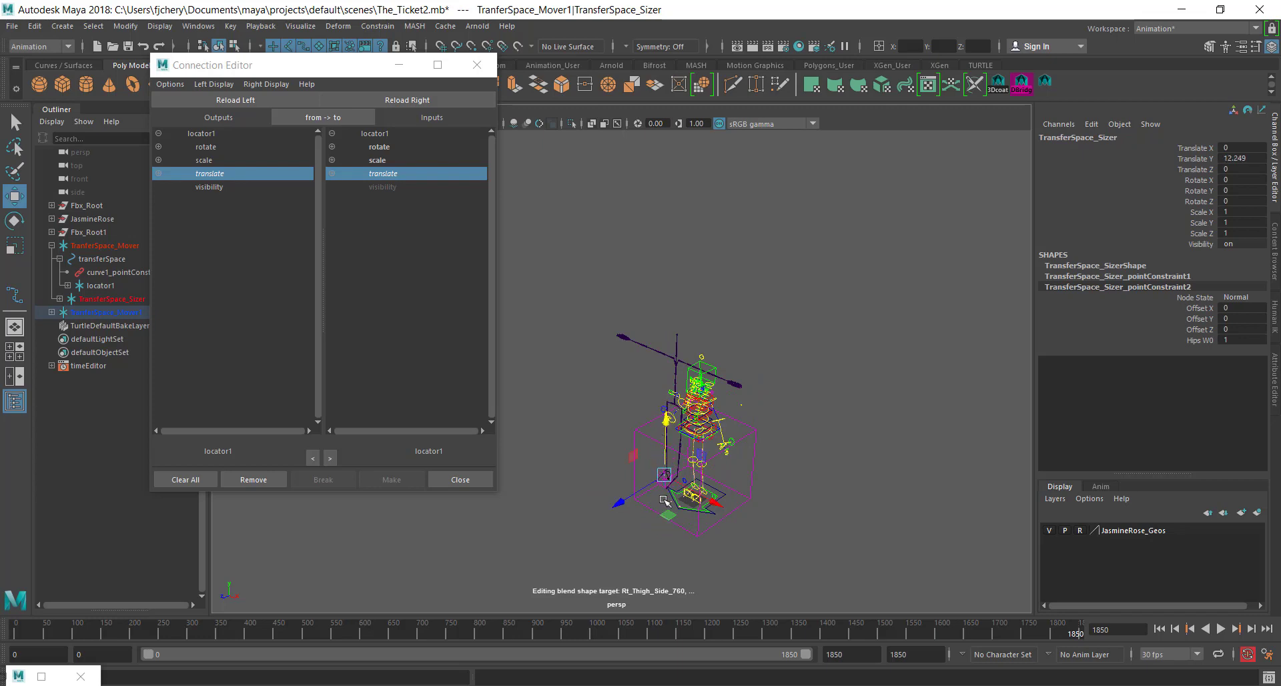
pyautogui.keyDown('alt'); pyautogui.moveTo(664, 500); pyautogui.dragTo(681, 575, button='right'); pyautogui.keyUp('alt')
pyautogui.keyDown('alt'); pyautogui.moveTo(680, 574); pyautogui.dragTo(633, 313, button='middle'); pyautogui.keyUp('alt')
pyautogui.keyDown('alt'); pyautogui.moveTo(634, 313); pyautogui.dragTo(744, 398); pyautogui.keyUp('alt')
pyautogui.keyDown('alt'); pyautogui.moveTo(743, 398); pyautogui.dragTo(696, 320, button='middle'); pyautogui.keyUp('alt')
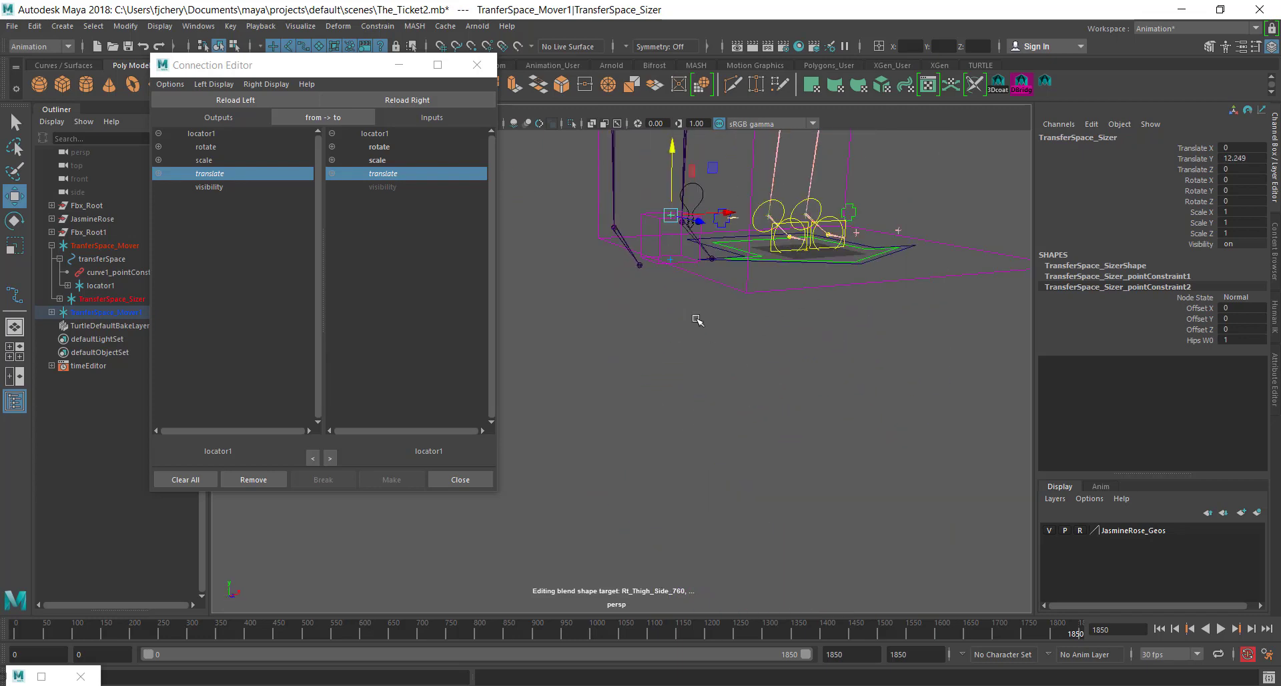
pyautogui.scroll(6, 697, 320)
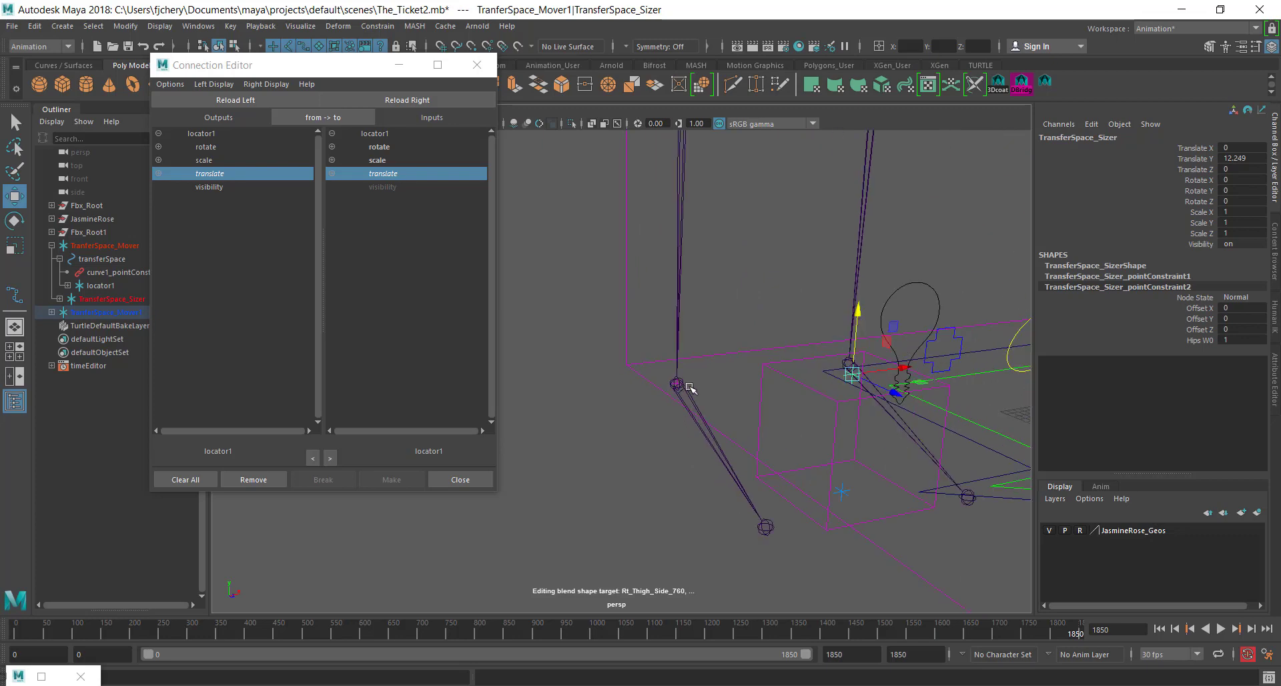
pyautogui.keyDown('alt'); pyautogui.moveTo(820, 417); pyautogui.dragTo(671, 401); pyautogui.keyUp('alt')
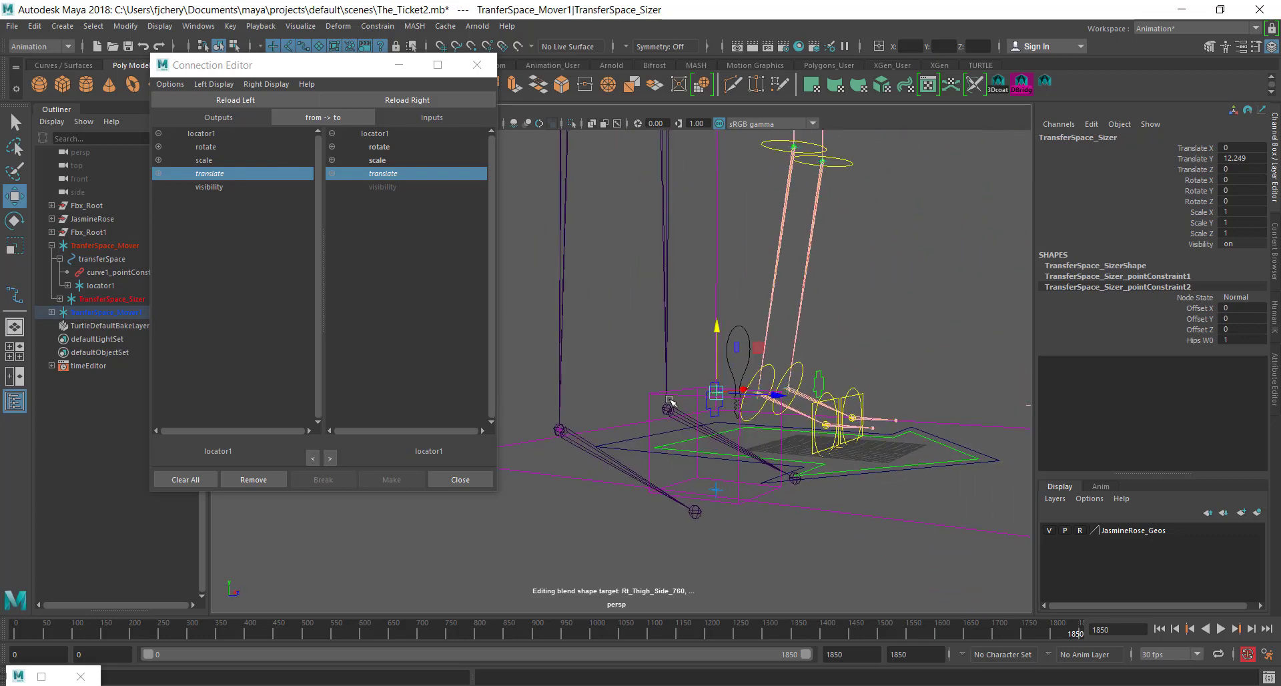
pyautogui.keyDown('alt'); pyautogui.moveTo(793, 365); pyautogui.dragTo(568, 357); pyautogui.keyUp('alt')
pyautogui.keyDown('alt'); pyautogui.moveTo(651, 373); pyautogui.dragTo(686, 371); pyautogui.keyUp('alt')
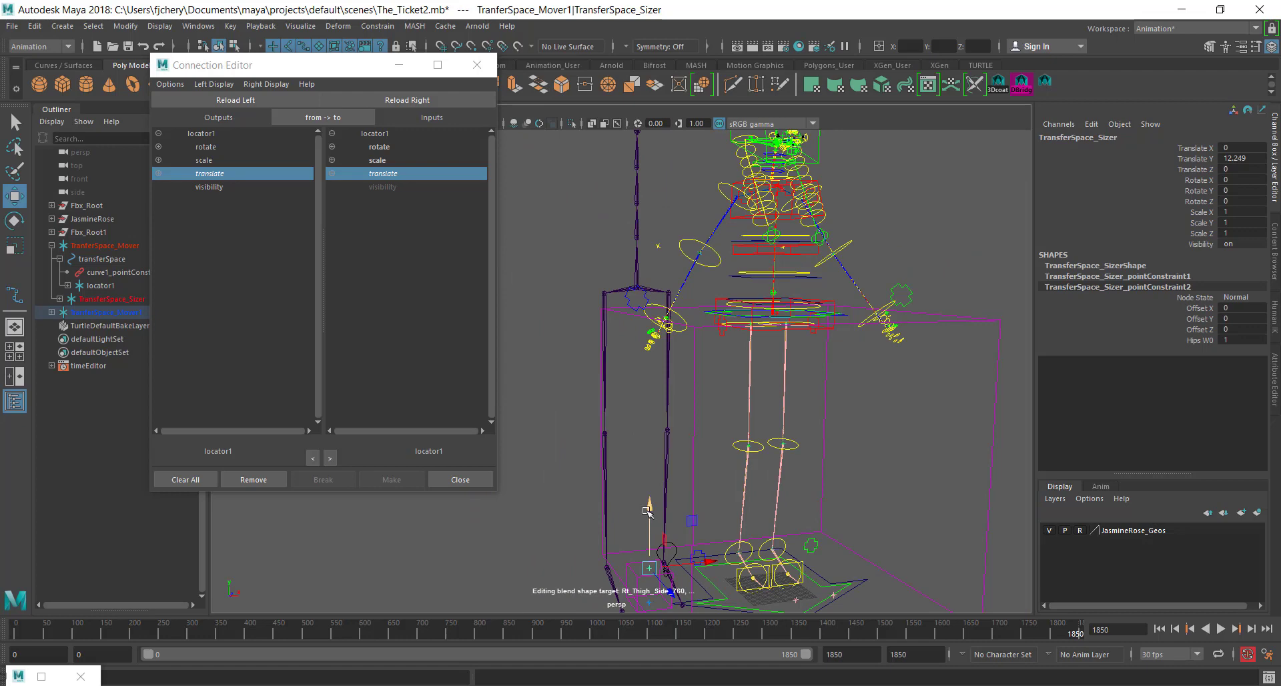
# Raise the blue box's TransferSpace_Sizer to a Translate Y of about 50 and check both boxes against the skeletons.
pyautogui.moveTo(642, 433); pyautogui.dragTo(585, 424)
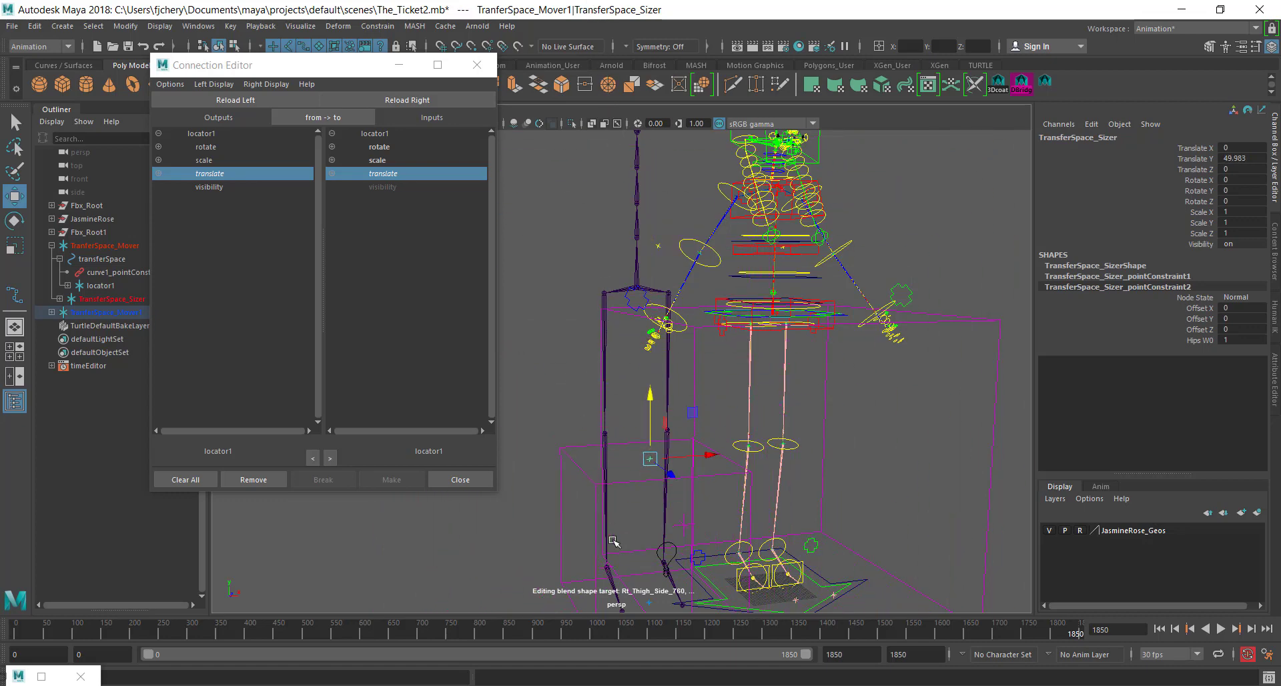
pyautogui.keyDown('alt'); pyautogui.moveTo(612, 541); pyautogui.dragTo(675, 578); pyautogui.keyUp('alt')
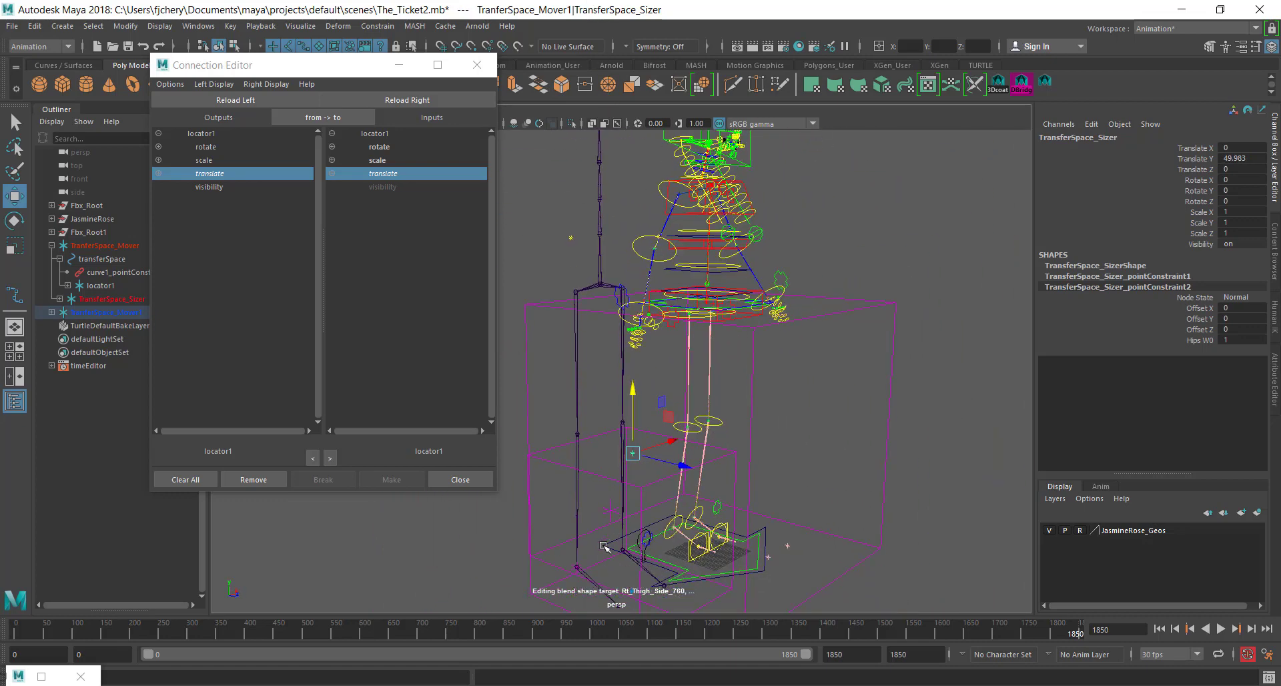
pyautogui.keyDown('alt'); pyautogui.moveTo(604, 545); pyautogui.dragTo(627, 415); pyautogui.keyUp('alt')
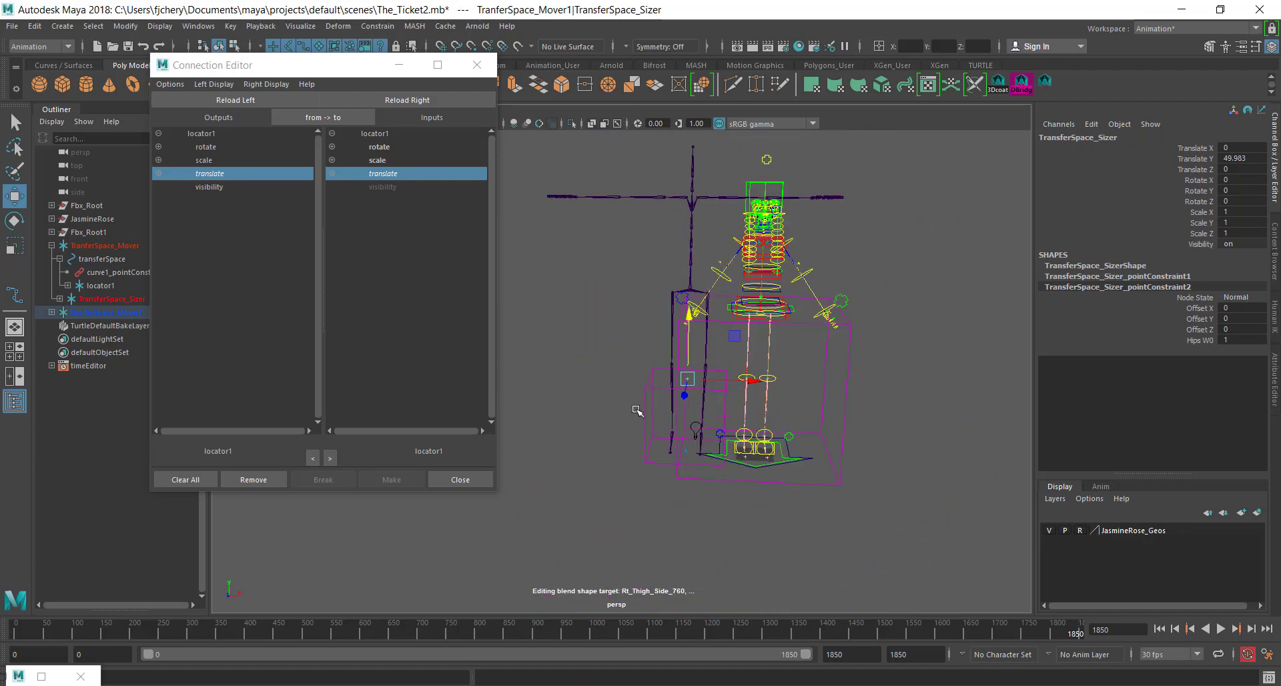
# Undo the test moves of the blue box's TransferSpace_Sizer.
pyautogui.hotkey('ctrl', 'z')
pyautogui.hotkey('ctrl', 'z')
pyautogui.hotkey('ctrl', 'z')
pyautogui.hotkey('ctrl', 'z')
pyautogui.hotkey('ctrl', 'z')
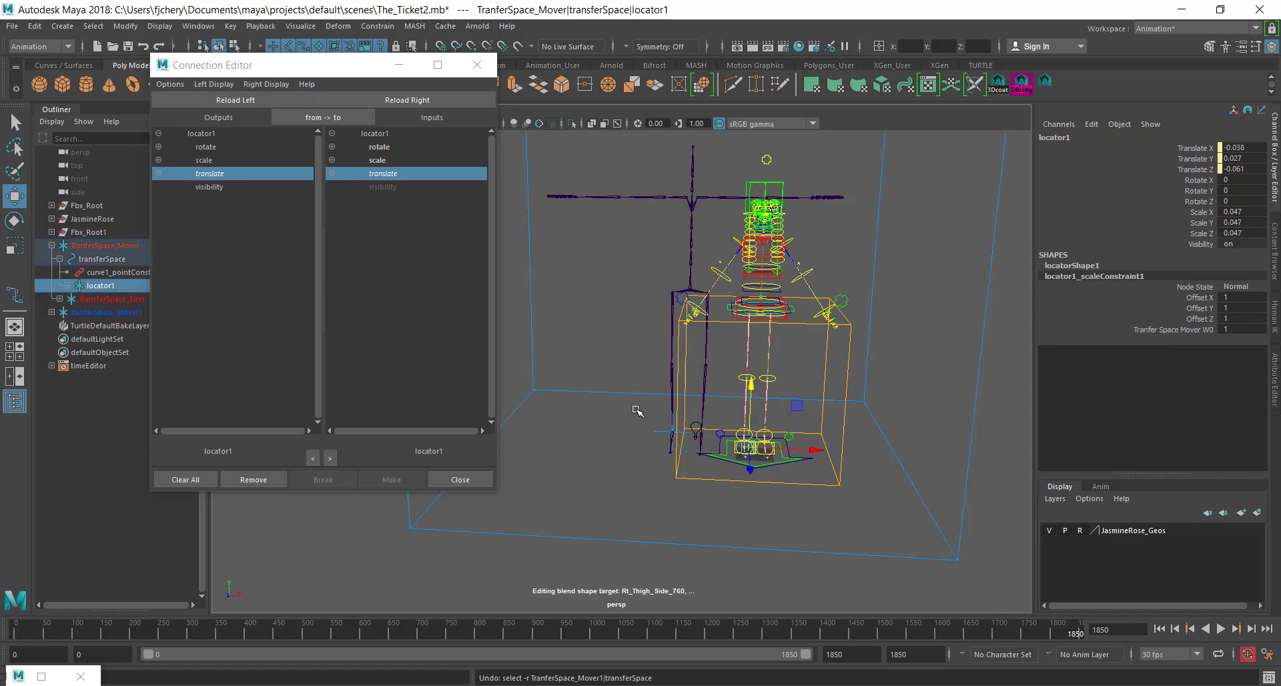
pyautogui.scroll(7, 767, 492)
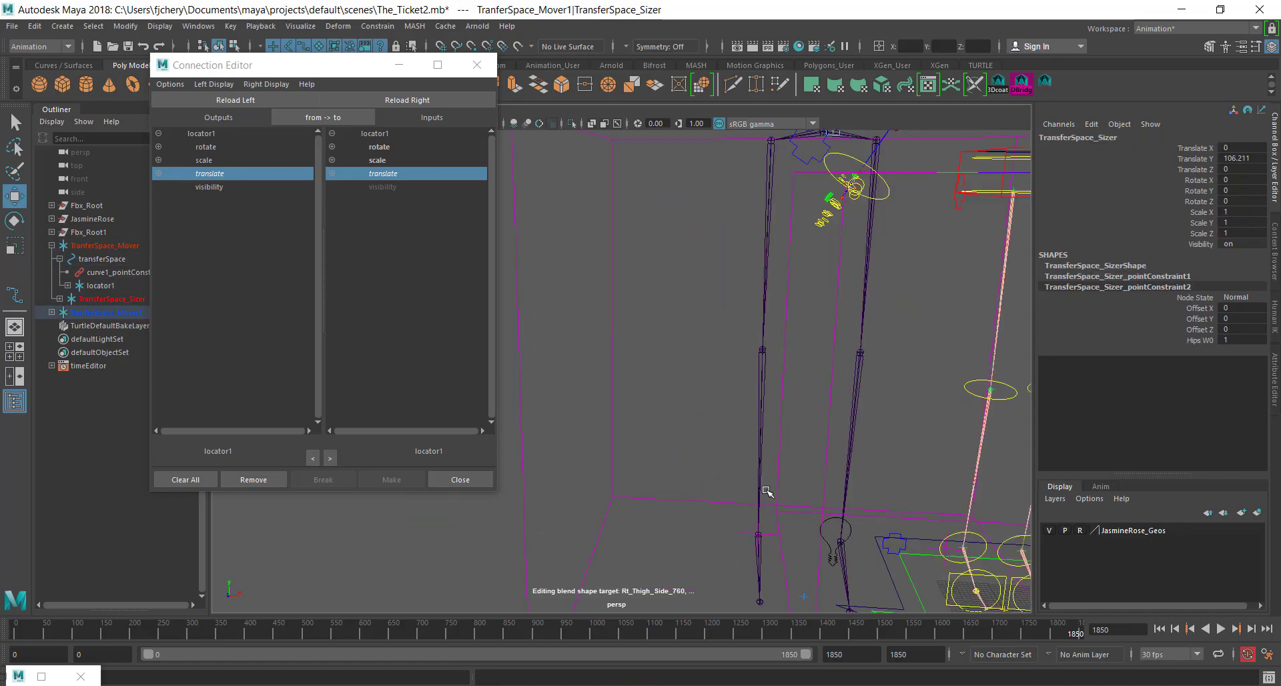
pyautogui.keyDown('alt'); pyautogui.moveTo(767, 494); pyautogui.dragTo(734, 532, button='middle'); pyautogui.keyUp('alt')
pyautogui.scroll(2, 737, 522)
pyautogui.scroll(-5, 740, 521)
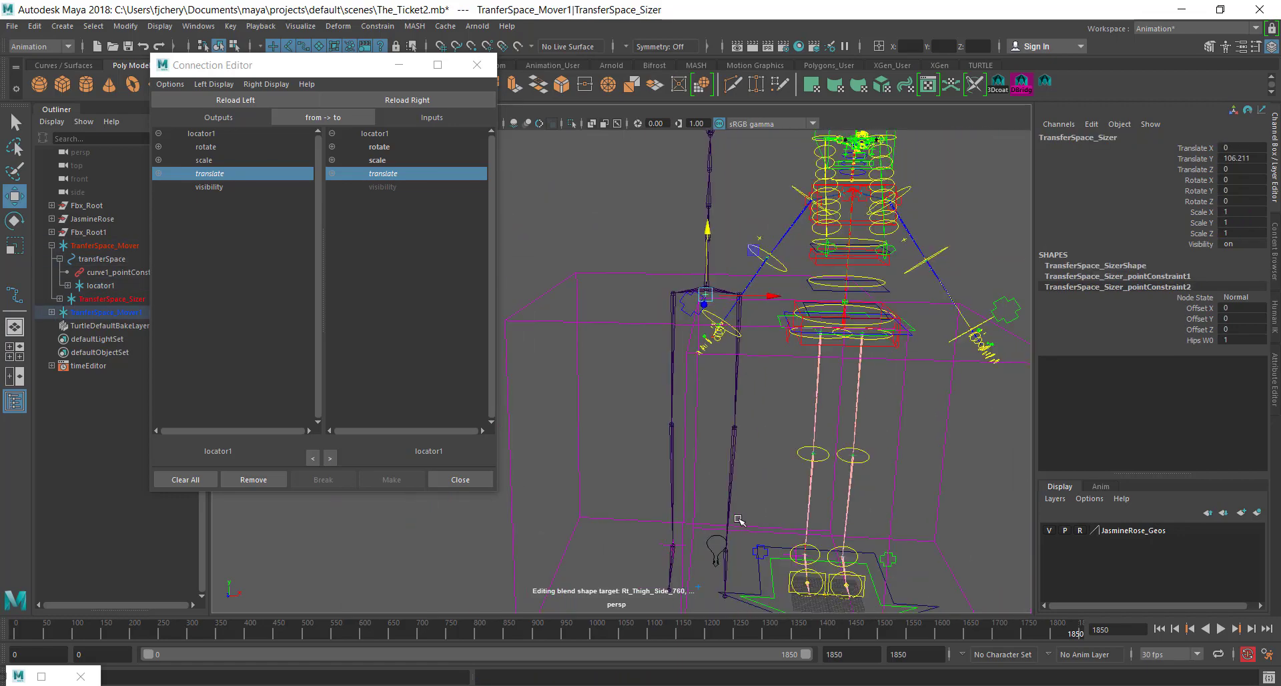
pyautogui.keyDown('alt'); pyautogui.moveTo(738, 520); pyautogui.dragTo(712, 505); pyautogui.keyUp('alt')
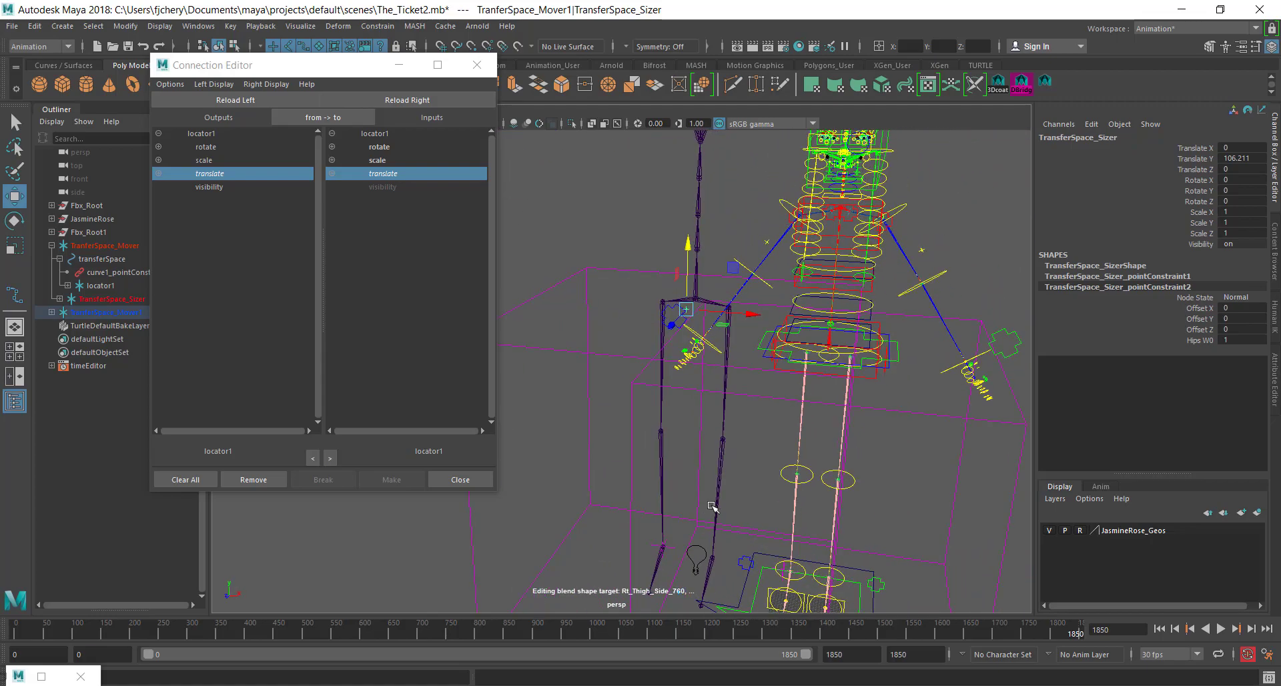